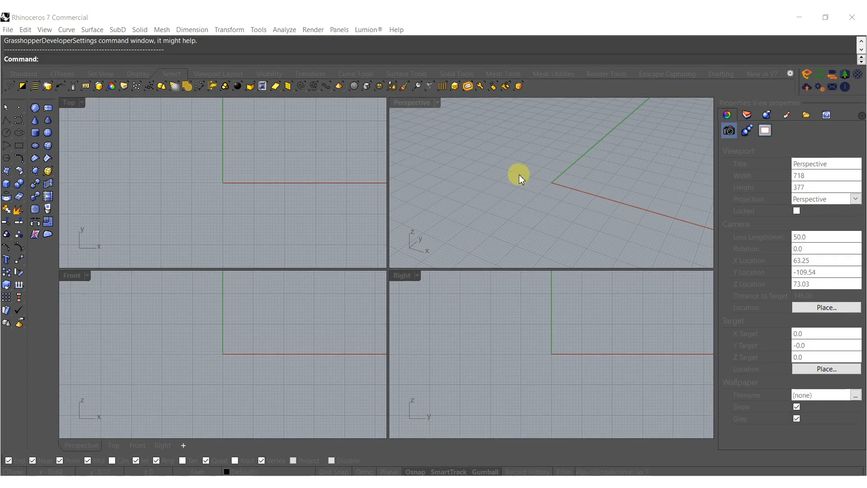
Launch the Grasshopper editor from Rhino with the Grasshopper command.
click(509, 161)
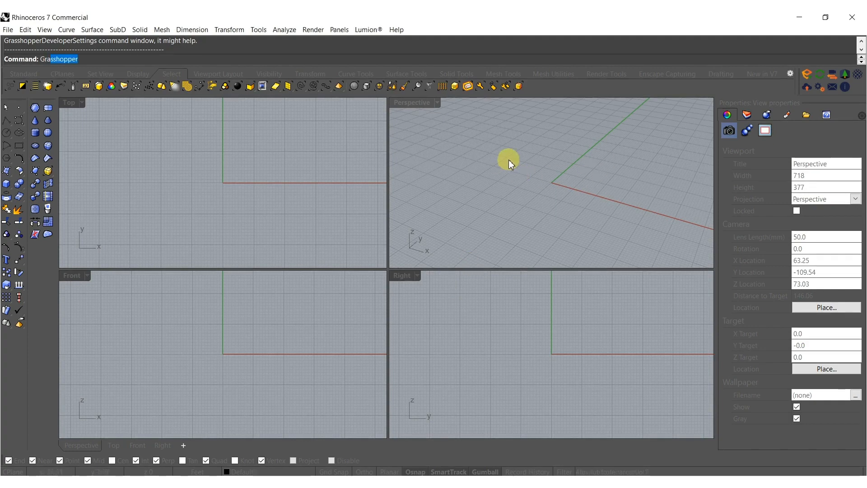
text(Gra)
key(Return)
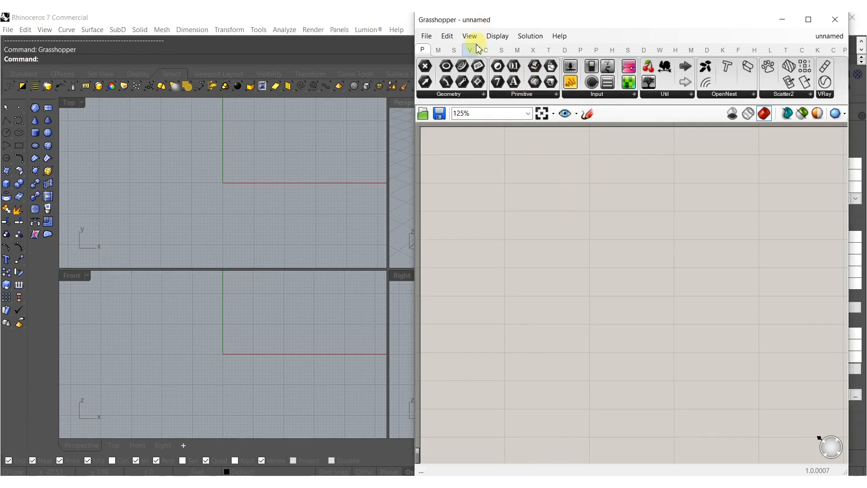
Place a Triangular grid component on the empty canvas.
click(470, 50)
click(478, 94)
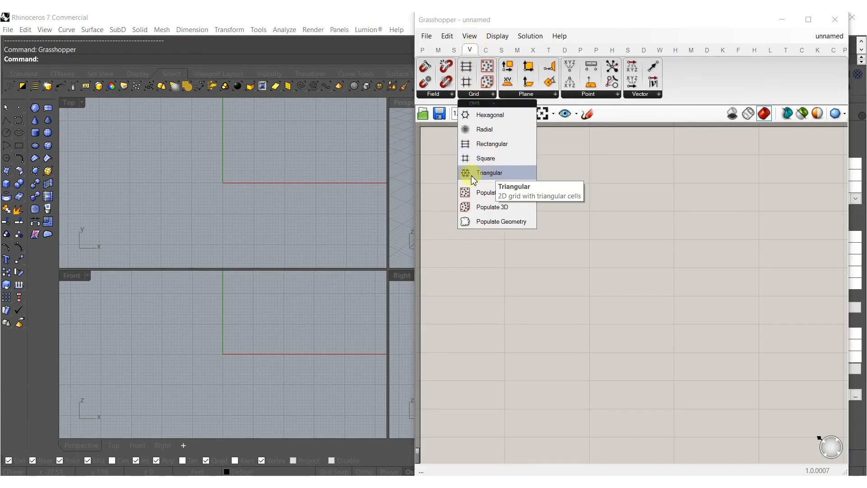
drag(494, 173, 537, 208)
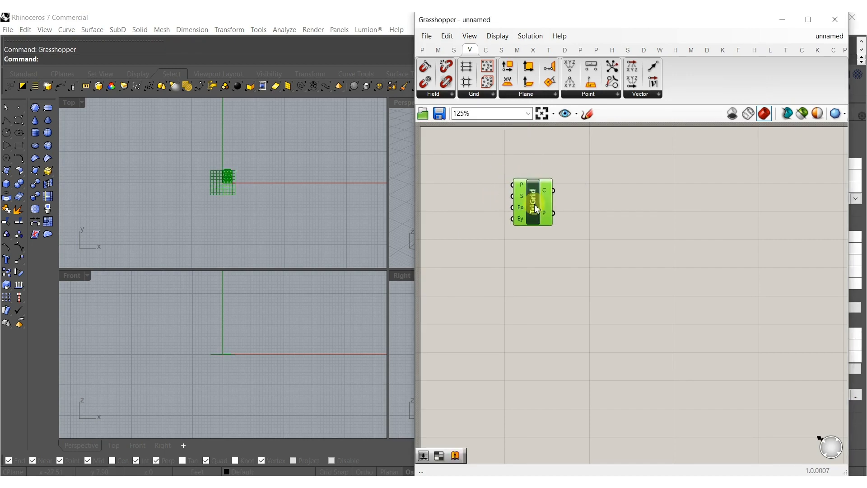
click(604, 193)
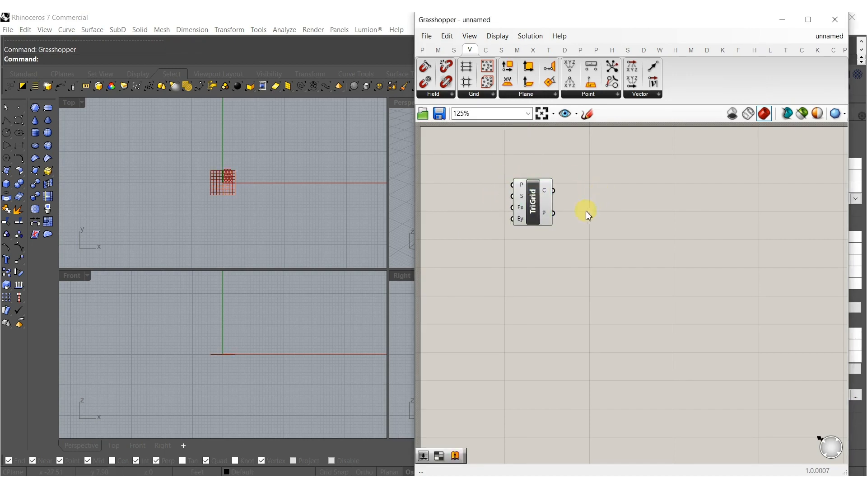
Create two number sliders set to 55 and connect them to the triangular grid's Extent X and Extent Y inputs.
double_click(454, 238)
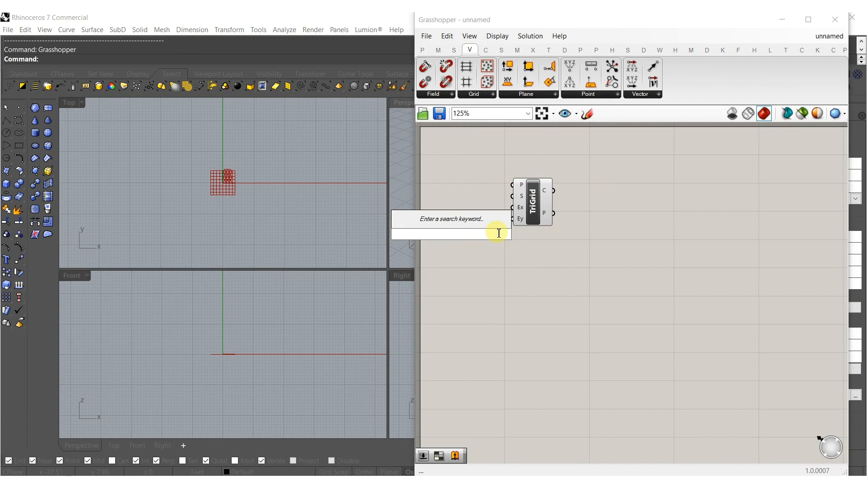
text(55)
key(Return)
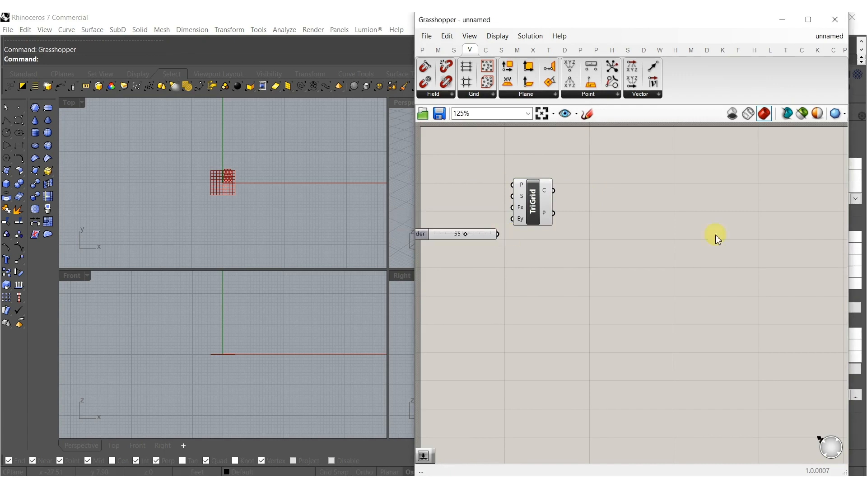
scroll(542, 212, up, 4)
drag(517, 213, 480, 214)
click(469, 246)
drag(482, 309, 460, 193)
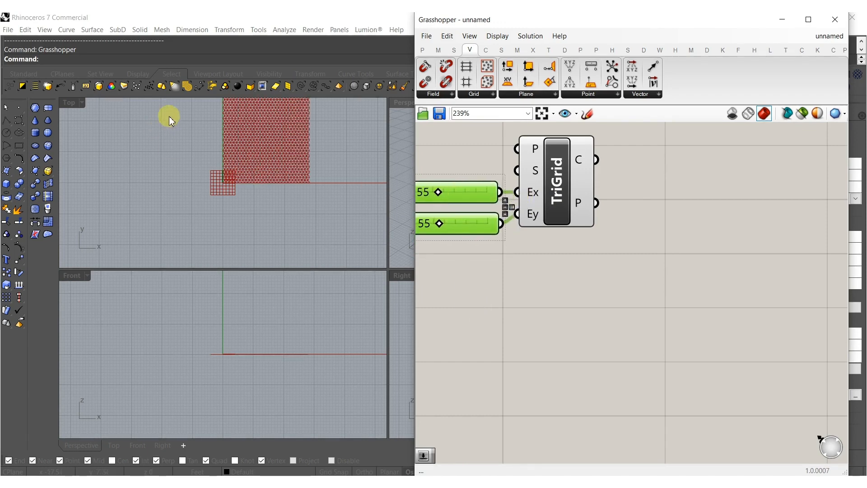
Maximize the Perspective viewport and orbit it to show the triangular grid at an angle.
double_click(395, 105)
shift+right_drag(306, 293, 176, 293)
right_drag(177, 292, 296, 344)
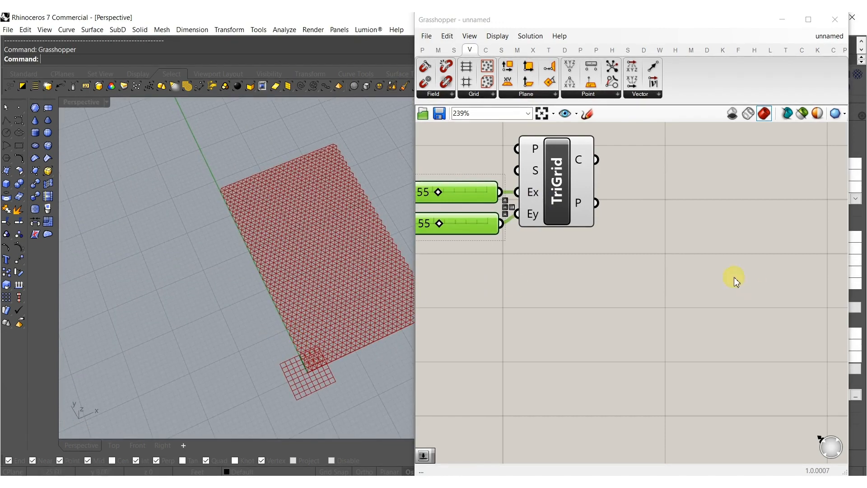
Add a Construct Point component below the triangular grid component and duplicate it underneath.
right_drag(660, 266, 634, 292)
click(625, 275)
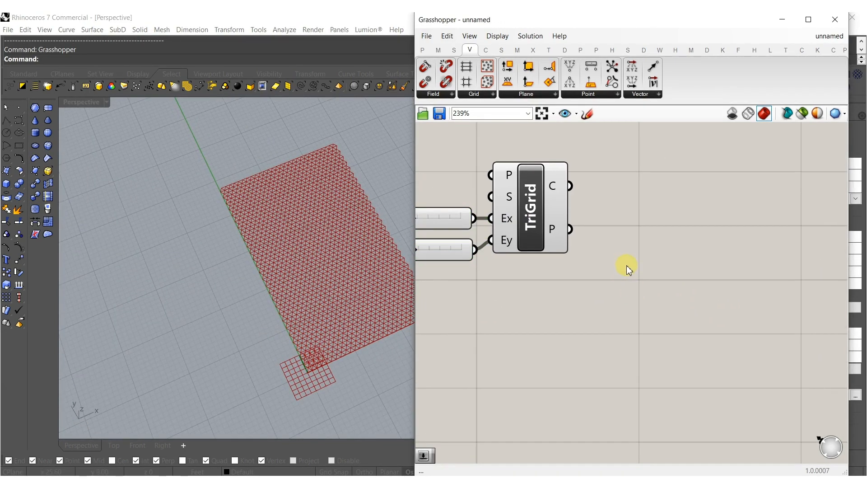
double_click(627, 265)
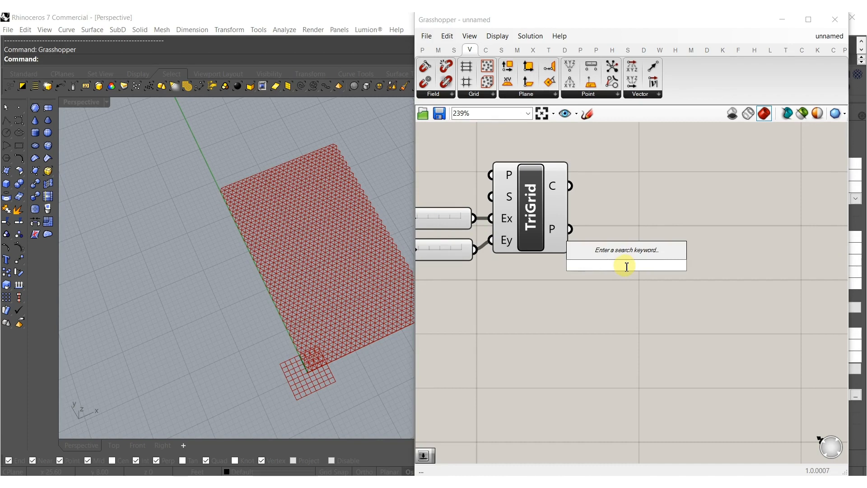
text(xyz)
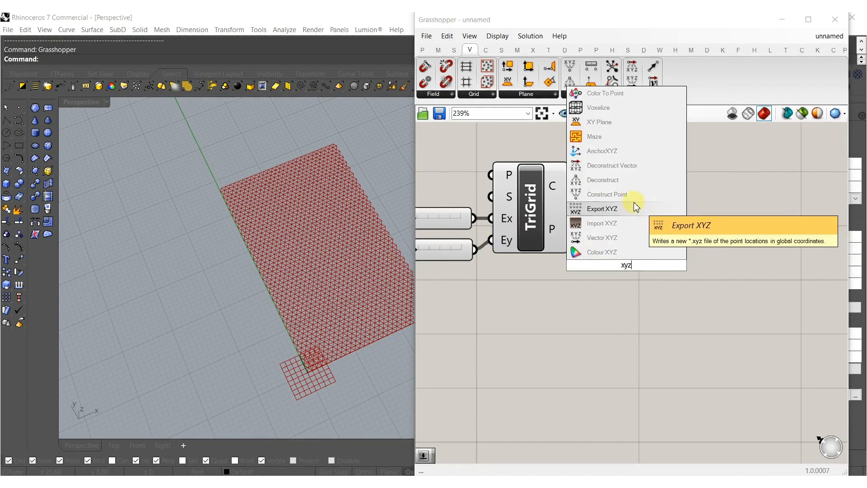
click(622, 193)
drag(624, 275, 627, 411)
right_drag(575, 430, 631, 326)
click(631, 326)
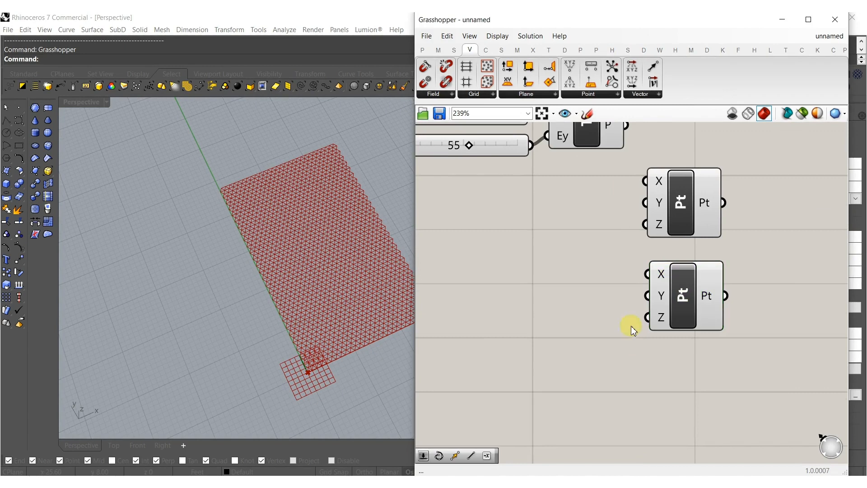
Create a number slider set to 15.000 and connect it to the lower point's Y input.
double_click(592, 337)
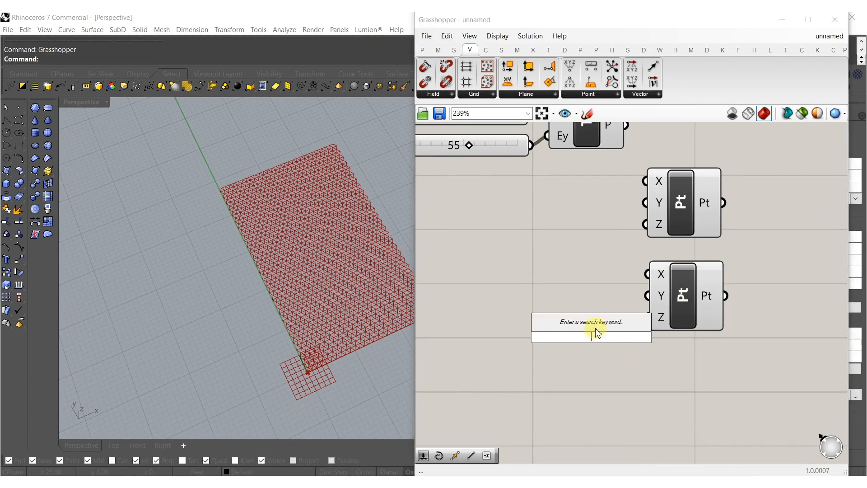
text(15.)
key(Return)
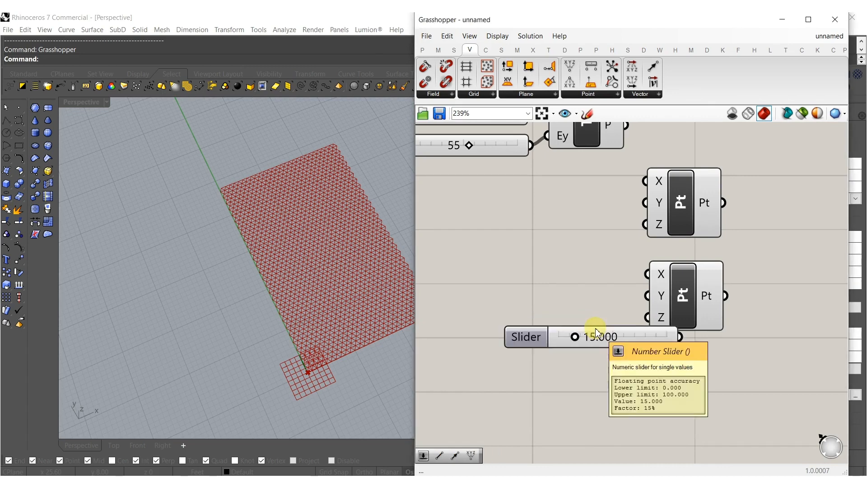
drag(618, 330, 595, 323)
drag(650, 296, 627, 323)
right_drag(709, 301, 625, 330)
Add a Line component and connect the upper point to input A and the lower point to input B.
double_click(667, 318)
text(line)
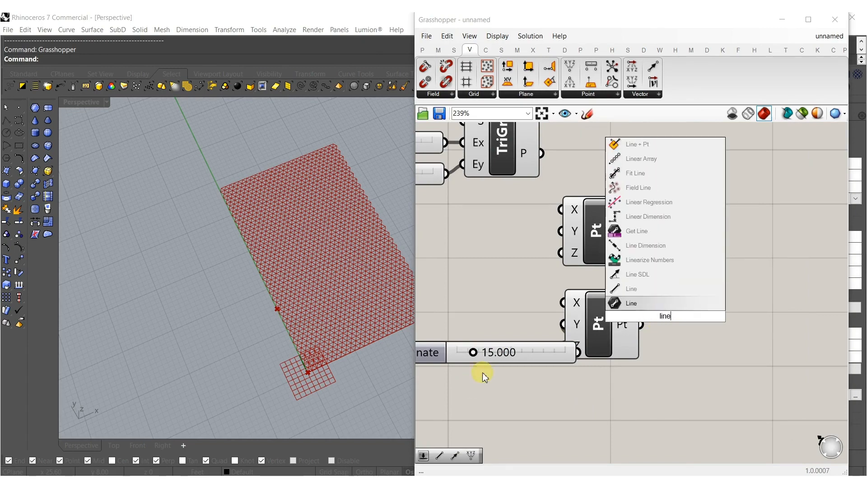
click(668, 303)
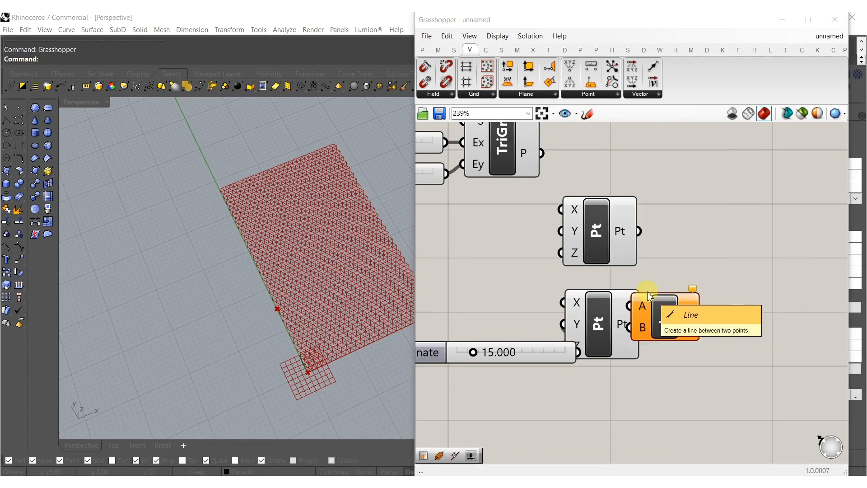
drag(639, 231, 641, 325)
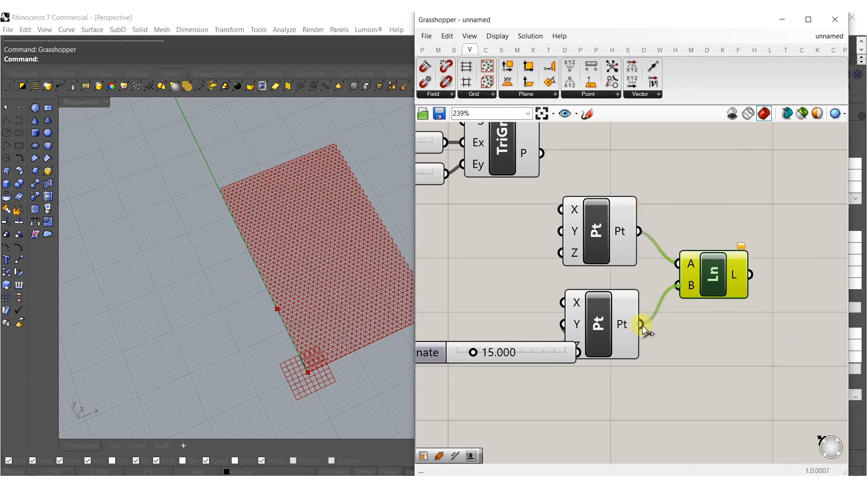
Move the Y coordinate slider beside its point and shift the point and line components under the triangular grid component.
drag(552, 354, 516, 327)
click(548, 202)
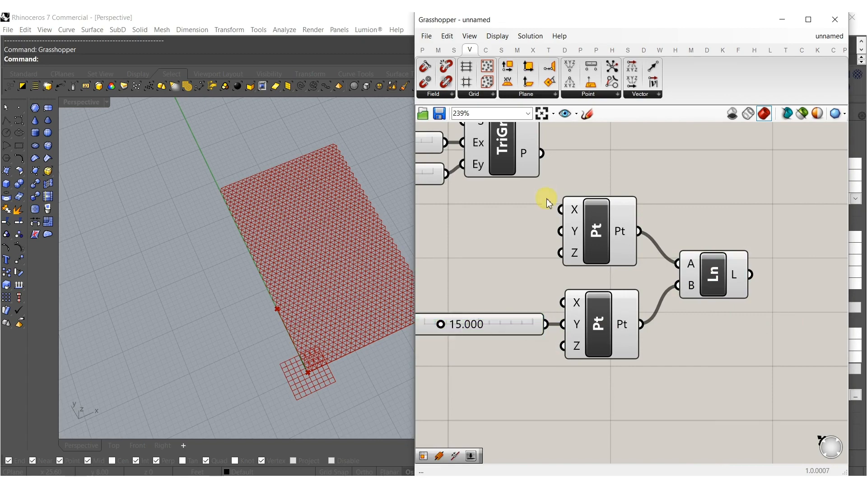
drag(724, 378, 500, 223)
drag(617, 238, 506, 234)
click(621, 188)
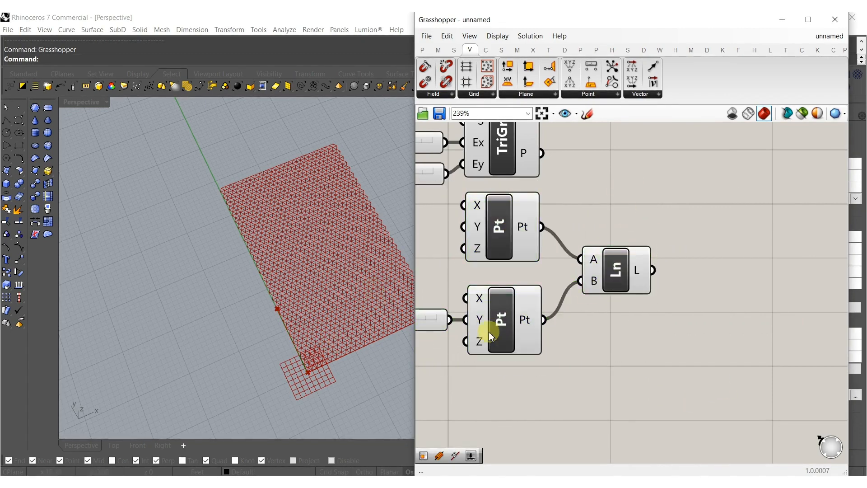
Set the Y coordinate slider to 48.084 so the line runs along the grid's edge.
right_drag(432, 328, 625, 330)
scroll(565, 327, up, 3)
drag(524, 320, 579, 318)
scroll(579, 319, down, 5)
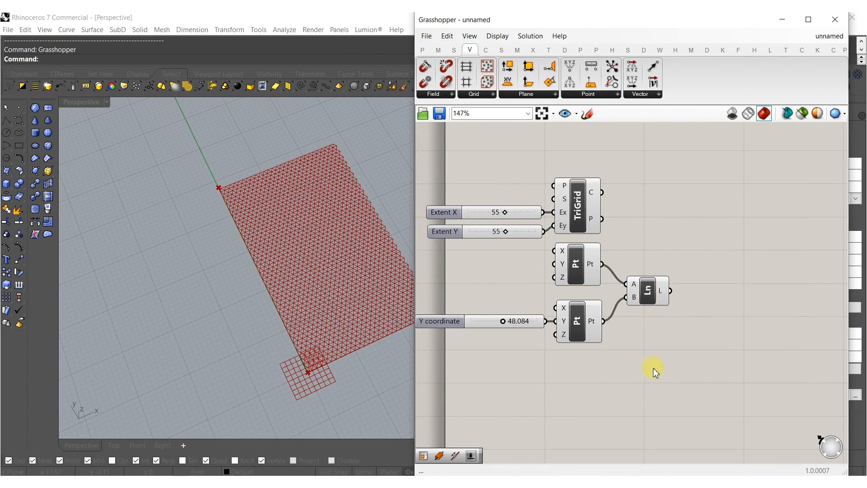
Add a Move component and connect the line to its geometry input.
double_click(673, 362)
text(move)
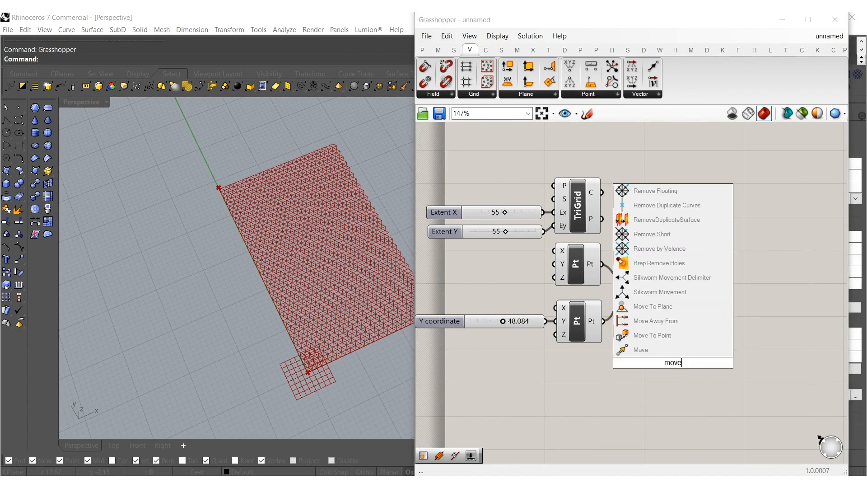
click(668, 349)
scroll(668, 357, up, 3)
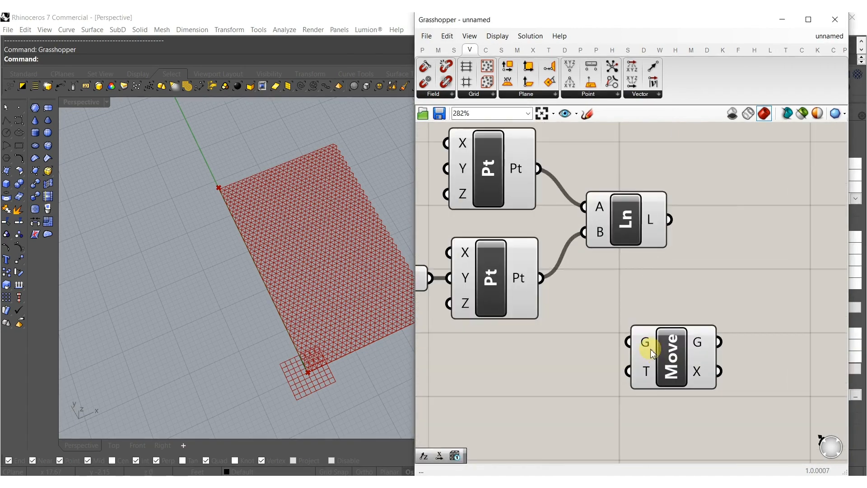
drag(628, 342, 667, 208)
Add a Unit X vector component and connect it to the Move component's T input.
double_click(603, 392)
text(x)
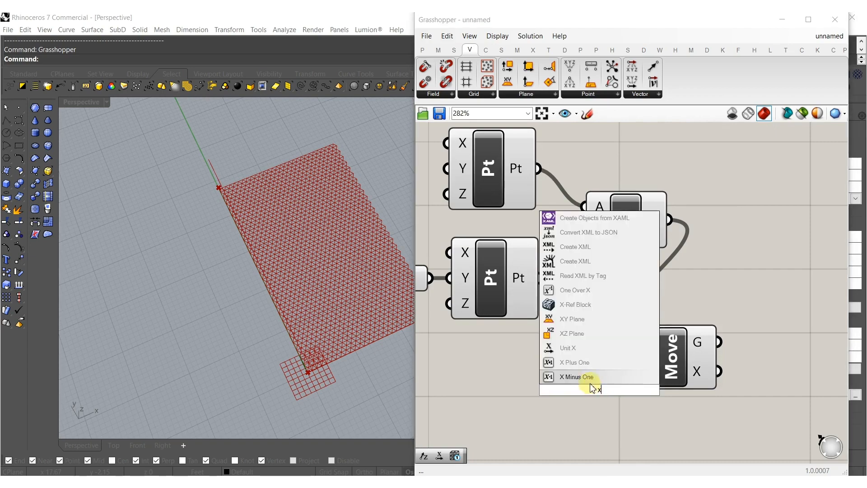
click(569, 349)
drag(600, 387, 544, 376)
drag(629, 372, 587, 377)
Duplicate the Y coordinate slider, connect the copy to Unit X's factor input, and set it to 30.471.
right_drag(569, 398, 817, 356)
alt+drag(616, 244, 613, 338)
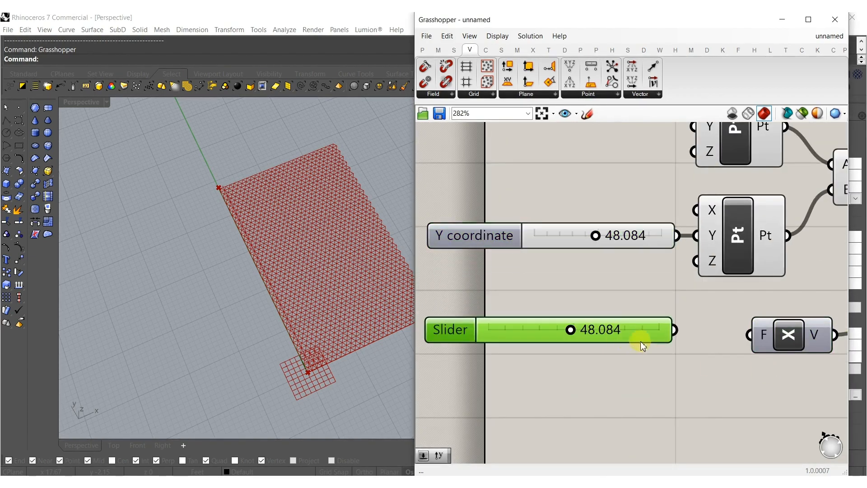
drag(764, 345, 664, 333)
drag(577, 336, 551, 333)
drag(660, 337, 655, 344)
Line up the sliders and the grid and point components in columns, and place the Move component level with the Line component.
scroll(648, 343, down, 5)
drag(657, 390, 567, 240)
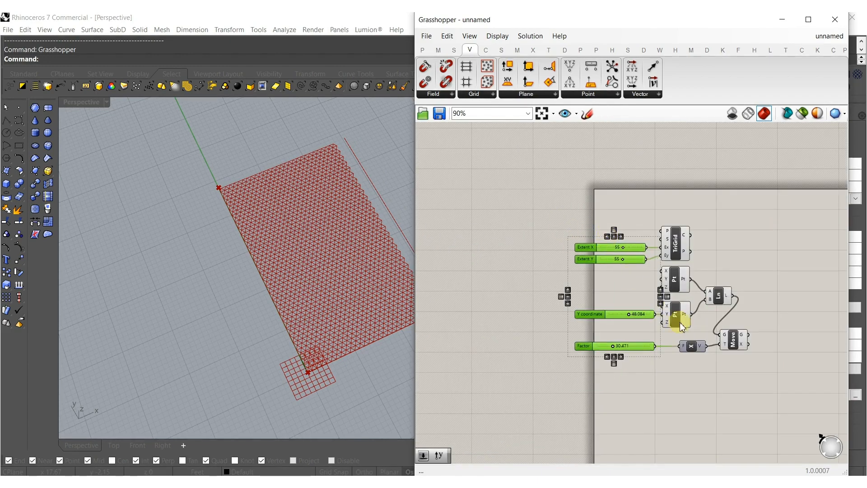
drag(677, 336, 667, 223)
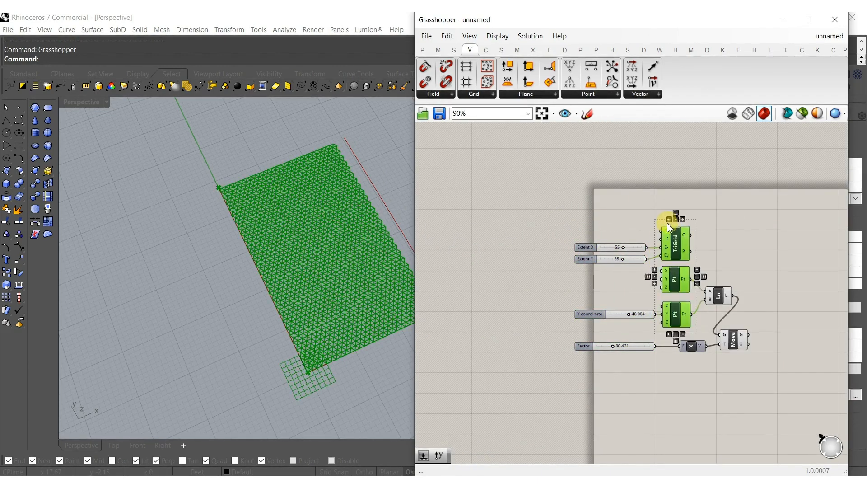
click(671, 220)
click(734, 297)
right_drag(732, 300, 649, 300)
drag(657, 345, 687, 302)
click(696, 334)
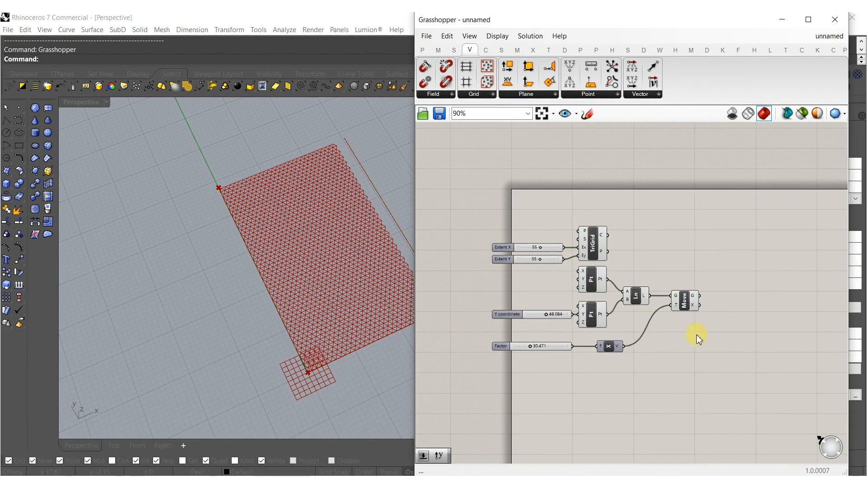
Add two Populate Geometry components, feeding the moved line into the upper one and the original line into the lower one.
double_click(699, 337)
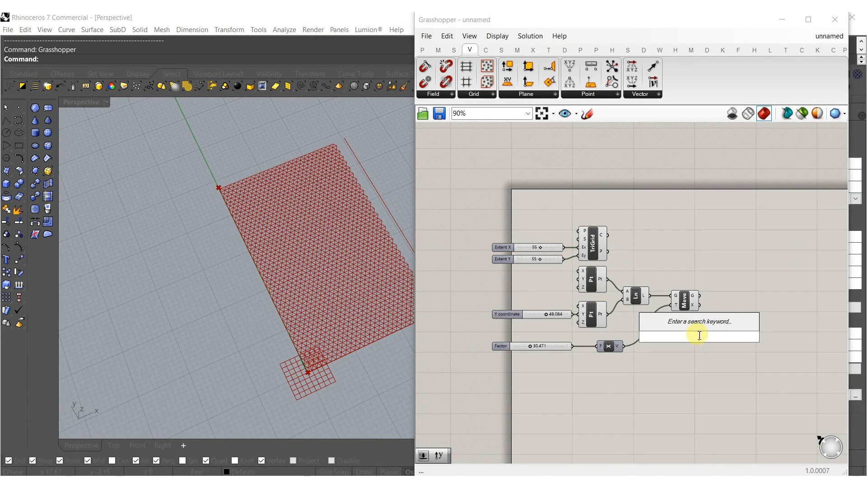
text(pop)
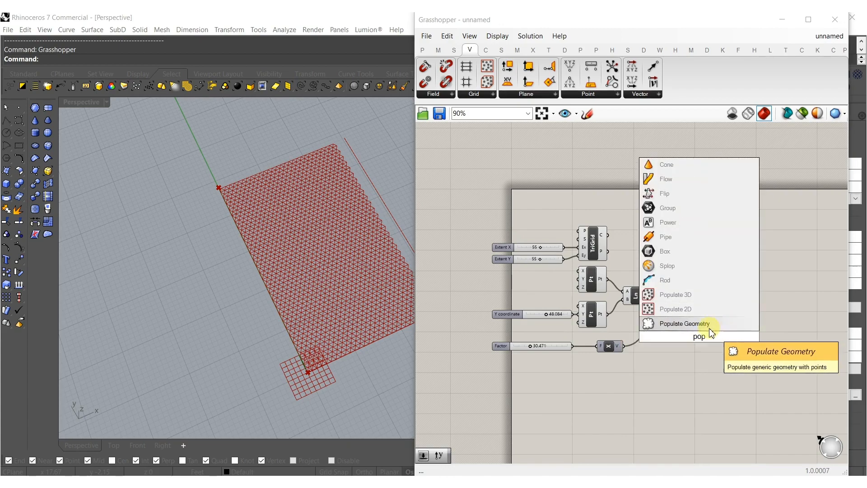
click(691, 324)
scroll(688, 321, up, 3)
drag(677, 324, 761, 311)
drag(759, 386, 619, 276)
right_drag(632, 390, 606, 376)
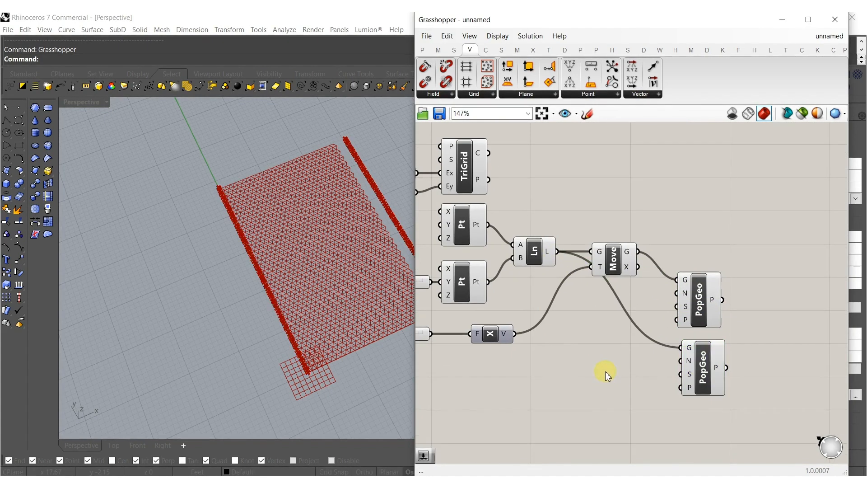
Create a slider set to 125 and connect it to both Populate Geometry count inputs and the lower component's seed input.
double_click(605, 371)
text(12)
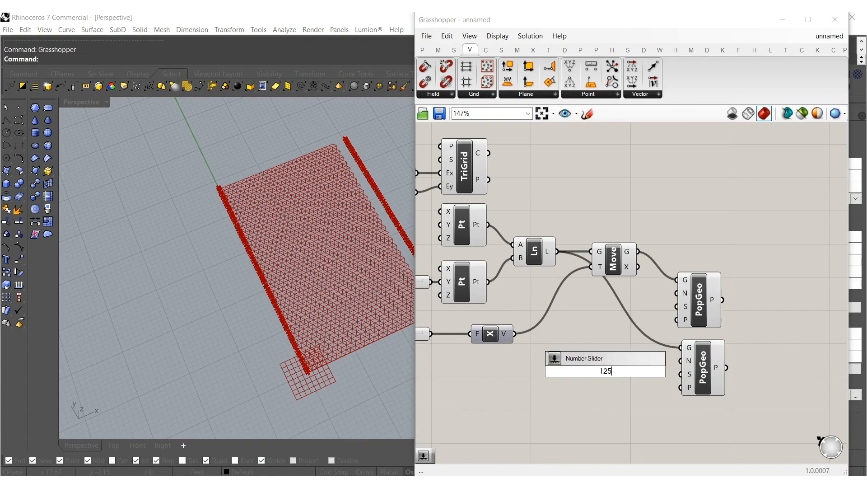
text(5)
key(Return)
drag(681, 361, 677, 293)
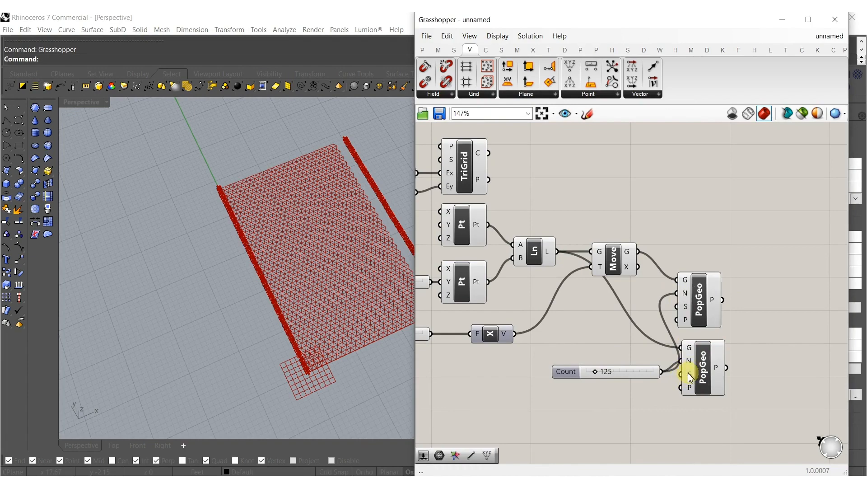
drag(668, 370, 680, 374)
right_drag(662, 406, 604, 408)
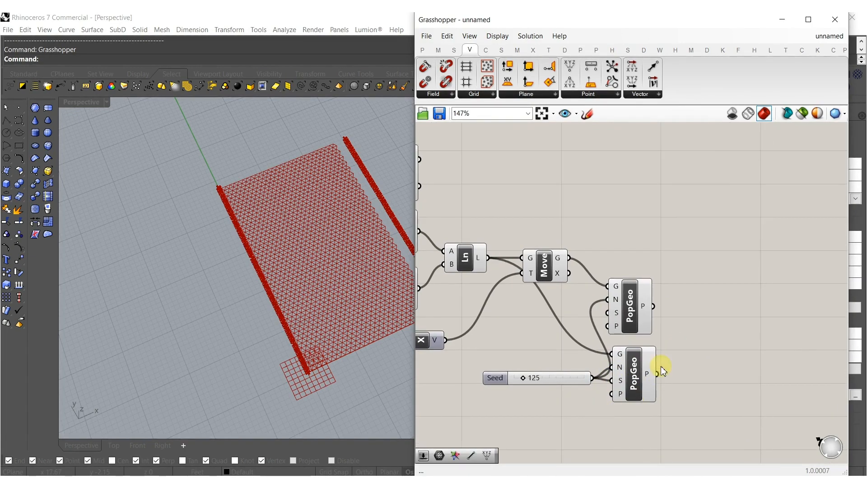
Stack the two Populate Geometry components in one column and left-align the Seed slider with the Factor slider.
drag(634, 379, 630, 370)
drag(578, 383, 573, 362)
right_drag(562, 371, 728, 328)
drag(720, 319, 592, 347)
right_drag(496, 401, 642, 442)
drag(668, 425, 609, 338)
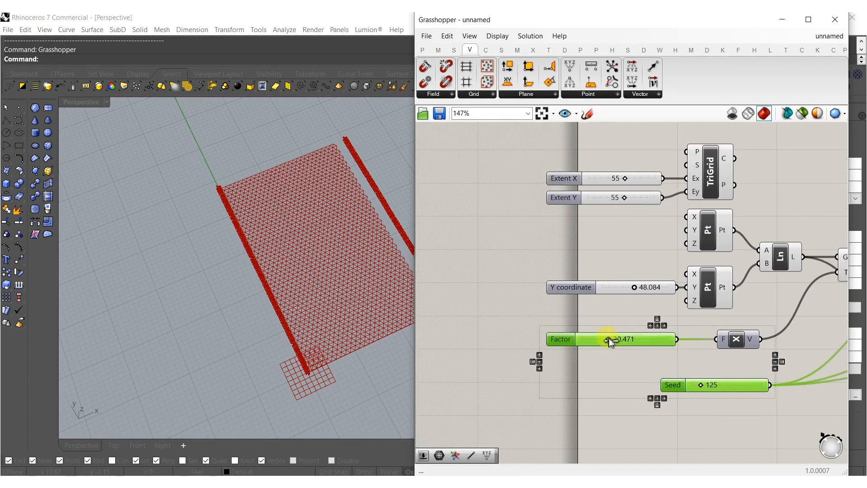
click(649, 325)
click(778, 349)
right_drag(831, 349, 564, 356)
double_click(671, 349)
text(line)
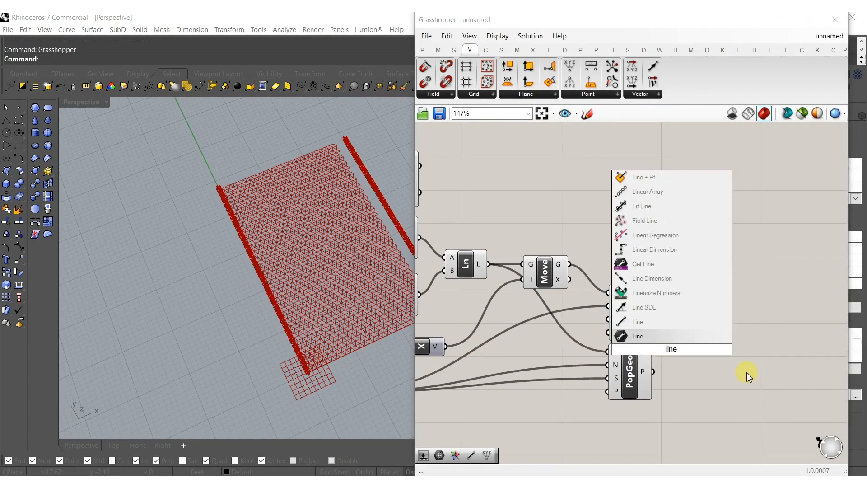
click(673, 336)
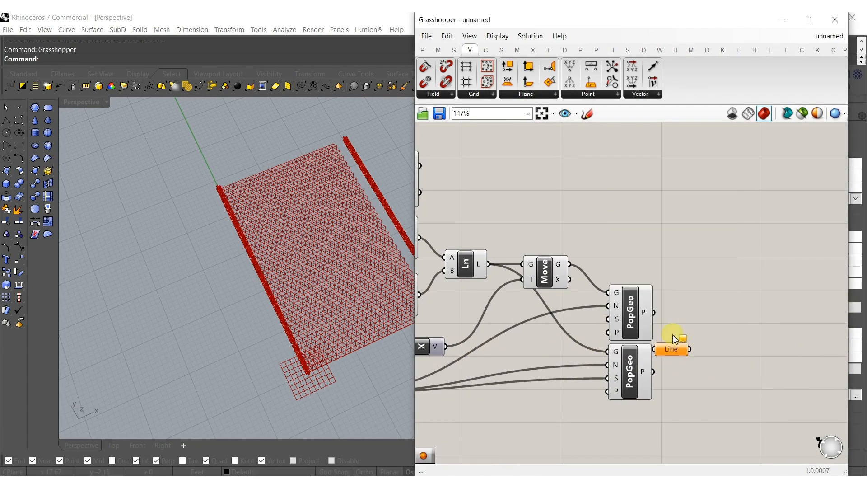
Add a Line component and connect the upper Populate Geometry points to its start input and the lower ones to its end input.
double_click(680, 353)
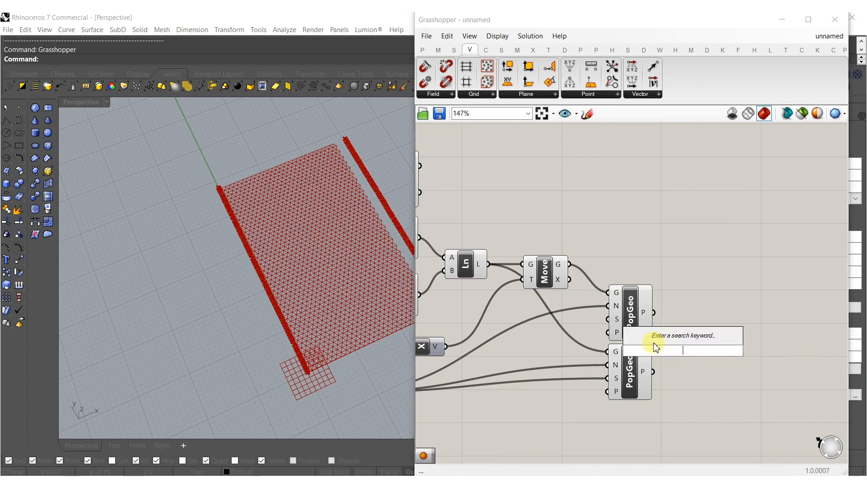
text(line)
click(630, 337)
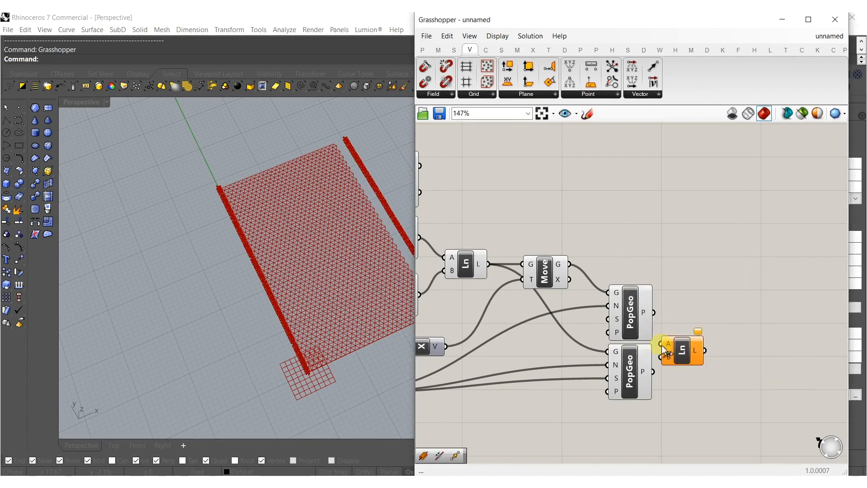
drag(654, 312, 695, 347)
right_drag(223, 200, 387, 315)
Set the Seed slider to 88.
right_drag(465, 321, 671, 278)
scroll(498, 347, up, 5)
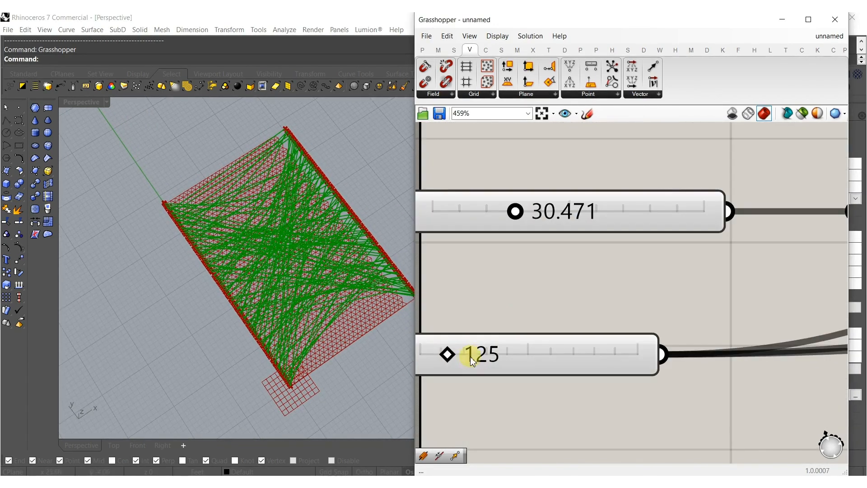
mouse_move(447, 356)
mouse_down()
mouse_move(529, 354)
mouse_move(438, 356)
mouse_up()
Add a curve Explode component, feed the triangular grid's cells into it, and place it level with the grid above Populate Geometry.
scroll(581, 280, down, 8)
right_drag(623, 291, 537, 304)
click(684, 282)
right_drag(754, 294, 662, 319)
double_click(702, 249)
text(explode)
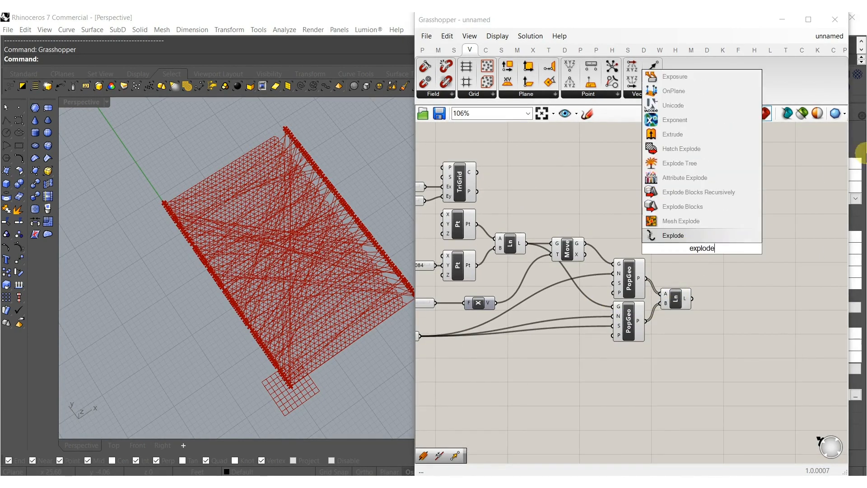
click(673, 236)
drag(703, 247, 626, 197)
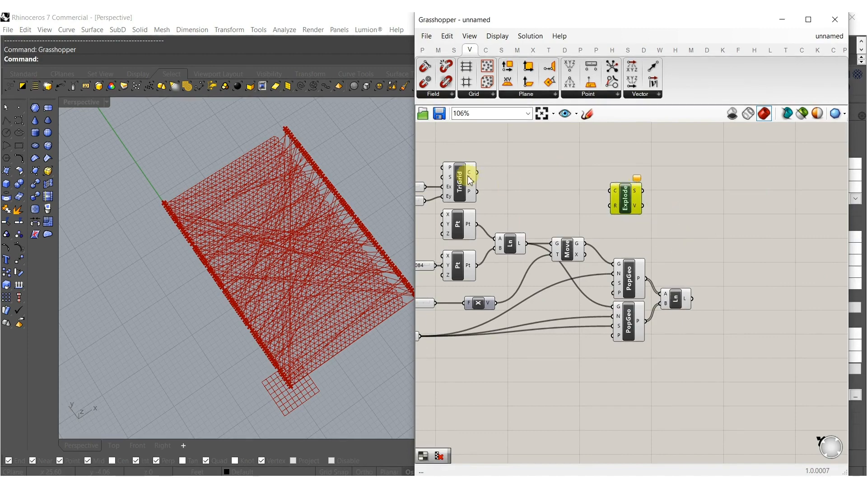
drag(606, 188, 631, 189)
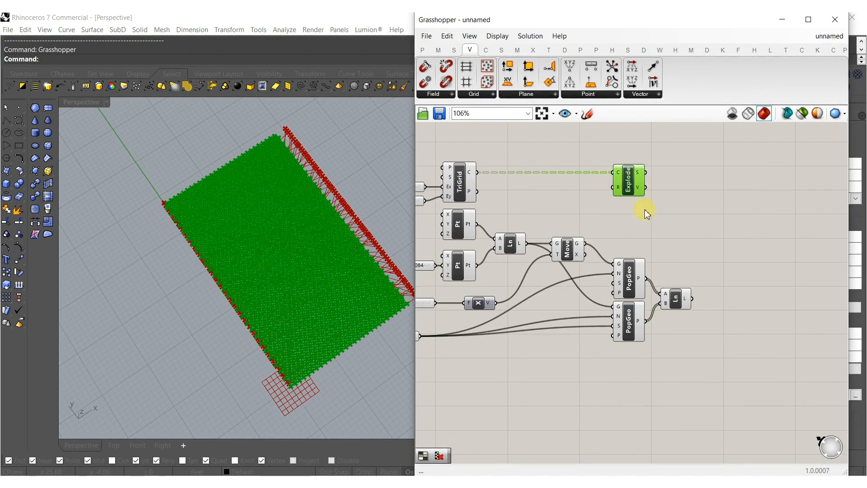
Add a Shortest Walk component, feeding Explode's segments into its curves input and the connecting lines into its P input.
click(685, 225)
right_drag(684, 225, 632, 240)
double_click(672, 268)
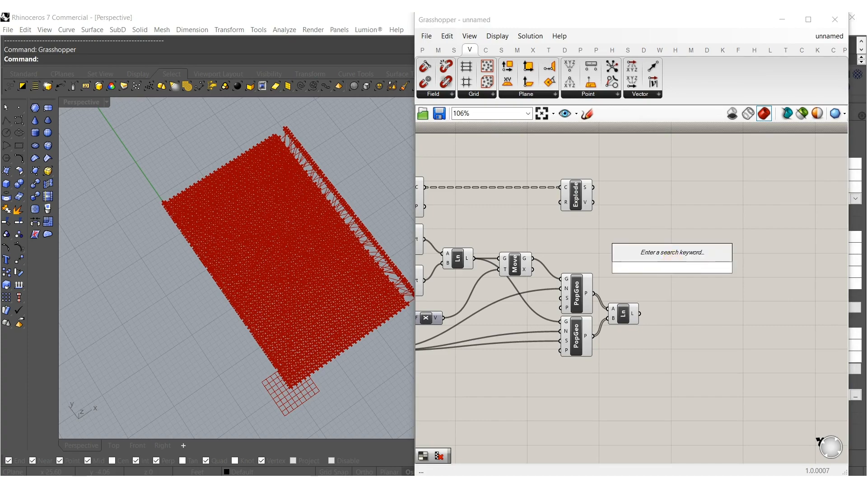
text(short)
click(675, 244)
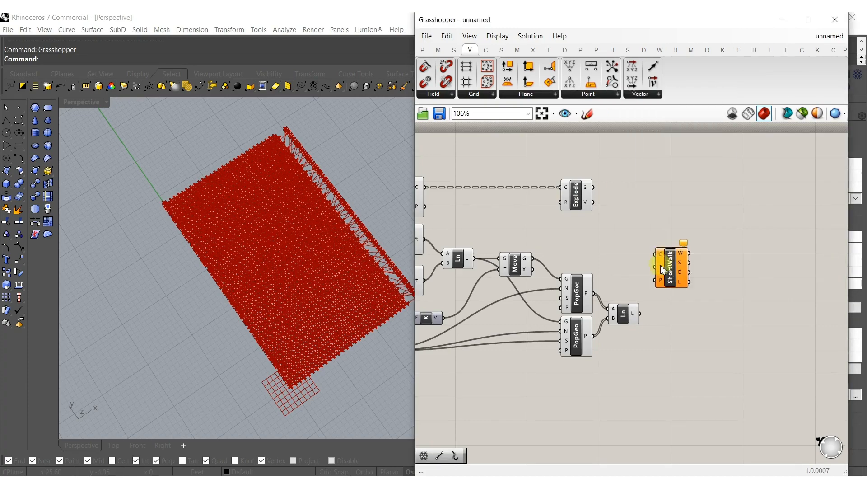
scroll(662, 269, up, 2)
drag(653, 246, 581, 168)
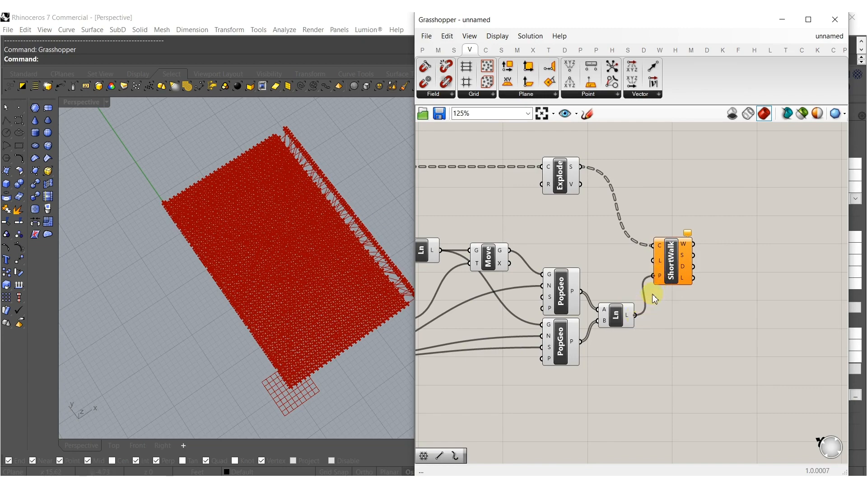
Flatten Shortest Walk's curves input and move the component up beside Explode.
right_click(659, 249)
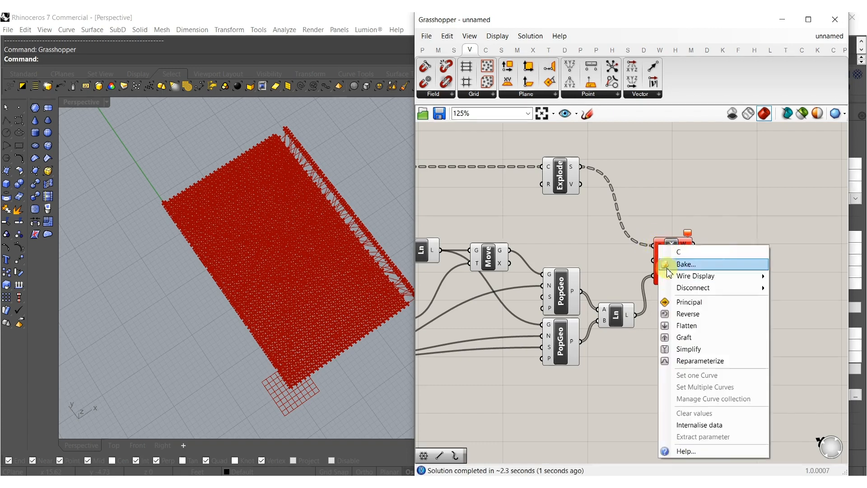
click(691, 326)
drag(682, 282, 670, 208)
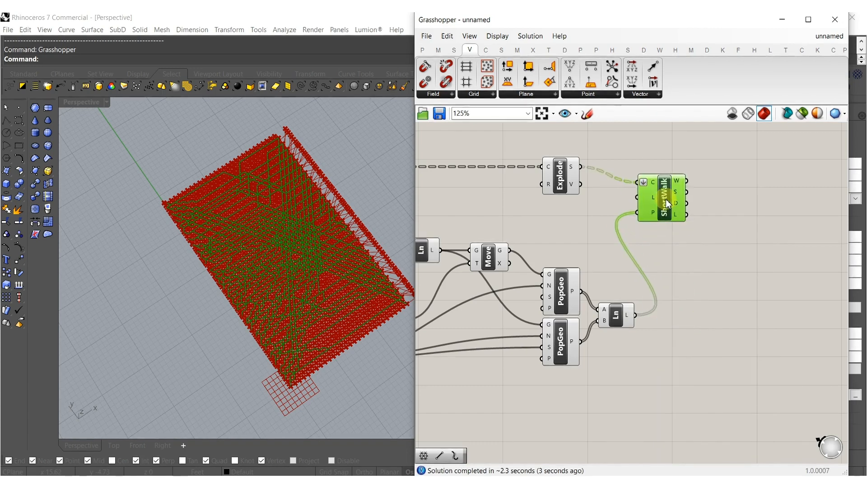
Hide the preview of all components feeding Shortest Walk, and shift Shortest Walk slightly further from Explode.
right_drag(586, 240, 643, 246)
scroll(643, 245, down, 5)
drag(649, 325, 586, 254)
drag(653, 342, 497, 198)
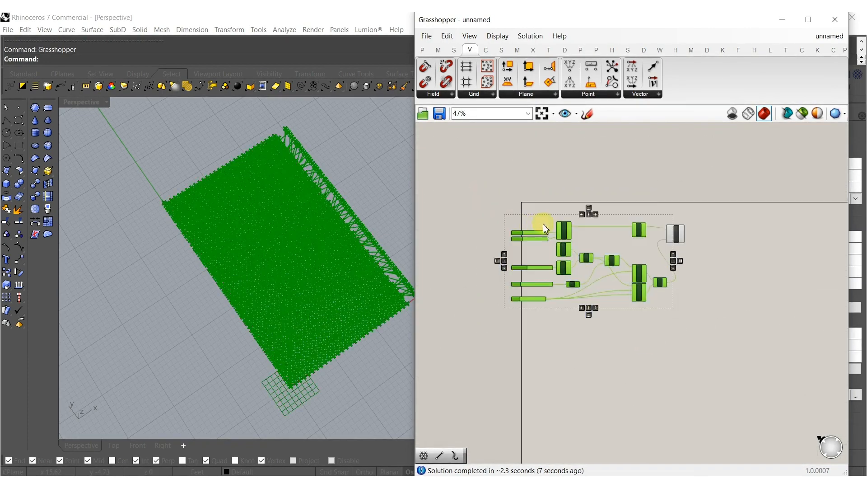
middle_click(563, 227)
click(599, 193)
click(622, 189)
scroll(687, 238, up, 3)
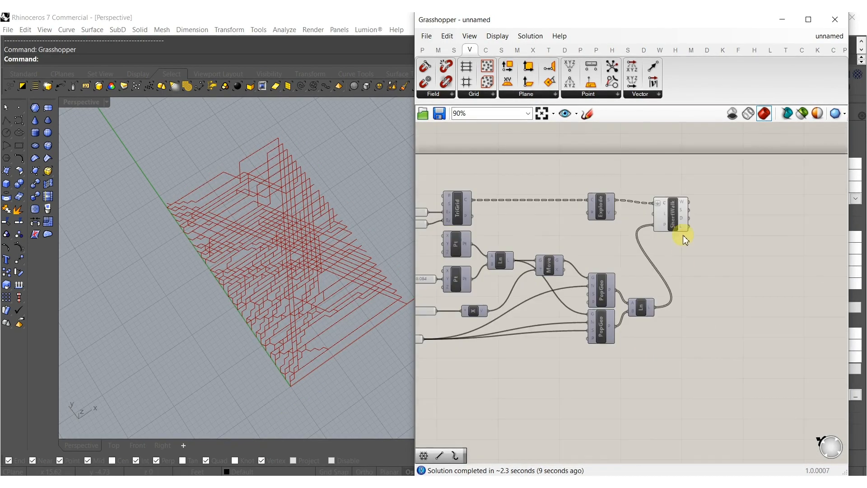
click(700, 204)
drag(716, 217, 715, 214)
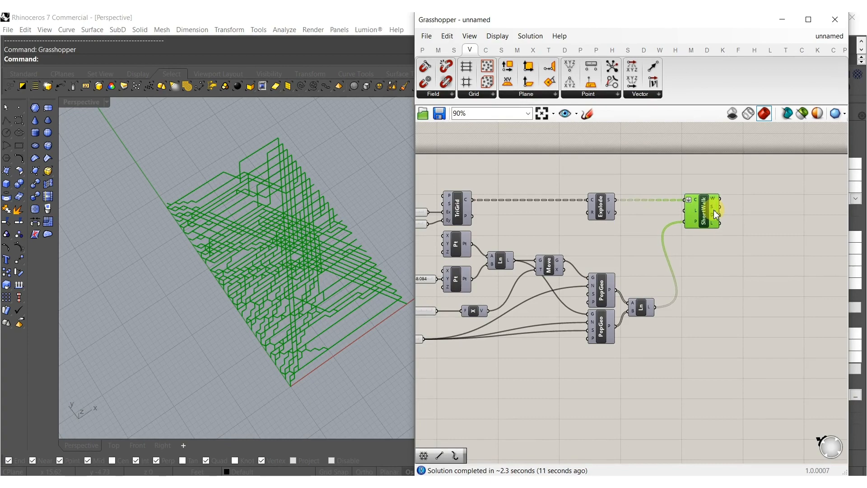
Set the Y coordinate slider to 55.325 and the Factor slider to 31.646.
click(513, 281)
right_drag(513, 281, 682, 281)
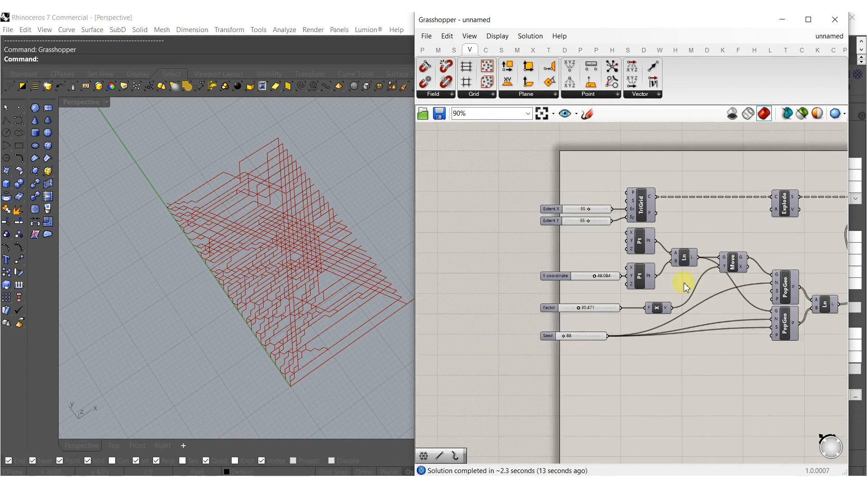
scroll(592, 293, up, 2)
scroll(550, 358, up, 4)
mouse_move(541, 360)
mouse_down()
mouse_move(582, 360)
mouse_move(552, 359)
mouse_up()
mouse_move(605, 238)
mouse_down()
mouse_move(572, 240)
mouse_move(611, 239)
mouse_up()
scroll(616, 265, down, 3)
scroll(657, 219, up, 2)
drag(657, 219, 622, 227)
drag(633, 224, 664, 219)
Set the Seed slider to 142.
right_drag(607, 311, 638, 198)
scroll(607, 295, up, 4)
mouse_move(547, 366)
mouse_down()
mouse_move(503, 366)
mouse_move(541, 360)
mouse_up()
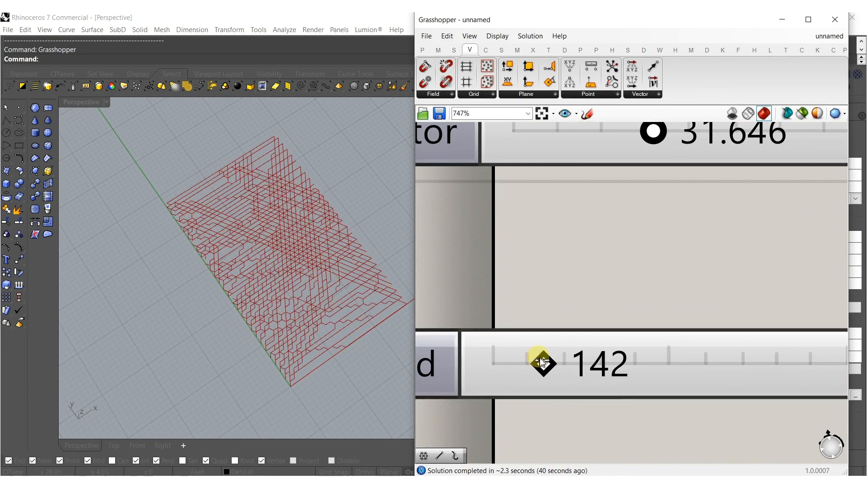
Add a Move component after Shortest Walk and connect the W output to its geometry input.
scroll(587, 302, down, 8)
right_drag(726, 276, 560, 290)
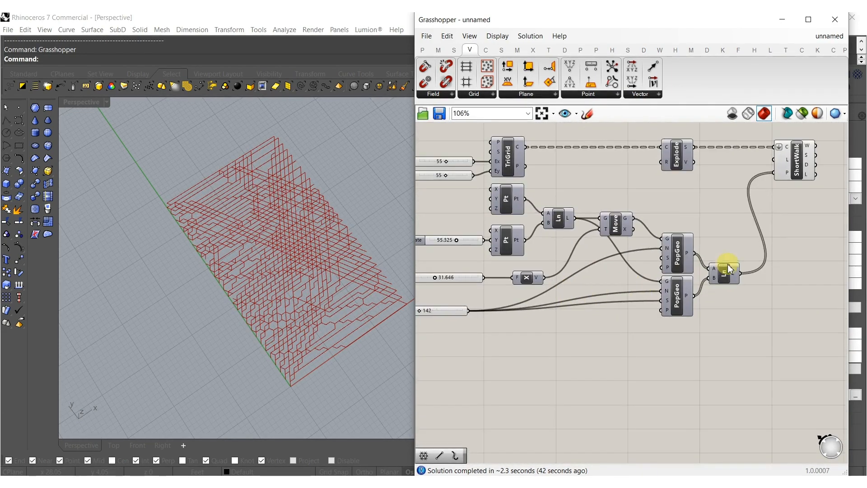
right_drag(756, 246, 625, 270)
double_click(649, 256)
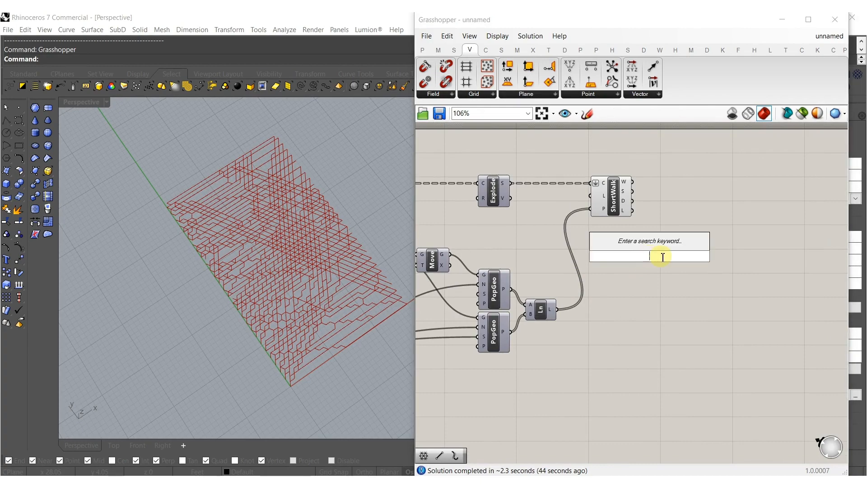
text(move)
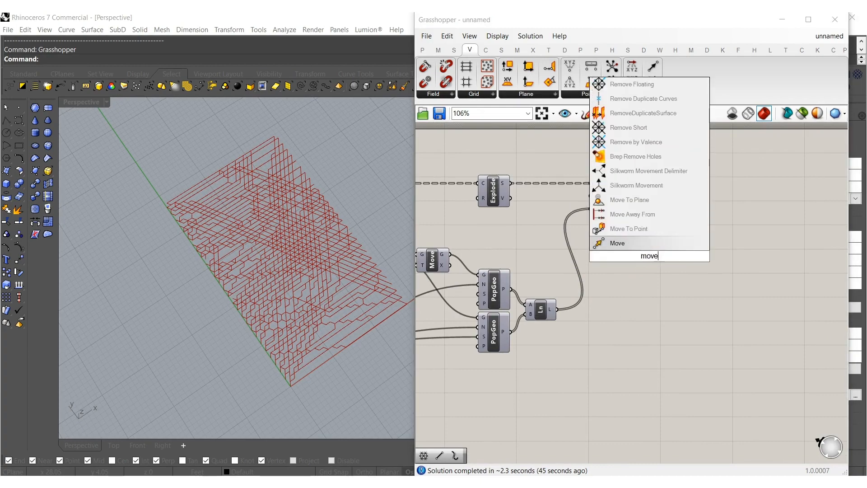
click(639, 243)
scroll(639, 248, up, 4)
drag(639, 250, 625, 193)
drag(657, 345, 755, 246)
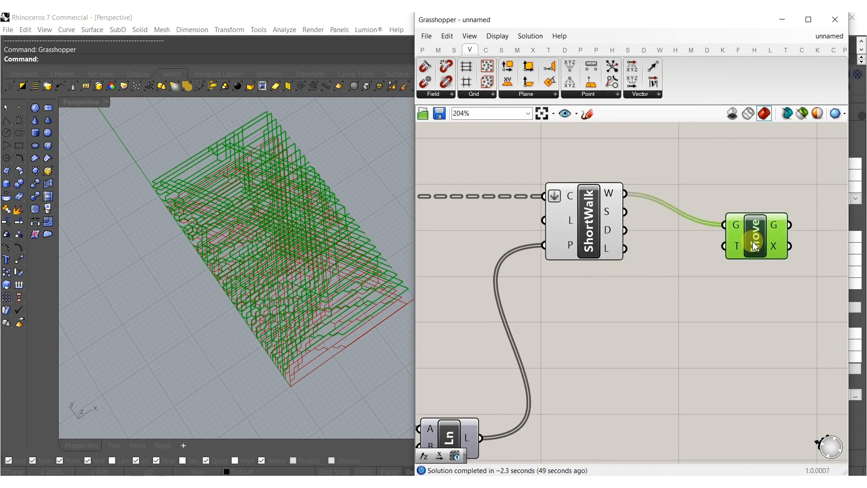
Add Series and List Length components, feeding Shortest Walk's W output into List Length and its result into Series' count input.
double_click(709, 299)
text(series)
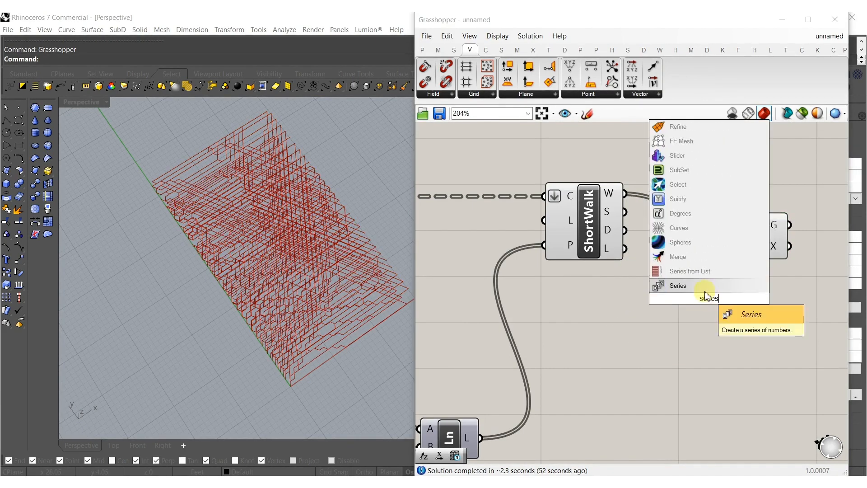
click(691, 285)
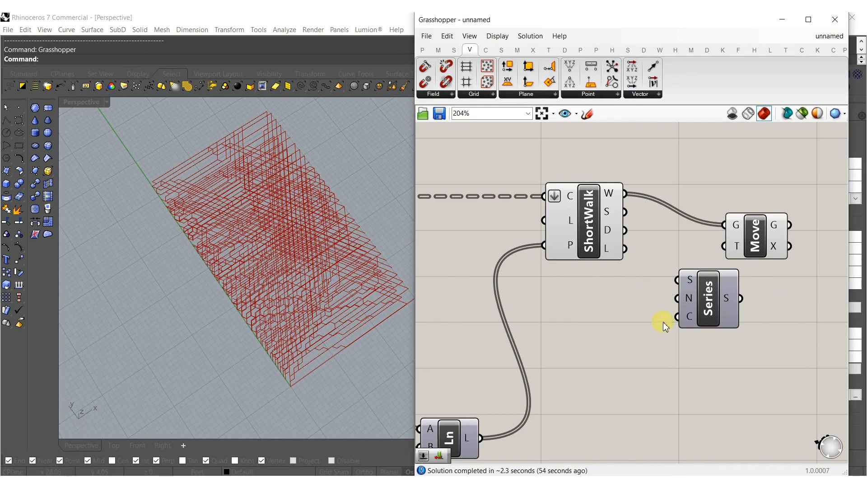
double_click(641, 333)
text(len)
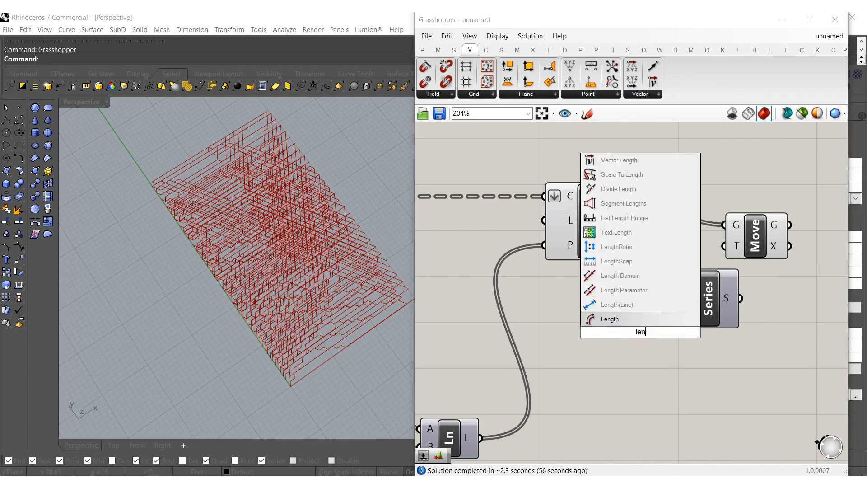
text(gth)
click(629, 161)
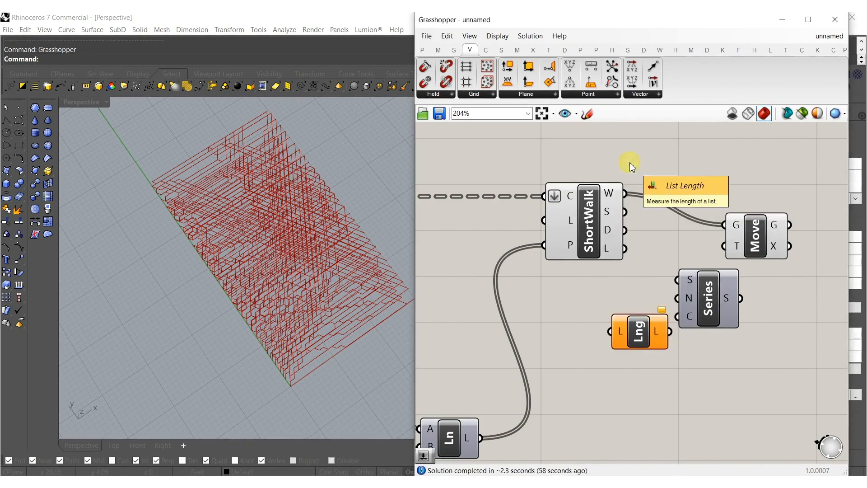
drag(619, 205, 624, 194)
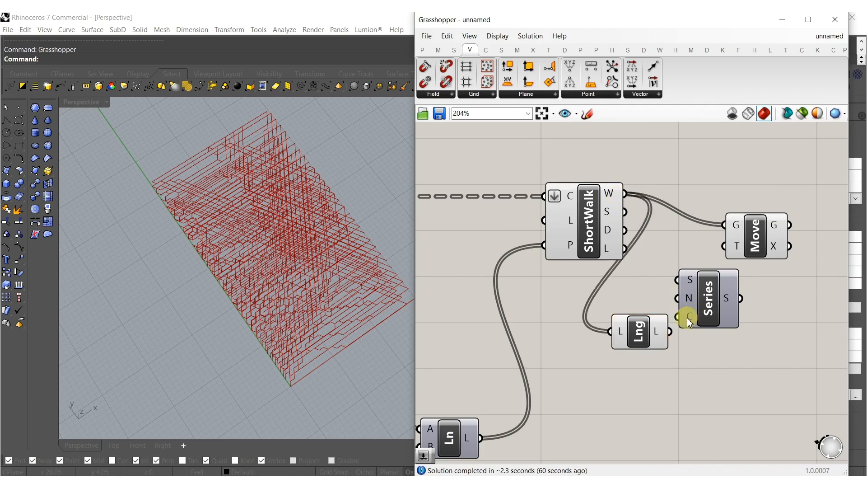
drag(706, 310, 717, 324)
click(625, 372)
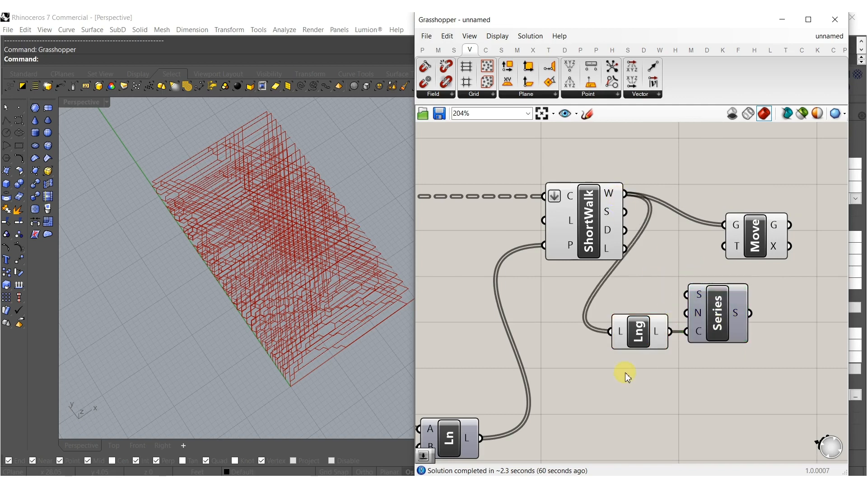
double_click(625, 372)
text(1)
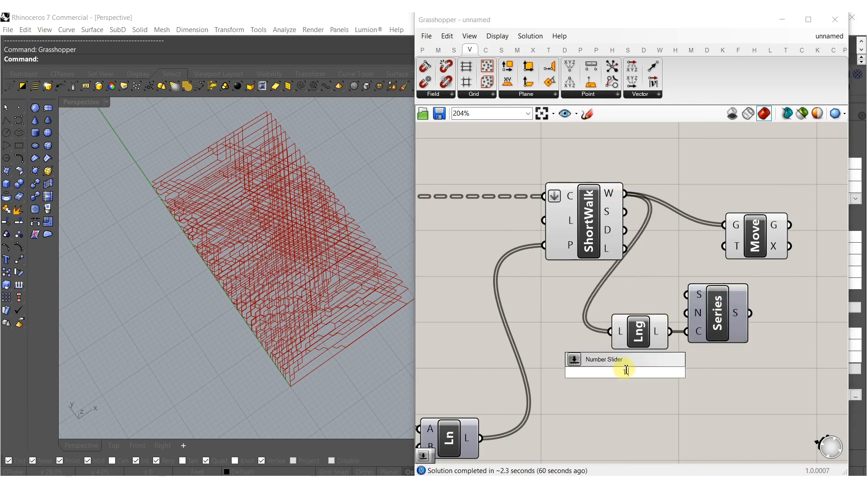
key(Return)
click(644, 373)
key(Delete)
Create a decimal slider set to 2.000 and connect it to Series' step input.
double_click(644, 379)
text(2.)
key(Return)
drag(691, 314, 719, 379)
Add a Unit Z component, feed the series into its factor, and connect its vector to the new Move component's motion input.
double_click(784, 333)
text(z)
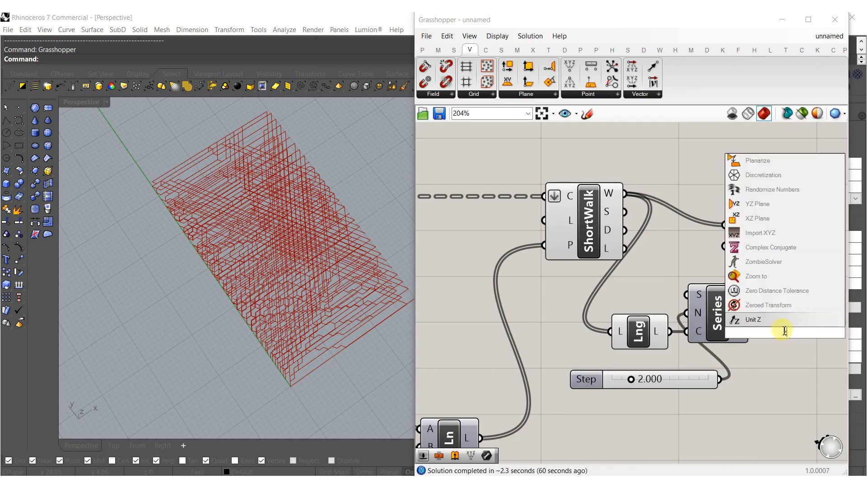
click(761, 320)
drag(799, 338, 808, 318)
drag(742, 261, 730, 255)
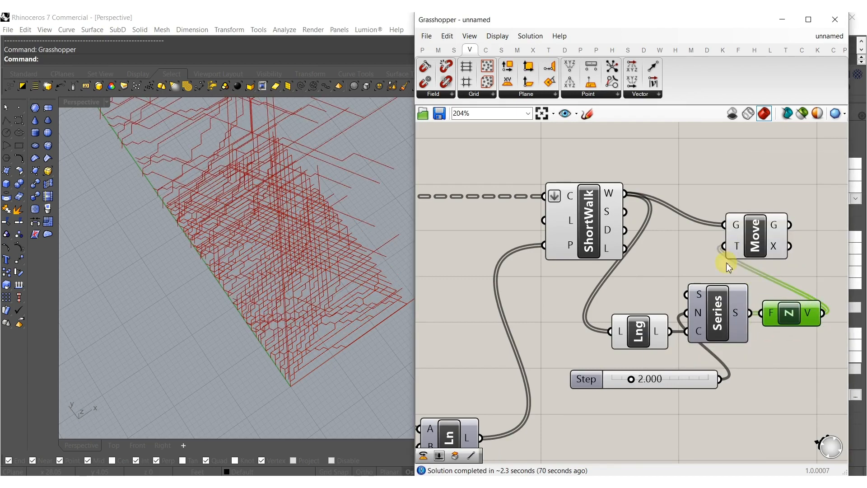
Place the Step slider directly beside Series above List Length, and set it to 0.165.
drag(676, 381, 627, 300)
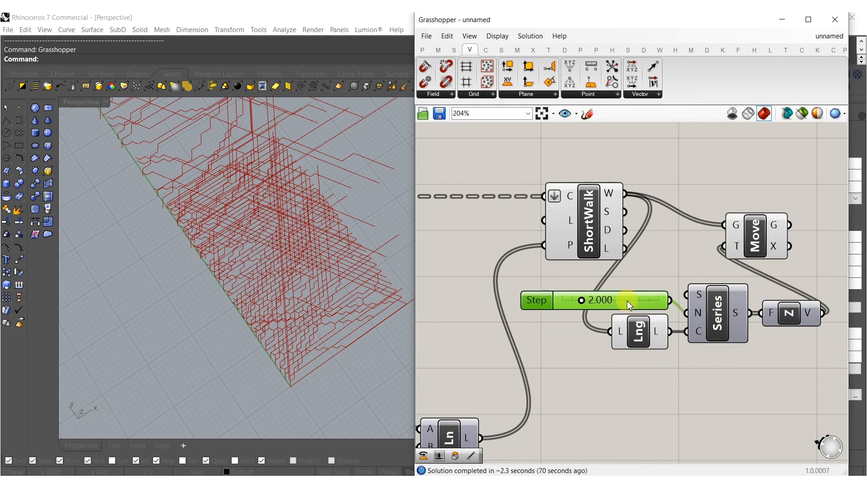
right_drag(215, 261, 333, 252)
scroll(546, 303, up, 3)
scroll(546, 302, up, 1)
drag(668, 300, 622, 300)
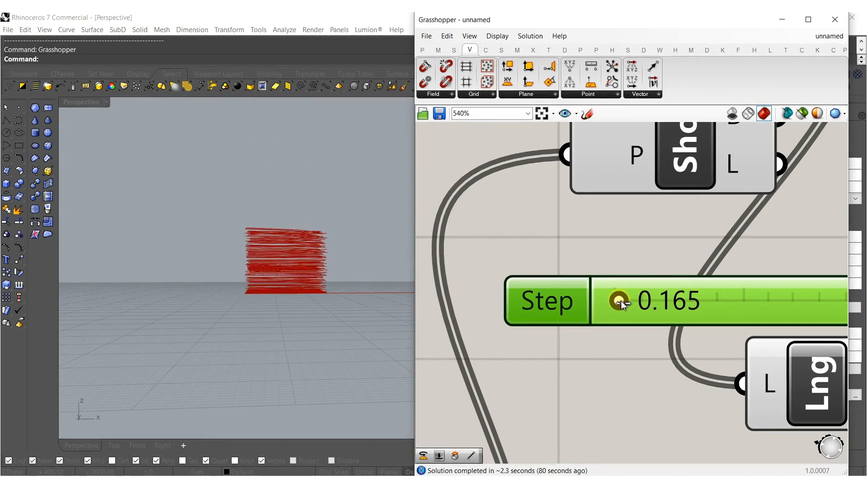
scroll(621, 300, down, 5)
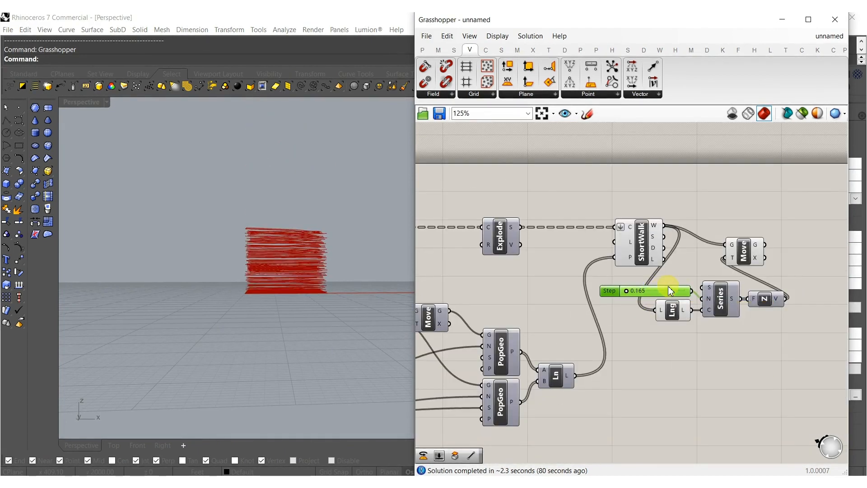
Hide the preview of the Shortest Walk component.
click(594, 254)
middle_click(592, 248)
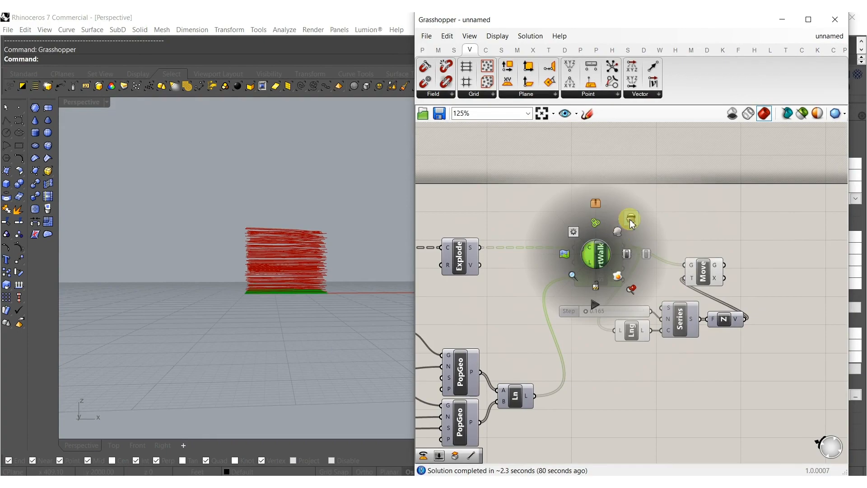
mouse_move(317, 254)
right_down()
mouse_move(268, 347)
mouse_move(270, 321)
mouse_move(294, 287)
mouse_move(329, 285)
mouse_move(300, 292)
mouse_move(309, 288)
mouse_move(295, 279)
right_up()
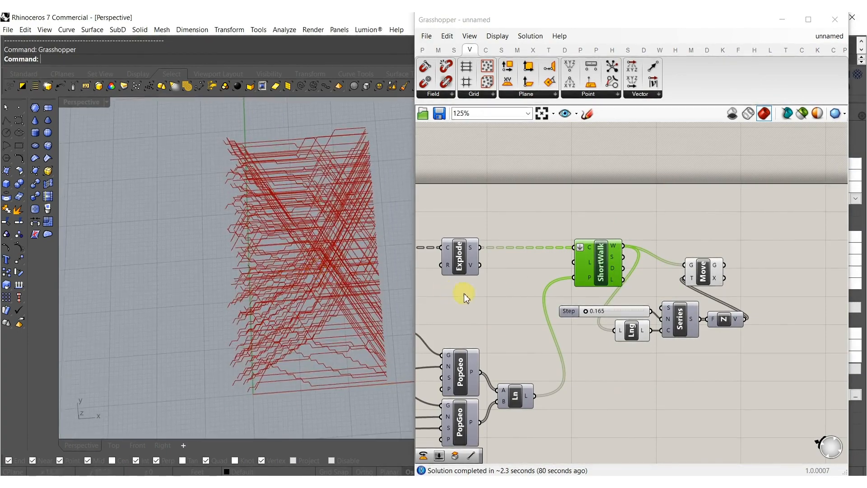
Set the triangular grid's Extent X slider to 88.
right_drag(478, 305, 597, 288)
scroll(583, 291, down, 2)
shift+right_drag(348, 265, 297, 267)
scroll(473, 330, up, 6)
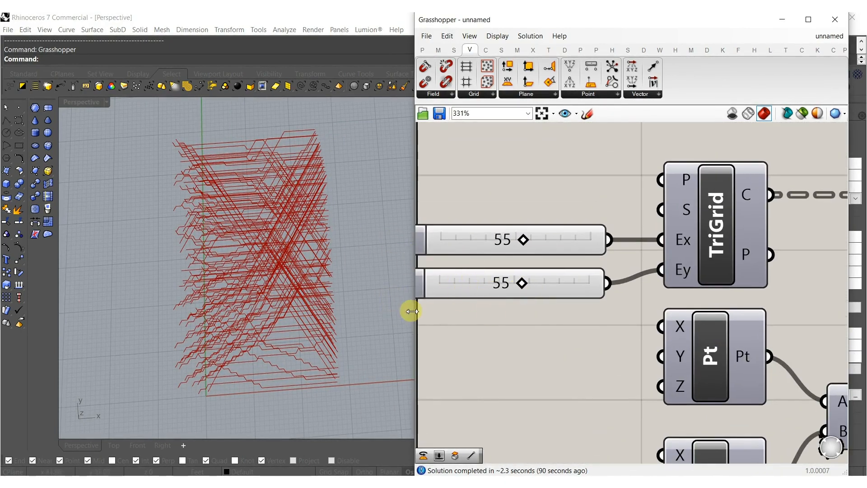
drag(538, 243, 568, 243)
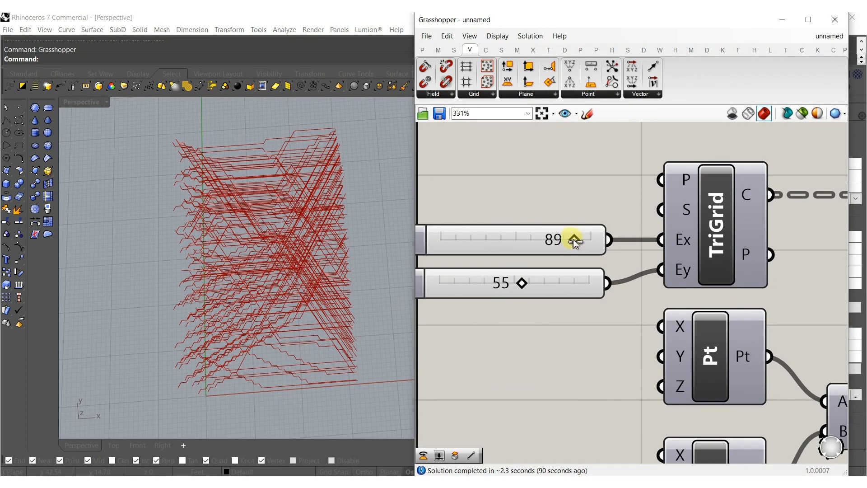
Set the Factor slider of the Unit X component to 67.668 to move the two lines farther apart.
scroll(560, 271, down, 5)
scroll(533, 351, up, 4)
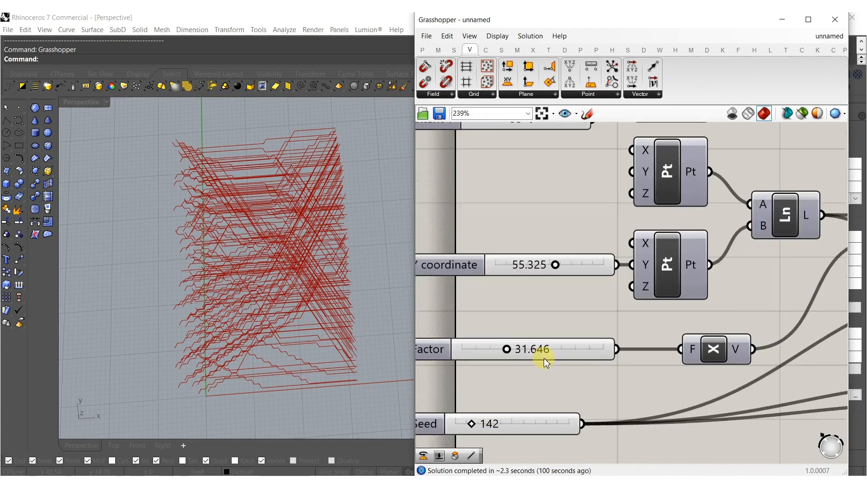
drag(508, 352, 538, 353)
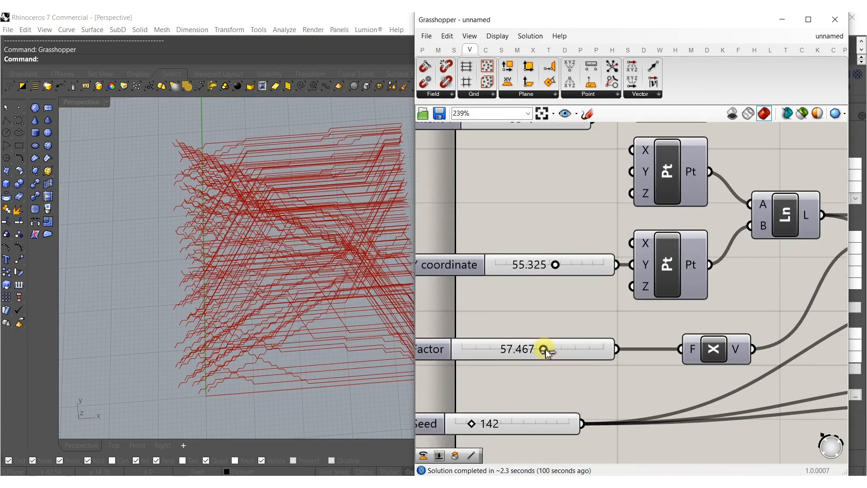
right_drag(289, 270, 357, 203)
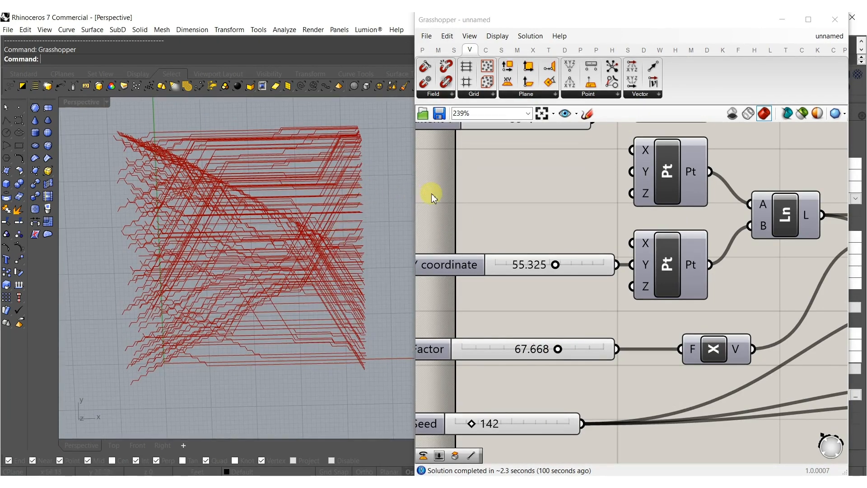
Increase the triangular grid's Extent X further toward the slider's maximum.
right_drag(445, 192, 497, 315)
scroll(591, 223, up, 3)
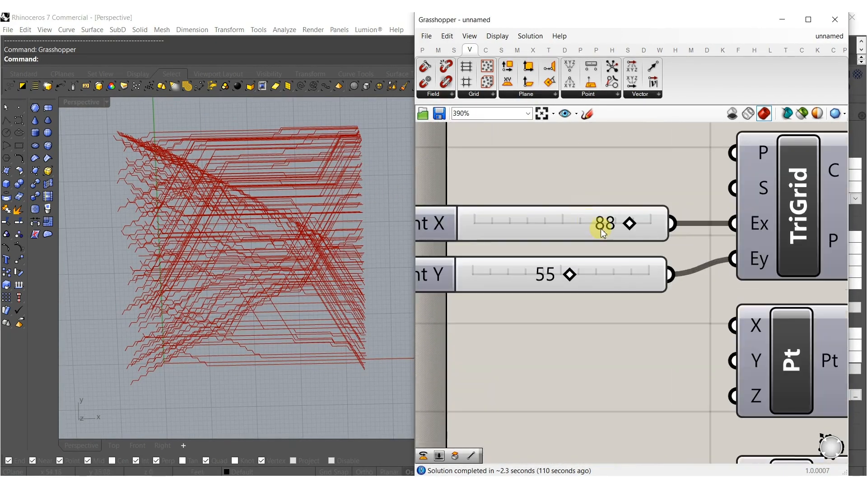
drag(649, 230, 652, 223)
right_drag(205, 263, 234, 307)
Reposition the Move component in line with the wire coming from Shortest Walk.
scroll(555, 272, down, 6)
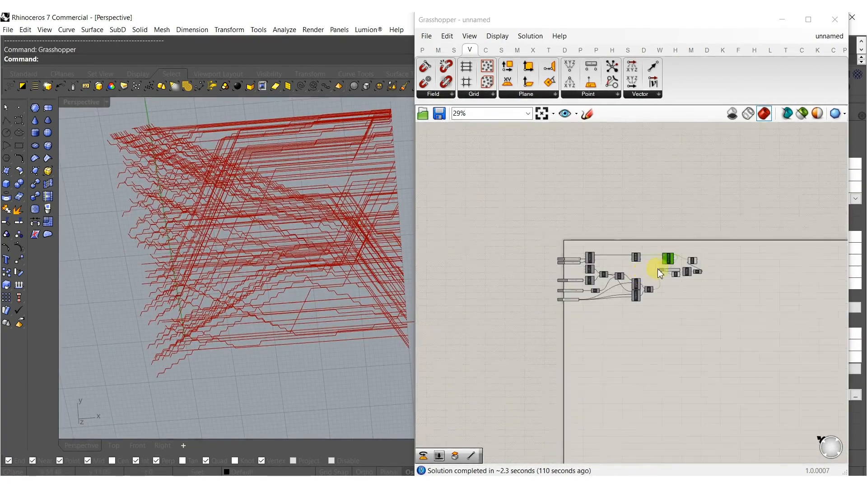
scroll(658, 268, up, 3)
scroll(605, 256, up, 3)
drag(605, 256, 695, 227)
right_drag(696, 227, 560, 267)
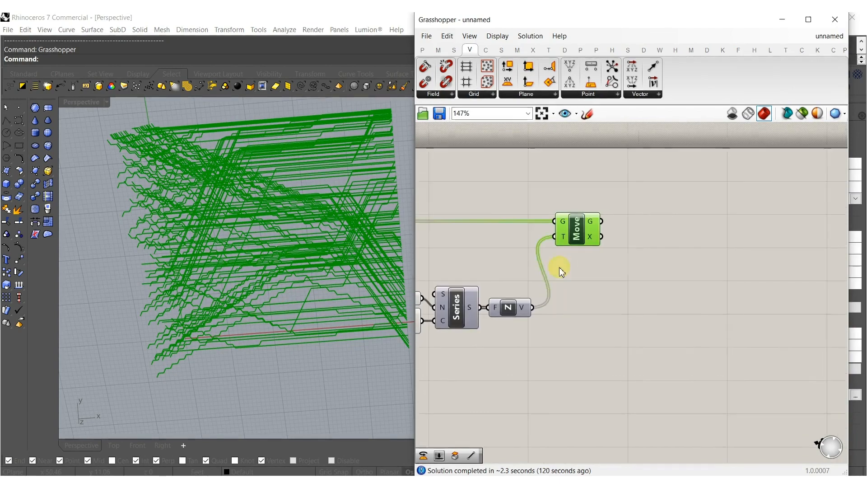
Add a Random Split List fed by Move's geometry output, plus two copies fed by its A and B outputs.
click(634, 280)
double_click(634, 280)
text(rando)
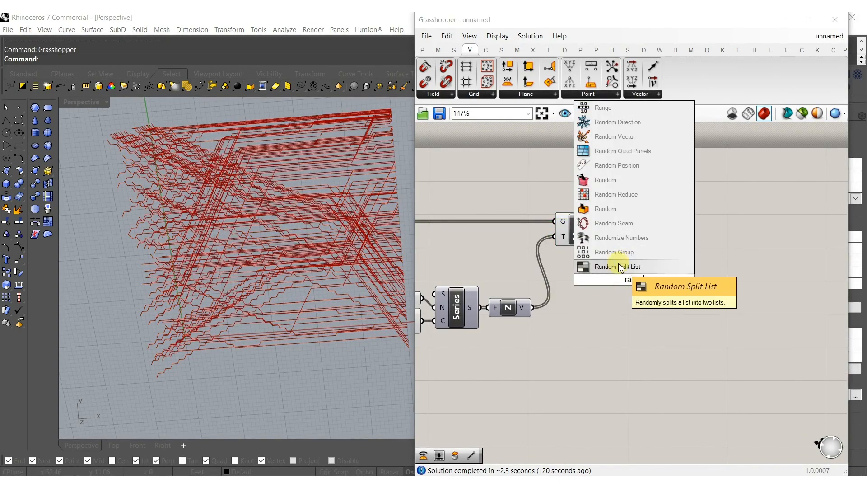
click(618, 266)
scroll(614, 264, up, 1)
drag(601, 211, 599, 212)
drag(628, 267, 635, 223)
alt+drag(635, 223, 698, 183)
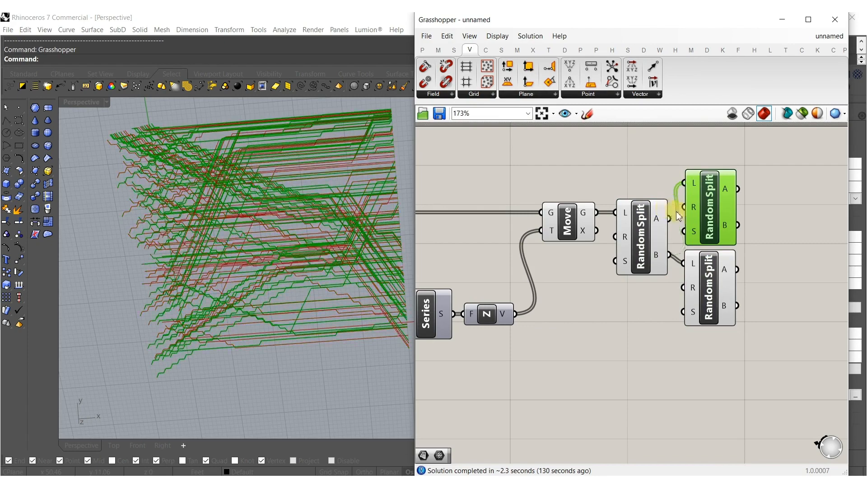
Add a Mesh Pipe component beside the Random Split Lists and feed its mesh output into a new Mesh Join component.
right_drag(727, 236, 581, 269)
double_click(674, 256)
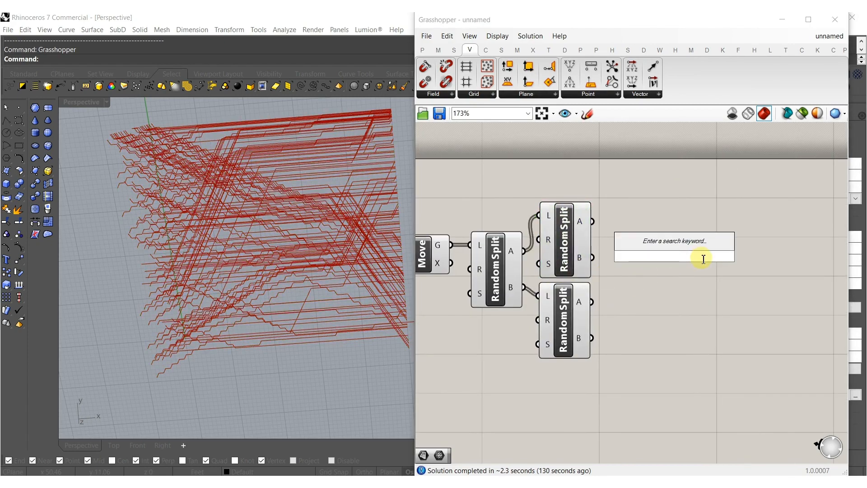
text(pip)
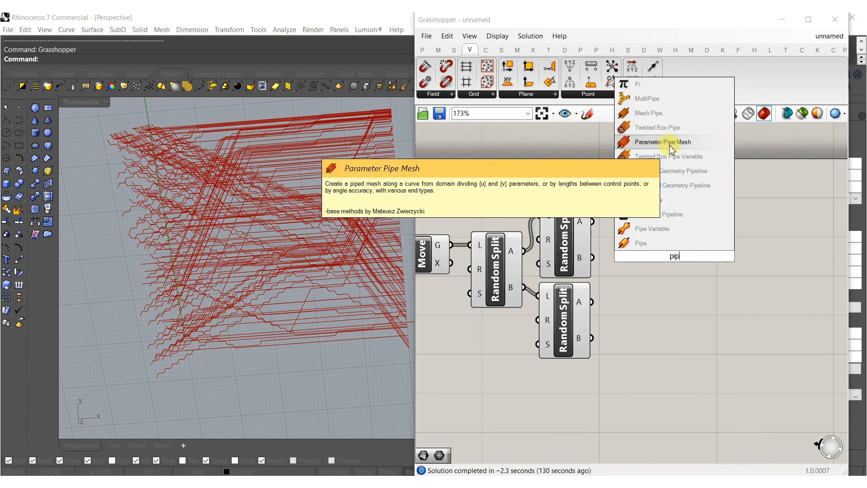
click(662, 114)
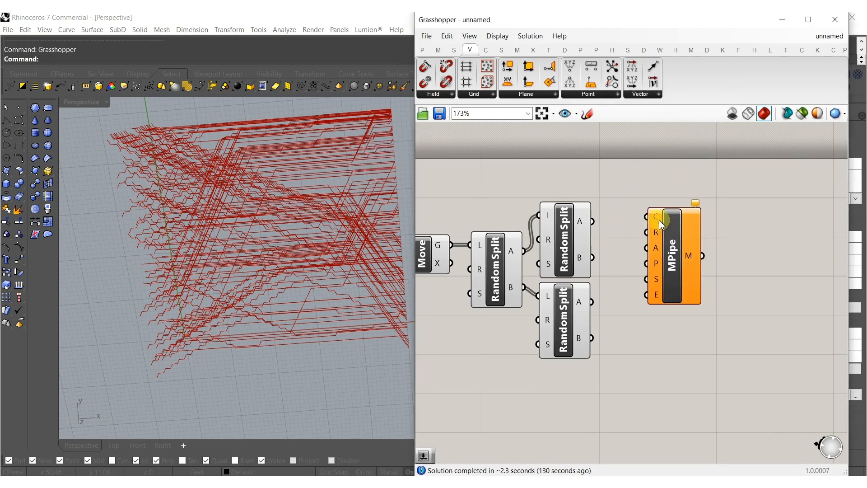
drag(654, 219, 687, 214)
double_click(797, 254)
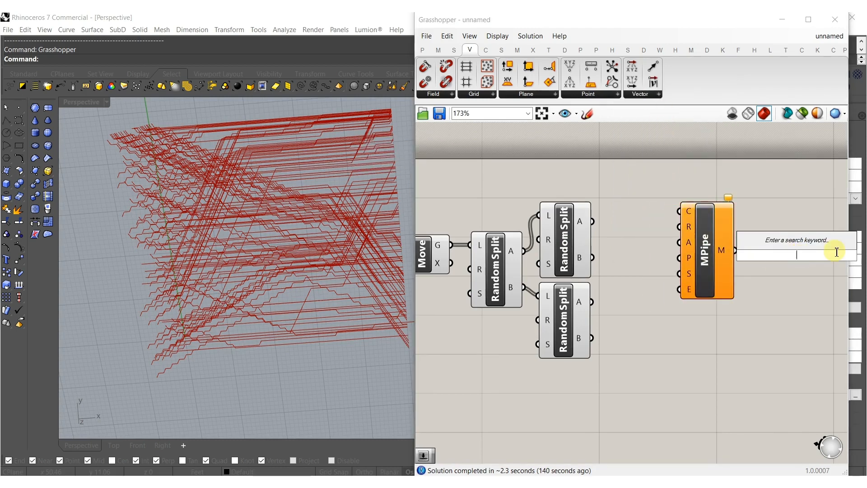
text(join)
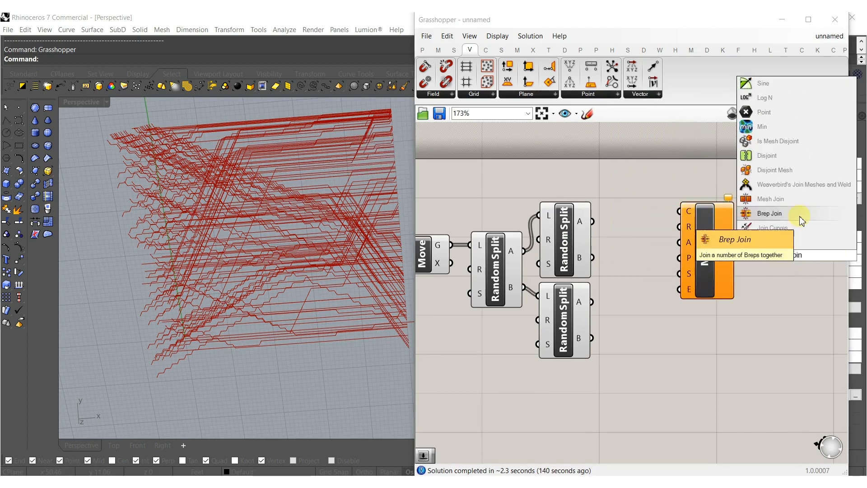
click(771, 198)
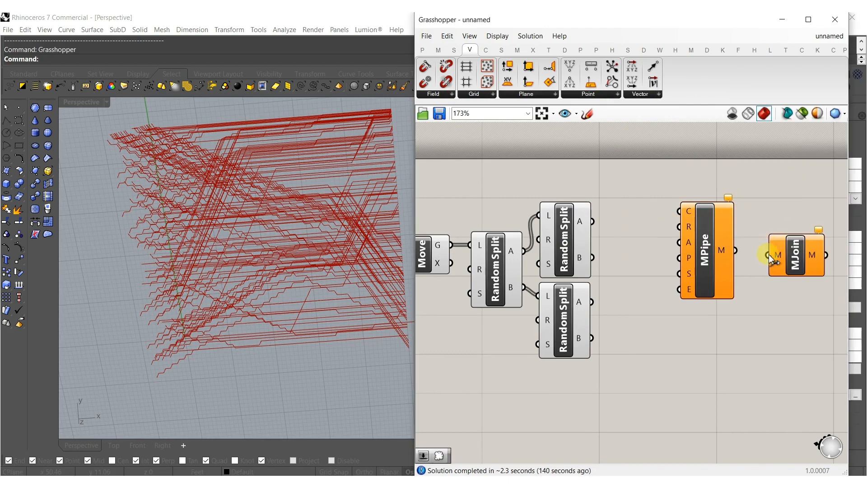
Create an integer slider set to 3 and connect it to Mesh Pipe's segments input.
double_click(628, 167)
text(3)
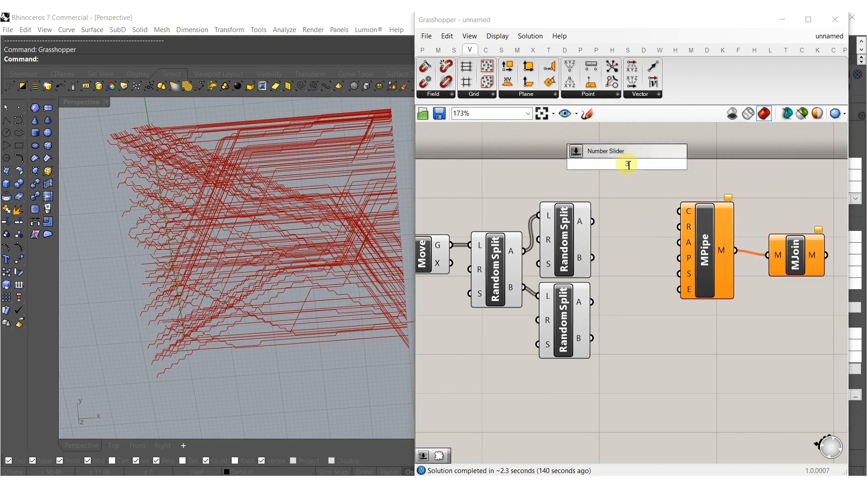
key(Return)
drag(680, 282, 691, 163)
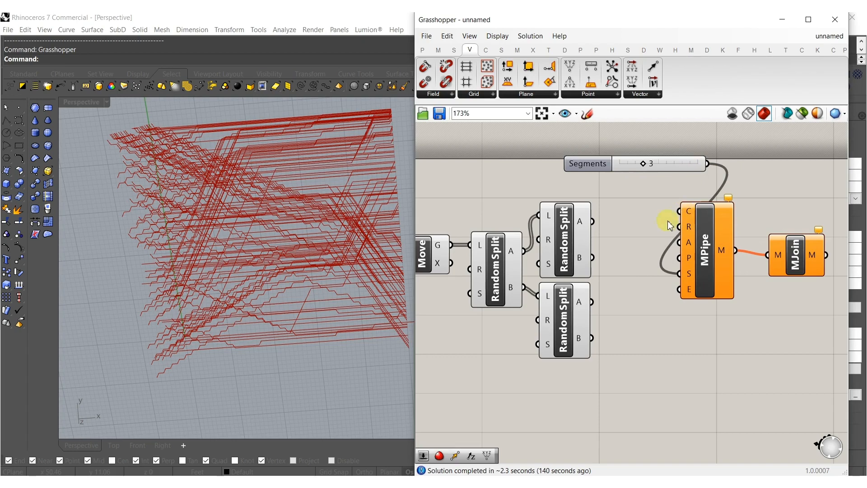
Create a decimal slider set to 2.000 for Mesh Pipe's radius input, and tidy the Mesh Pipe and Mesh Join positions.
double_click(633, 201)
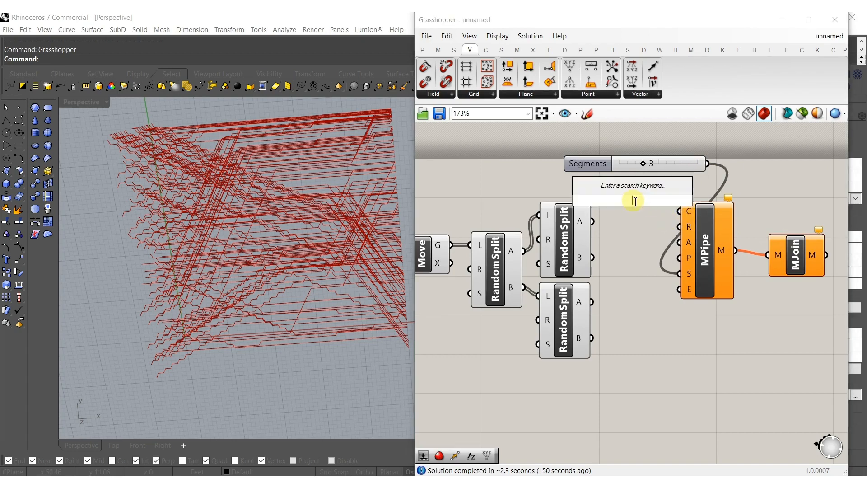
text(2)
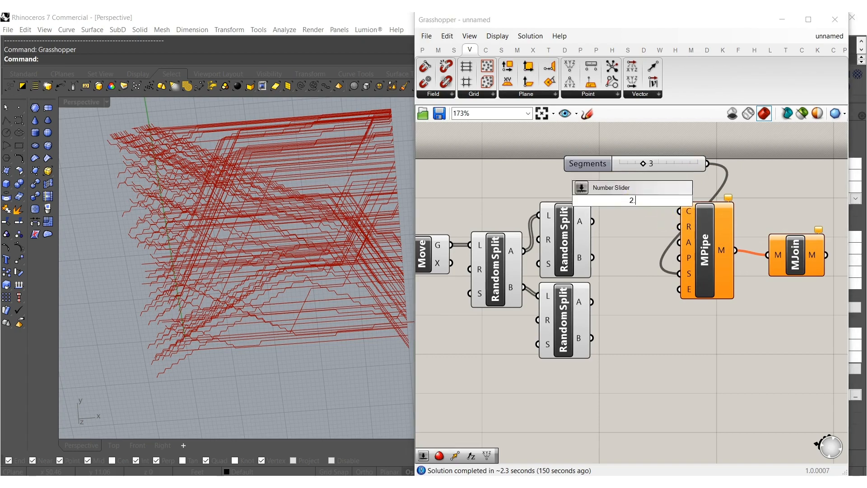
key(Return)
drag(703, 232, 737, 202)
drag(802, 264, 808, 250)
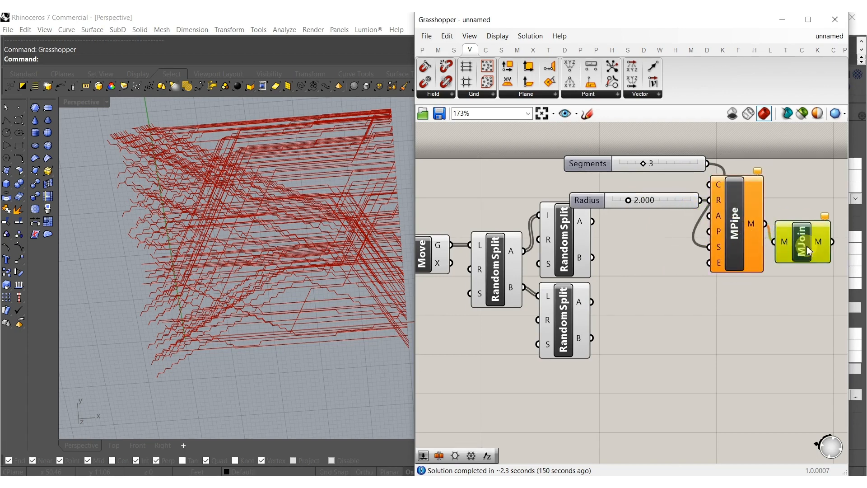
Make three copies of the Radius slider, Mesh Pipe and Mesh Join group, stacked vertically below the original.
drag(823, 298, 680, 160)
right_drag(710, 217, 643, 169)
drag(671, 175, 706, 287)
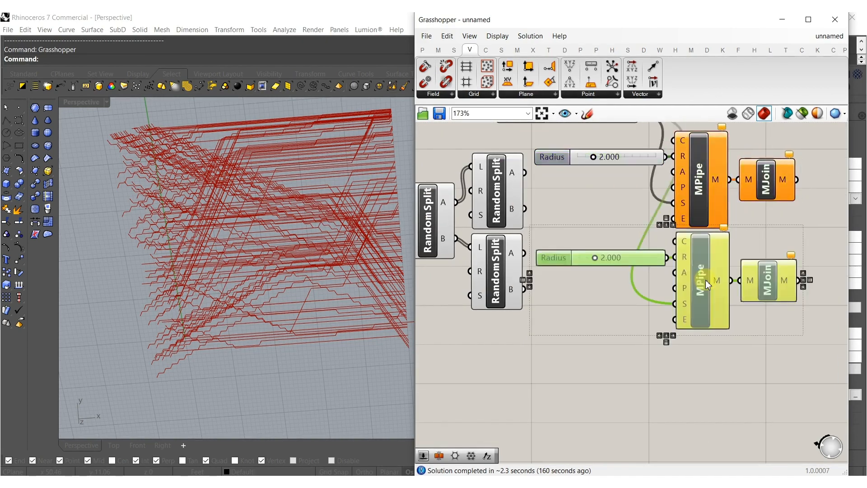
right_drag(707, 287, 703, 211)
alt+drag(707, 212, 705, 306)
right_drag(705, 306, 712, 256)
alt+drag(712, 256, 704, 357)
click(536, 286)
Connect the A and B outputs of the two second-level Random Split Lists to the curve inputs of the four Mesh Pipes.
scroll(536, 286, down, 3)
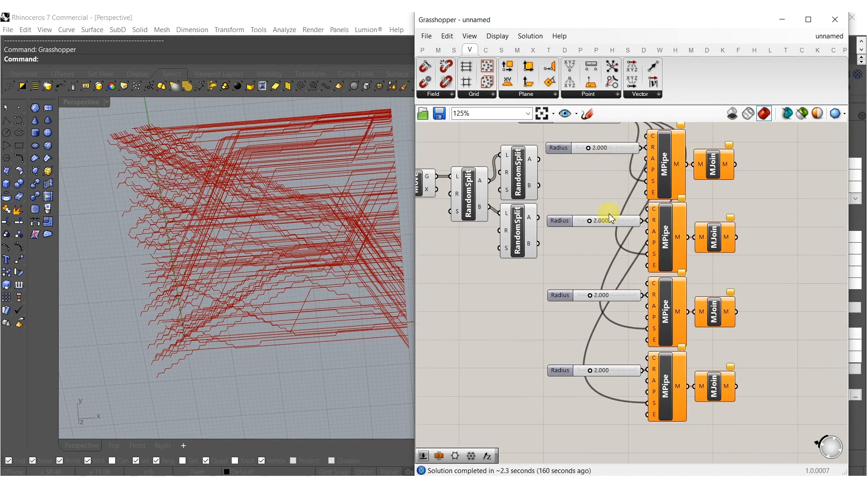
drag(554, 158, 538, 159)
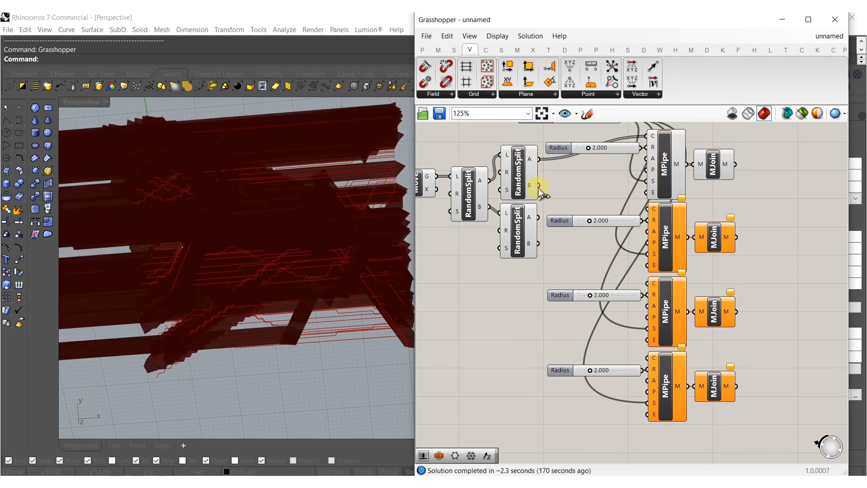
drag(650, 213, 649, 209)
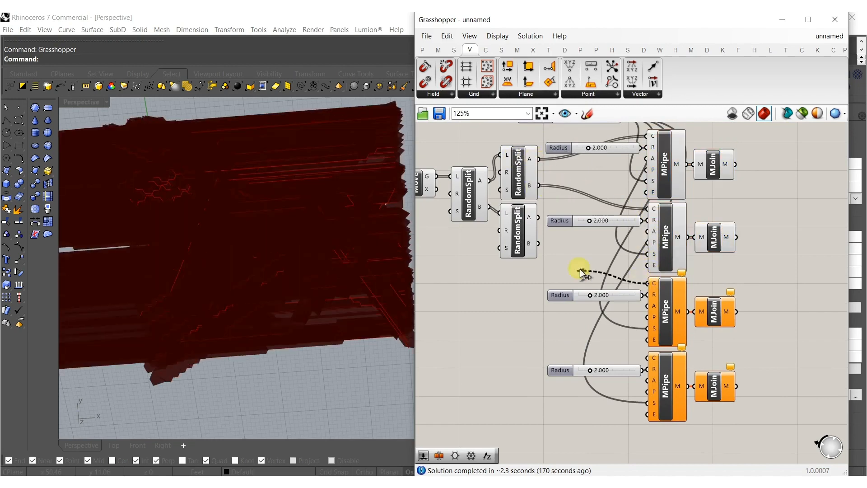
drag(539, 218, 649, 283)
drag(538, 243, 649, 357)
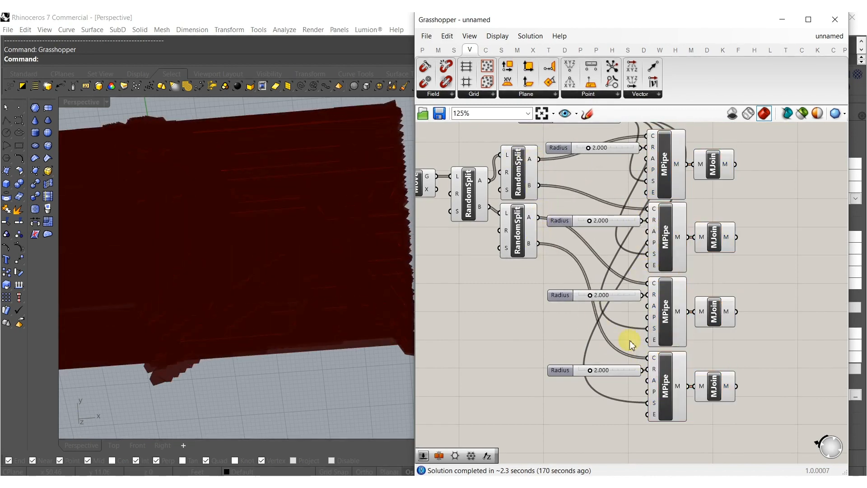
Hide the previews of the Move, Random Split List and Mesh Pipe components.
scroll(529, 298, down, 4)
drag(614, 319, 534, 204)
scroll(551, 308, down, 4)
drag(621, 368, 526, 188)
middle_click(506, 275)
click(544, 246)
Reduce the first Mesh Pipe's radius and set the second Mesh Pipe's radius to 0.464.
scroll(597, 310, up, 12)
scroll(716, 273, up, 3)
drag(689, 271, 624, 271)
scroll(635, 258, down, 6)
scroll(618, 357, up, 4)
drag(635, 307, 578, 309)
scroll(581, 243, down, 4)
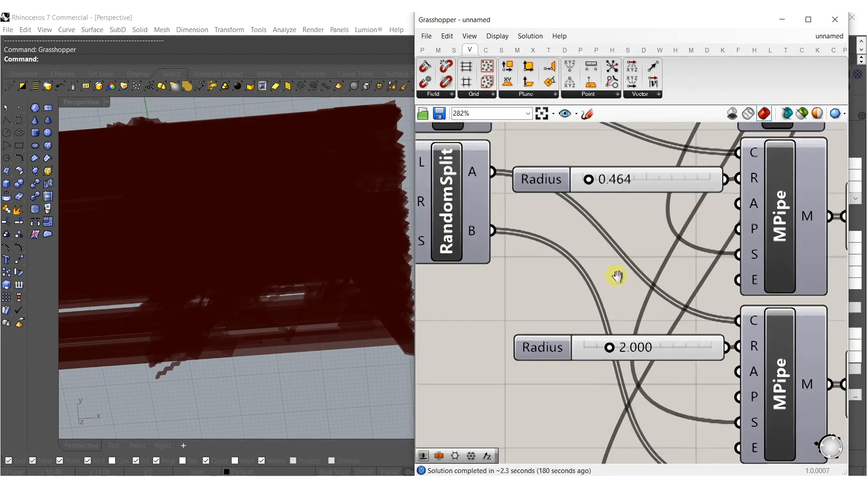
Set the third Mesh Pipe's radius to 0.220 and the fourth's to 0.205.
scroll(618, 347, up, 3)
drag(616, 353, 560, 347)
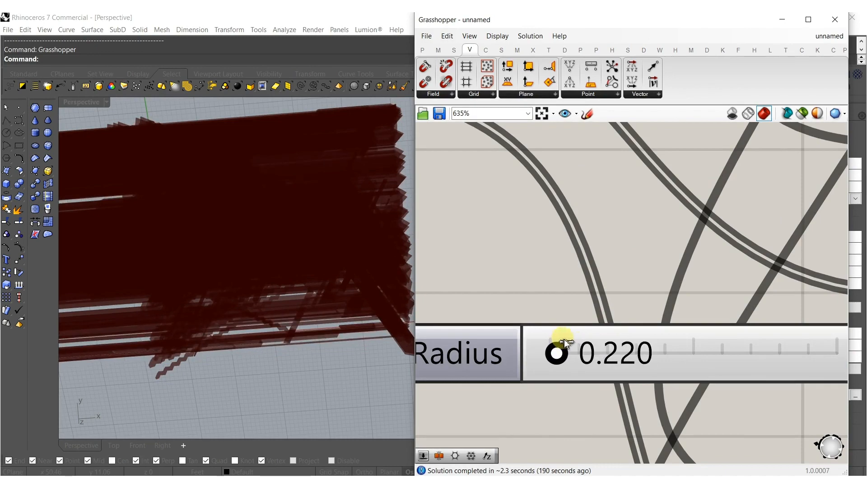
scroll(585, 293, down, 5)
scroll(600, 276, up, 1)
scroll(618, 325, up, 3)
drag(619, 271, 572, 273)
scroll(571, 273, down, 8)
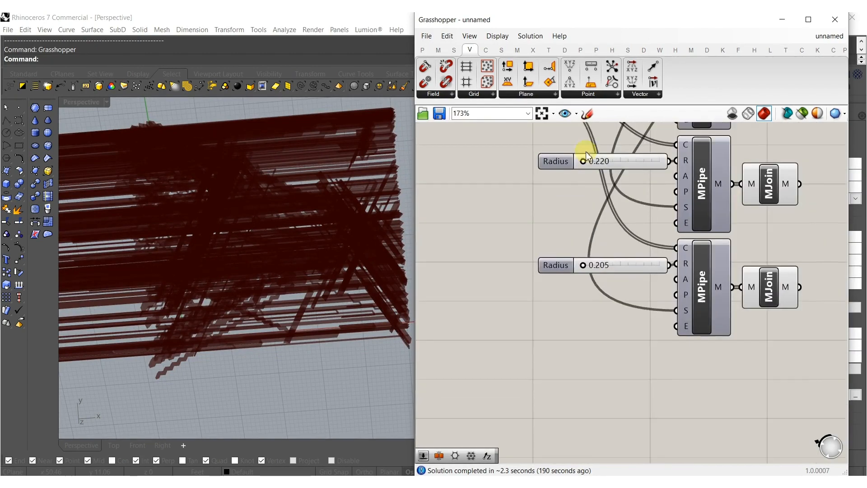
Set the first Mesh Pipe's radius to 0.352.
right_drag(584, 151, 591, 277)
right_drag(603, 189, 607, 276)
scroll(606, 171, up, 7)
scroll(604, 171, up, 3)
drag(580, 190, 564, 189)
Turn the Move component's preview back on to compare its curves with the piped meshes.
right_drag(224, 268, 324, 337)
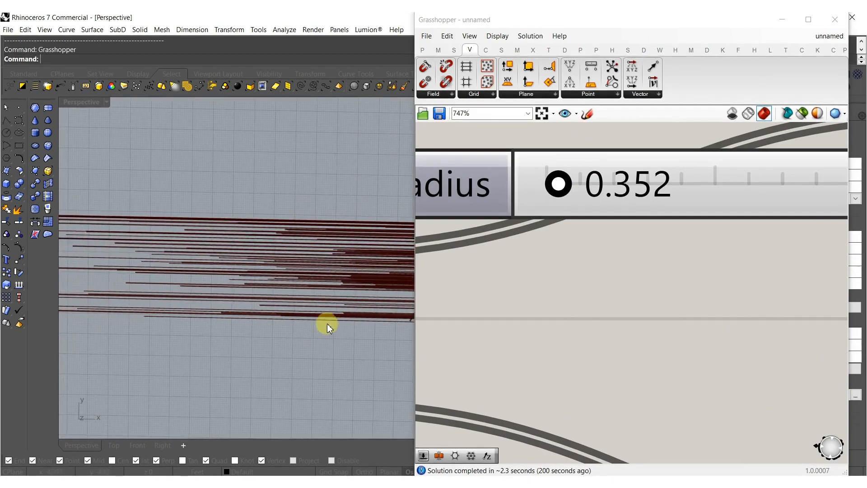
scroll(331, 300, down, 3)
scroll(576, 283, down, 6)
right_drag(527, 323, 568, 278)
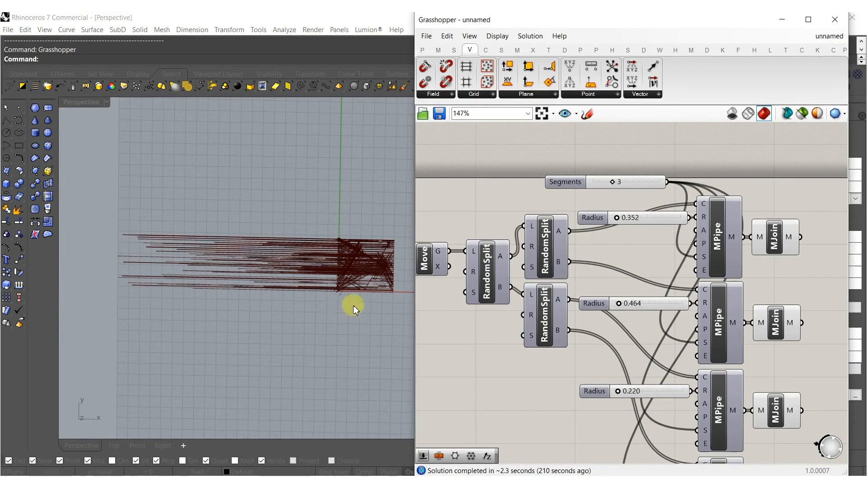
right_drag(500, 311, 590, 312)
click(517, 252)
middle_click(515, 254)
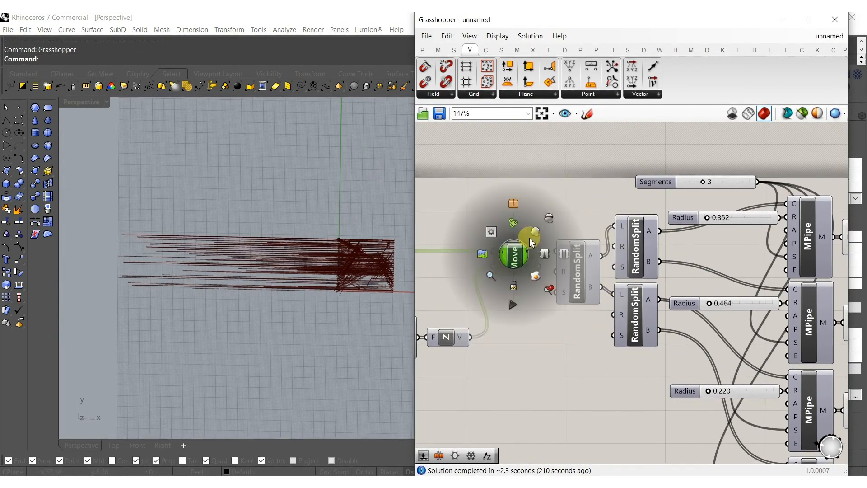
scroll(333, 264, up, 4)
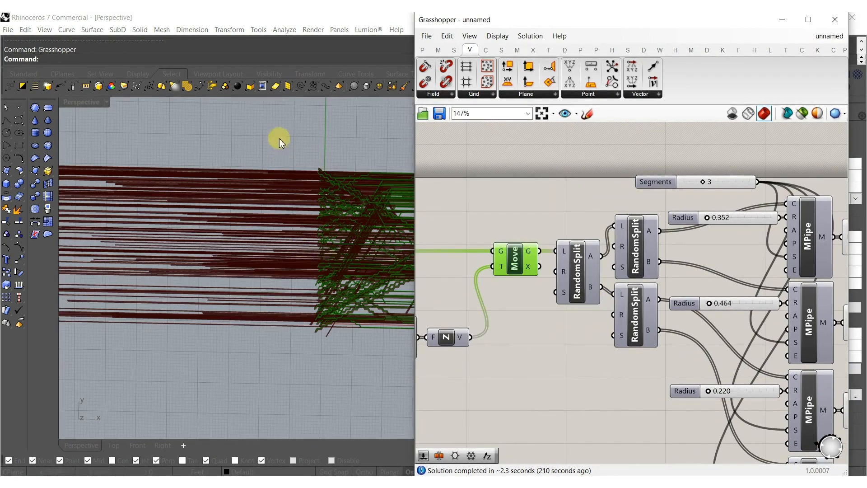
Add a number slider with the value 1.000 and connect it to the first Mesh Pipe's Accuracy input.
right_drag(699, 287, 633, 248)
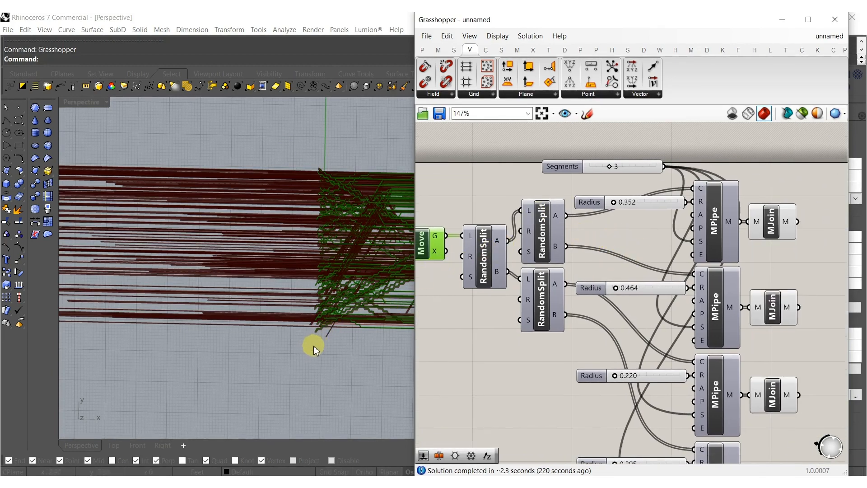
shift+right_drag(358, 341, 296, 330)
right_drag(617, 219, 591, 226)
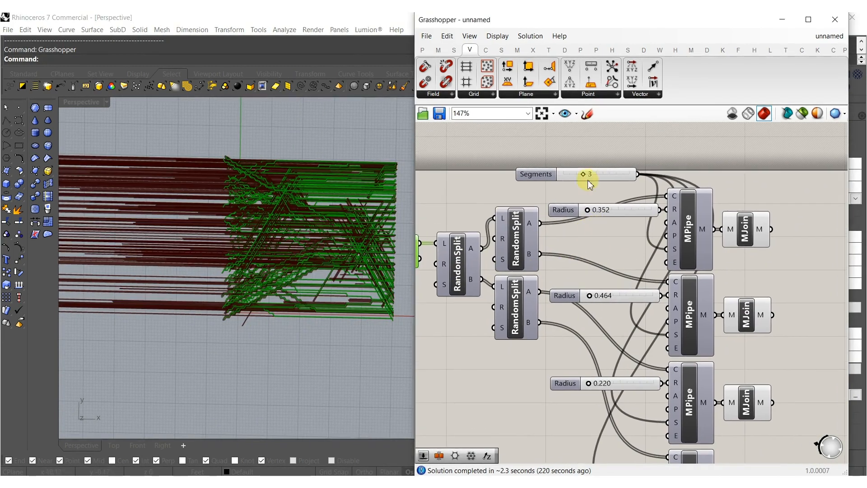
double_click(584, 135)
key(Return)
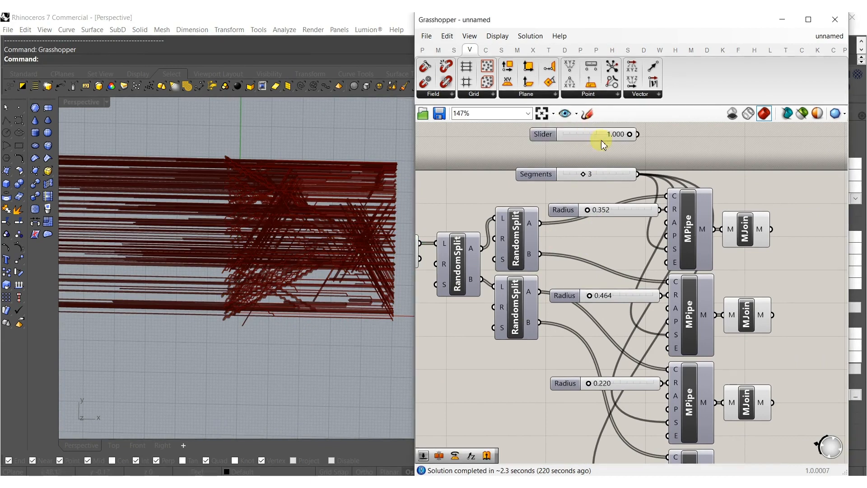
drag(671, 159, 647, 138)
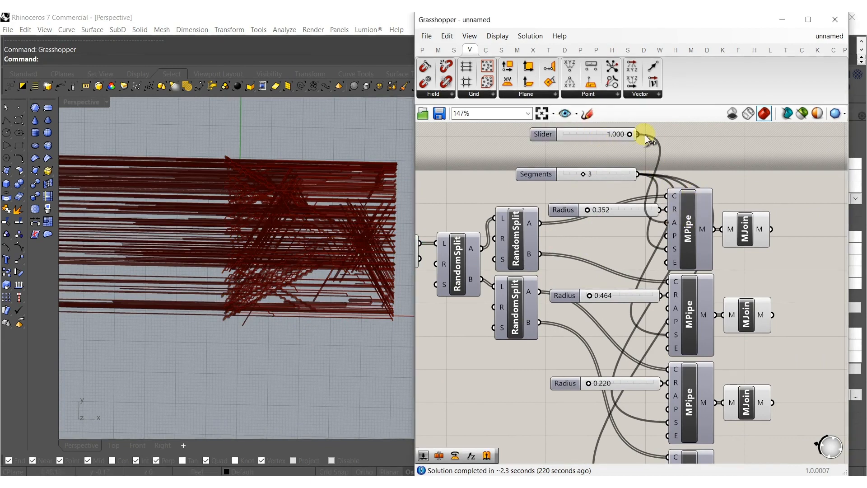
drag(595, 139, 575, 142)
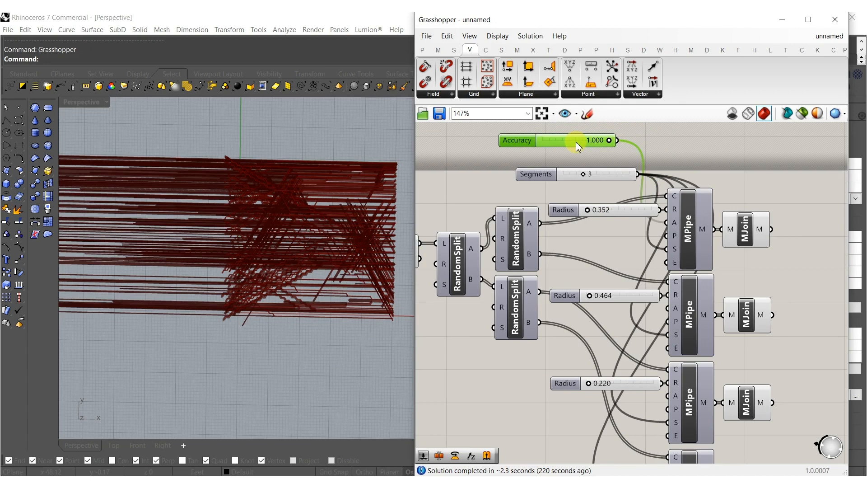
Connect the Accuracy slider to the A inputs of the second, third and fourth Mesh Pipe components.
shift+drag(661, 202, 624, 136)
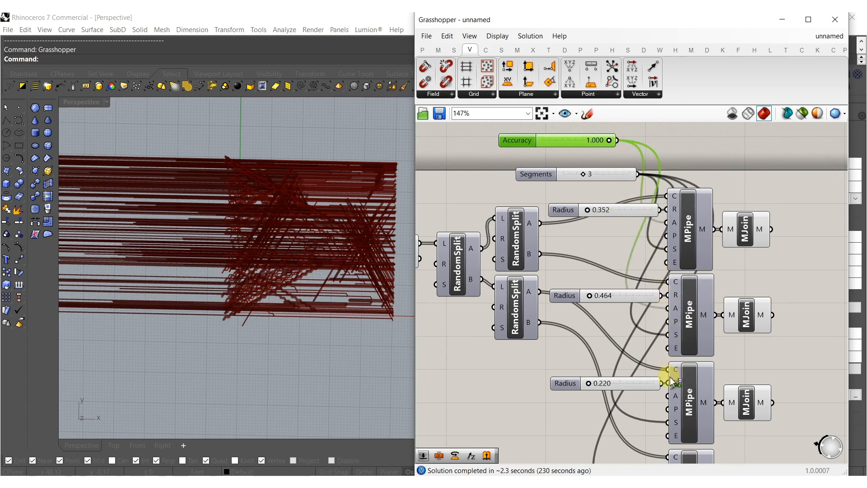
shift+drag(669, 397, 620, 138)
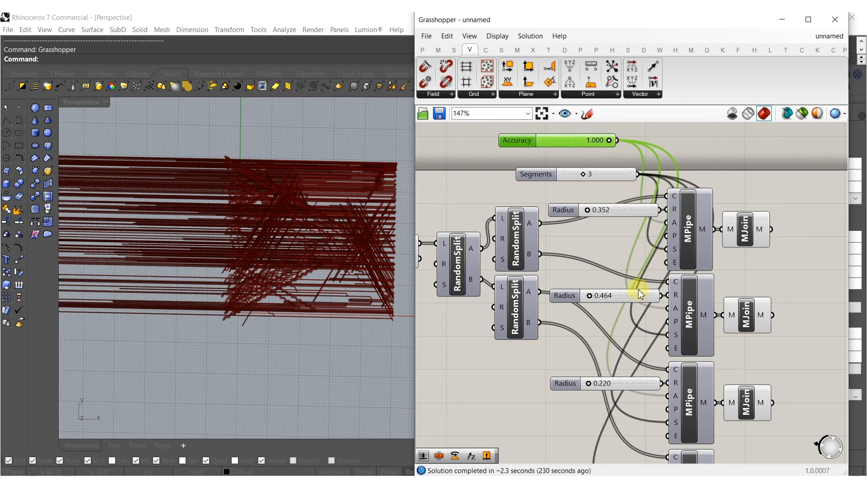
right_drag(657, 384, 645, 330)
shift+drag(660, 430, 604, 161)
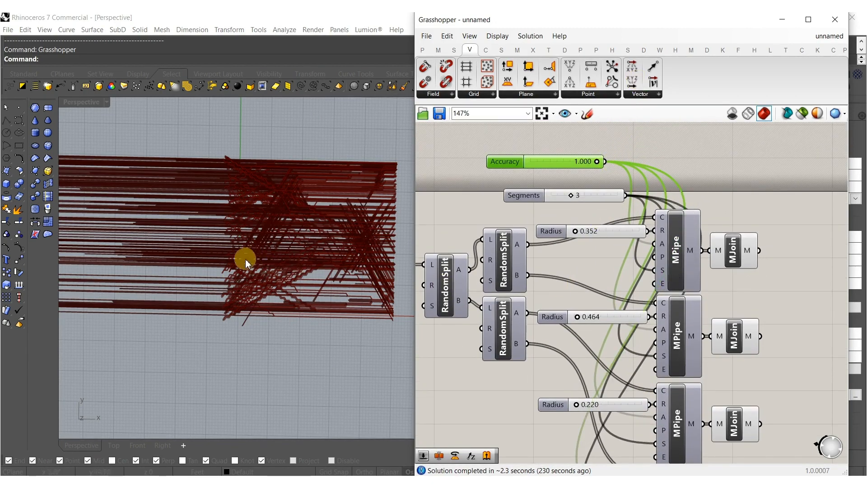
Shift the Random Split, Mesh Pipe and Mesh Join components with their sliders away from Move to make room.
scroll(659, 319, down, 4)
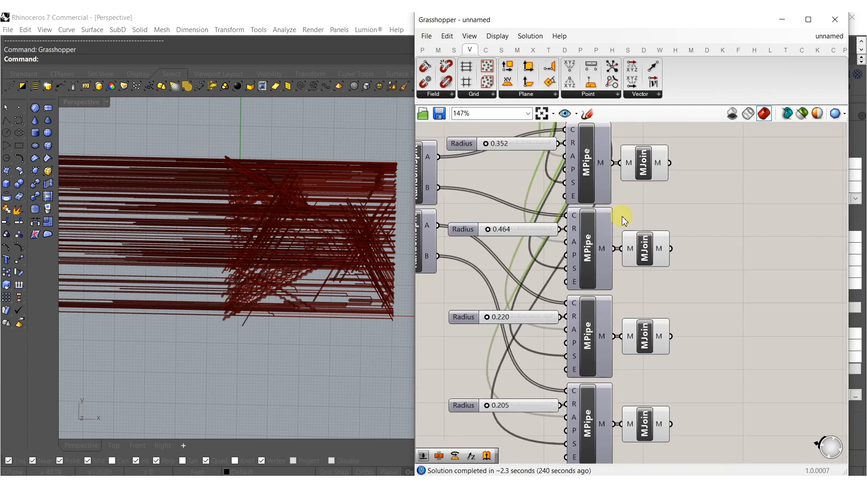
drag(688, 125, 558, 380)
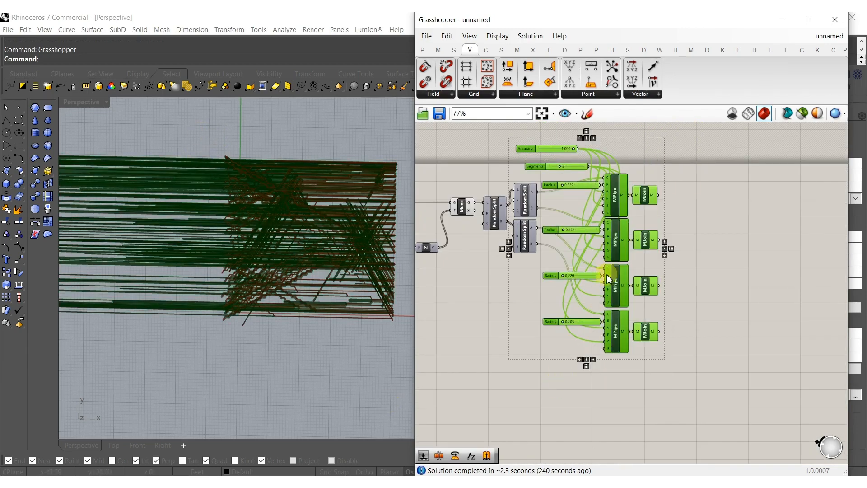
drag(685, 440, 482, 138)
drag(499, 213, 541, 212)
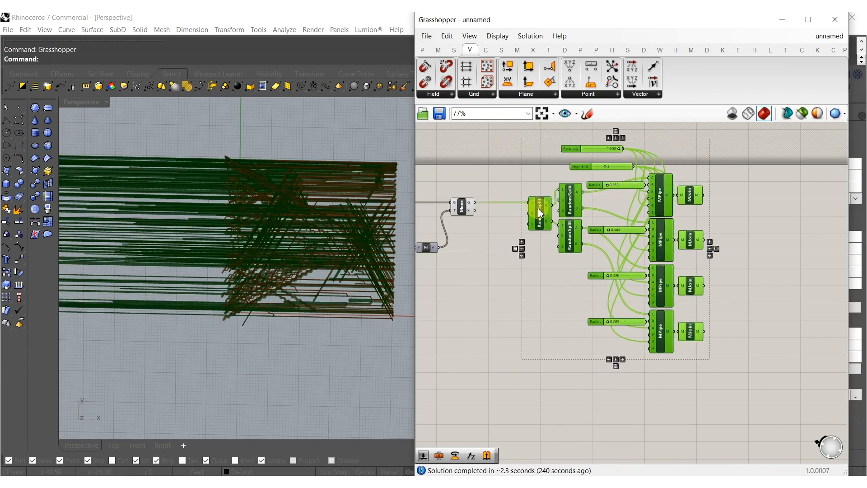
Add a curve Fillet component with a radius input after Move and connect Move's geometry output to its curve input.
click(494, 219)
double_click(494, 218)
text(file)
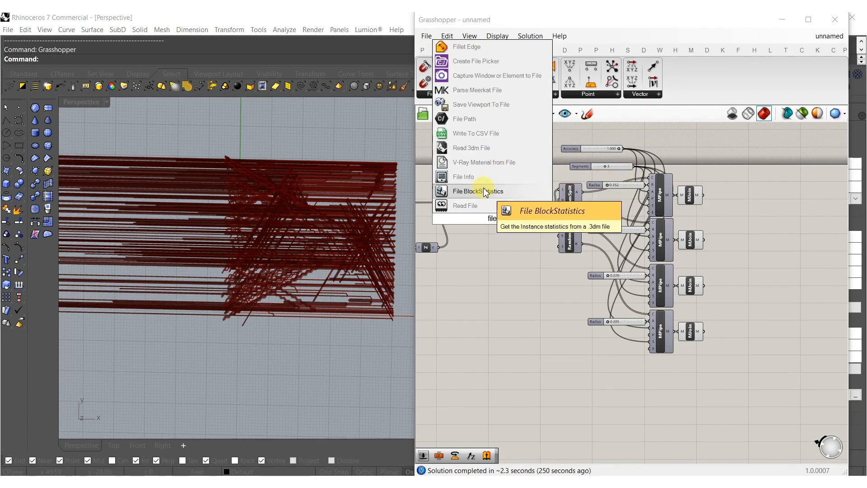
key(BackSpace)
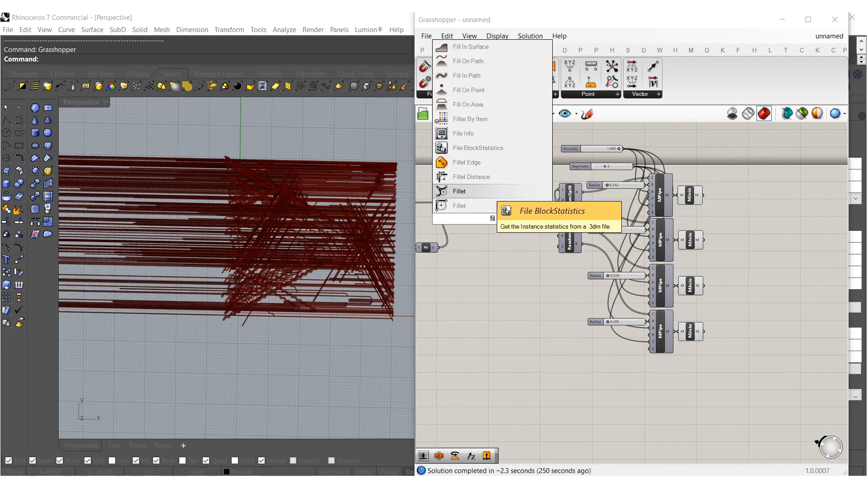
click(470, 206)
scroll(475, 234, up, 3)
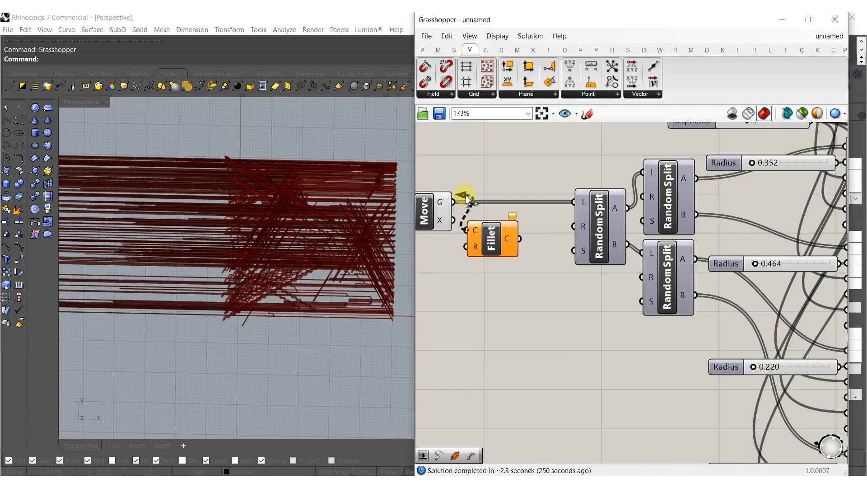
drag(476, 231, 490, 231)
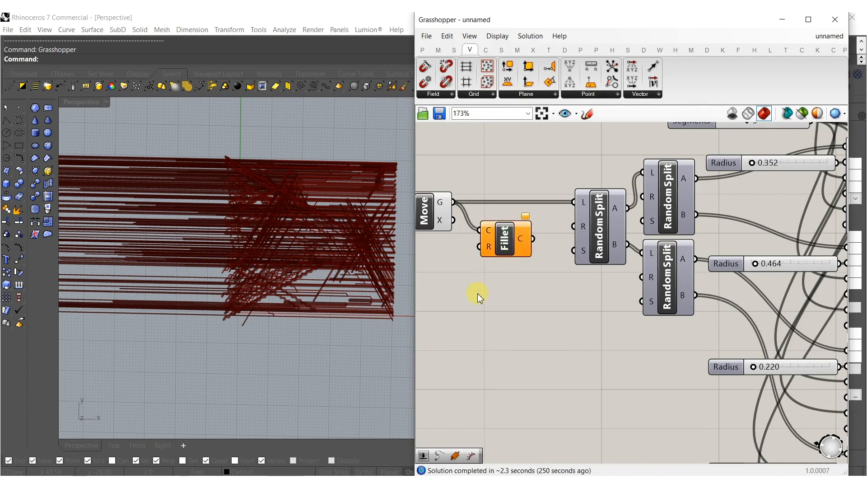
Add a number slider with the value 1.000 and connect it to the Fillet component's Radius input.
double_click(478, 293)
text(1)
key(Return)
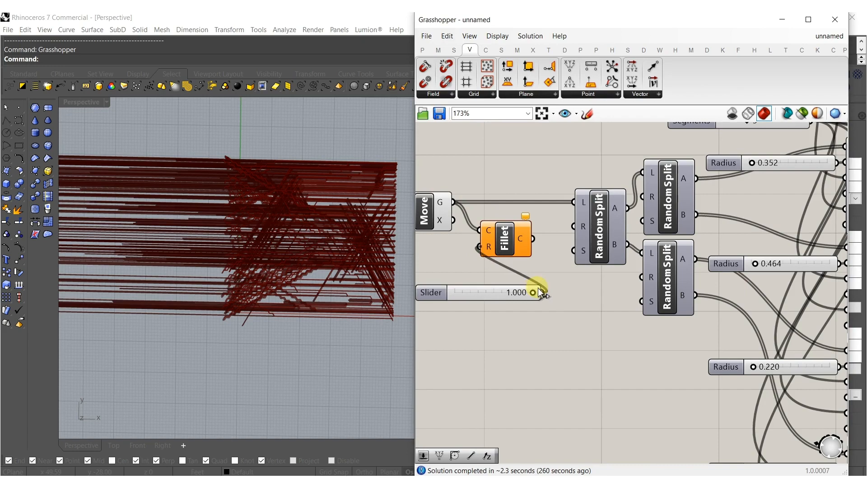
drag(542, 293, 544, 293)
Feed the Fillet output into the first Random Split's list input and align Fillet between Move and Random Split.
drag(568, 202, 572, 202)
drag(506, 239, 512, 212)
click(506, 247)
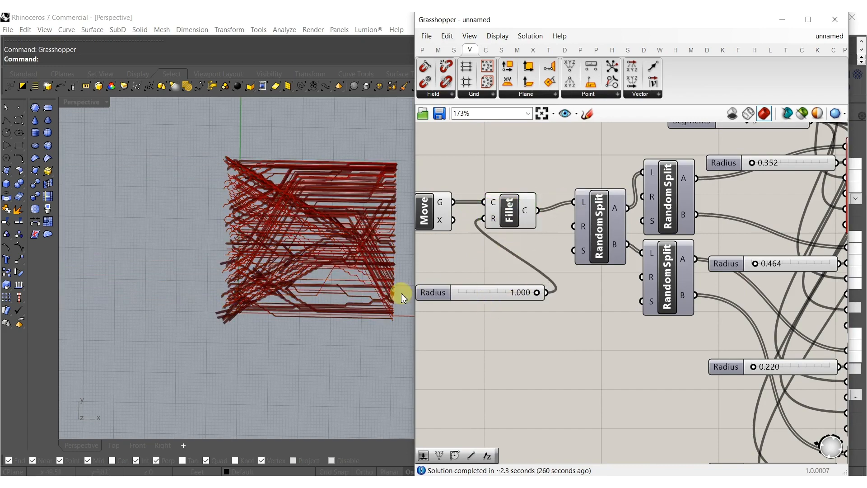
Set the Fillet component's radius to 0.357.
scroll(362, 268, up, 5)
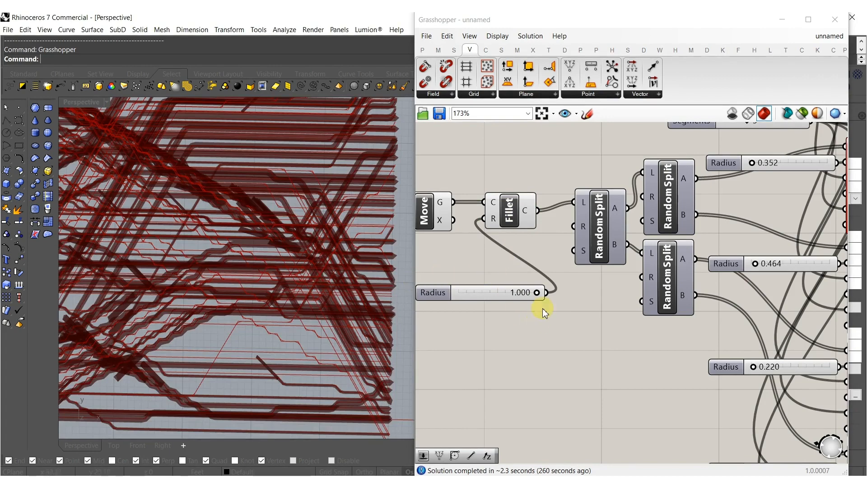
scroll(542, 308, up, 2)
drag(538, 297, 434, 294)
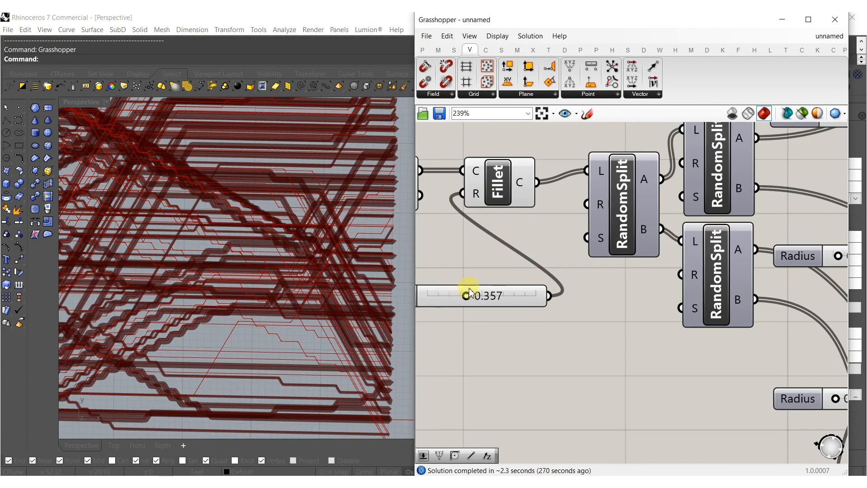
Set the third Mesh Pipe's radius to 0.201.
scroll(586, 304, down, 5)
scroll(568, 324, up, 10)
drag(579, 308, 574, 306)
scroll(580, 306, down, 10)
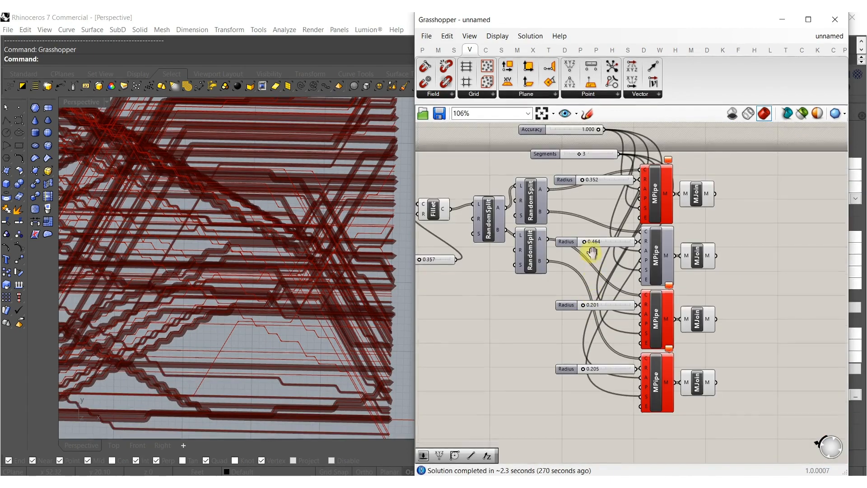
Delete the Accuracy slider that feeds the four Mesh Pipe components.
right_drag(587, 142, 586, 163)
click(565, 150)
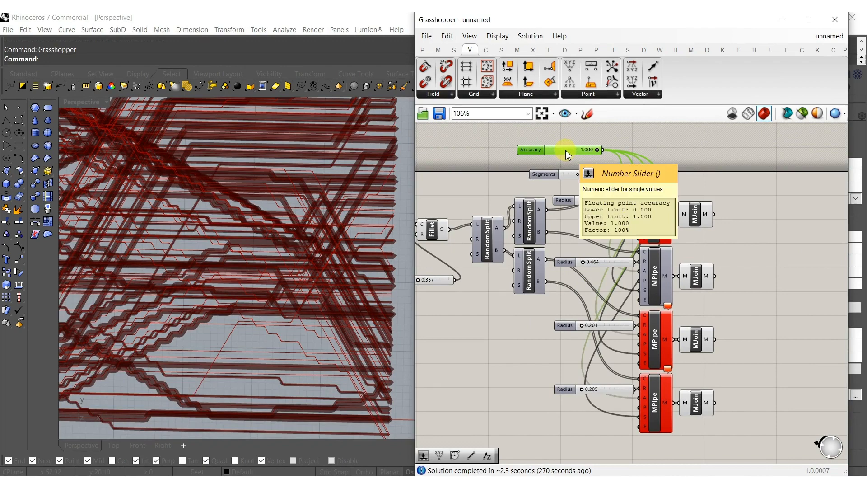
key(Delete)
Set the first Mesh Pipe's radius to 0.483.
scroll(579, 213, up, 3)
scroll(579, 213, up, 10)
mouse_move(573, 180)
mouse_down()
mouse_move(585, 183)
mouse_move(576, 181)
mouse_up()
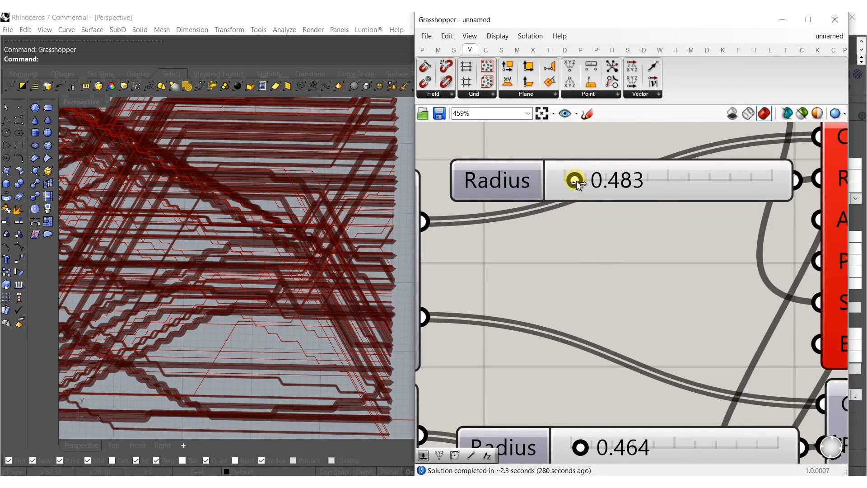
Set the Fillet component's radius to 1.000.
scroll(660, 256, down, 8)
scroll(482, 315, up, 7)
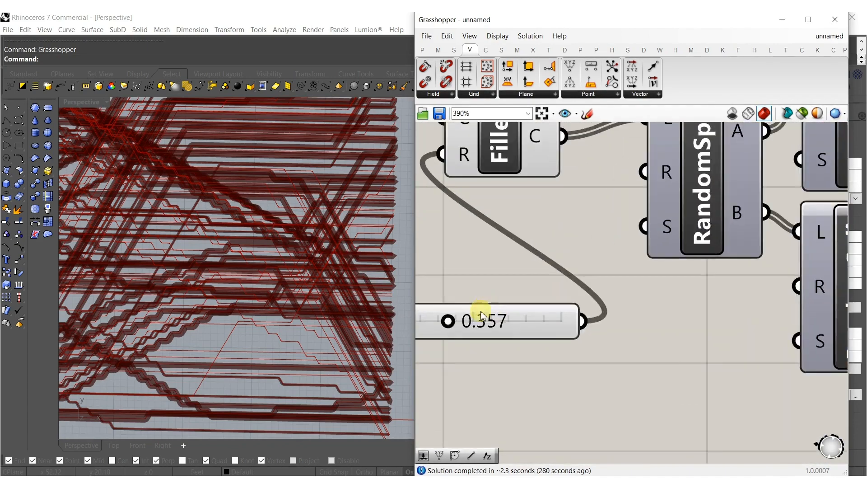
drag(449, 321, 578, 320)
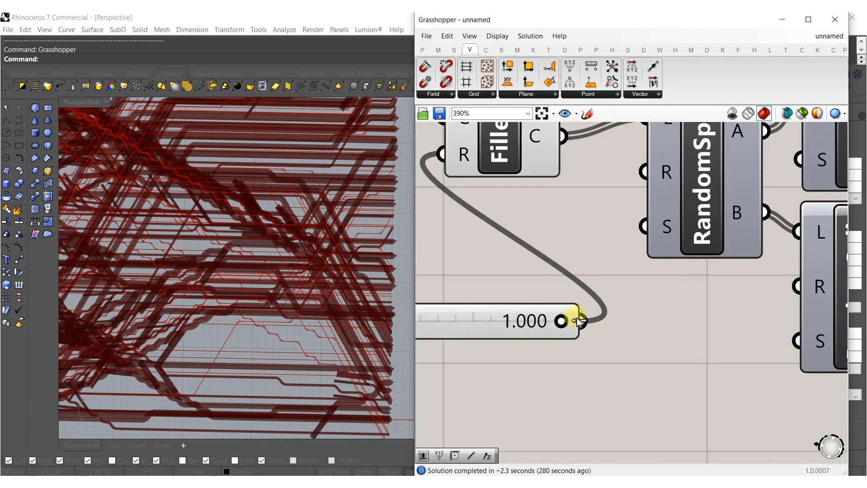
Move the Random Split and Mesh Pipe groups farther from Fillet to free space for another component.
scroll(567, 319, down, 7)
scroll(542, 265, up, 3)
scroll(563, 280, down, 2)
scroll(562, 279, down, 4)
drag(641, 210, 472, 464)
drag(506, 256, 573, 255)
Add a Rebuild Curve component and connect the Fillet output to its curve input.
double_click(500, 254)
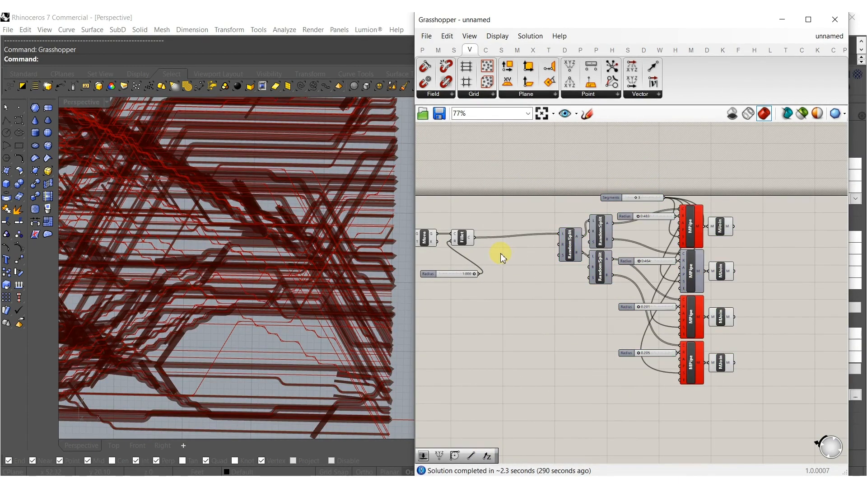
text(reb)
click(479, 240)
scroll(502, 250, up, 4)
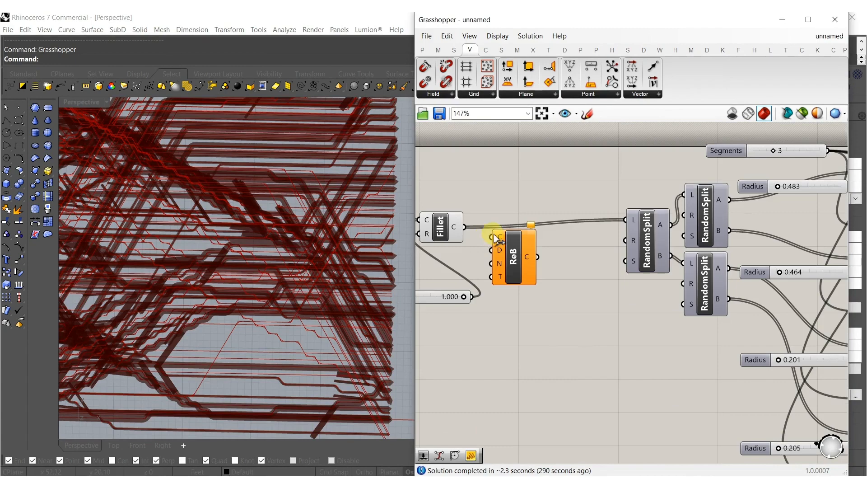
drag(465, 227, 521, 244)
Add two number sliders with the values 3 and 155 below the Rebuild Curve component.
click(528, 329)
double_click(528, 326)
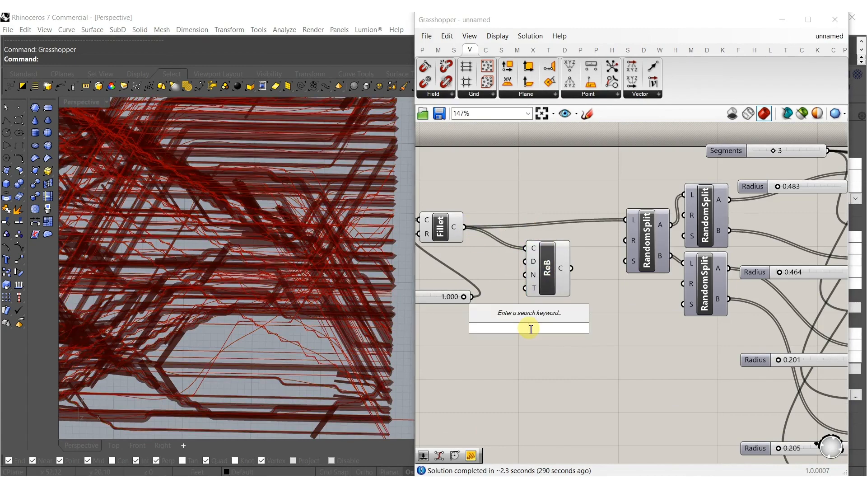
text(3)
key(Return)
double_click(530, 345)
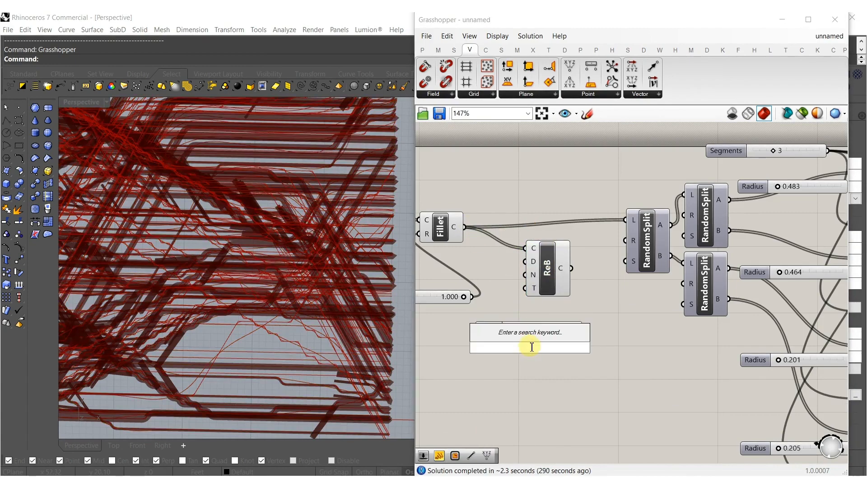
text(155)
key(Return)
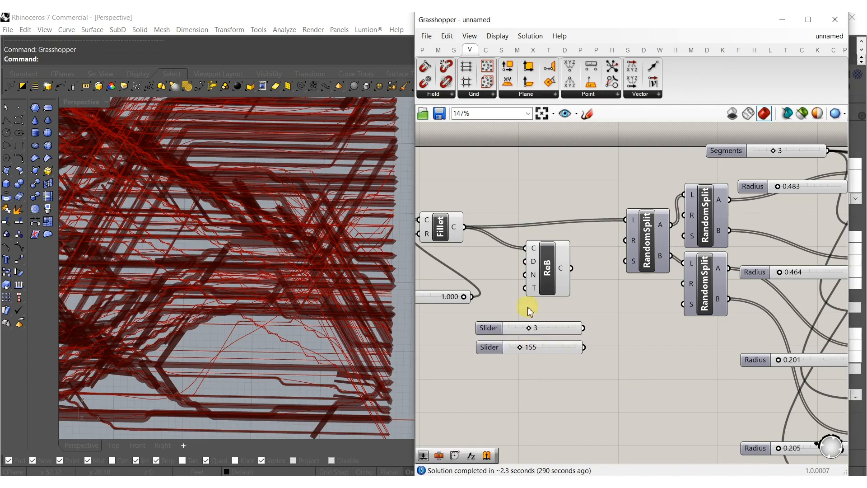
Connect the 3 and 155 sliders to Rebuild Curve's Degree and Count inputs, and its output to the first Random Split.
drag(527, 268, 533, 279)
drag(582, 333, 526, 275)
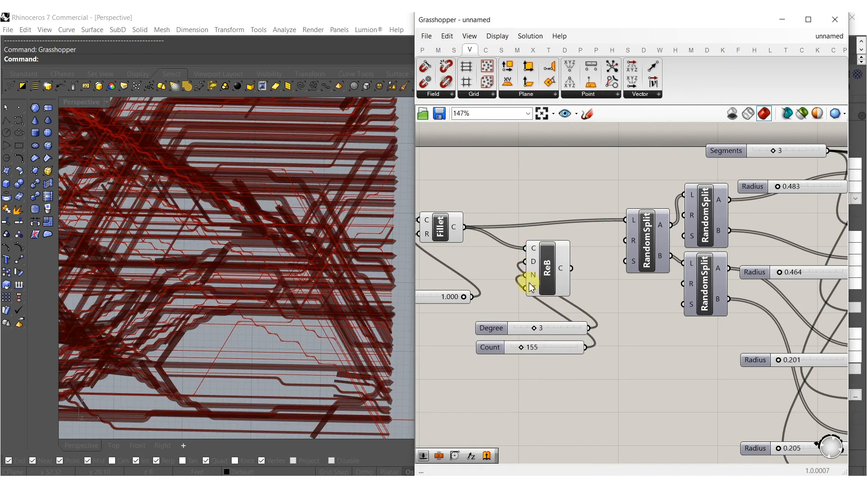
drag(625, 221, 625, 221)
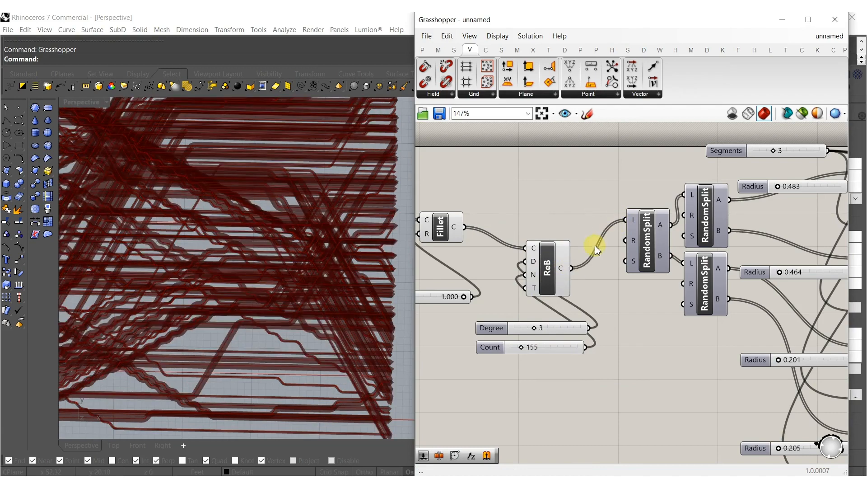
Align Rebuild Curve with Fillet, line up the Degree and Count sliders under the fillet Radius slider, and inspect the pipes closely.
scroll(586, 246, down, 3)
click(543, 250)
drag(544, 252, 539, 244)
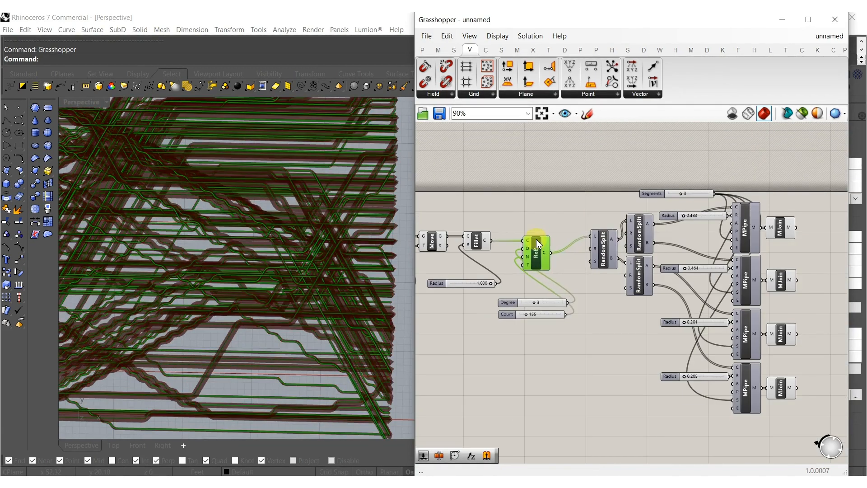
drag(543, 328, 489, 302)
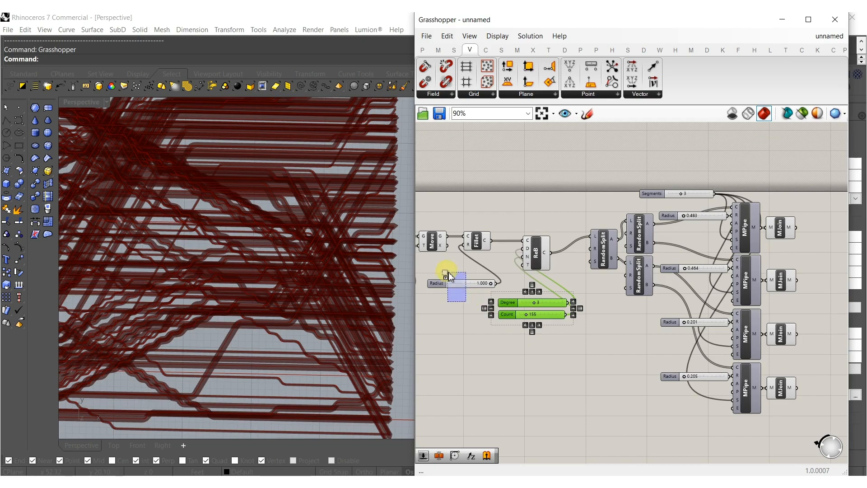
shift+drag(450, 274, 451, 277)
click(490, 272)
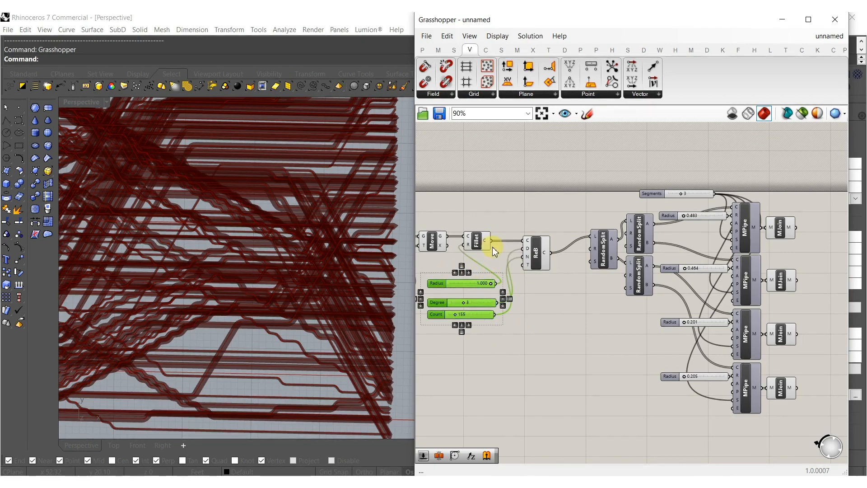
scroll(291, 337, up, 3)
scroll(291, 337, up, 4)
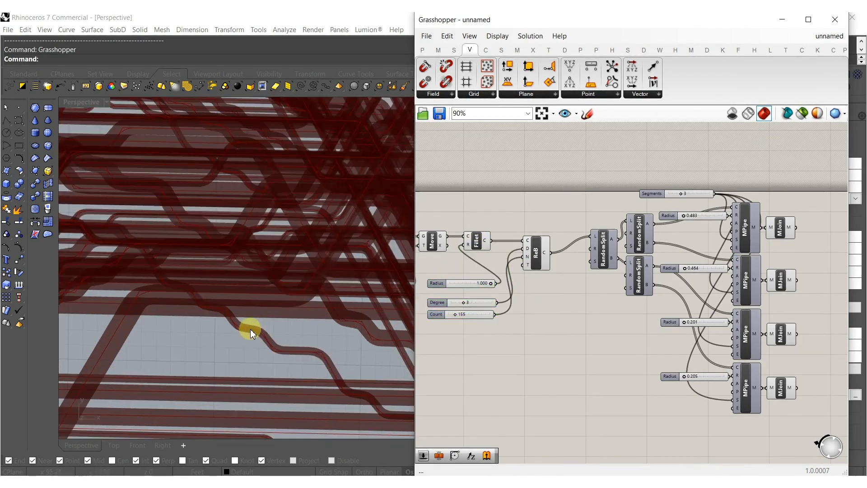
Set the Fillet Radius slider to 0.062 and review the smaller bends across the whole pipe pattern.
right_drag(471, 306, 531, 294)
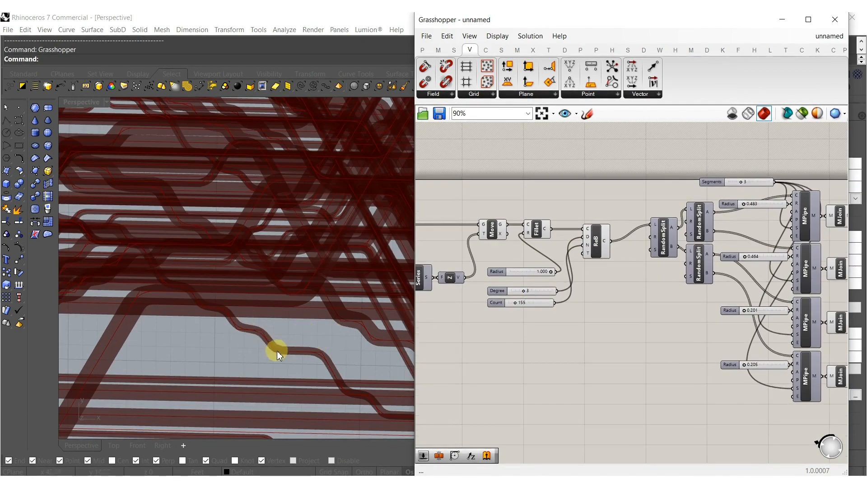
scroll(252, 330, up, 3)
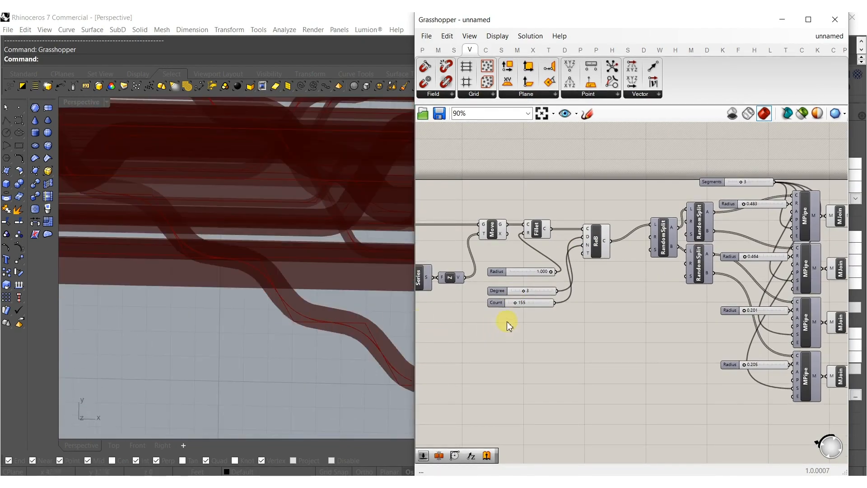
scroll(551, 271, up, 6)
drag(488, 274, 458, 271)
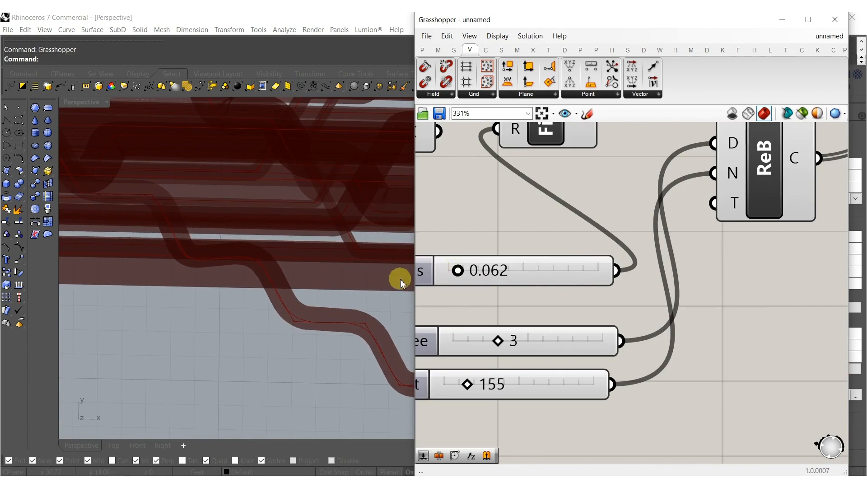
scroll(324, 290, down, 6)
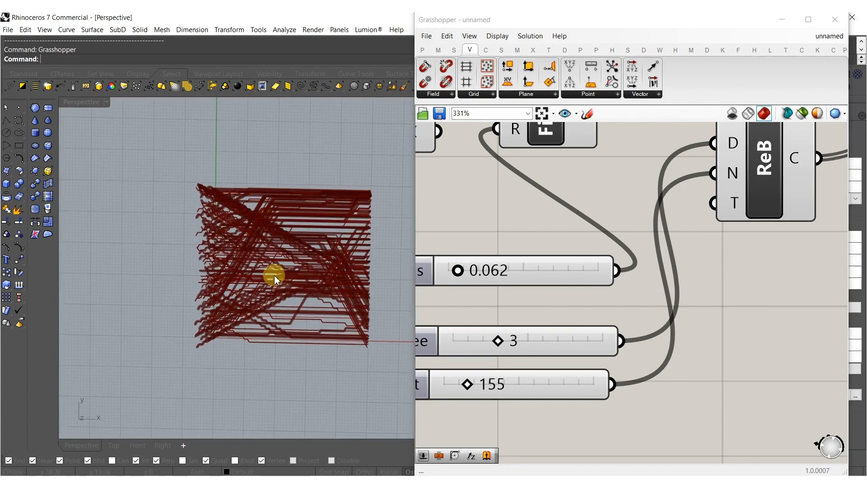
scroll(457, 300, down, 5)
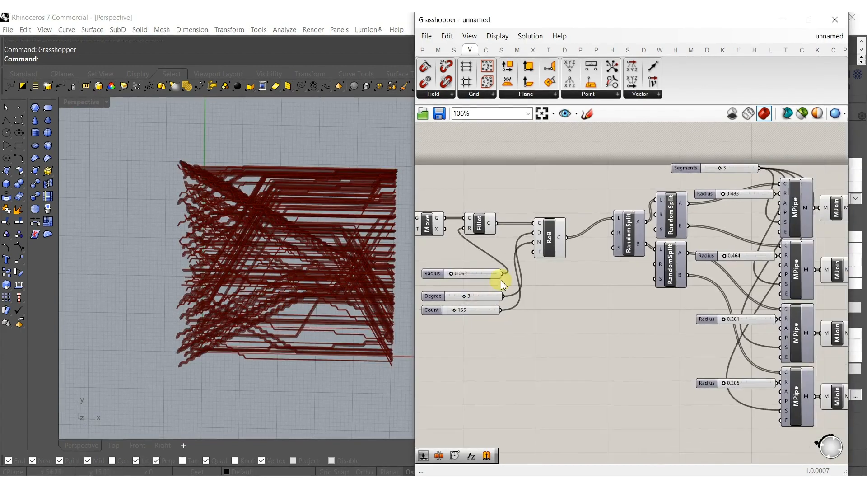
Set the Radius slider of the uppermost MPipe component to 0.984.
right_drag(689, 329, 458, 315)
right_drag(355, 311, 289, 352)
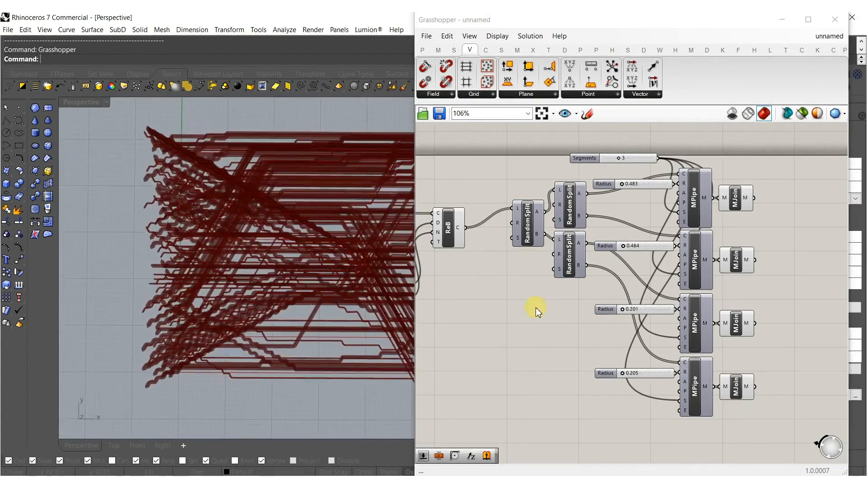
scroll(623, 361, up, 4)
scroll(580, 298, down, 3)
scroll(560, 262, up, 6)
drag(583, 228, 586, 227)
scroll(585, 233, down, 5)
Set the Radius slider of the second MPipe component to 0.529.
scroll(577, 236, up, 4)
scroll(561, 275, down, 6)
scroll(555, 280, up, 7)
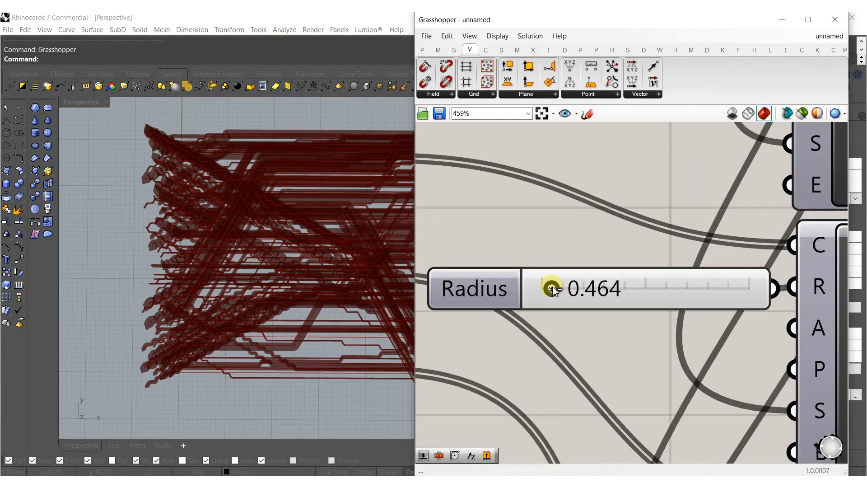
drag(556, 287, 553, 287)
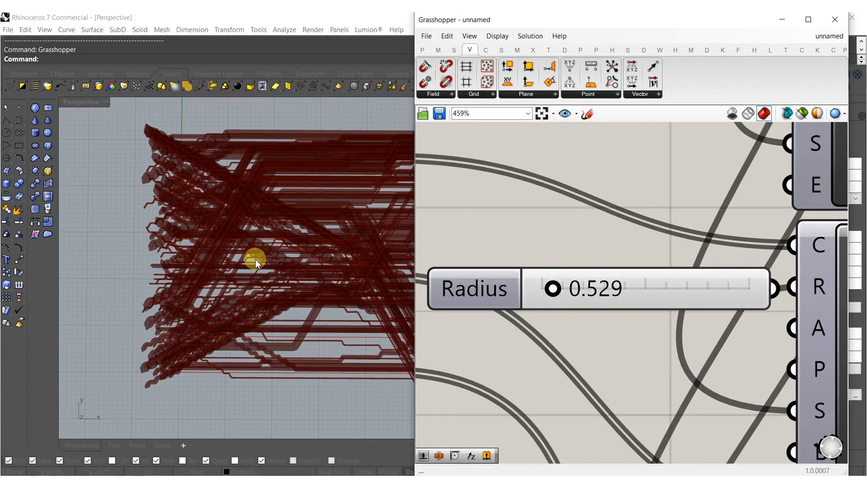
scroll(256, 261, down, 5)
scroll(294, 271, up, 3)
scroll(578, 272, down, 7)
Set the Y coordinate slider of the second point to 84.592 and inspect the changed pipe layout.
right_drag(539, 286, 738, 255)
right_drag(598, 297, 727, 285)
right_drag(556, 283, 845, 296)
scroll(383, 295, up, 4)
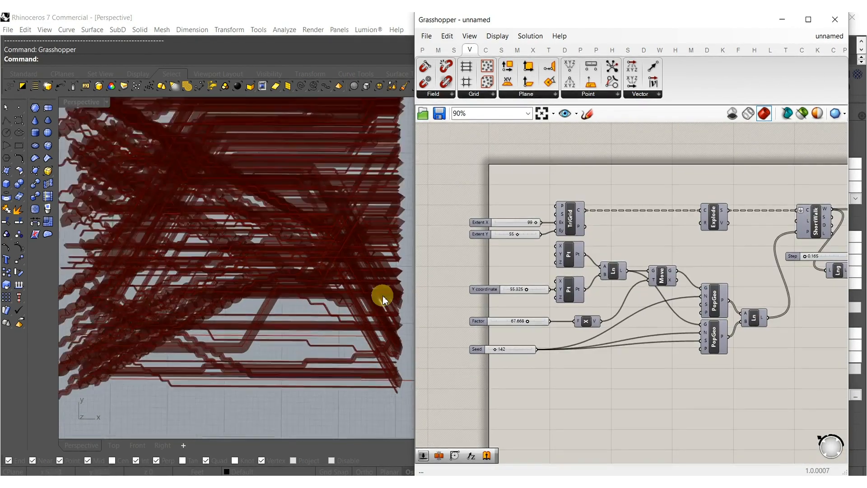
scroll(566, 278, up, 3)
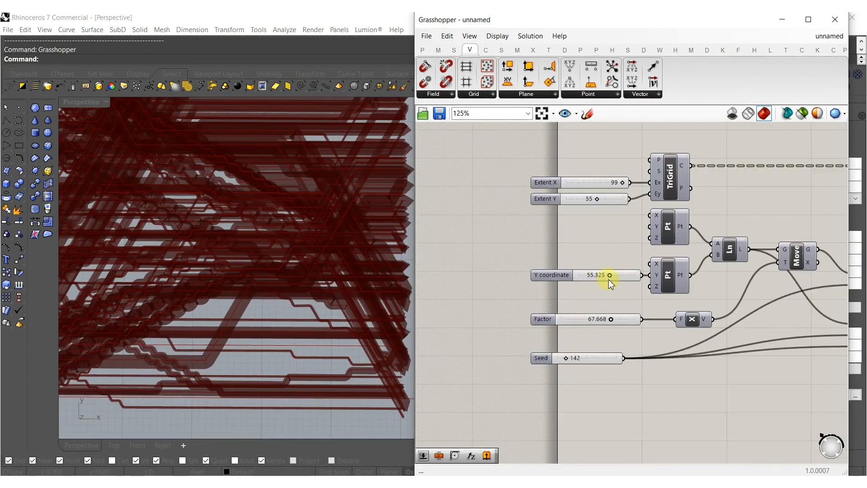
scroll(609, 279, up, 2)
scroll(289, 281, down, 3)
scroll(667, 271, up, 3)
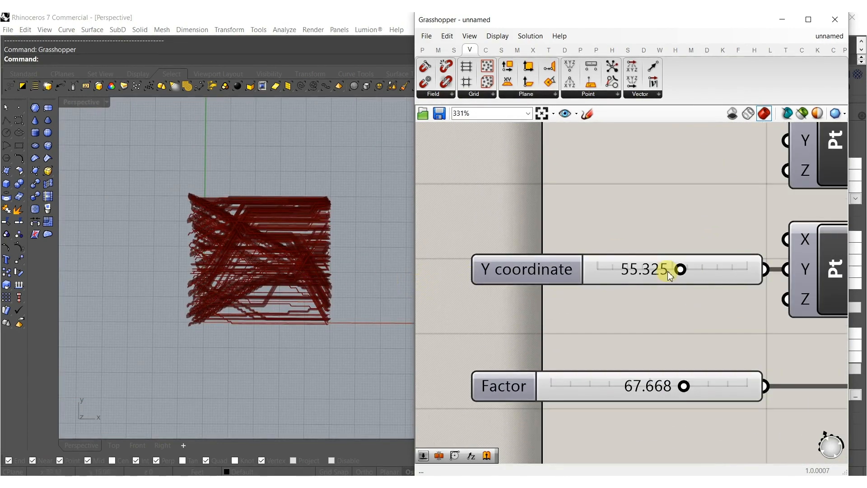
drag(654, 267, 723, 270)
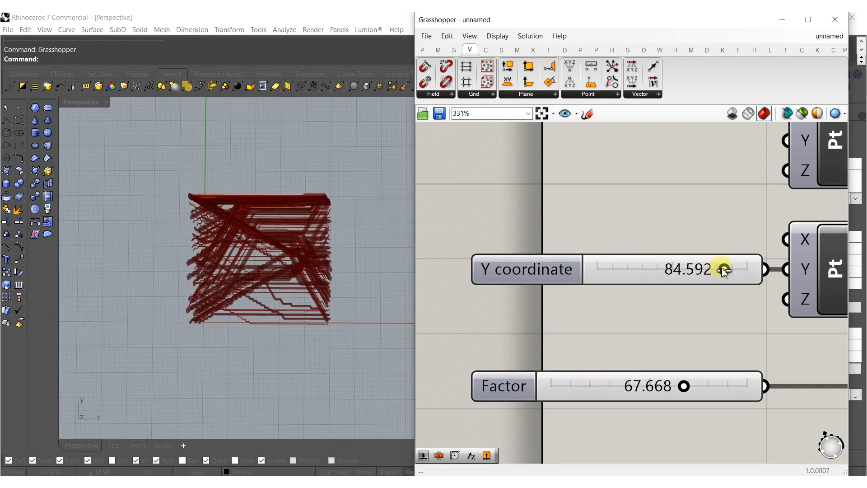
scroll(277, 269, up, 6)
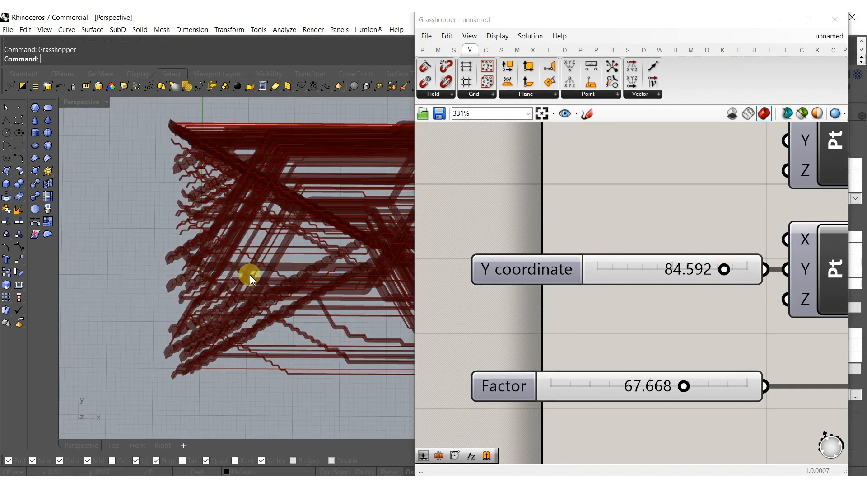
mouse_move(268, 283)
right_down()
mouse_move(261, 232)
mouse_move(393, 184)
mouse_move(276, 309)
mouse_move(272, 280)
mouse_move(267, 349)
mouse_move(273, 267)
mouse_move(276, 289)
right_up()
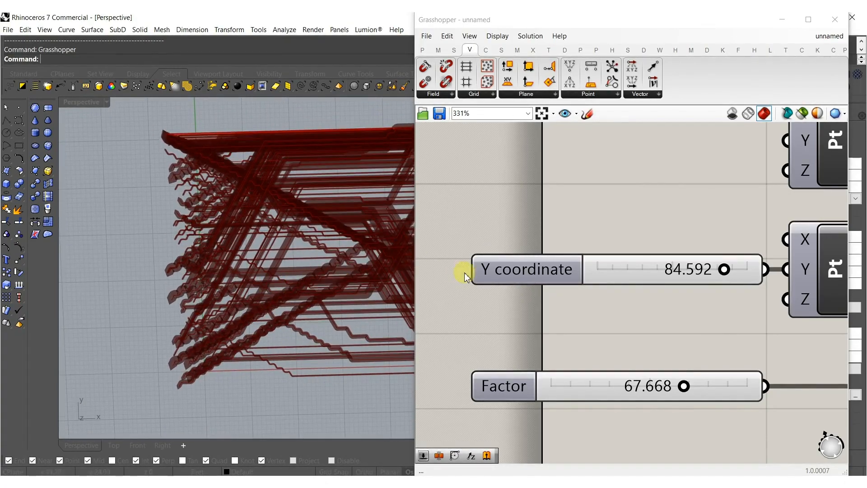
Set the Radius slider of the lowest MPipe component to 0.536.
scroll(534, 285, down, 12)
scroll(736, 284, up, 1)
right_drag(782, 267, 606, 263)
scroll(678, 294, up, 11)
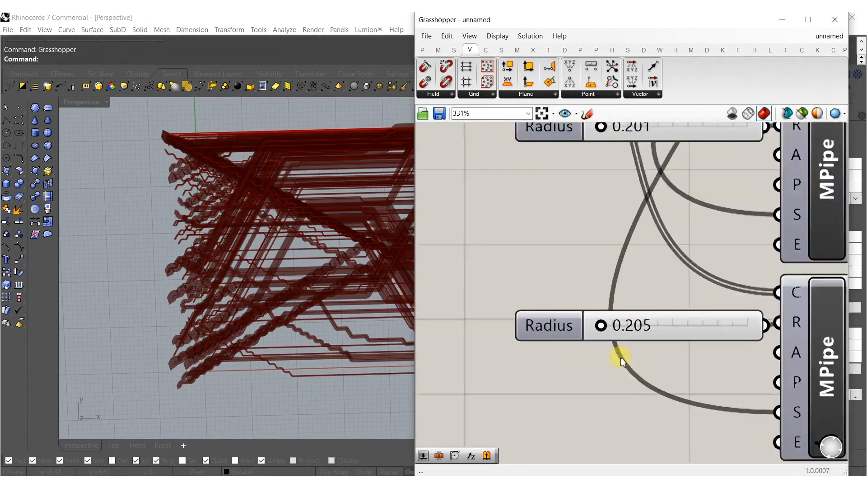
scroll(605, 332, up, 3)
drag(601, 321, 613, 326)
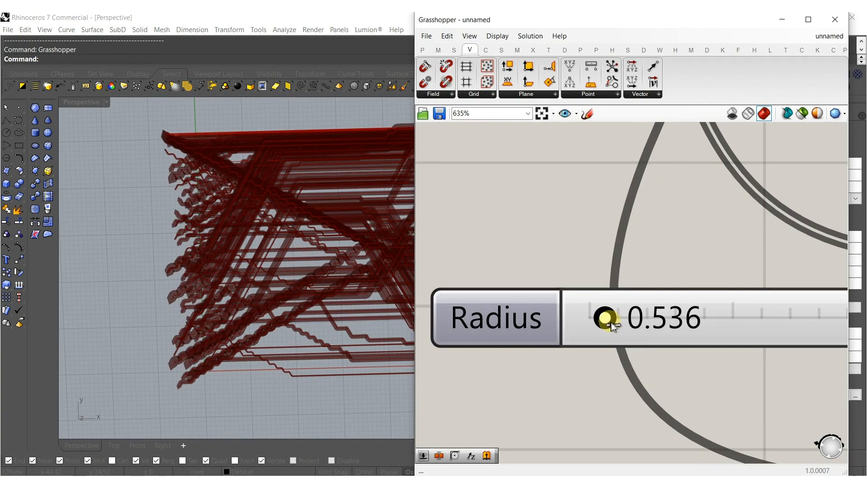
scroll(289, 232, down, 8)
shift+right_drag(276, 232, 300, 289)
scroll(510, 247, down, 5)
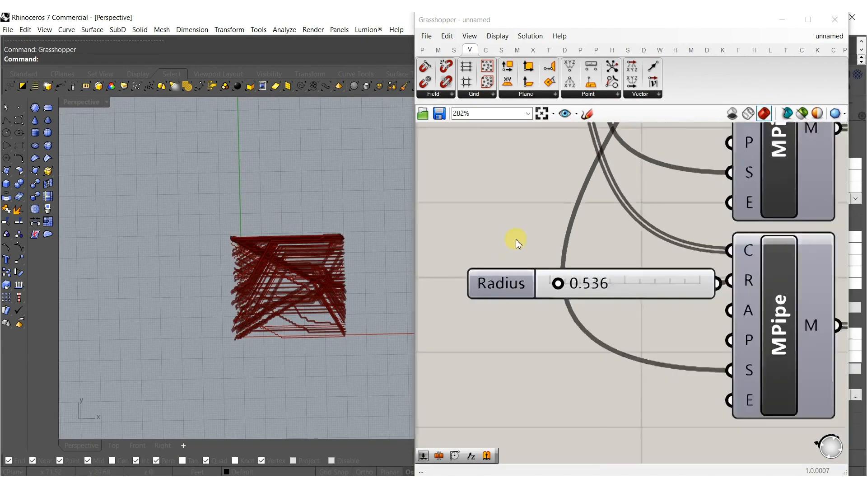
Bake all four MJoin outputs, choosing to bake invalid objects and stop asking.
scroll(511, 247, down, 8)
shift+right_drag(243, 317, 342, 319)
scroll(693, 334, up, 3)
scroll(692, 332, up, 2)
drag(606, 397, 551, 128)
middle_click(548, 141)
click(565, 162)
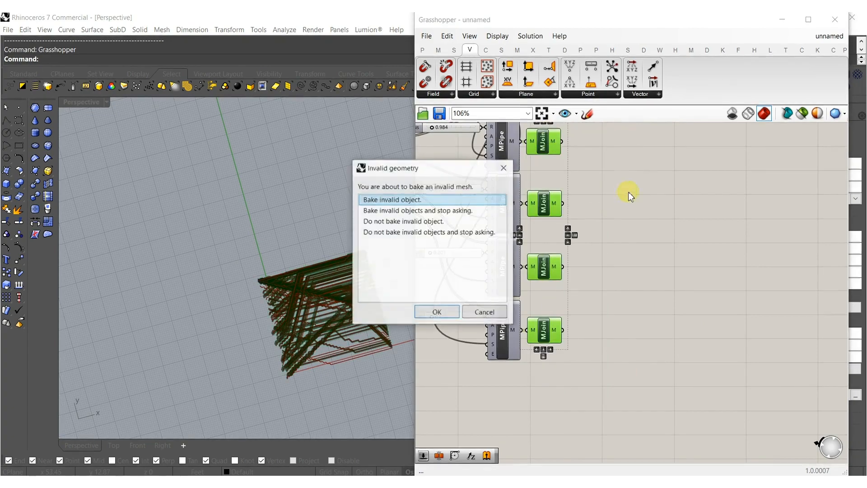
click(395, 210)
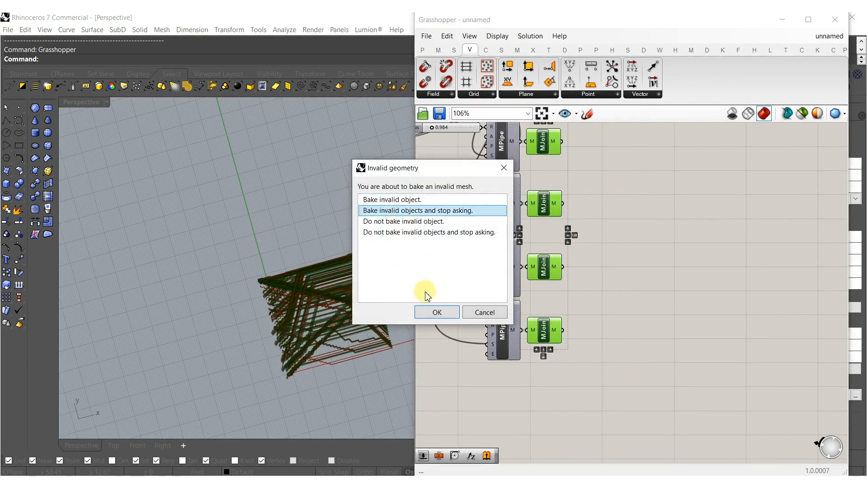
click(437, 312)
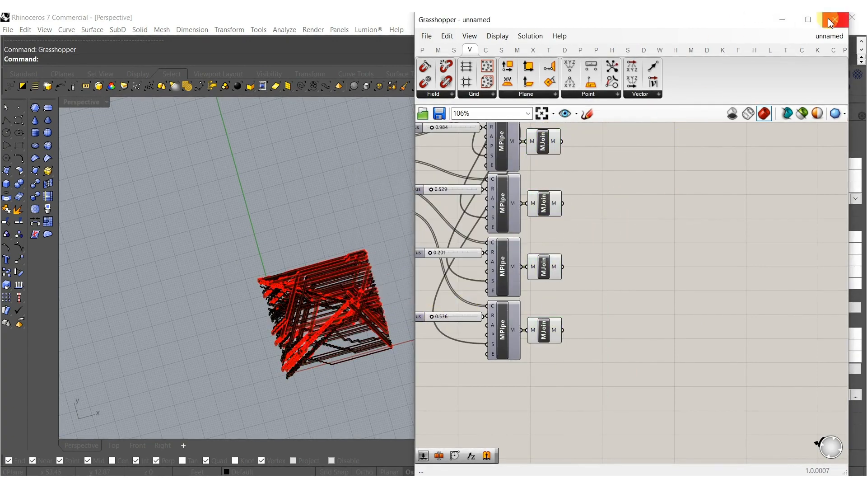
Close the Grasshopper window and rotate the baked meshes in Rhino so they stand upright.
click(833, 19)
right_drag(325, 336, 395, 256)
scroll(399, 248, down, 2)
drag(491, 163, 212, 420)
drag(361, 294, 278, 304)
click(410, 274)
right_drag(406, 267, 279, 258)
Switch the Perspective viewport to Rendered display and view the upright meshes from the front.
scroll(328, 182, up, 7)
right_drag(327, 182, 305, 165)
middle_click(298, 168)
click(285, 169)
right_drag(345, 277, 359, 210)
scroll(412, 236, down, 10)
right_drag(413, 237, 431, 268)
Scale the four baked meshes along one axis to stretch the pipe block, leaving them deselected.
drag(498, 332, 330, 150)
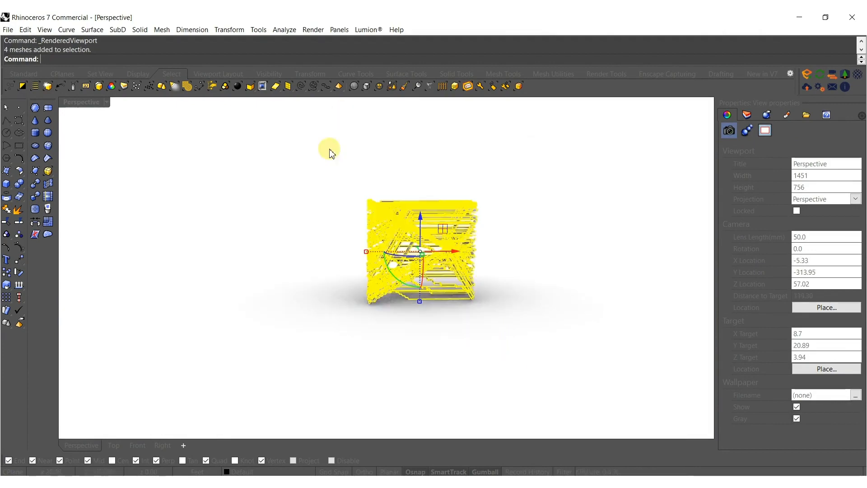
right_drag(331, 153, 393, 290)
drag(365, 267, 334, 285)
click(322, 172)
right_drag(343, 253, 363, 225)
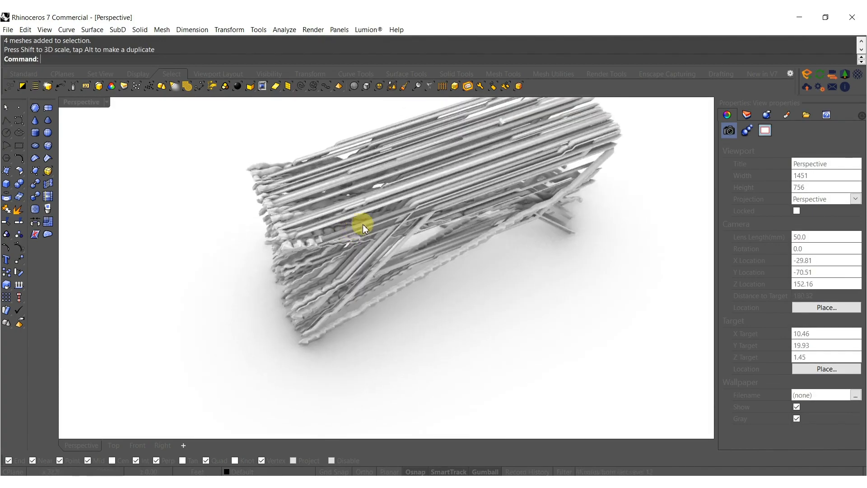
scroll(363, 228, down, 9)
drag(382, 320, 303, 141)
scroll(311, 220, up, 9)
click(311, 226)
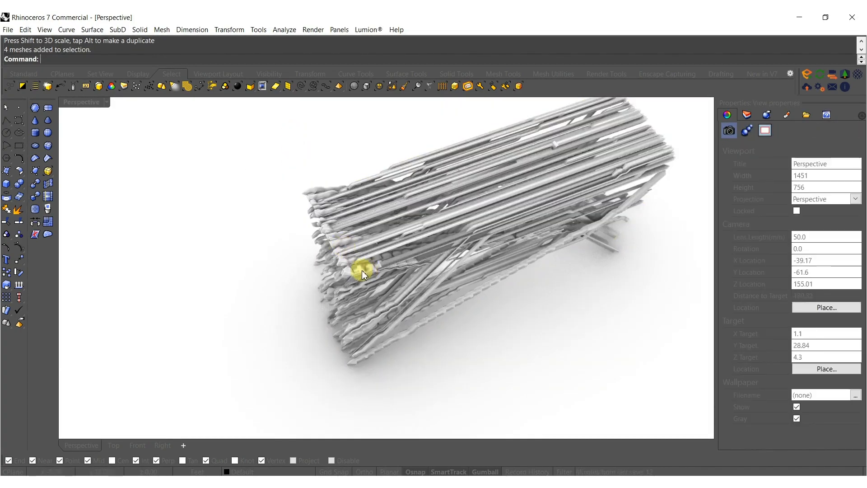
Move one of the thick pipe meshes to the STONE WALL layer.
click(362, 270)
scroll(357, 226, up, 5)
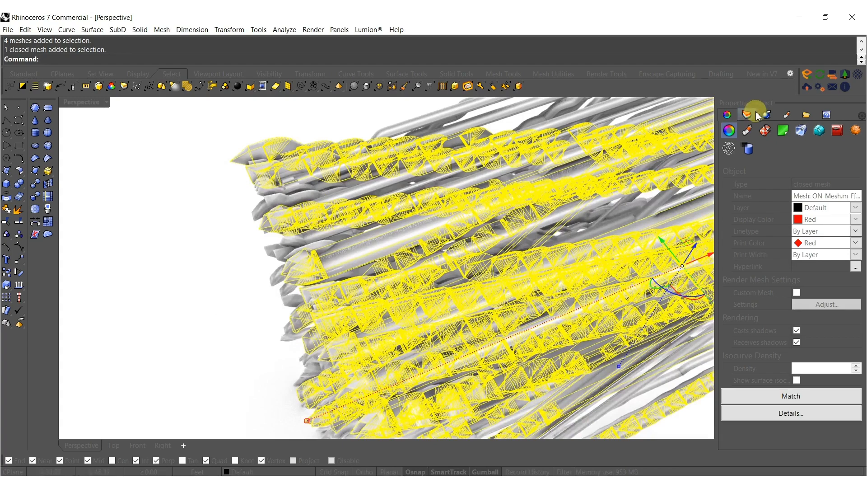
click(751, 115)
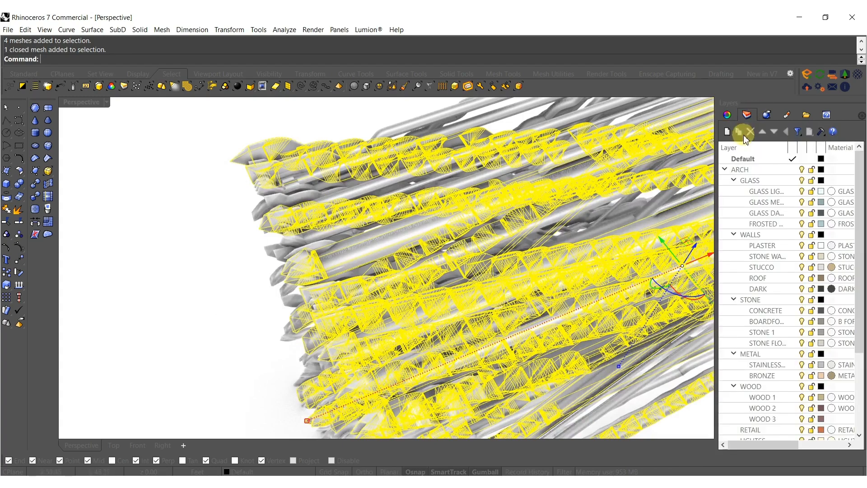
right_click(762, 260)
click(763, 430)
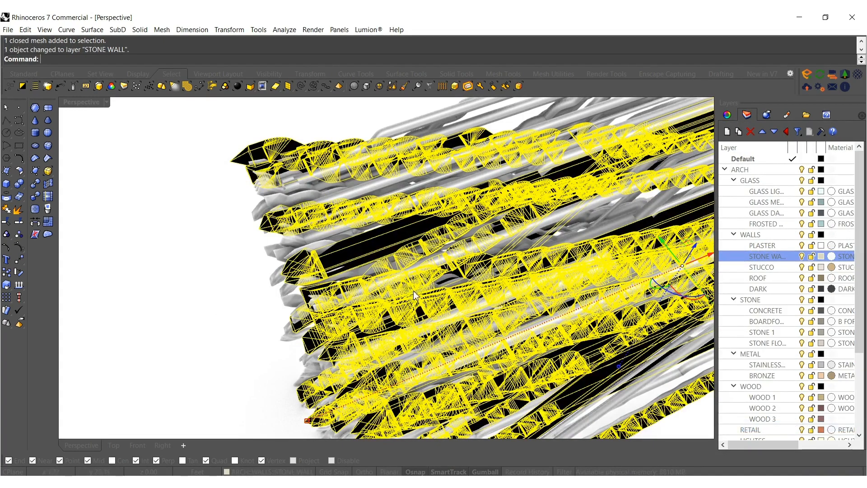
key(Escape)
Move the second pipe mesh, still on the default layer, to the DARK layer.
click(289, 246)
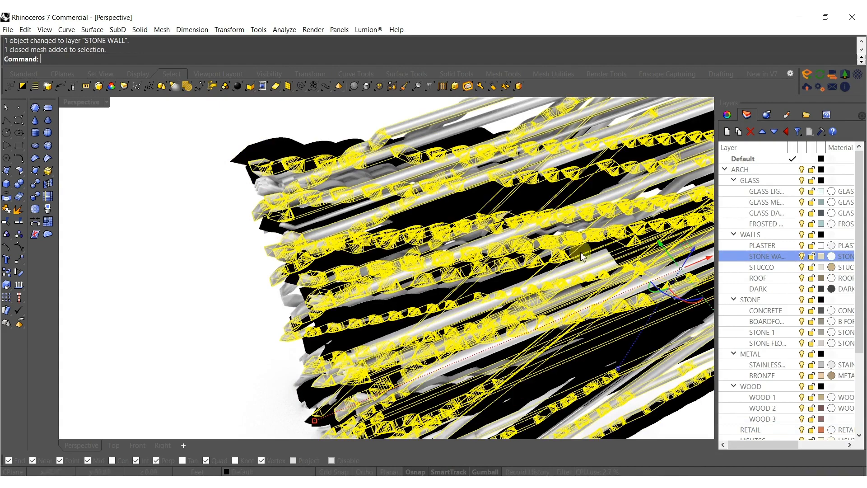
right_click(781, 289)
click(766, 247)
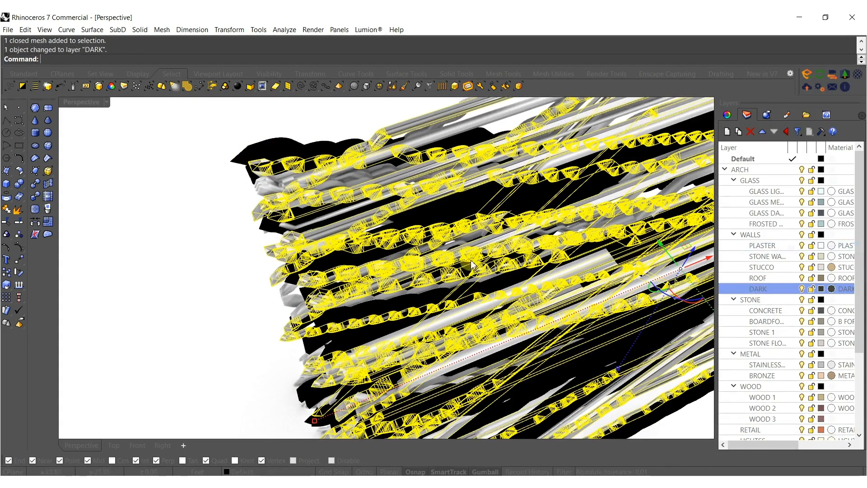
click(229, 217)
Move the third pipe mesh to the CONCRETE layer.
click(262, 190)
right_drag(262, 190, 580, 328)
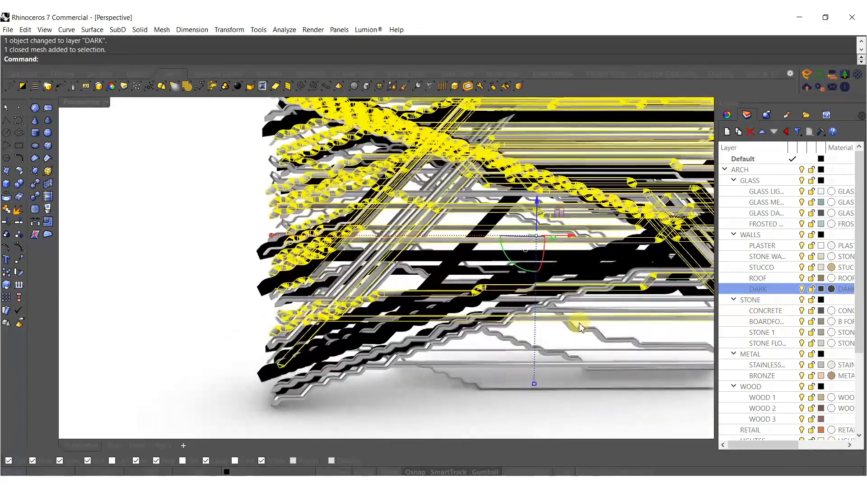
right_click(769, 311)
click(768, 323)
Move the remaining thin pipe mesh to the LIGHTSS layer.
right_drag(409, 300, 500, 387)
click(481, 379)
scroll(766, 383, down, 4)
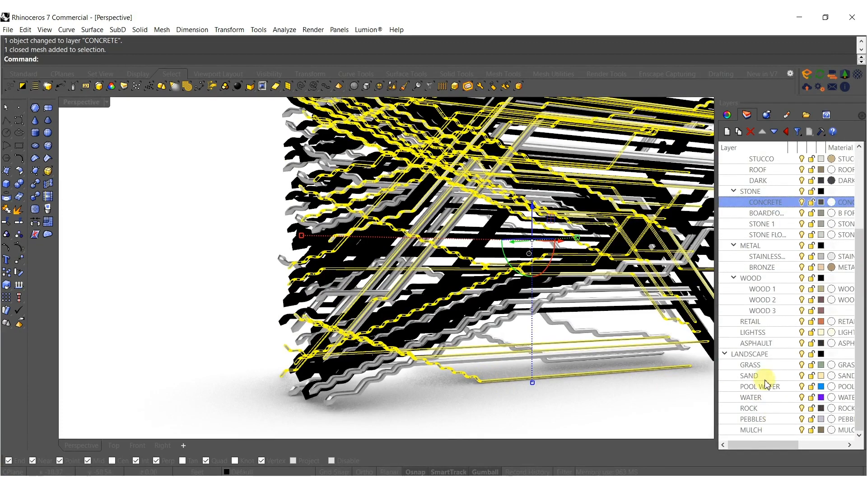
right_click(751, 337)
click(765, 289)
scroll(465, 313, down, 5)
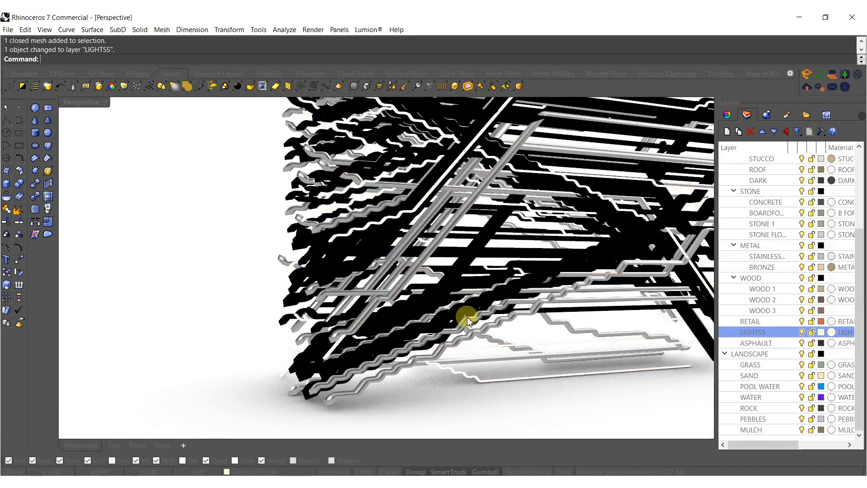
Switch the Perspective viewport's display mode to Shaded.
right_drag(421, 298, 418, 310)
middle_click(419, 311)
click(442, 303)
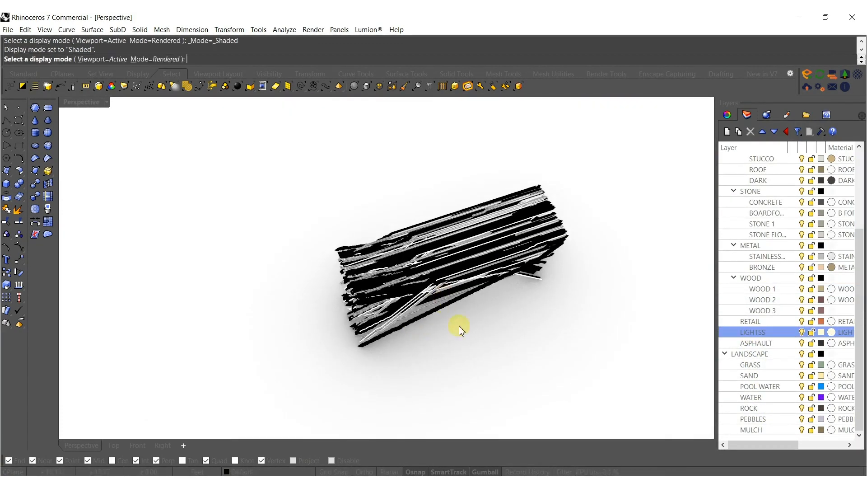
Mirror all four meshes as a copy across a plane beside their zigzag ends.
drag(503, 387, 323, 179)
shift+right_drag(371, 333, 376, 288)
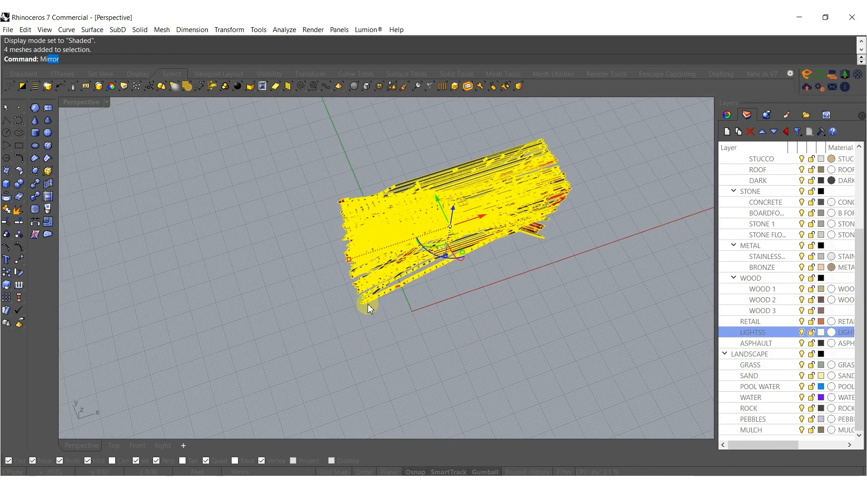
key(Return)
scroll(357, 310, up, 3)
click(339, 305)
click(345, 335)
right_drag(345, 334, 428, 308)
key(Escape)
Select the four mirrored meshes and move them along the X axis closer to the original block.
scroll(419, 291, down, 6)
drag(437, 341, 282, 213)
right_drag(392, 277, 336, 342)
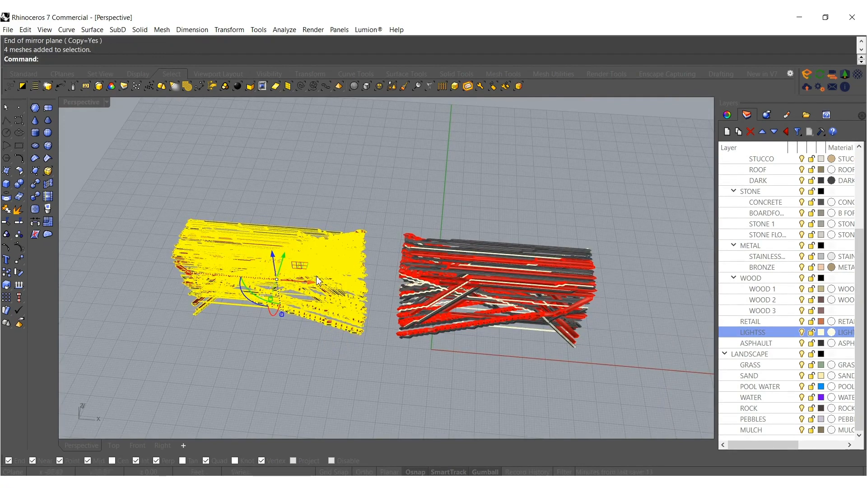
drag(310, 282, 340, 299)
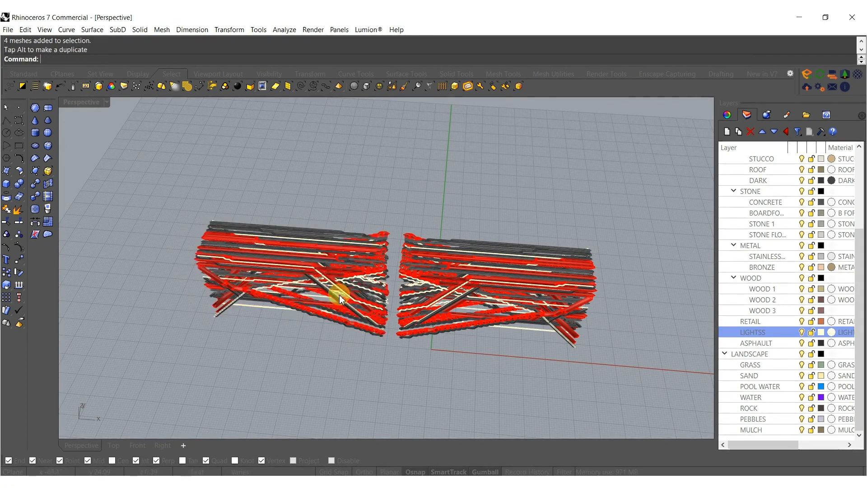
Set the Perspective viewport to Arctic display mode and examine the two mirrored pipe blocks from several angles.
right_drag(403, 344, 414, 265)
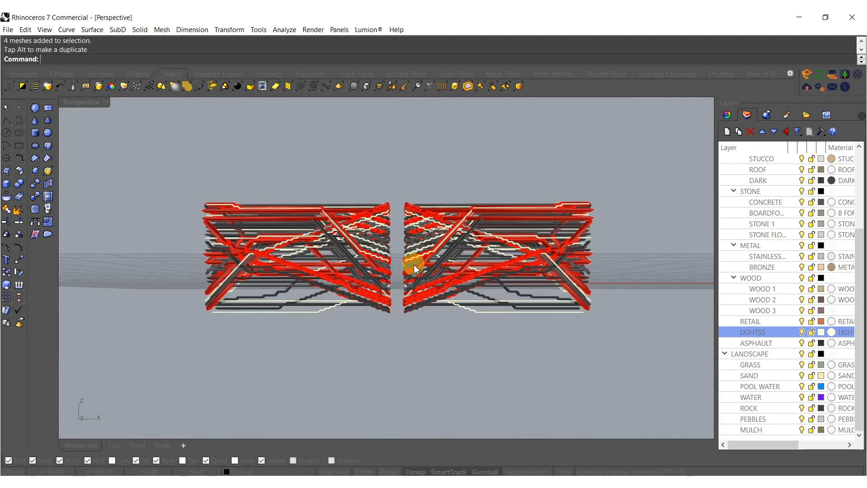
right_drag(382, 227, 378, 285)
click(70, 61)
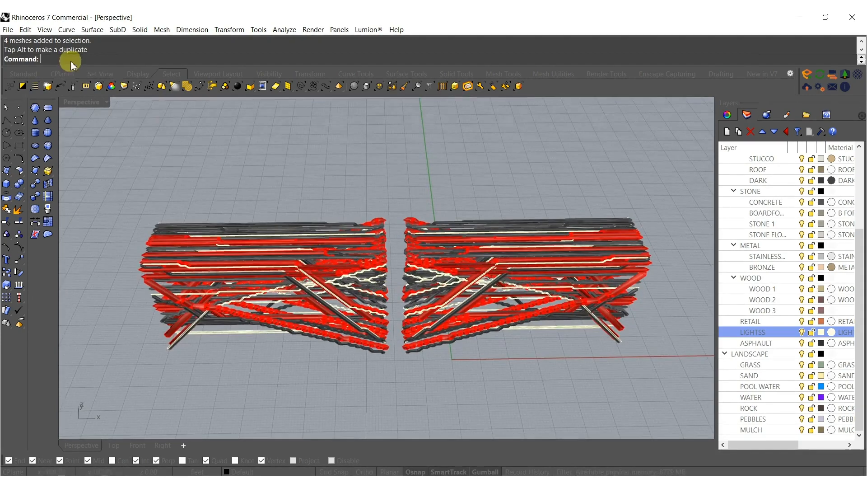
click(73, 100)
click(110, 226)
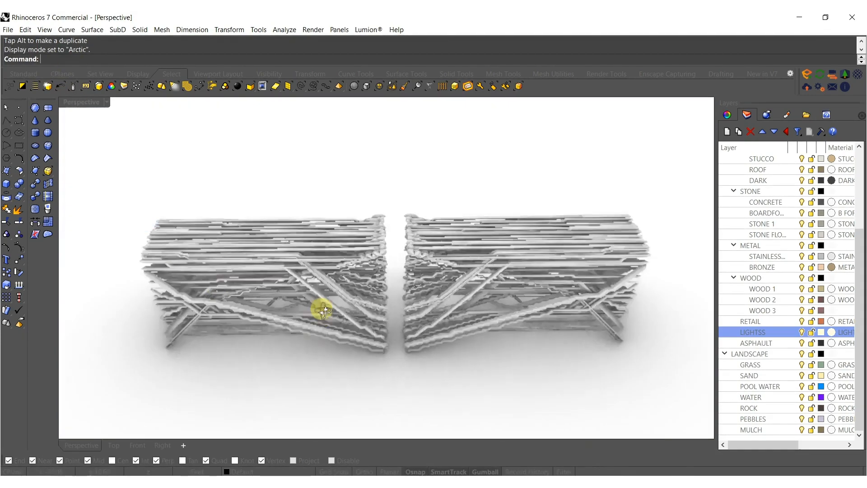
right_drag(321, 254, 327, 256)
scroll(375, 265, up, 4)
scroll(375, 265, down, 2)
mouse_move(401, 276)
shift+right_down()
mouse_move(377, 278)
mouse_move(398, 278)
shift+right_up()
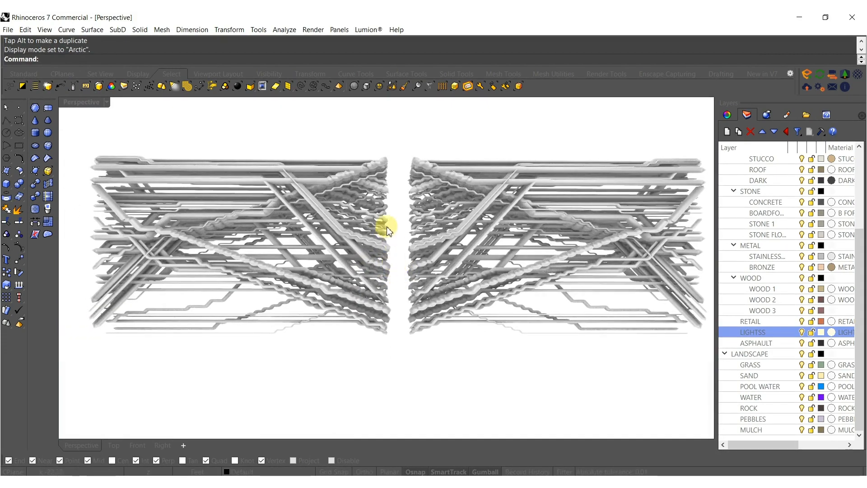
right_drag(390, 209, 409, 313)
scroll(397, 294, down, 8)
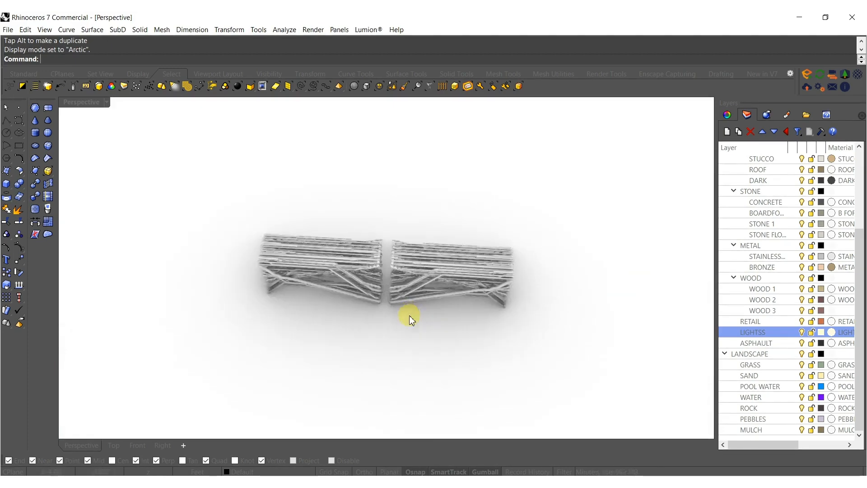
scroll(421, 338, up, 5)
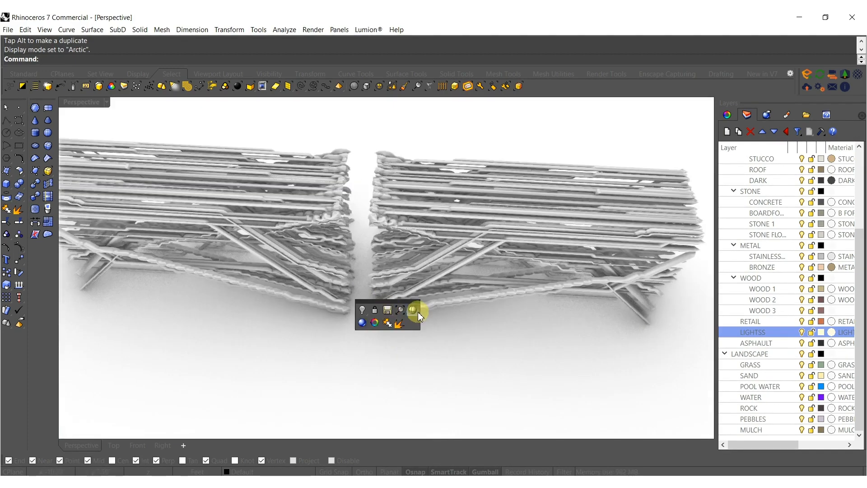
Return the viewport to Shaded display mode and join the thick red mesh with its mirrored copy.
click(413, 309)
scroll(348, 319, up, 5)
click(346, 324)
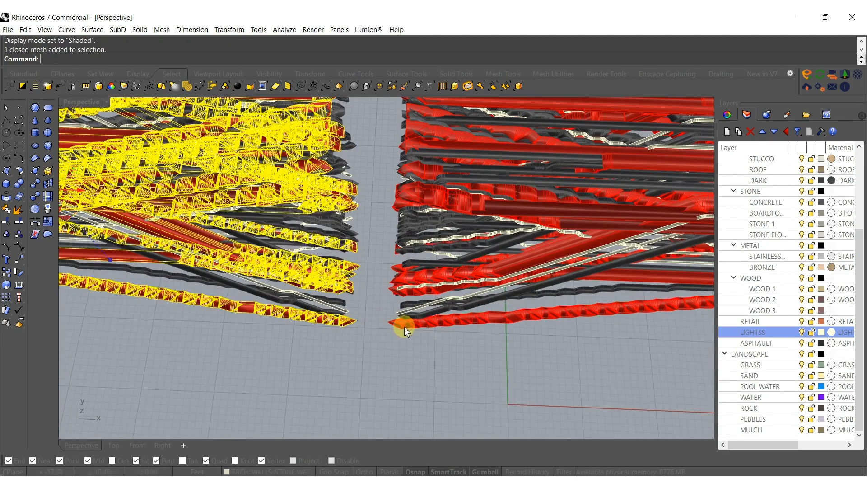
shift+click(403, 327)
key(Escape)
Join the dark pipe mesh with its mirrored copy, and the thin white pipe mesh with its own mirrored copy.
scroll(406, 307, up, 3)
click(413, 300)
shift+click(285, 295)
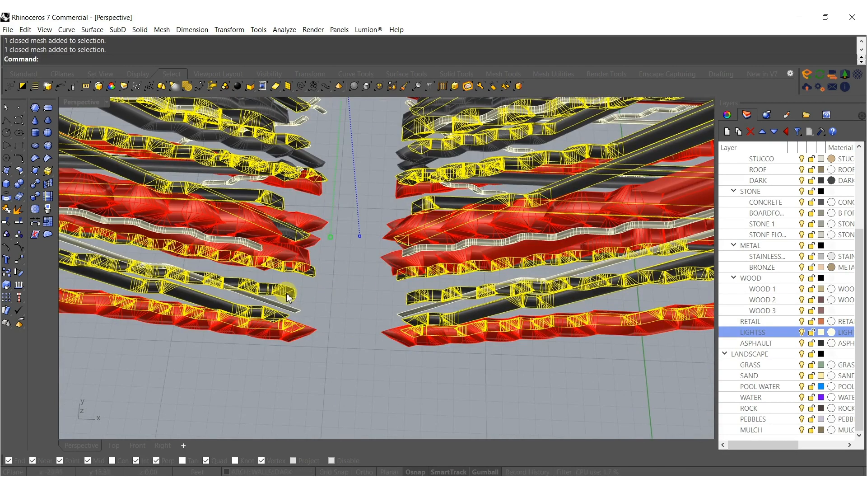
key(ctrl+j)
click(403, 309)
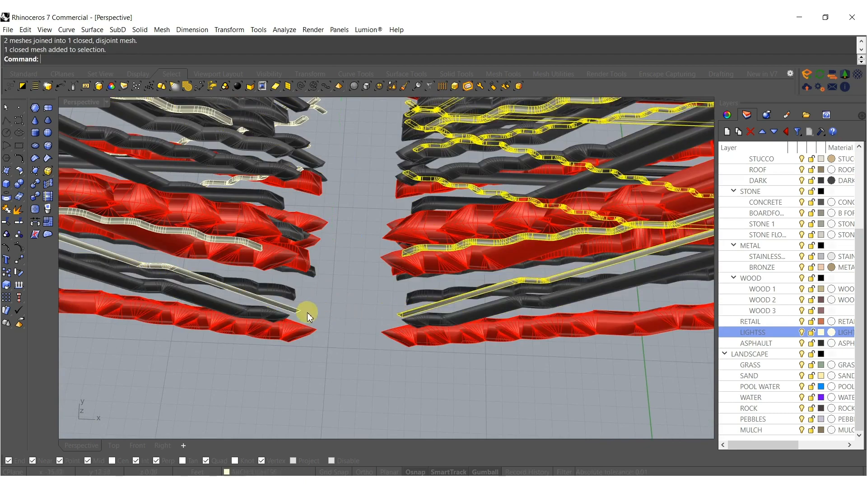
shift+click(301, 311)
key(ctrl+j)
Join the remaining grey pipe mesh with its mirrored copy on the other side of the gap.
right_drag(321, 307, 368, 280)
click(373, 285)
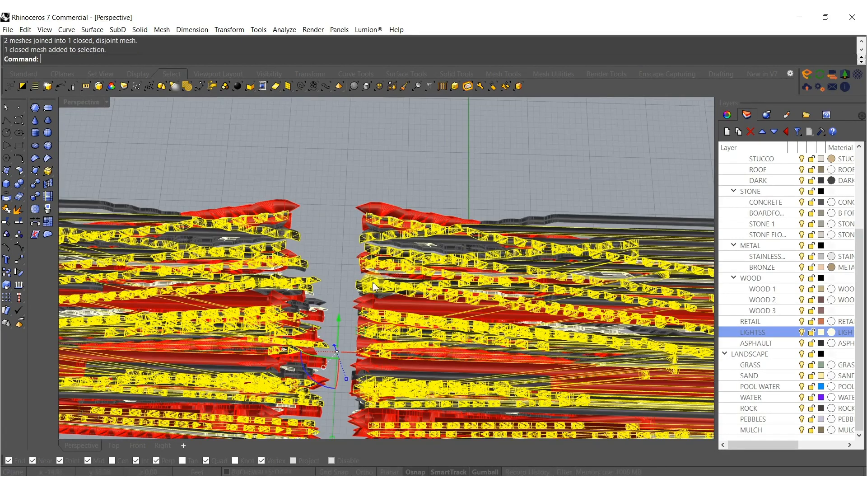
key(Escape)
click(420, 247)
key(Escape)
scroll(448, 240, up, 6)
click(481, 252)
scroll(477, 251, down, 10)
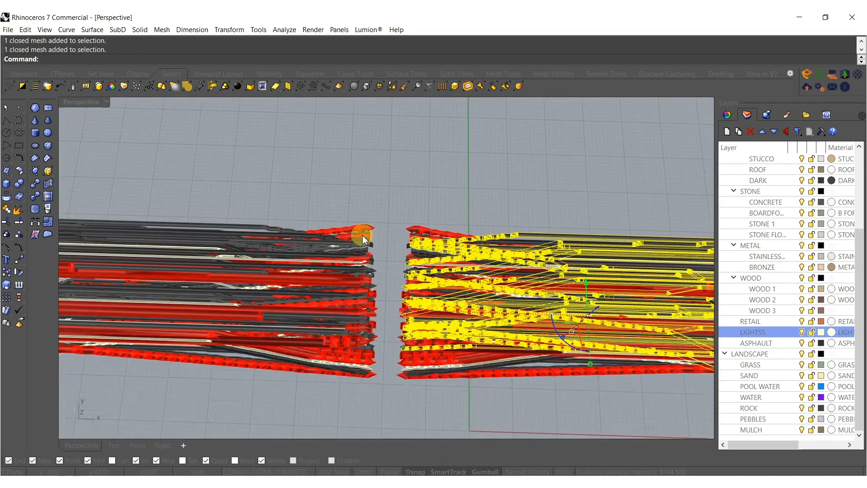
scroll(365, 246, up, 12)
shift+click(363, 247)
scroll(365, 252, down, 8)
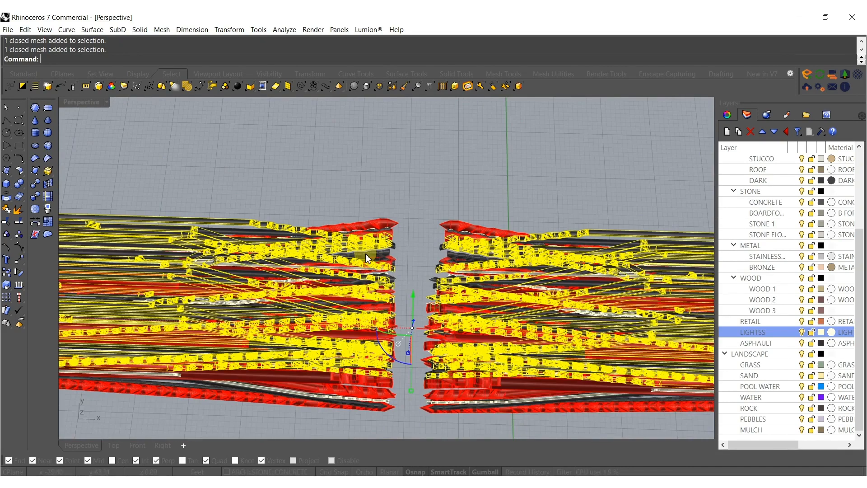
key(ctrl+j)
scroll(397, 266, down, 2)
key(Escape)
Select all four joined meshes and create a BoundingBox around them.
right_drag(397, 265, 397, 186)
scroll(402, 212, down, 4)
shift+right_drag(405, 229, 443, 282)
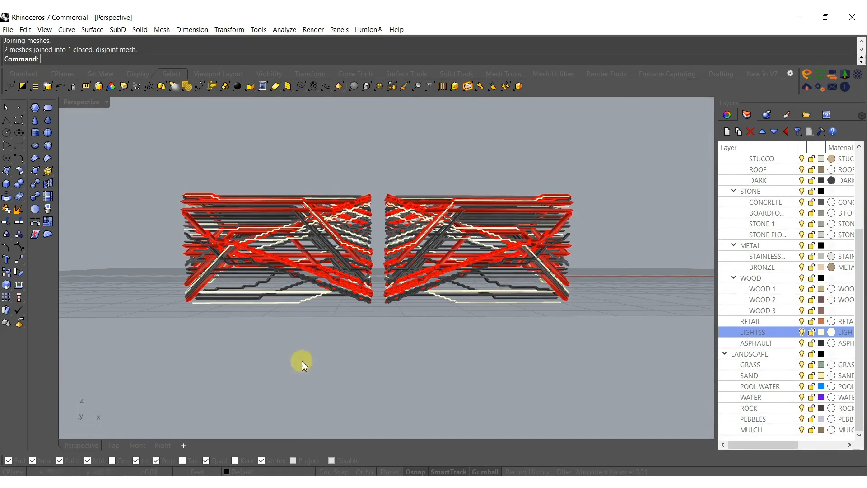
right_drag(90, 171, 448, 330)
drag(293, 210, 293, 211)
right_drag(292, 211, 342, 253)
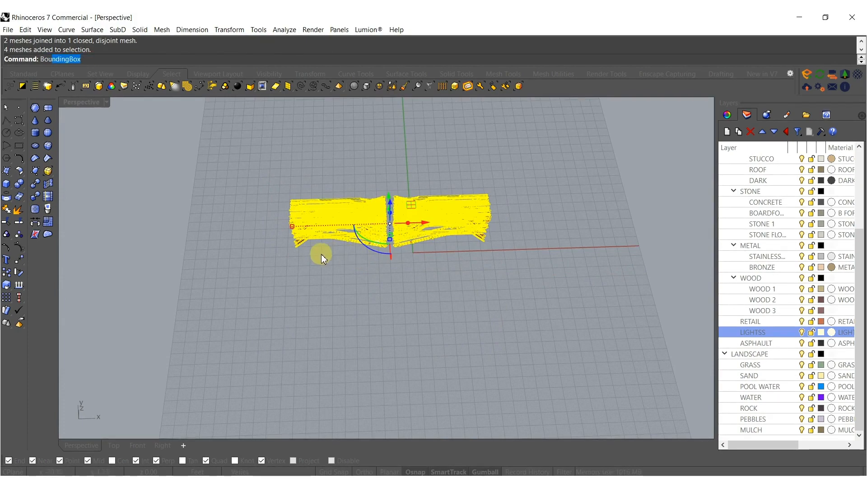
key(Return)
key(Return)
click(328, 258)
Explode the bounding box and delete every face except the bottom one.
right_drag(330, 259, 358, 119)
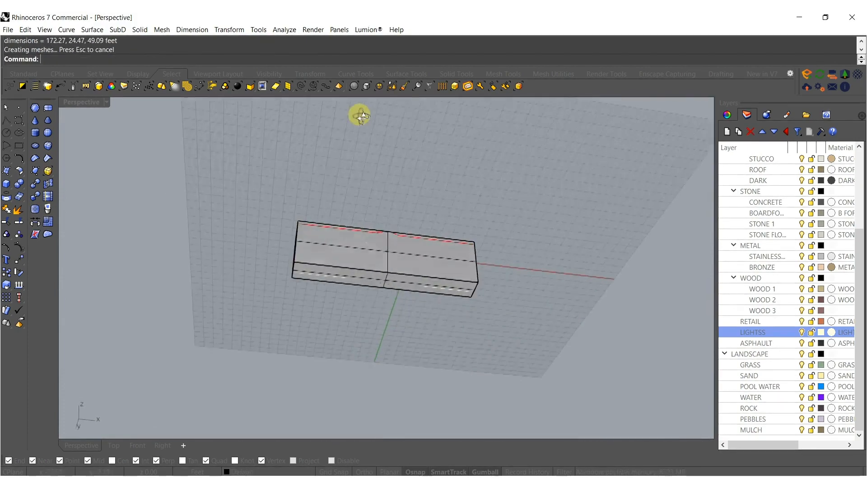
scroll(363, 281, up, 7)
click(390, 241)
middle_click(392, 277)
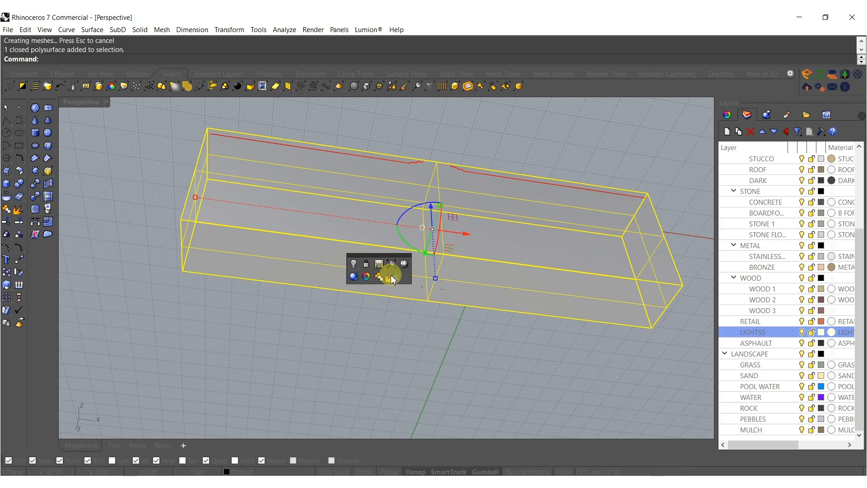
ctrl+click(378, 278)
key(Delete)
Scale the remaining bottom face along both horizontal directions into a large ground surface centred under the pipe blocks.
click(378, 276)
scroll(426, 184, down, 7)
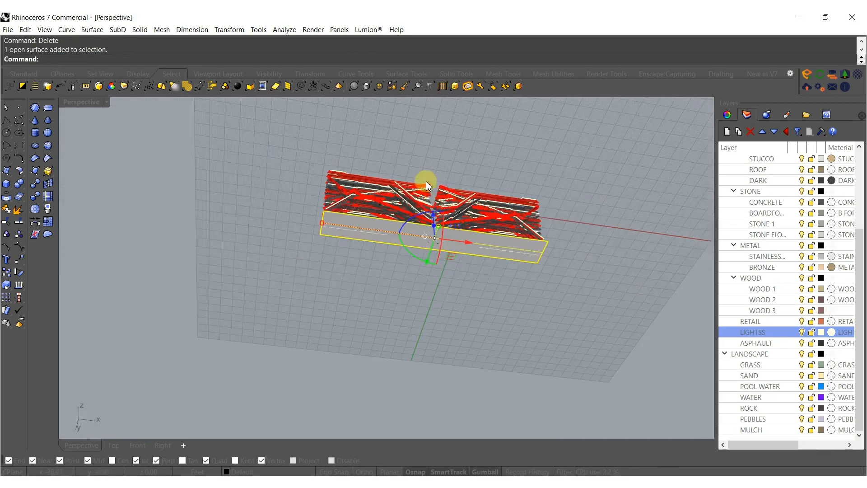
right_drag(426, 185, 405, 356)
drag(437, 288, 406, 247)
shift+right_drag(421, 379, 405, 246)
scroll(406, 247, down, 8)
mouse_move(406, 247)
mouse_down()
mouse_move(405, 280)
mouse_move(408, 238)
mouse_up()
shift+drag(408, 238, 393, 357)
shift+right_drag(393, 357, 394, 208)
shift+drag(393, 207, 363, 399)
scroll(362, 397, down, 5)
right_drag(364, 401, 370, 259)
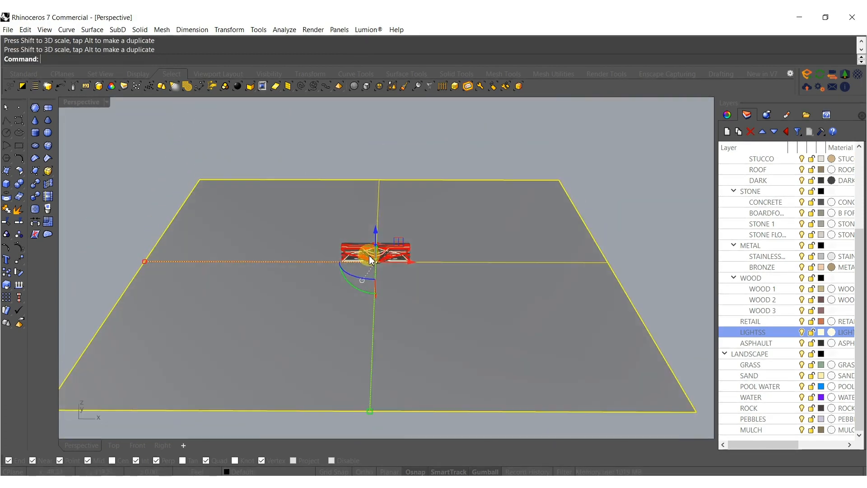
Rebuild the ground surface with 99 points in U and V and degree 3 in both directions, deleting the input.
text(Reb)
key(Return)
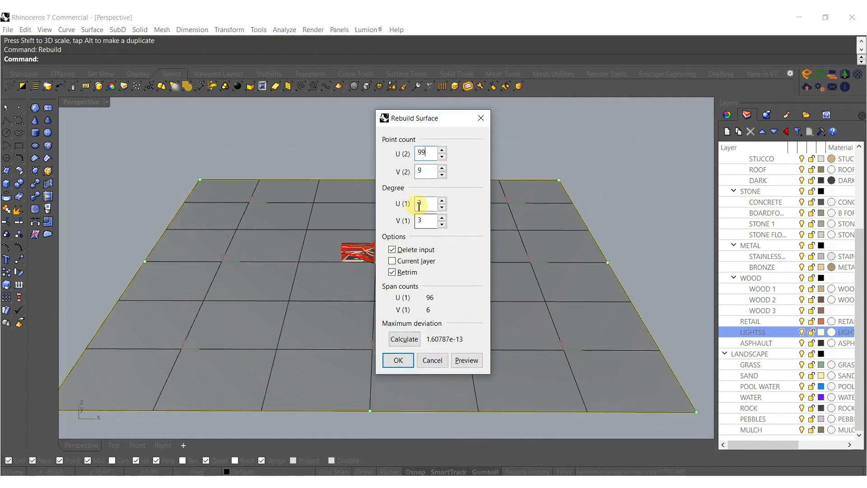
click(405, 368)
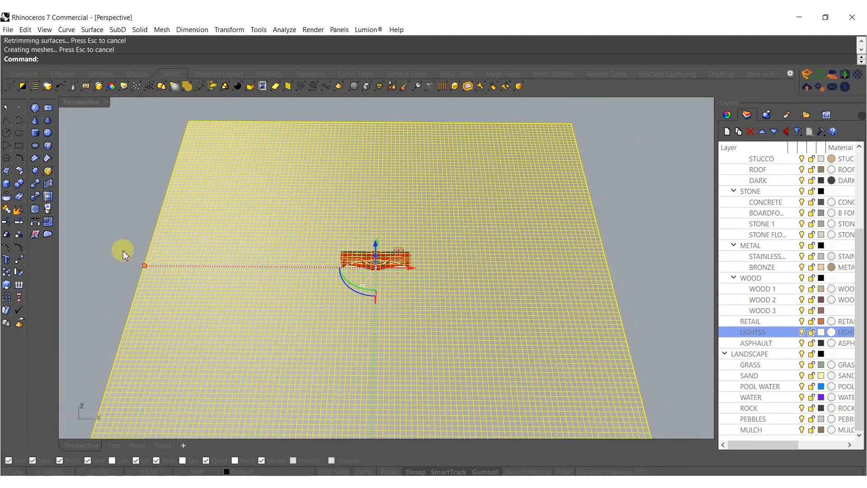
Lock the four pipe meshes and turn on the ground surface's control points.
drag(116, 234, 633, 350)
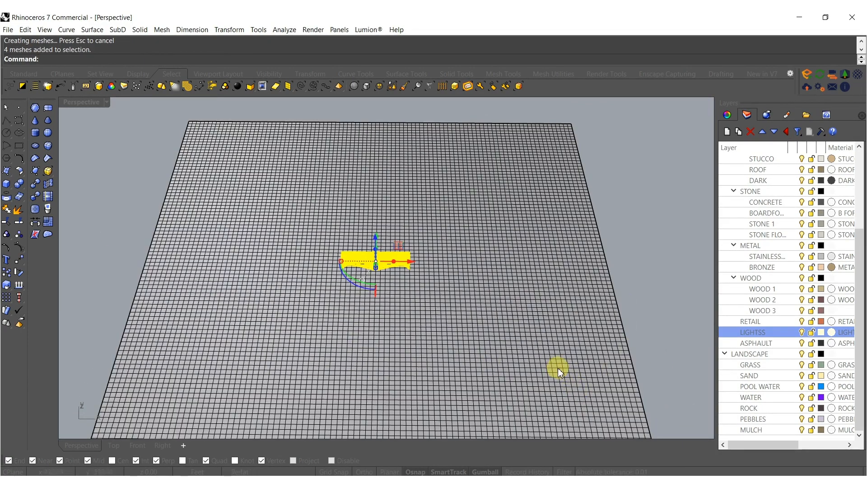
key(ctrl+l)
click(426, 345)
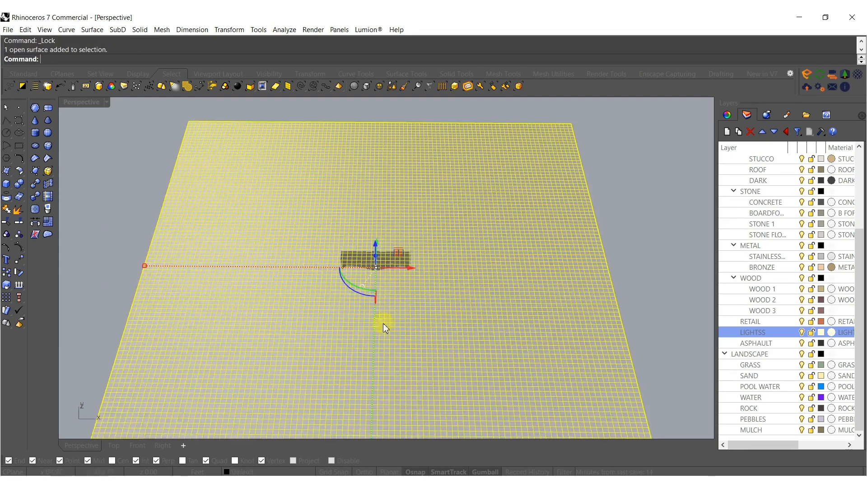
click(18, 248)
right_drag(274, 267, 386, 103)
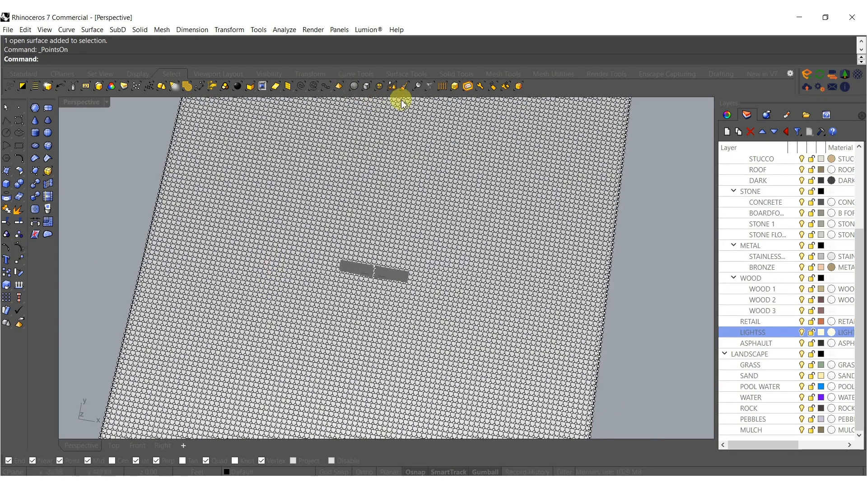
Brush-select a winding band of ground control points beside and behind the pipe blocks with SelBrush and raise them along Z.
click(403, 90)
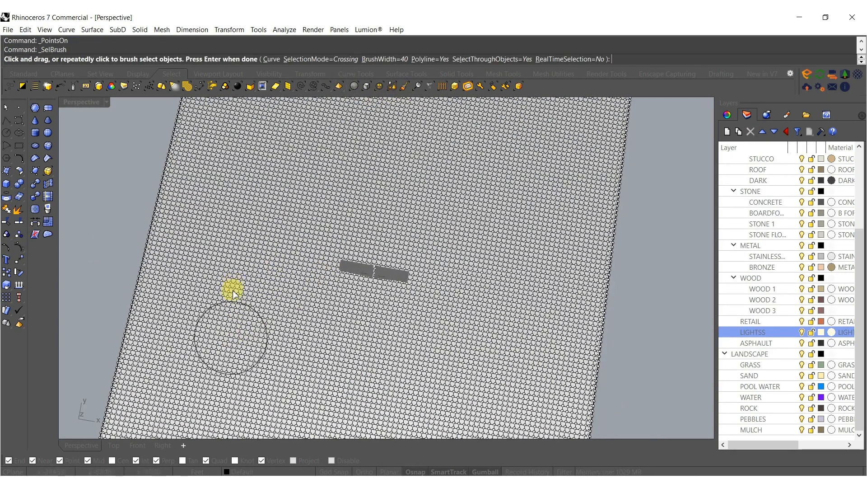
mouse_move(186, 337)
mouse_down()
mouse_move(246, 316)
mouse_move(311, 273)
mouse_move(306, 229)
mouse_move(254, 144)
mouse_move(273, 118)
mouse_move(341, 96)
mouse_move(494, 145)
mouse_move(495, 243)
mouse_move(443, 277)
mouse_move(434, 310)
mouse_move(483, 406)
mouse_move(499, 416)
mouse_up()
key(Return)
right_drag(402, 318, 353, 298)
ctrl+click(393, 331)
scroll(396, 291, up, 8)
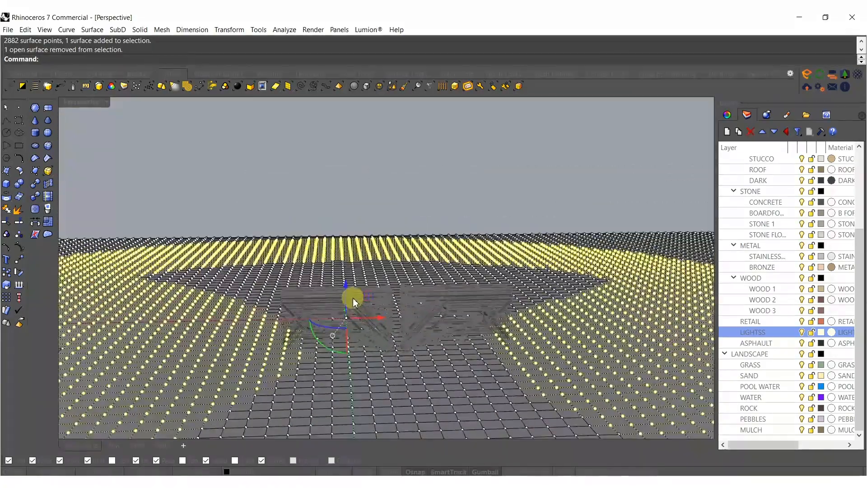
drag(347, 284, 356, 215)
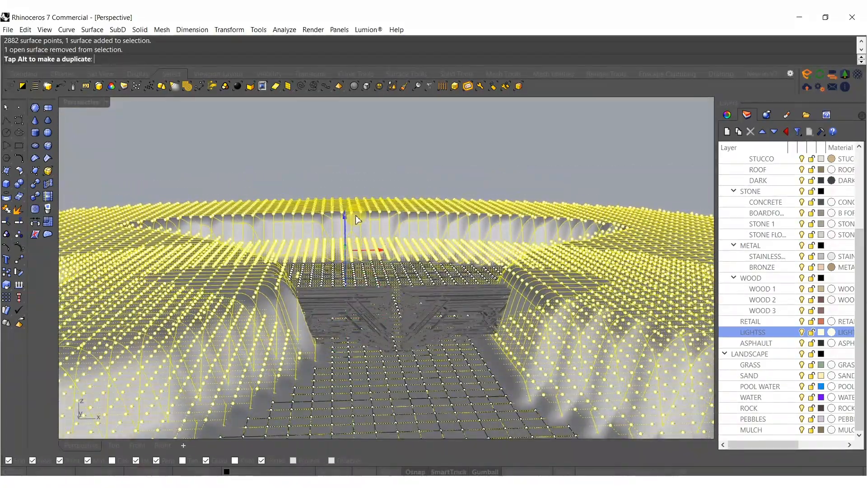
right_drag(374, 220, 415, 232)
scroll(379, 242, down, 7)
right_drag(368, 246, 388, 271)
key(Escape)
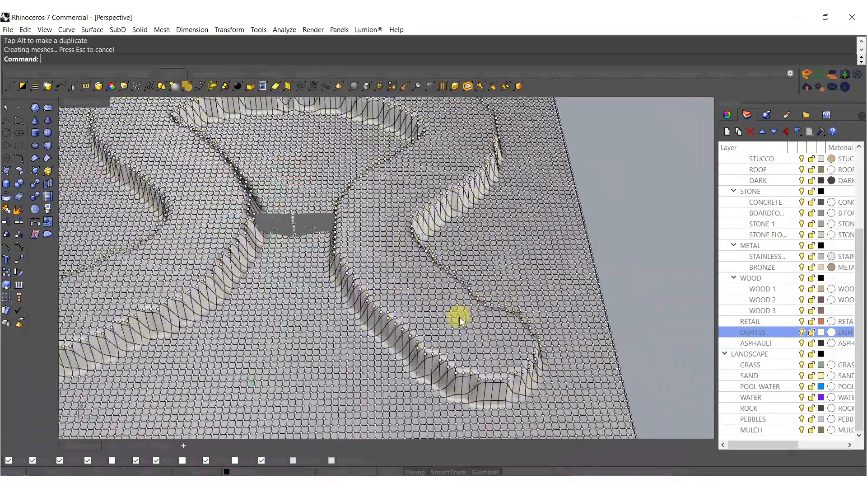
Brush-select a second band of control points around the raised terrain with a brush width of 146 and raise them along Z.
right_click(499, 370)
mouse_move(494, 346)
mouse_down()
mouse_move(456, 324)
mouse_move(409, 246)
mouse_move(473, 142)
mouse_up()
scroll(484, 213, down, 3)
mouse_move(493, 219)
mouse_down()
mouse_move(393, 141)
mouse_move(284, 134)
mouse_move(143, 178)
mouse_move(197, 304)
mouse_move(118, 394)
mouse_up()
shift+right_drag(118, 394, 258, 306)
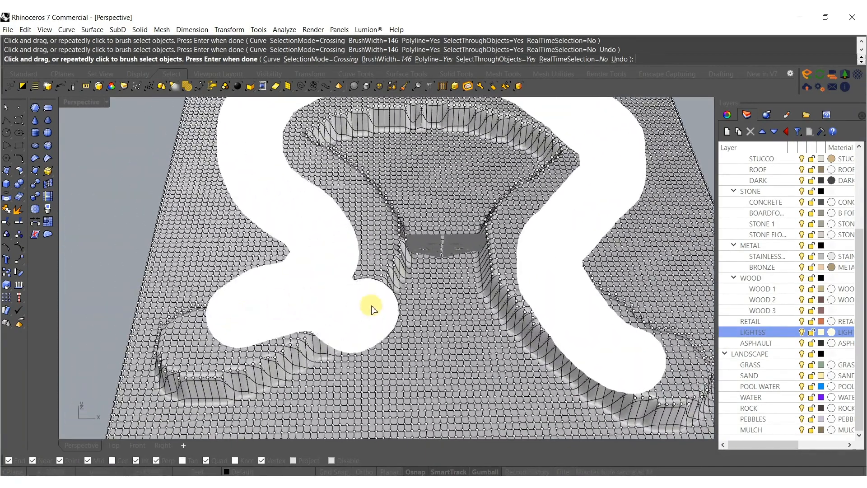
drag(230, 315, 128, 348)
key(Return)
scroll(289, 316, down, 3)
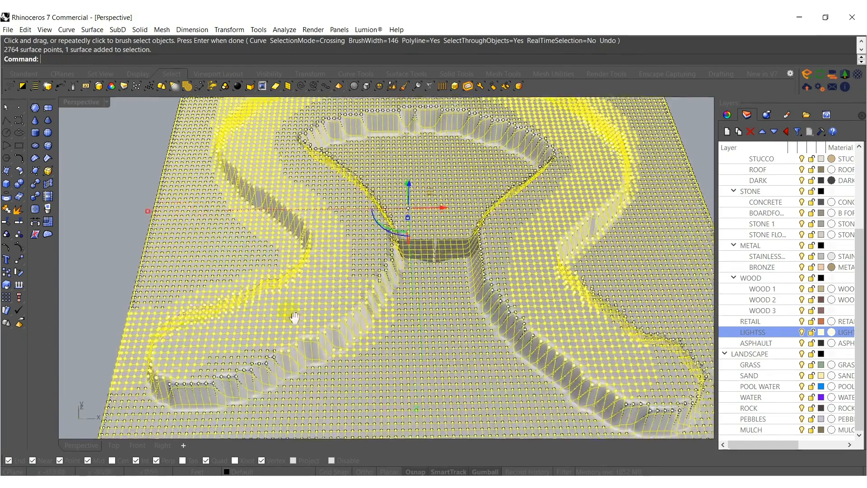
ctrl+click(367, 360)
mouse_move(378, 296)
shift+right_down()
mouse_move(368, 348)
mouse_move(369, 297)
shift+right_up()
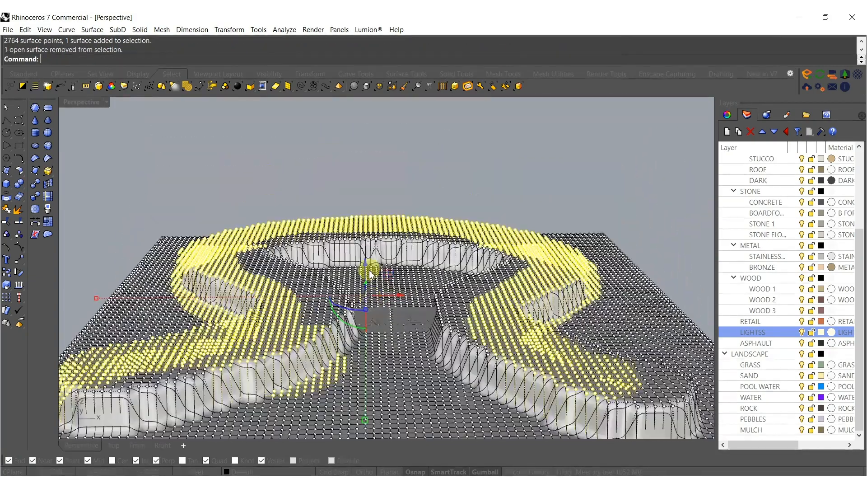
drag(368, 266, 367, 234)
right_drag(430, 248, 420, 304)
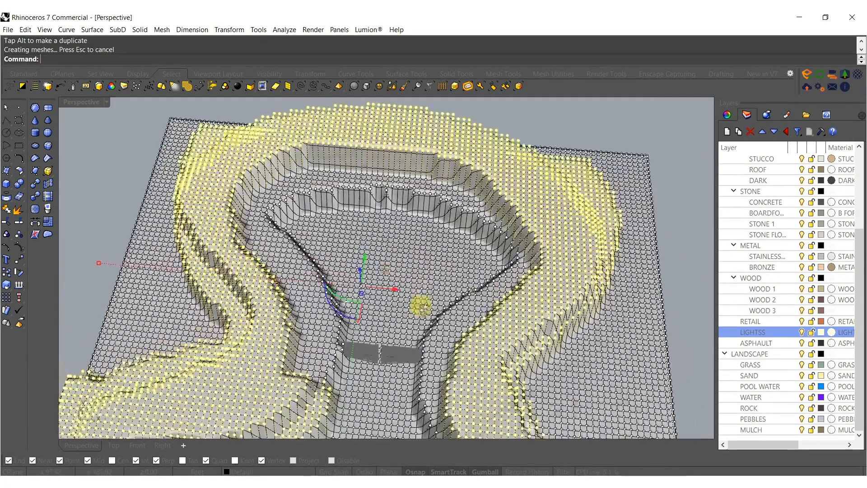
Brush-select a third winding band of ground control points along the terraces with brush widths 73 and 51, and raise them along Z.
right_click(327, 235)
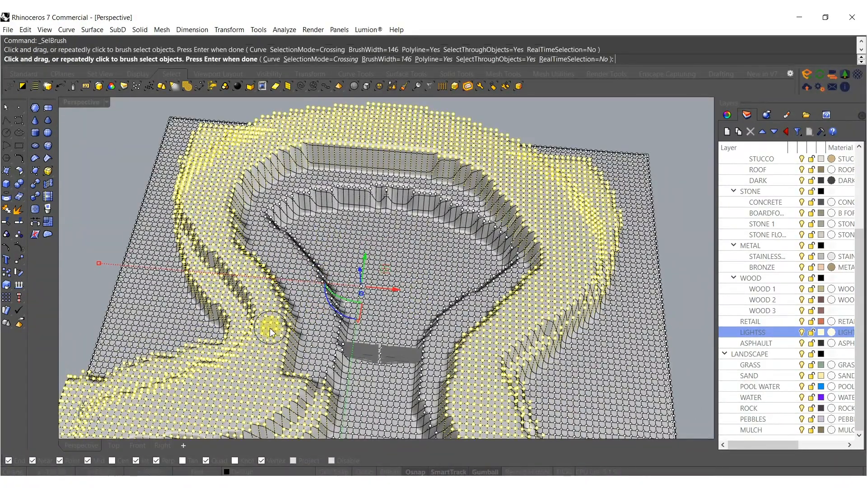
right_click(272, 330)
scroll(281, 328, down, 4)
key(Escape)
scroll(260, 354, up, 4)
right_click(255, 357)
scroll(258, 356, down, 6)
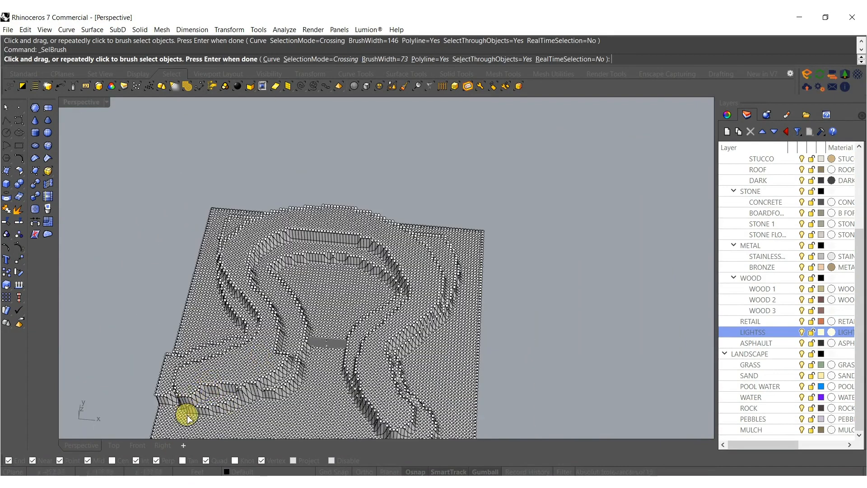
drag(188, 418, 249, 370)
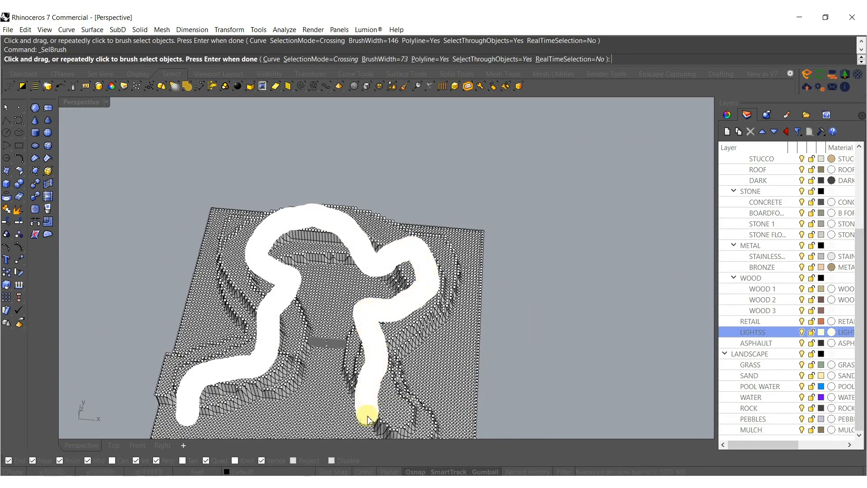
drag(443, 437, 444, 424)
drag(382, 366, 382, 367)
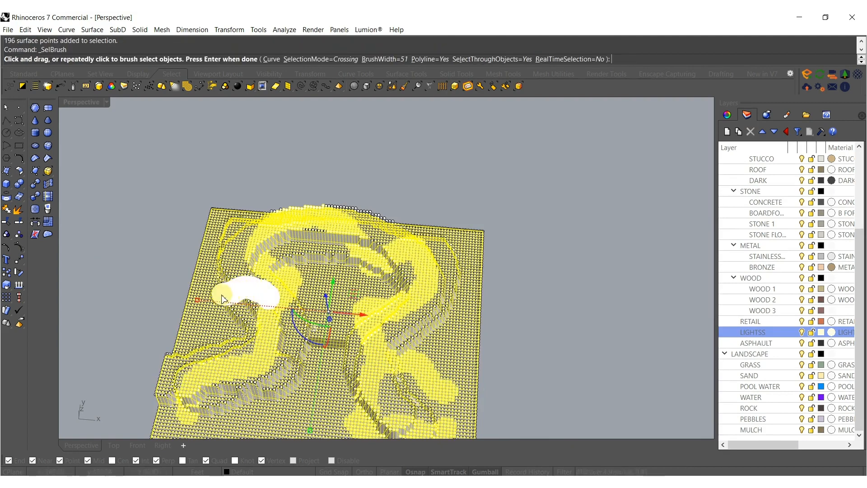
drag(212, 289, 214, 290)
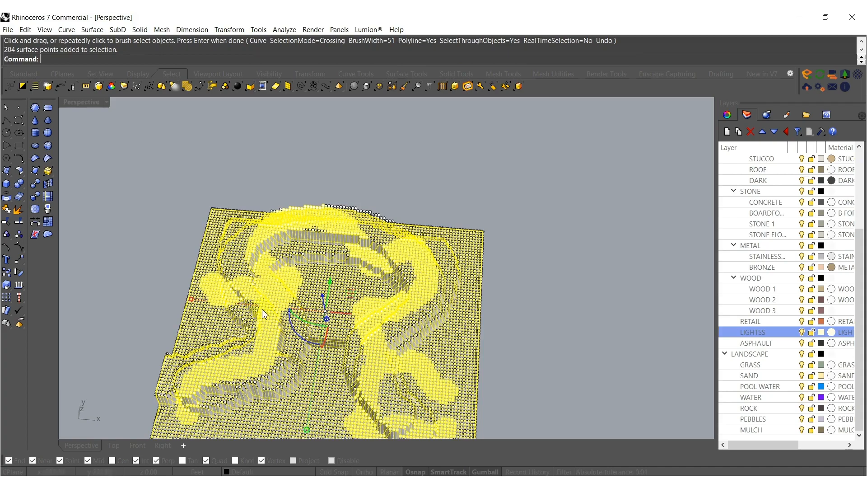
key(Return)
right_drag(264, 314, 327, 273)
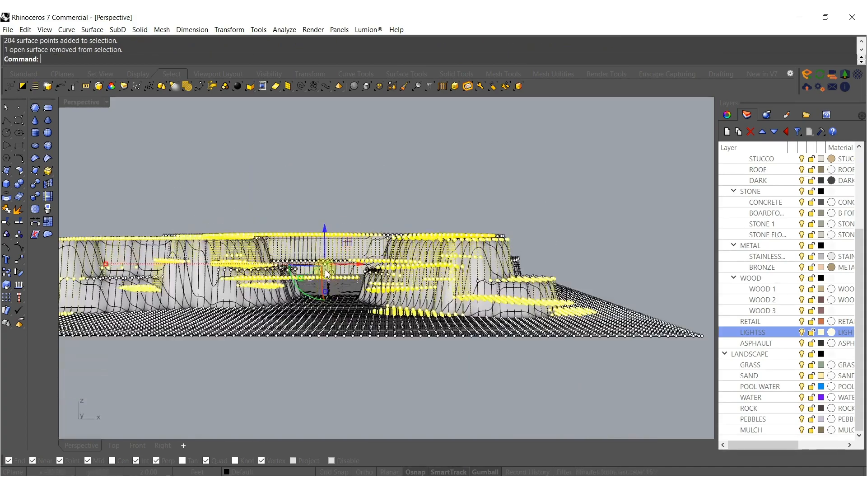
drag(328, 235, 328, 204)
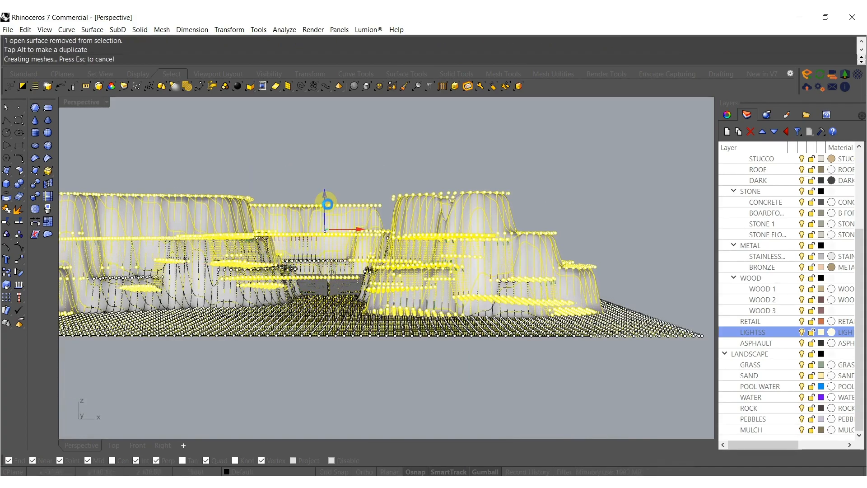
key(Escape)
key(Escape)
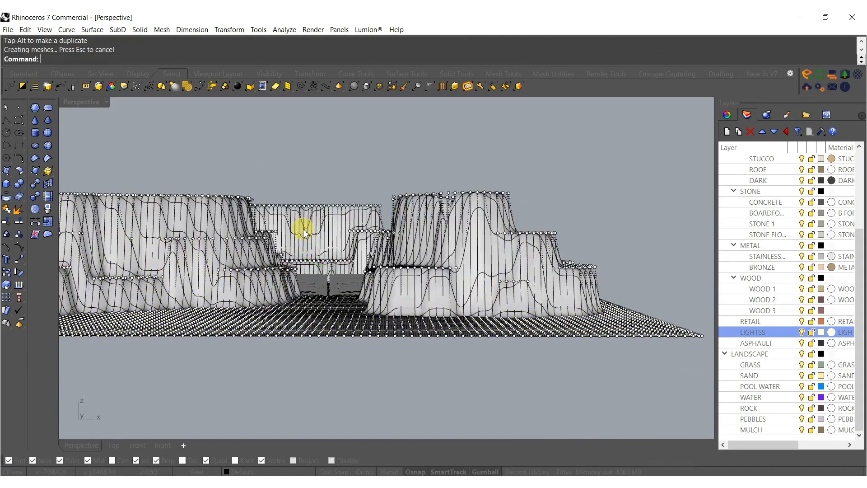
Smooth the ground surface in X, Y and Z with fixed boundaries, a factor of about 0.0336 and 100 steps.
click(302, 234)
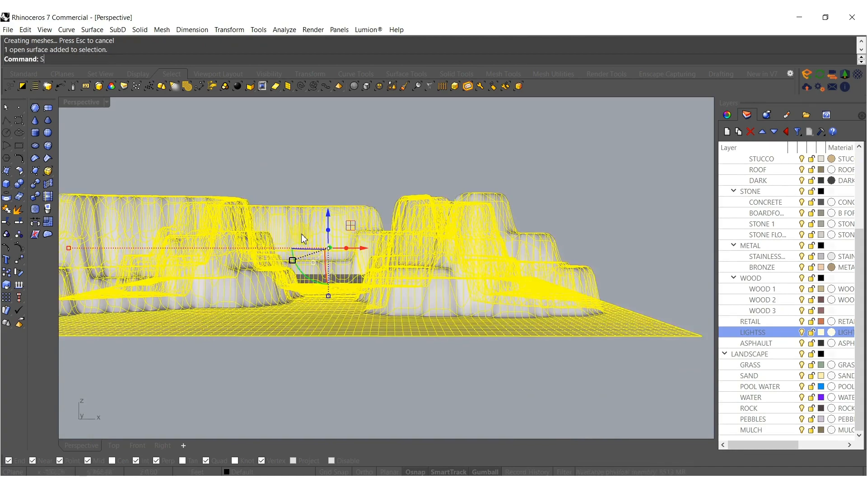
key(Return)
scroll(328, 269, up, 3)
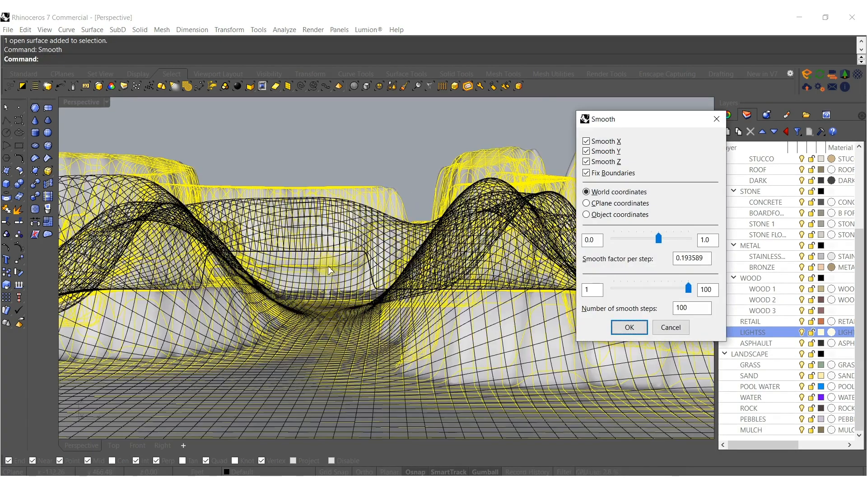
drag(659, 242, 644, 243)
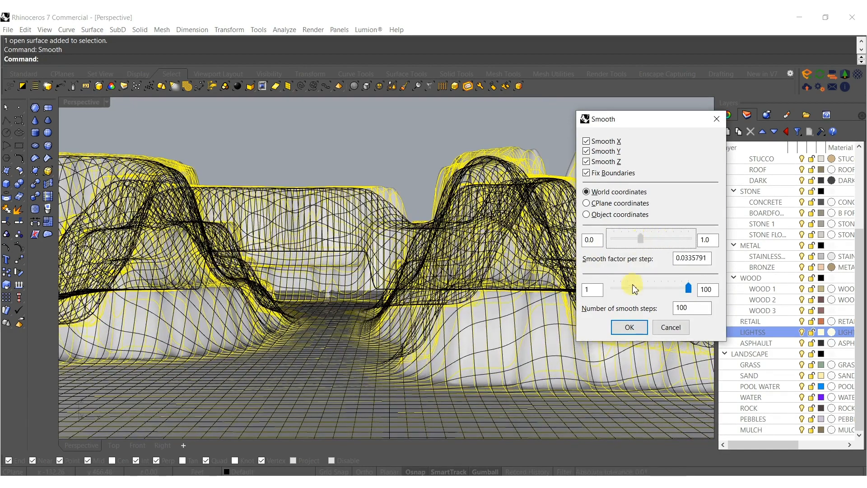
click(632, 336)
Move the smoothed ground surface vertically along the Z axis.
right_drag(447, 201, 468, 300)
drag(475, 273, 475, 170)
drag(475, 134, 481, 192)
click(410, 191)
right_drag(410, 190, 383, 267)
Try narrowing the ground surface along the X axis and undo the scaling.
click(381, 250)
scroll(396, 220, down, 4)
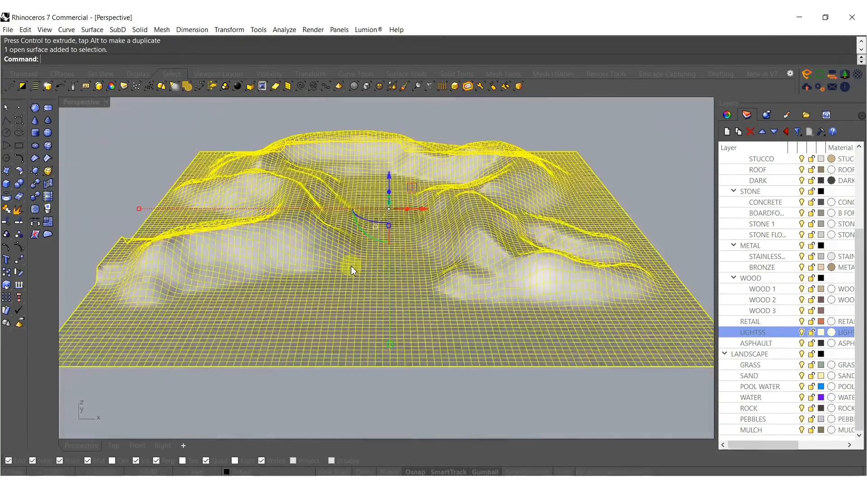
shift+drag(138, 208, 212, 209)
scroll(316, 211, up, 7)
right_drag(387, 202, 396, 207)
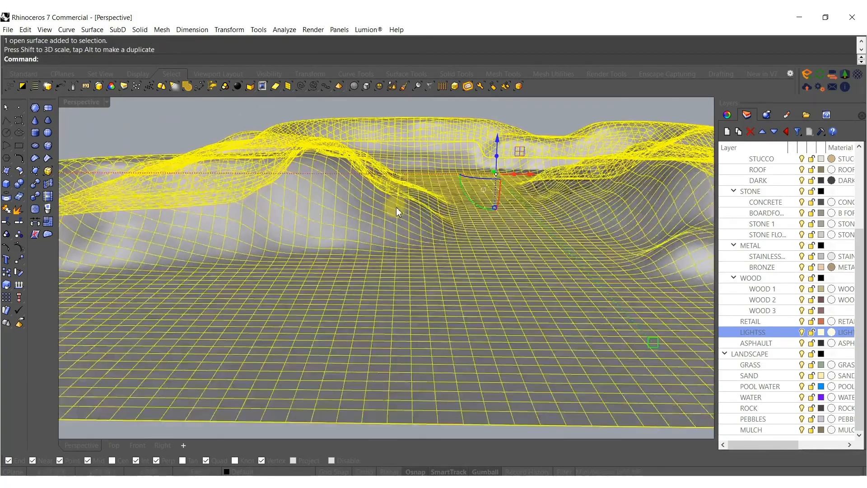
key(ctrl+z)
key(Escape)
Unlock the four pipe meshes and stretch them along X until their ends run into the terrain slopes.
scroll(482, 209, down, 7)
right_drag(480, 214, 470, 240)
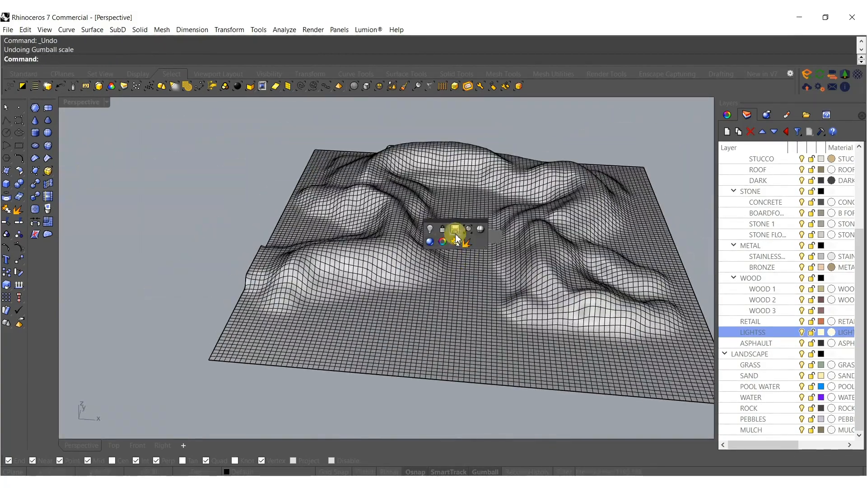
click(450, 229)
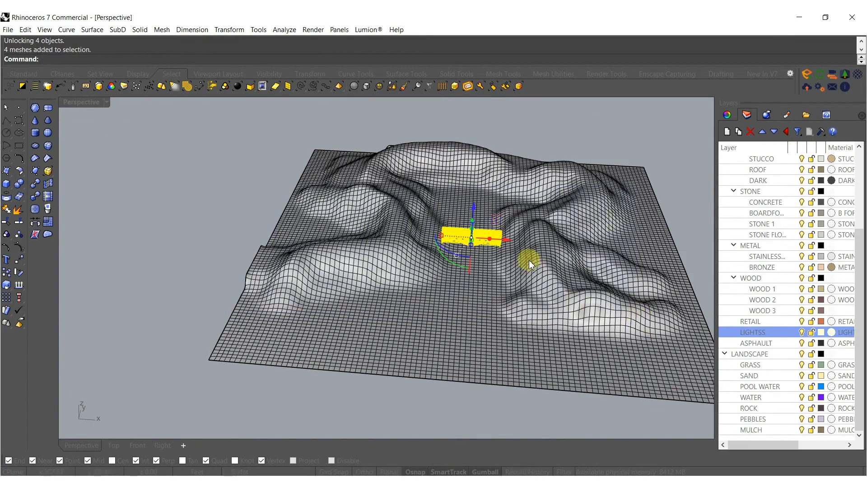
scroll(497, 250, up, 5)
drag(315, 197, 249, 199)
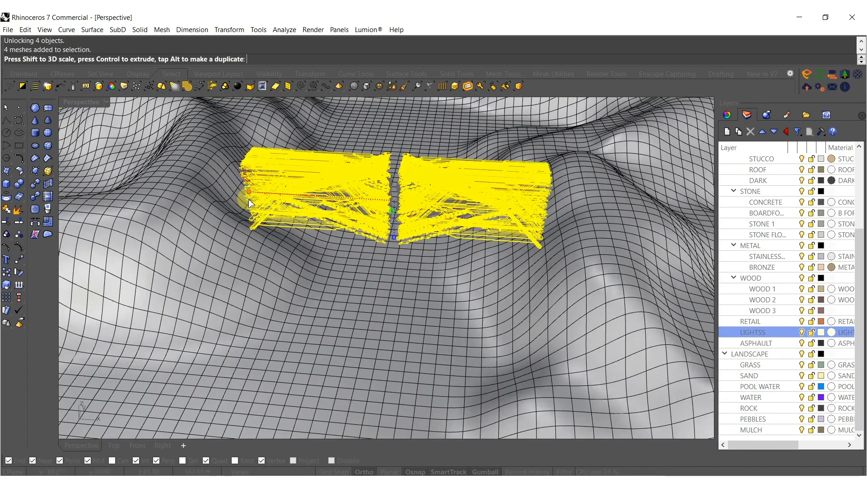
drag(251, 196, 216, 194)
Scale the ground surface slightly along Z around the pipe meshes.
right_drag(327, 216, 348, 192)
click(217, 174)
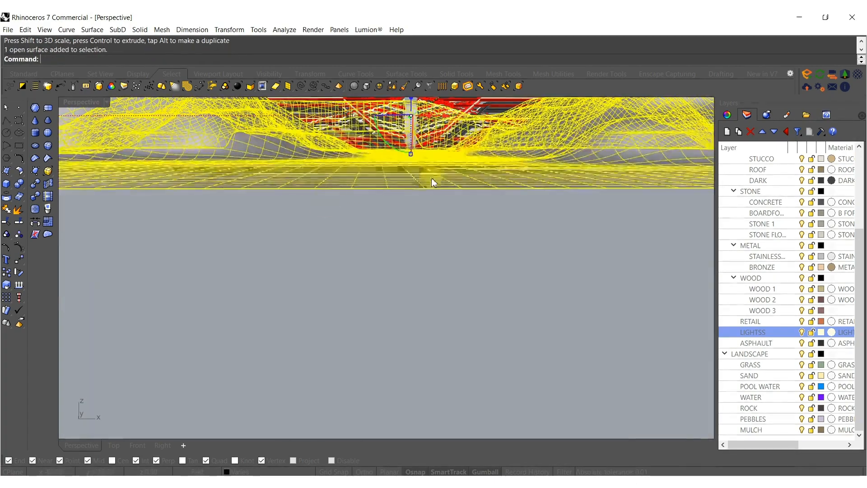
drag(411, 158, 411, 169)
shift+right_drag(410, 169, 390, 206)
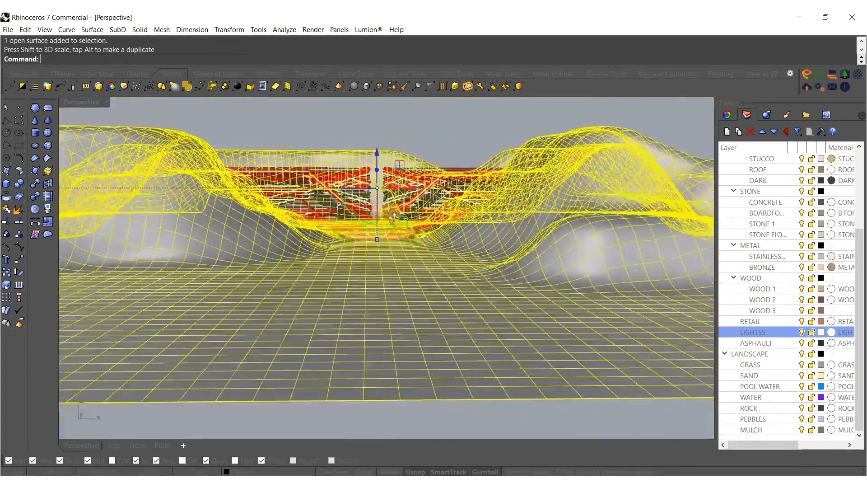
key(Escape)
scroll(396, 235, up, 3)
right_drag(396, 235, 420, 274)
scroll(405, 210, up, 4)
scroll(426, 210, down, 5)
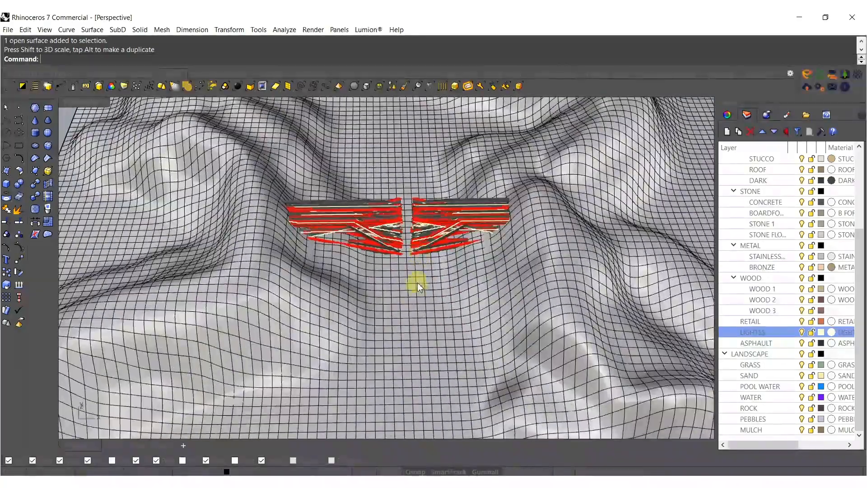
Drag the ground surface to adjust how it sits around the pipe meshes.
click(417, 286)
drag(419, 346, 415, 278)
key(Escape)
scroll(398, 248, up, 4)
right_drag(416, 255, 403, 229)
click(419, 197)
key(Escape)
scroll(273, 150, down, 3)
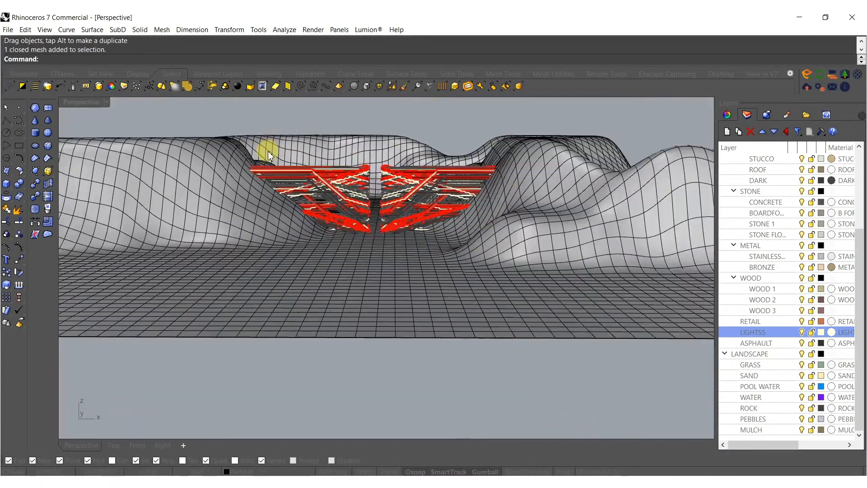
Select the four pipe meshes and shorten them along X so their ends stay embedded in the slopes.
drag(207, 123, 484, 254)
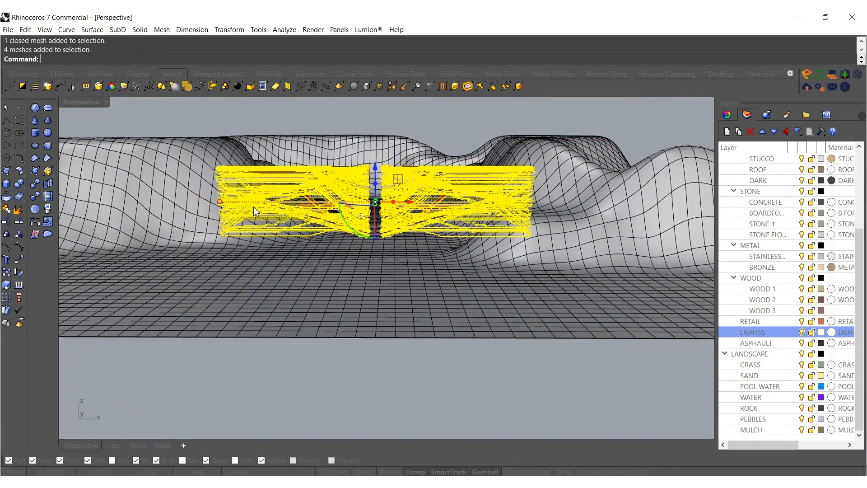
drag(218, 202, 253, 202)
right_drag(336, 214, 340, 205)
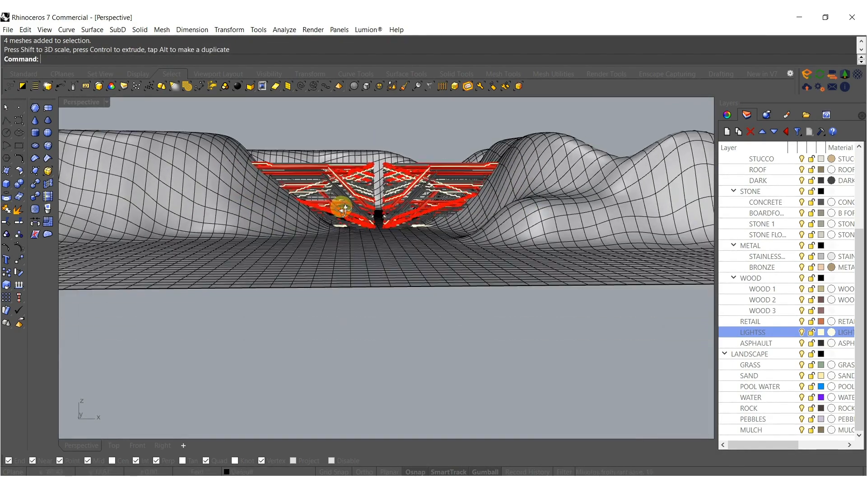
scroll(370, 192, up, 8)
scroll(420, 221, down, 10)
Select the ground surface again and adjust its height by scaling it along Z.
click(410, 261)
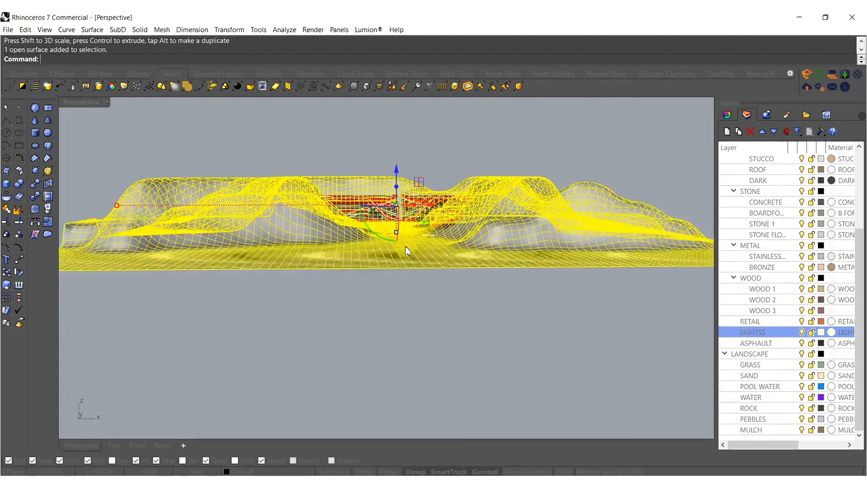
scroll(375, 269, up, 5)
scroll(183, 215, down, 4)
shift+right_drag(183, 215, 267, 237)
scroll(326, 241, down, 7)
click(344, 311)
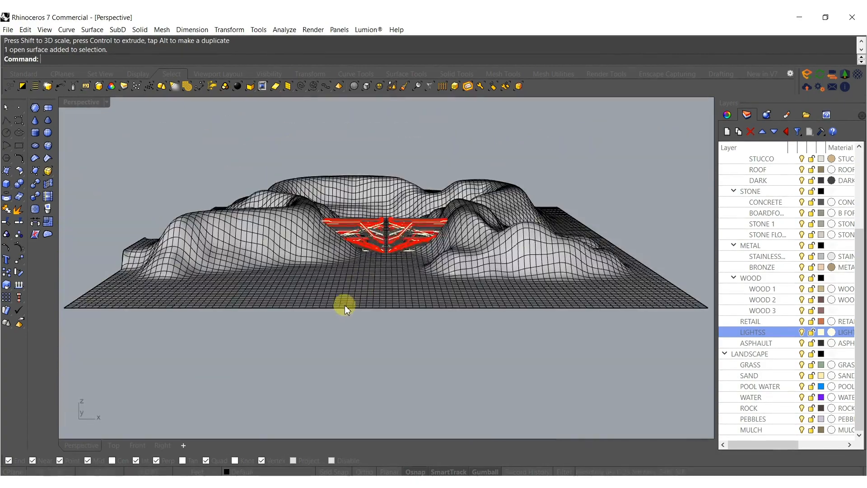
click(348, 299)
scroll(379, 262, up, 6)
right_drag(387, 248, 399, 225)
drag(393, 225, 393, 238)
right_drag(374, 241, 385, 251)
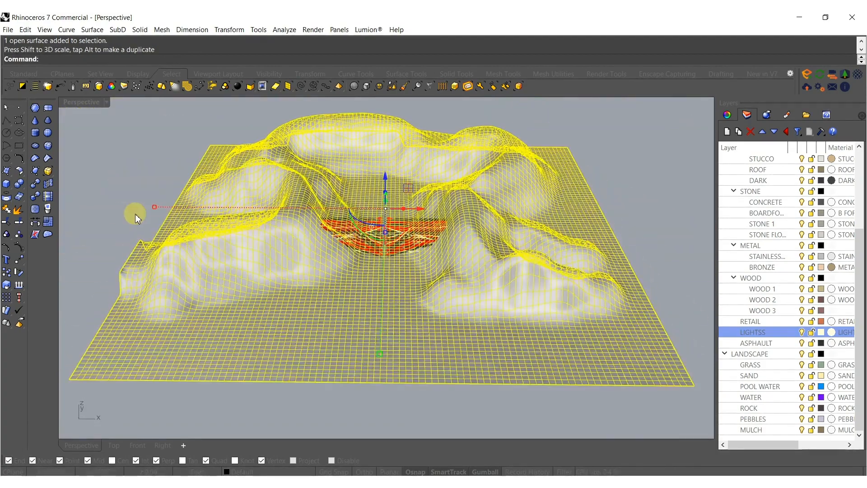
Widen the ground surface along X and nudge its position to fit the pipe meshes.
drag(153, 207, 118, 203)
click(118, 203)
scroll(357, 229, up, 6)
right_drag(351, 240, 429, 215)
click(280, 172)
drag(416, 192, 411, 187)
key(Escape)
scroll(384, 243, up, 2)
scroll(384, 241, down, 5)
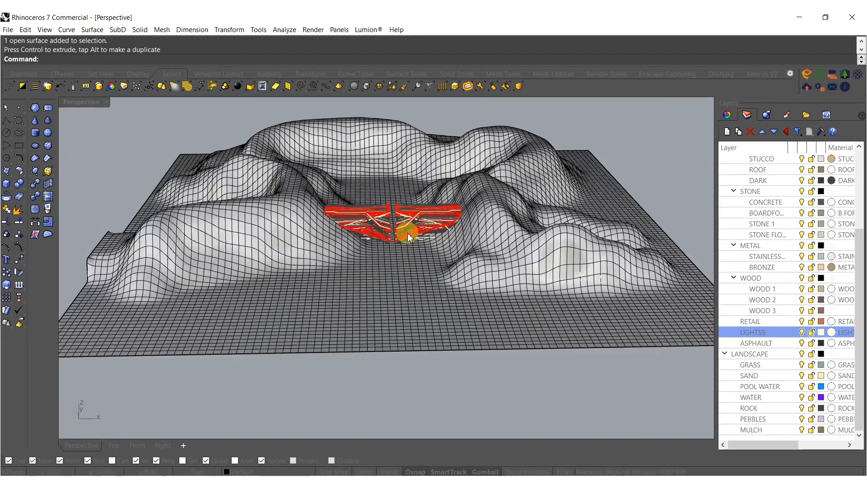
Create a flat rectangular plane from the ground surface's front corner to its opposite back corner.
click(6, 174)
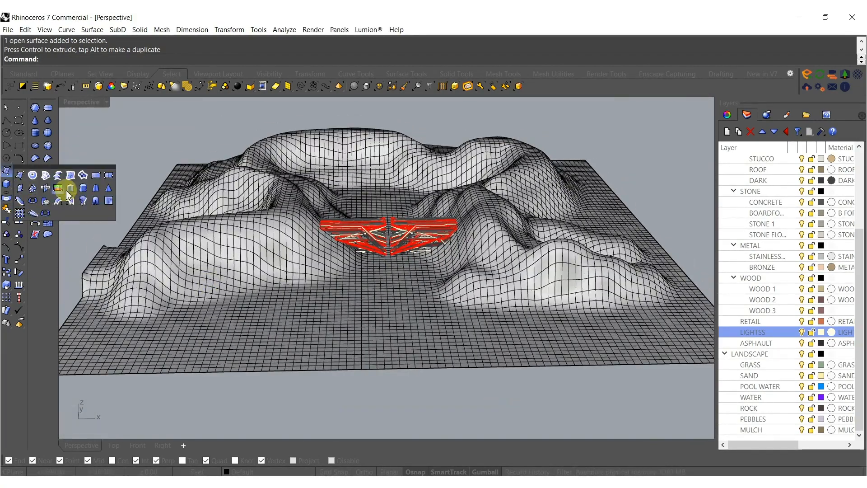
click(97, 176)
right_drag(155, 348, 125, 357)
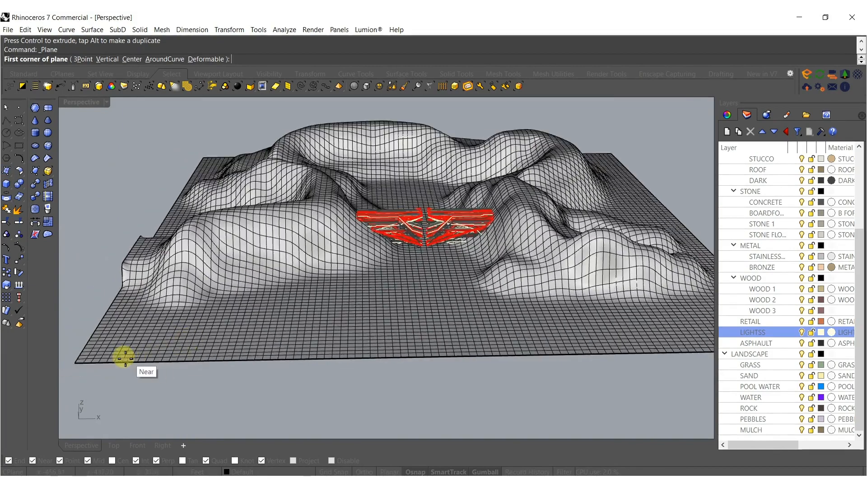
click(80, 360)
click(613, 152)
Scale the ground surface along Z so its flat base drops below the new plane.
scroll(423, 285, up, 2)
click(423, 287)
click(530, 179)
right_drag(530, 178, 403, 212)
drag(399, 210, 399, 214)
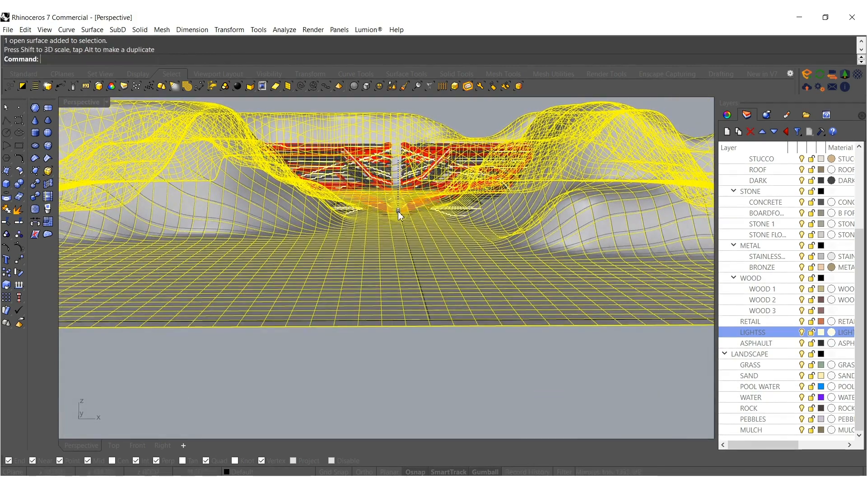
key(Escape)
Select the flat plane and lower it slightly along Z.
click(398, 280)
shift+right_drag(412, 241, 386, 260)
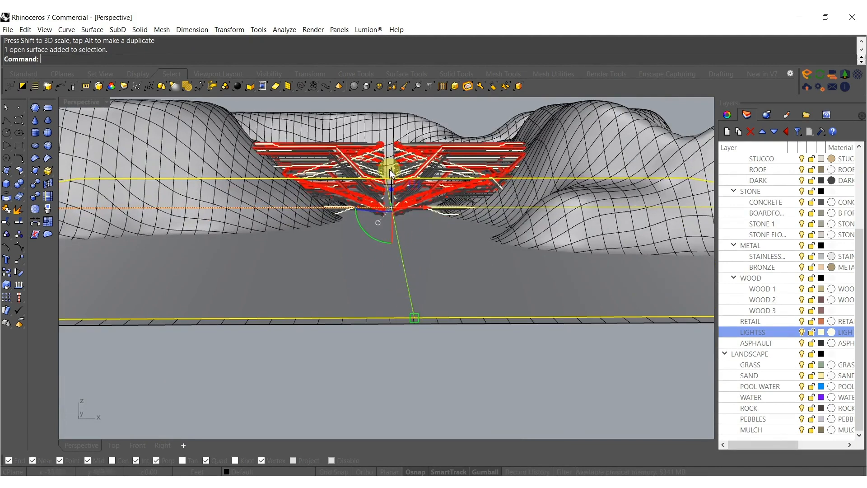
drag(392, 174, 391, 176)
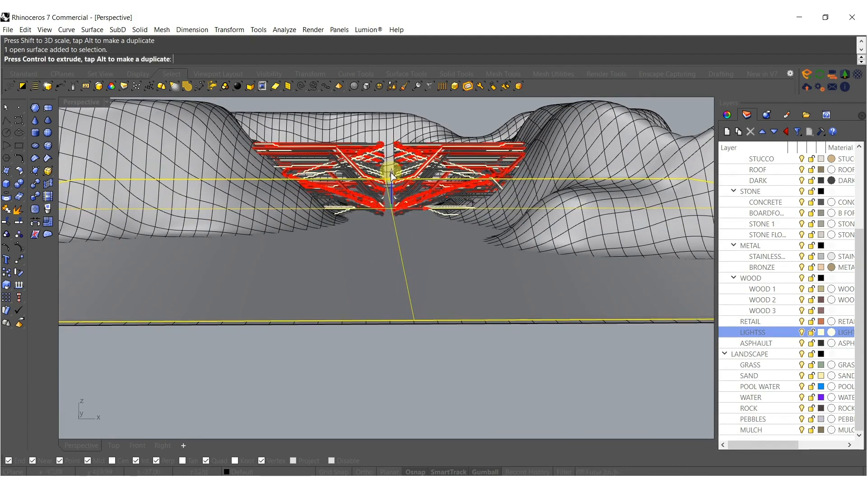
Change the flat plane to the PEBBLES layer and the sculpted ground surface to the ROCK layer.
right_click(753, 419)
click(768, 376)
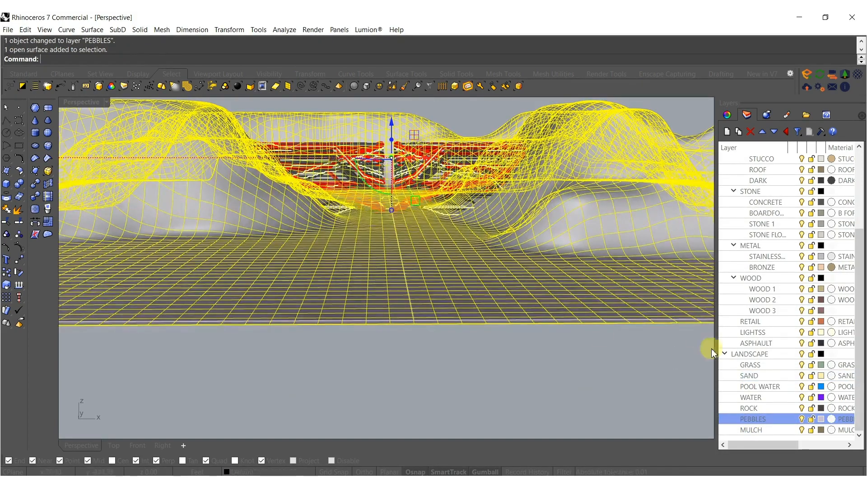
right_click(750, 408)
click(759, 364)
shift+right_drag(494, 256, 479, 316)
key(Escape)
Frame the pipe meshes between the slopes and set the Perspective viewport's display mode to Arctic.
scroll(407, 245, up, 5)
right_drag(367, 289, 364, 259)
shift+right_drag(303, 239, 343, 281)
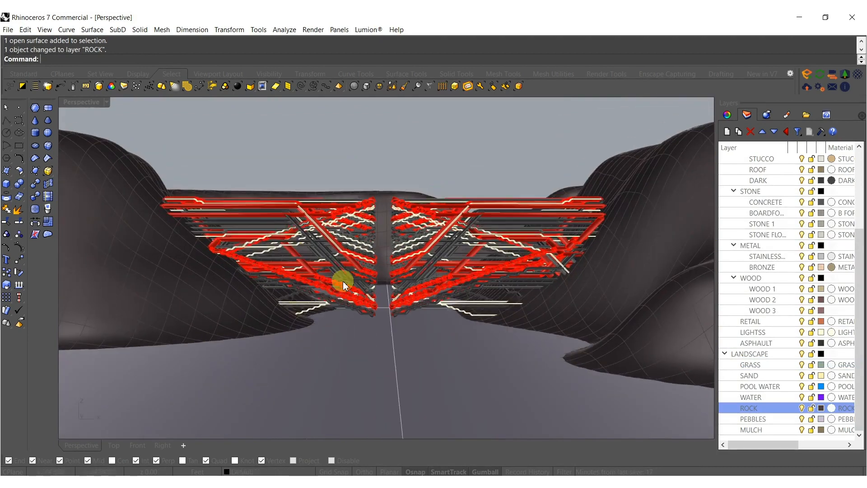
click(63, 104)
click(92, 226)
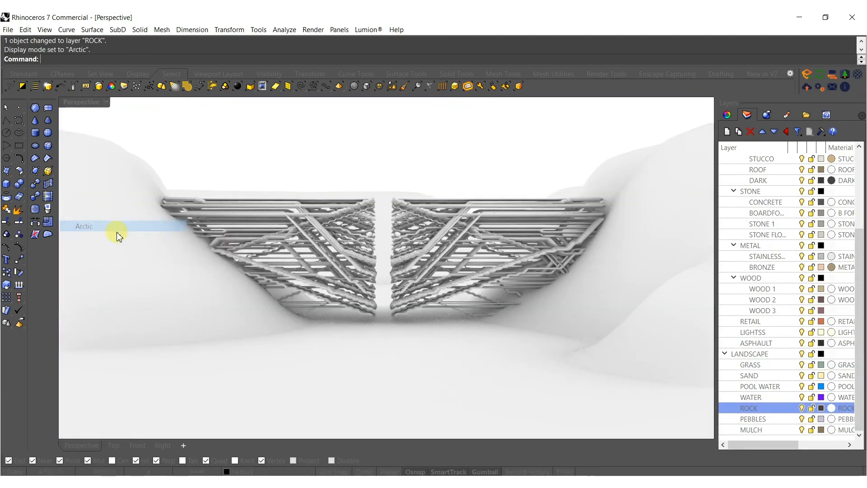
right_drag(392, 264, 461, 292)
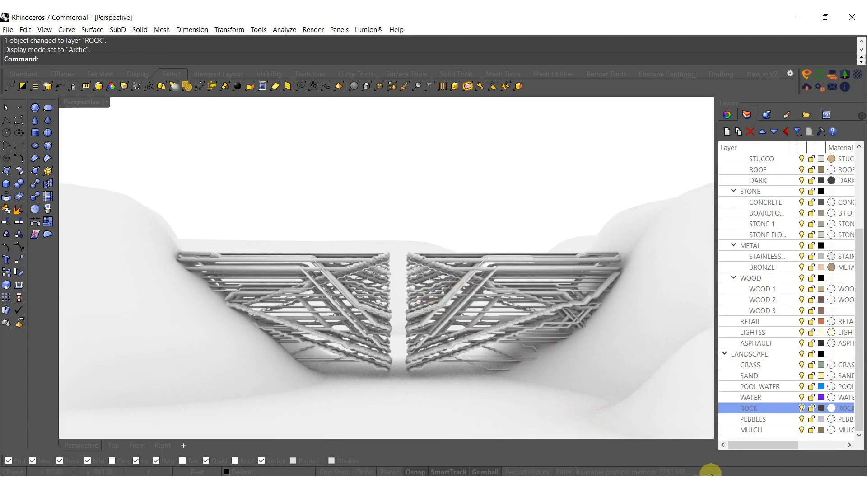
Switch to Lumion and open the flat PEBBLES surface of the imported model for material editing.
click(749, 482)
click(718, 441)
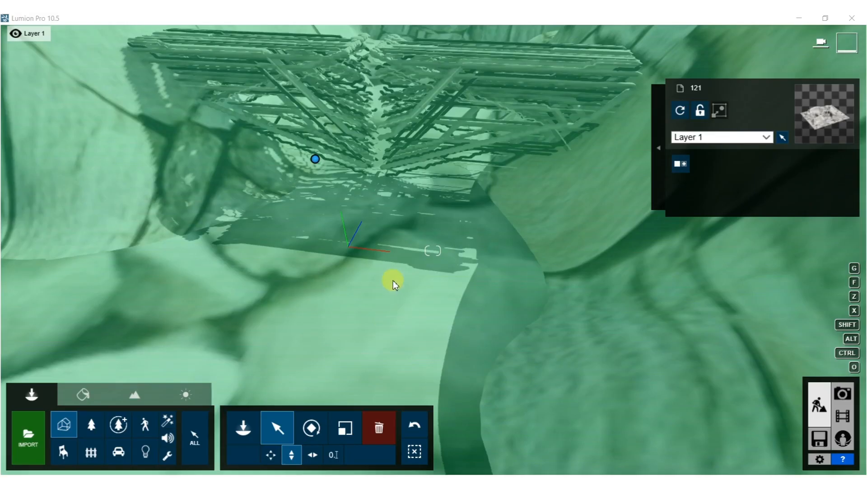
right_drag(436, 267, 411, 248)
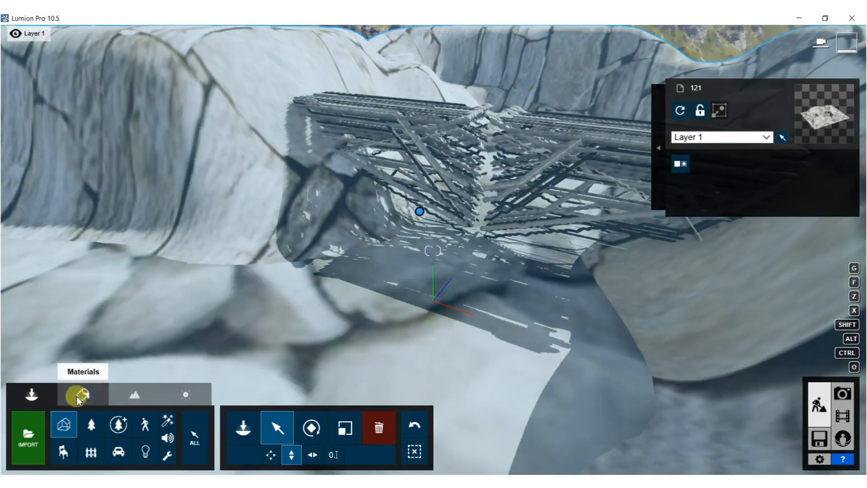
click(79, 398)
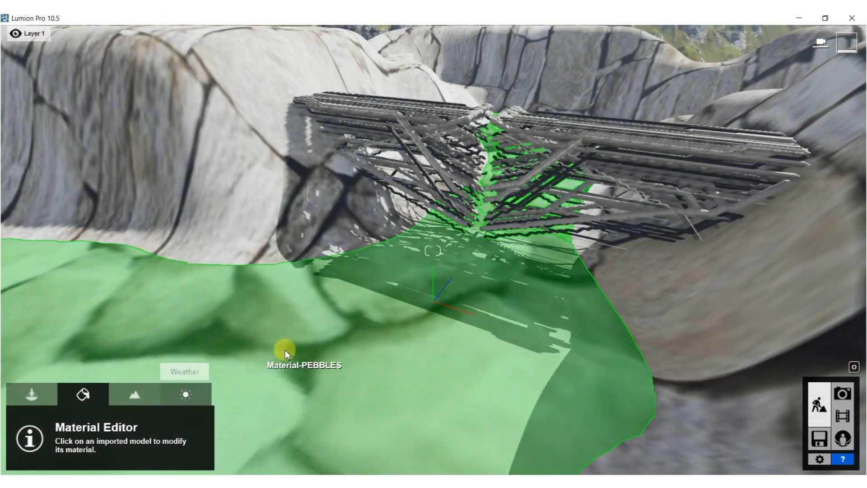
click(436, 268)
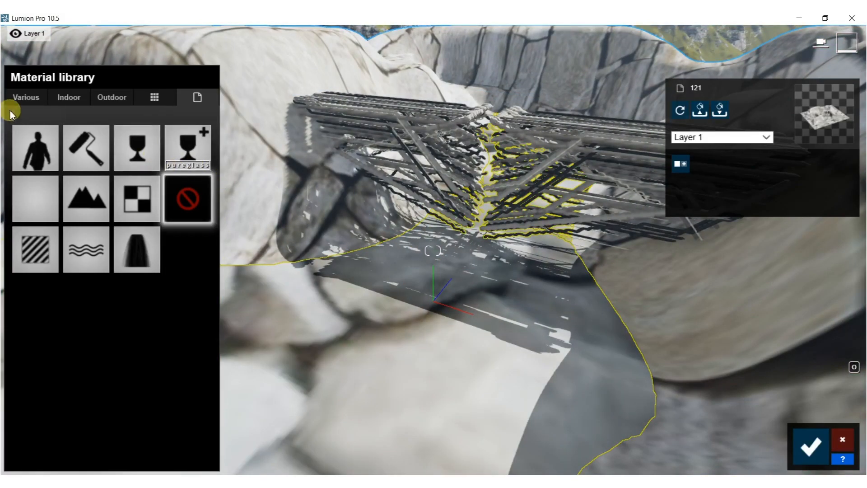
Compare several soil materials on the flat PEBBLES surface and apply Evermotion Swamp 001 2048.
click(26, 97)
click(147, 125)
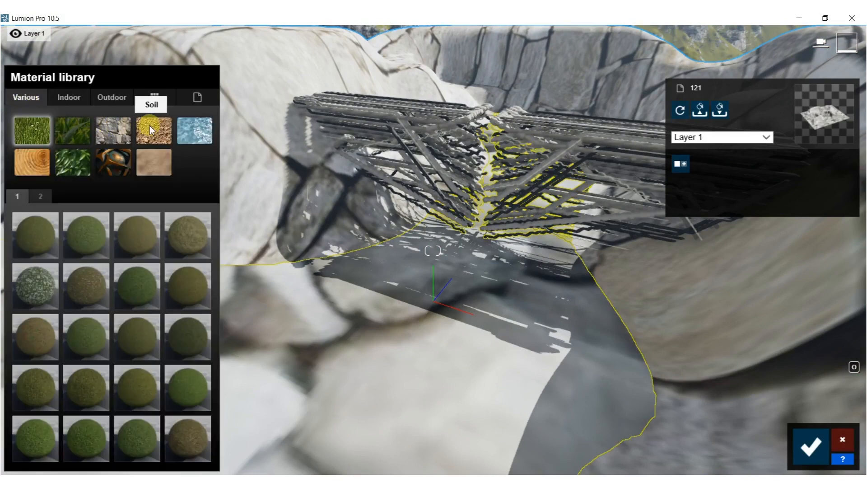
click(42, 286)
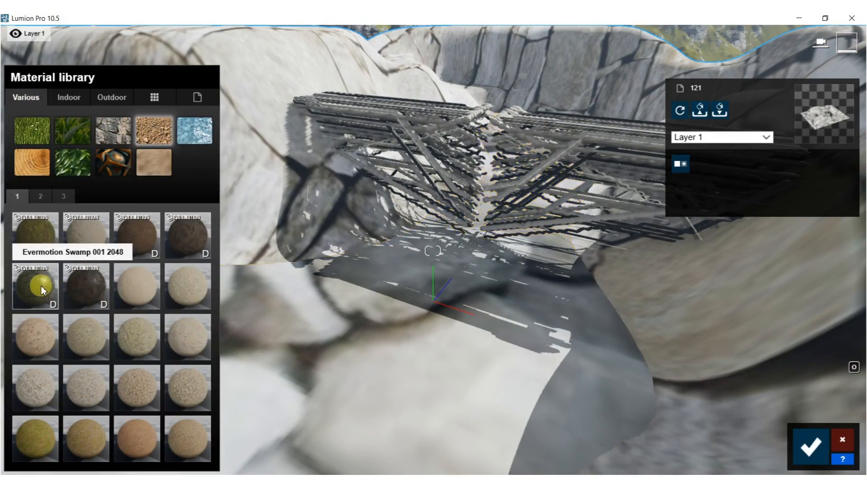
right_drag(382, 253, 384, 278)
scroll(385, 257, up, 5)
click(89, 290)
key(w)
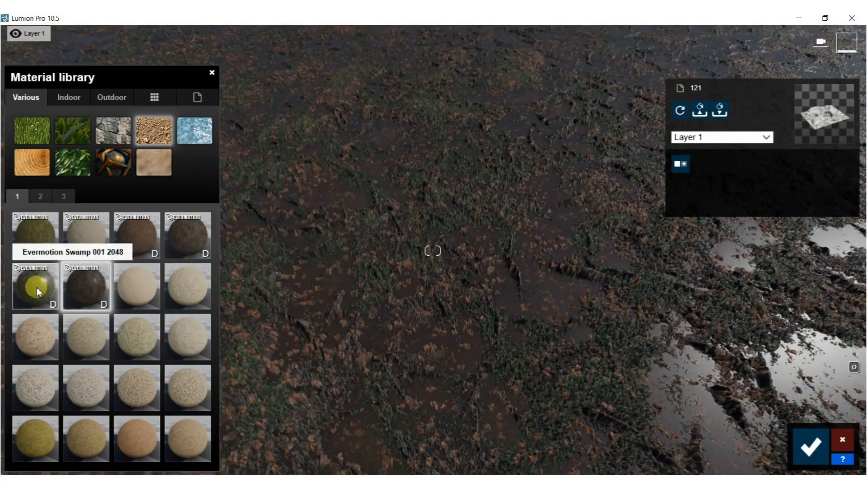
click(36, 288)
click(187, 248)
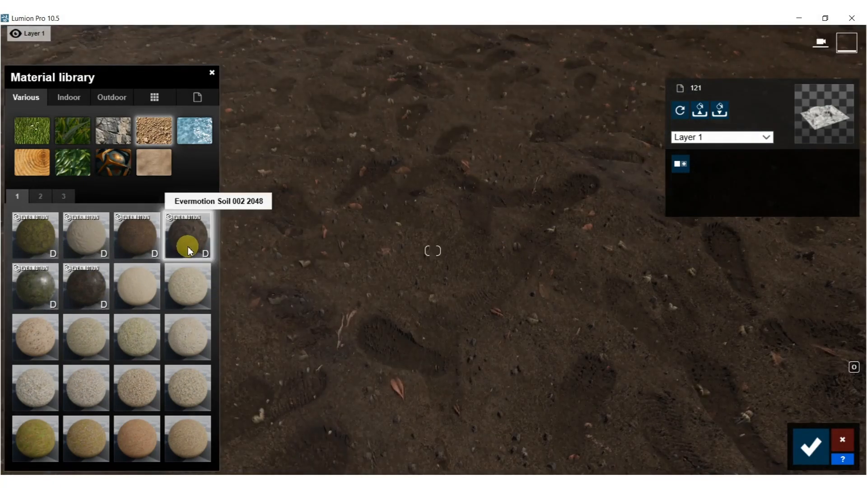
click(53, 288)
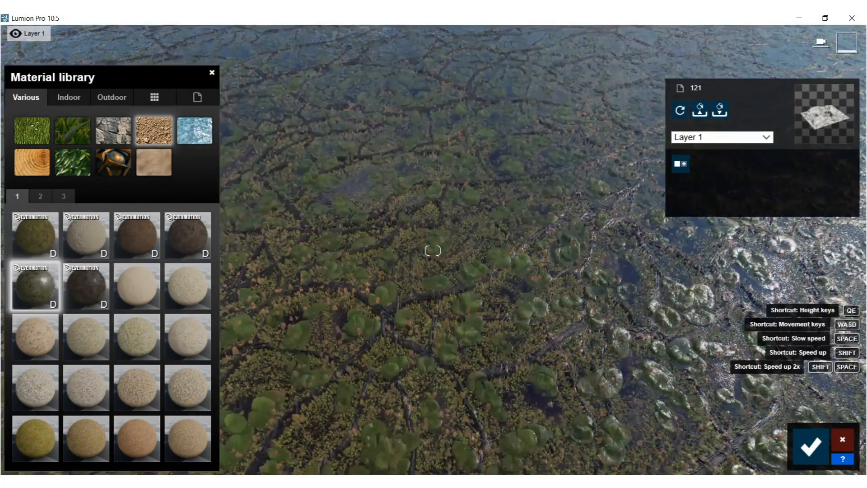
Increase the swamp material's custom map scale to about 3.73.
scroll(433, 251, down, 3)
click(34, 297)
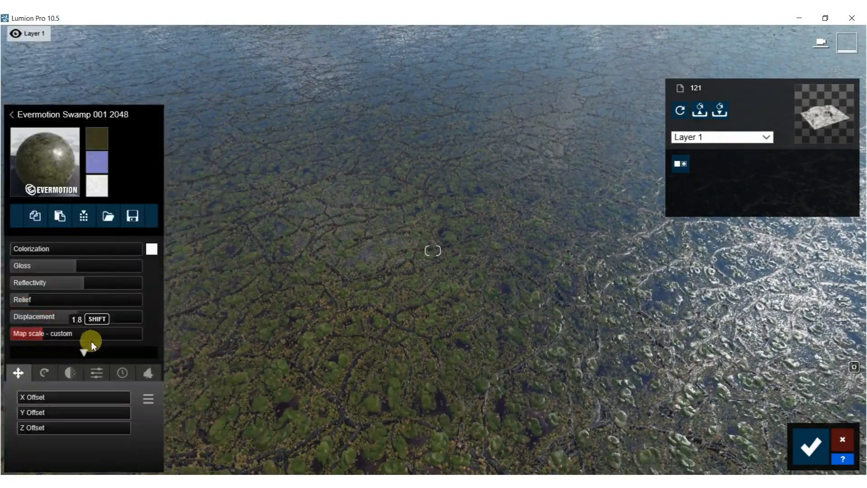
drag(47, 339, 859, 168)
right_drag(600, 280, 603, 187)
drag(40, 329, 860, 472)
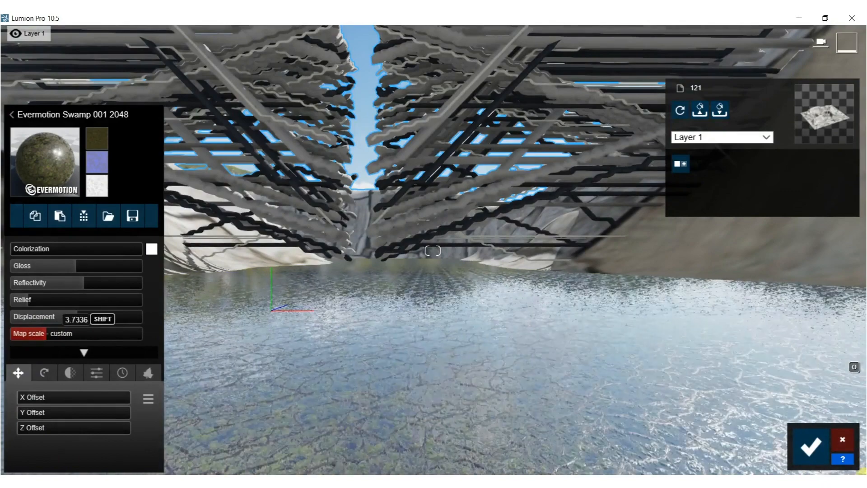
Try the AgedStone4 material on the sculpted rock slopes with a larger map scale.
right_drag(488, 436, 467, 279)
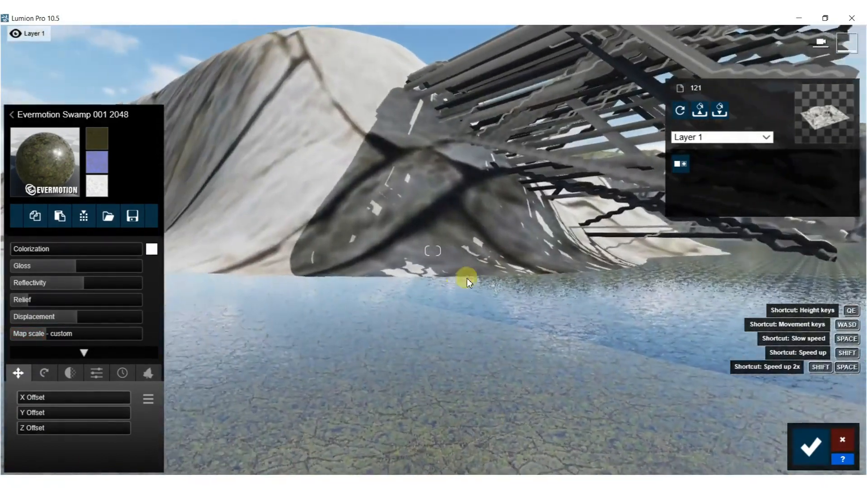
click(339, 170)
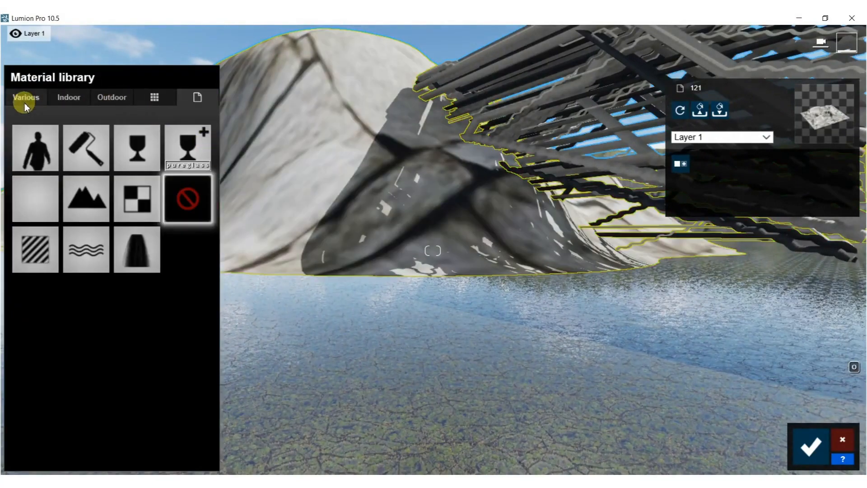
click(26, 98)
click(112, 163)
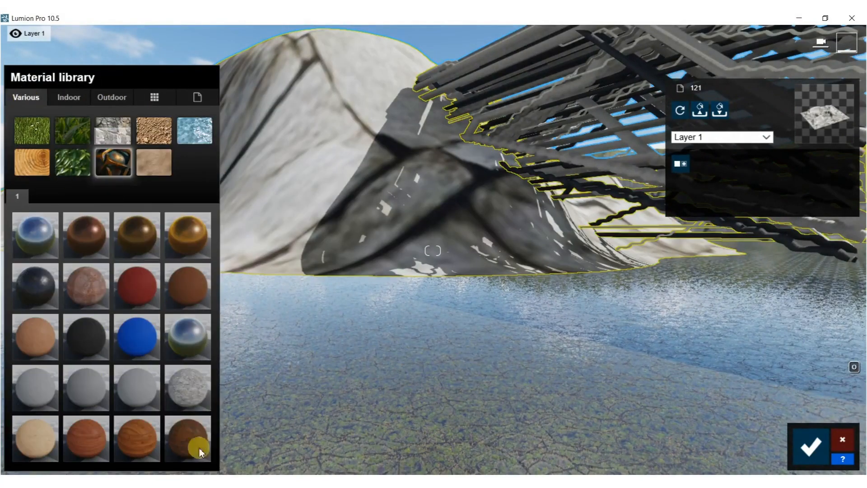
click(181, 383)
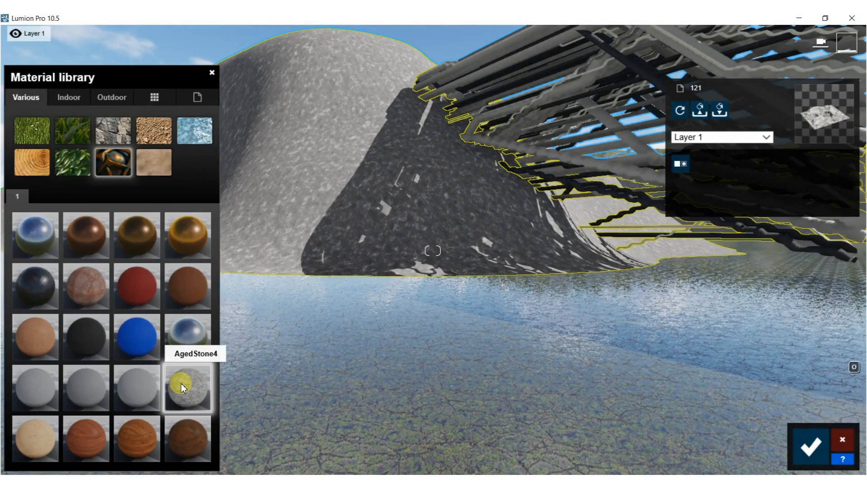
click(180, 384)
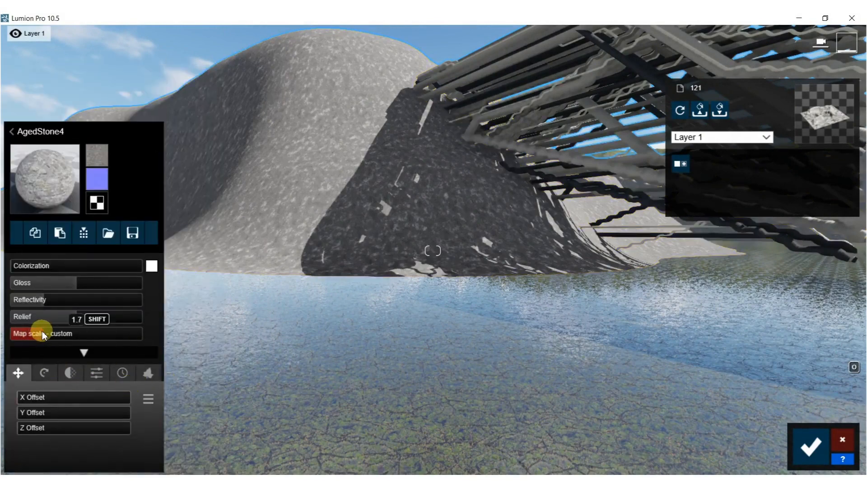
drag(70, 334, 78, 334)
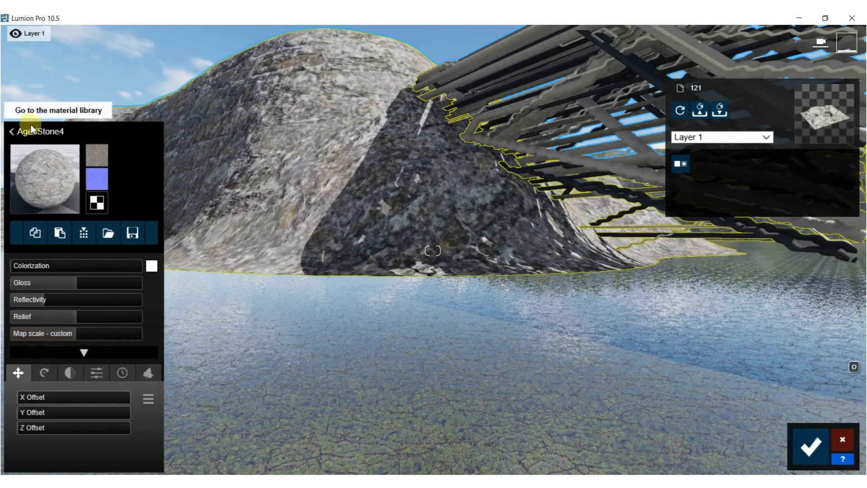
Apply the rock material Landscape 05 E to the sculpted slopes and enlarge its map scale.
click(12, 133)
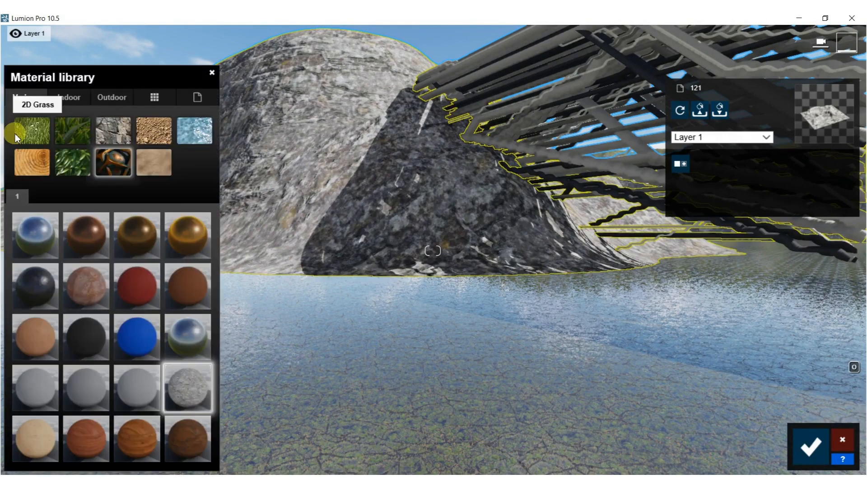
click(119, 138)
click(142, 377)
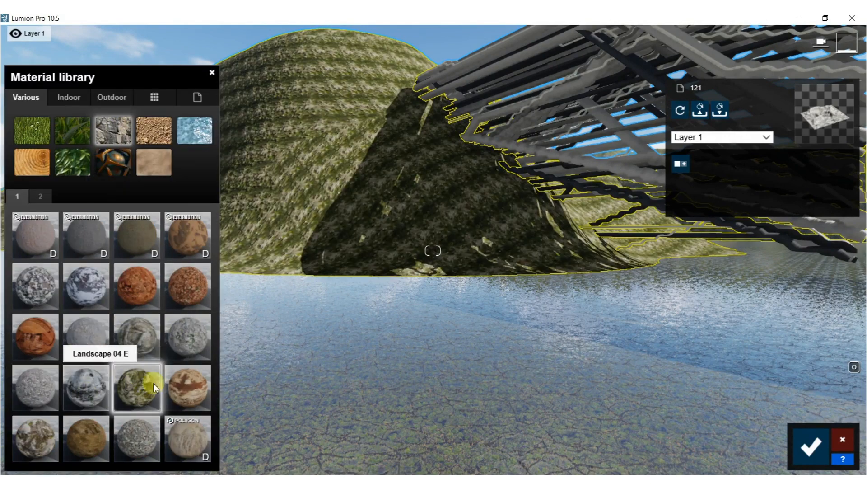
click(140, 384)
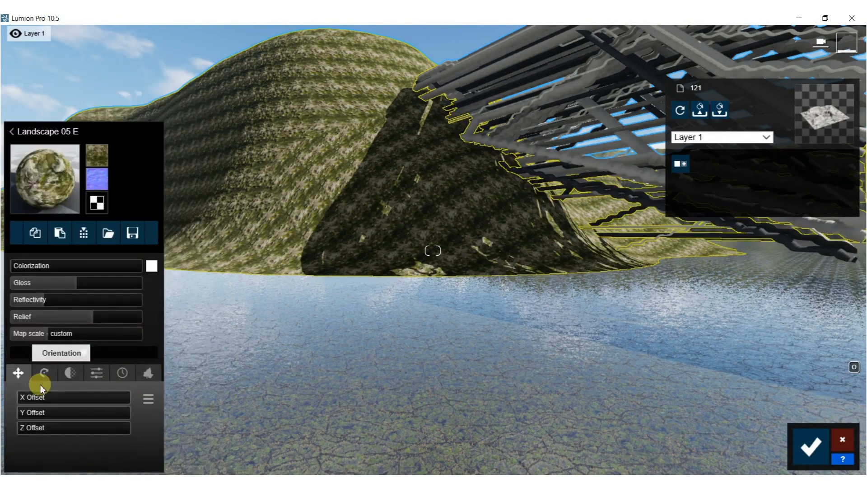
drag(40, 341, 64, 335)
Compare TransparentPlastic 003 with the clear blue indoor glass on the STONE_WALL pipes and keep the blue glass.
right_drag(357, 245, 492, 366)
key(w)
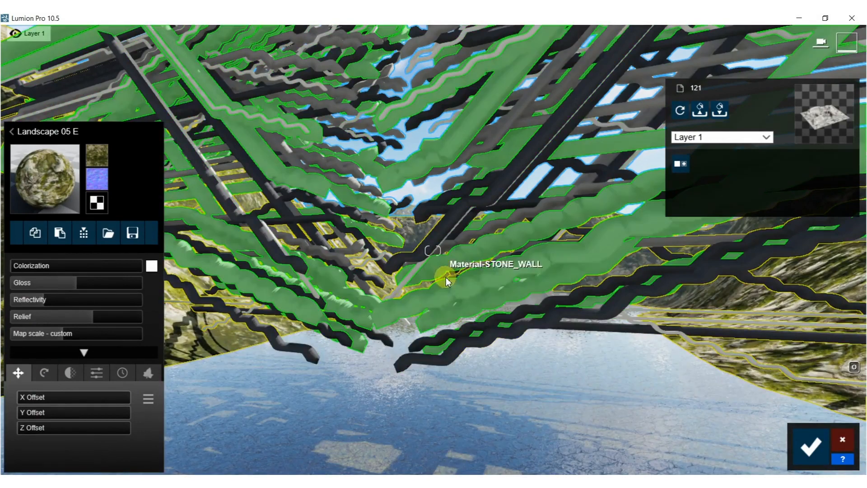
click(451, 285)
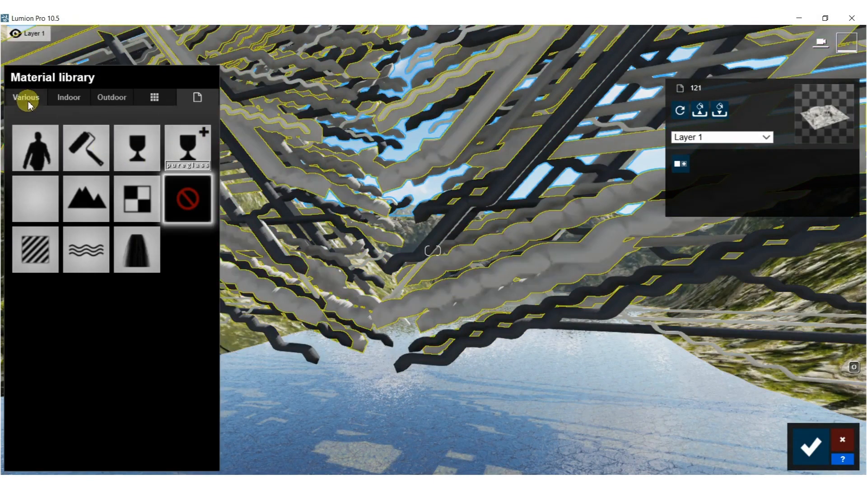
click(72, 98)
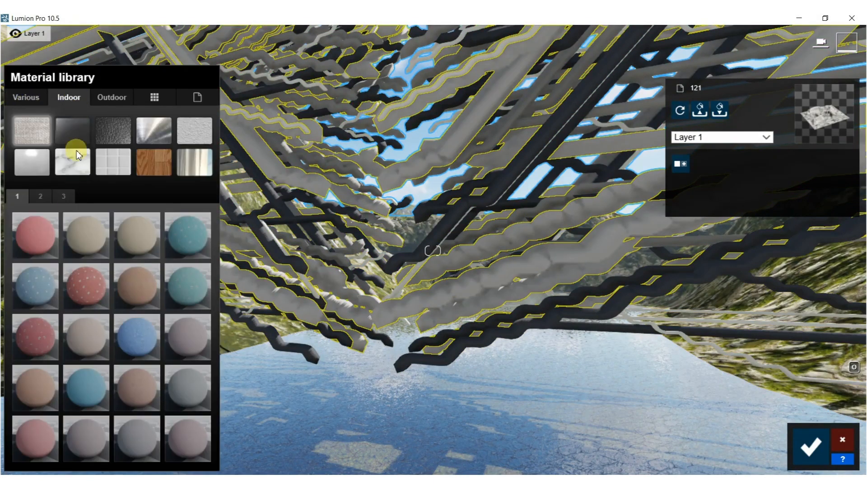
click(77, 123)
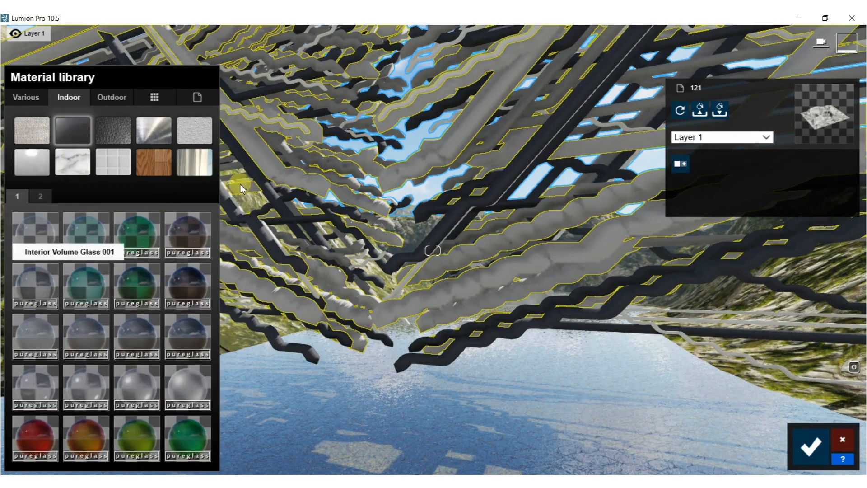
click(39, 196)
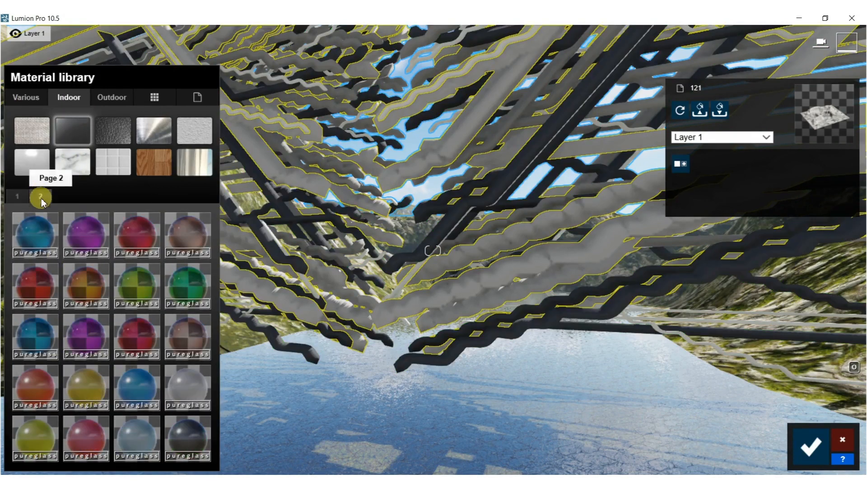
click(146, 389)
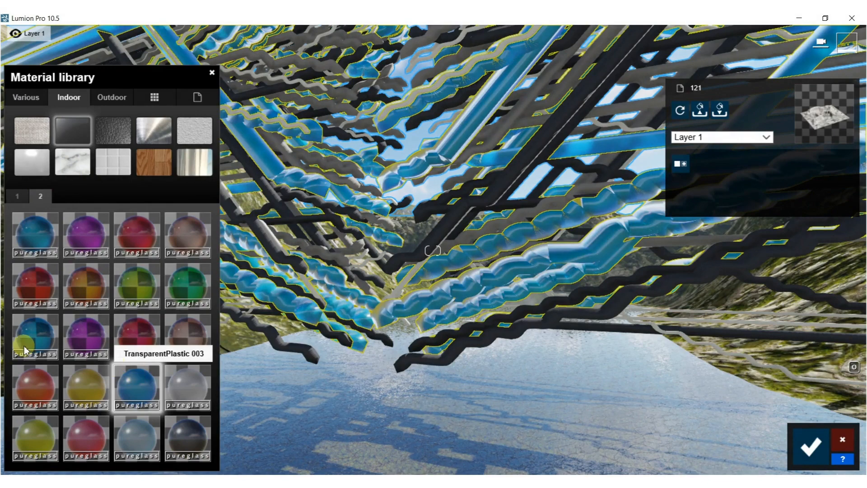
click(33, 336)
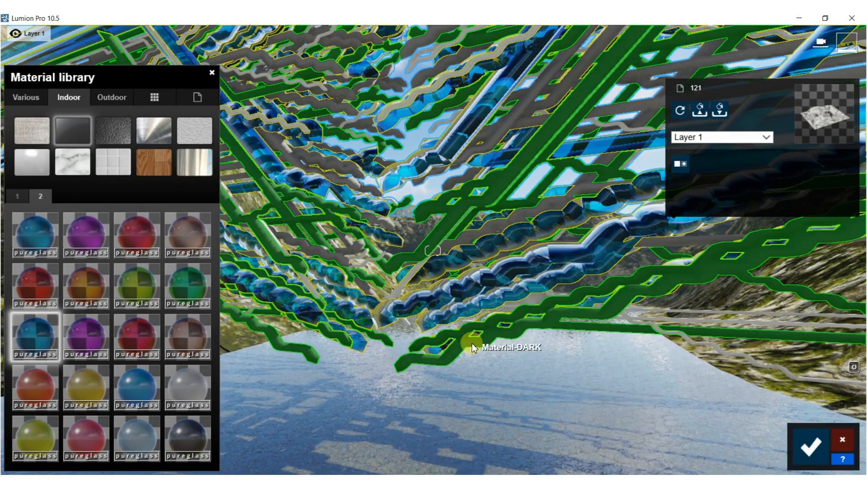
Apply a dark copper-brown metallic material from the various materials to the DARK pipes.
click(461, 330)
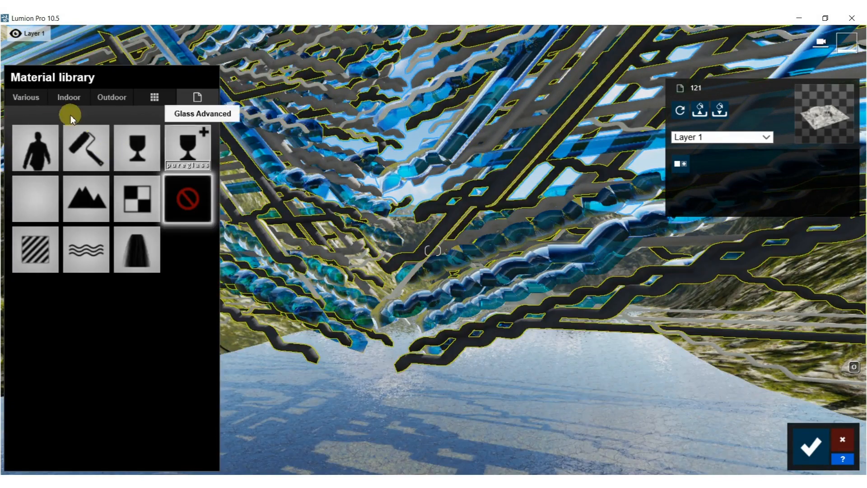
click(39, 98)
click(114, 161)
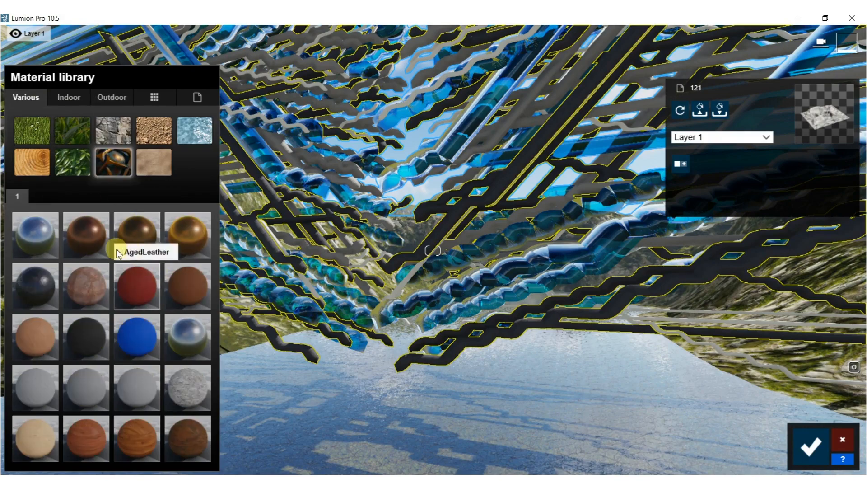
click(92, 246)
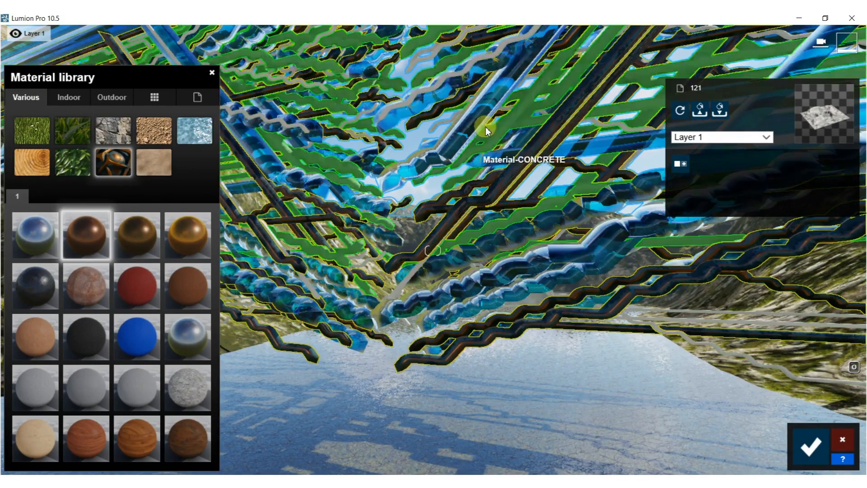
Compare green glass and TransparentPlastic 002 on the CONCRETE pipes, and settle on the clear yellow-green indoor glass.
click(498, 126)
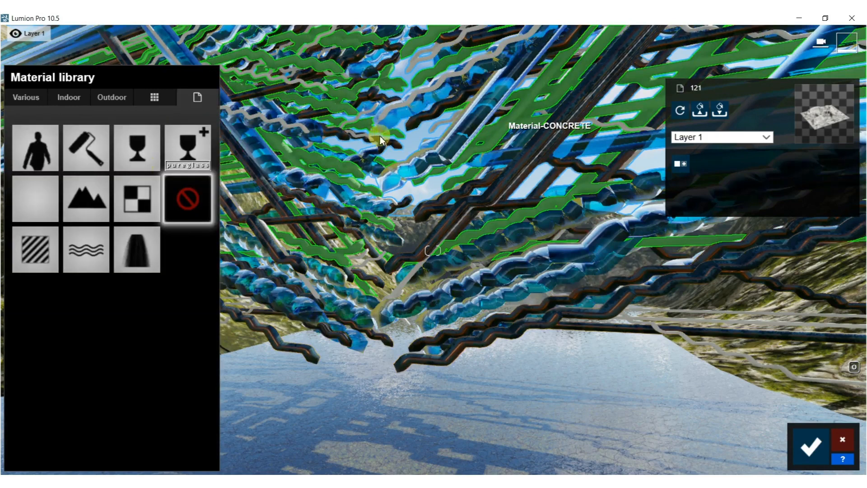
click(67, 97)
click(65, 131)
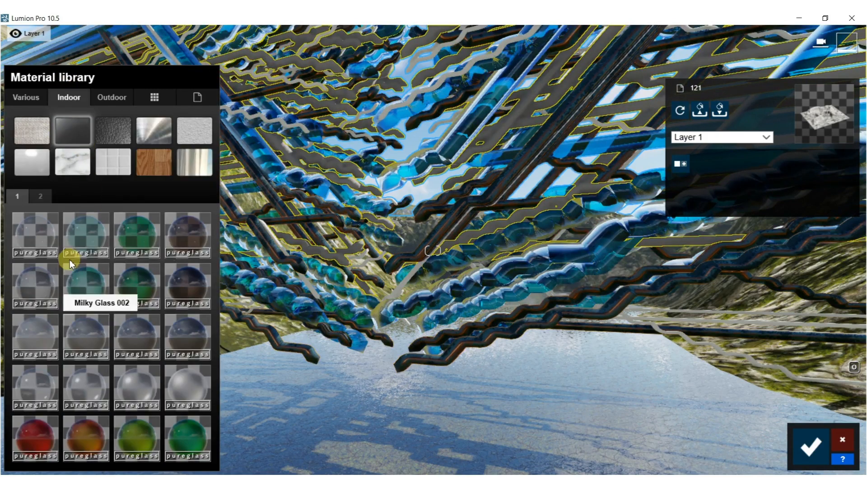
click(138, 434)
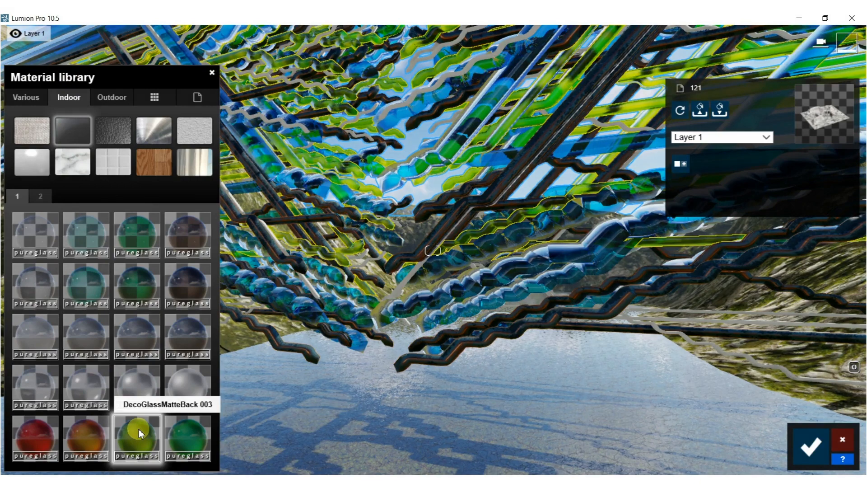
click(43, 202)
click(88, 384)
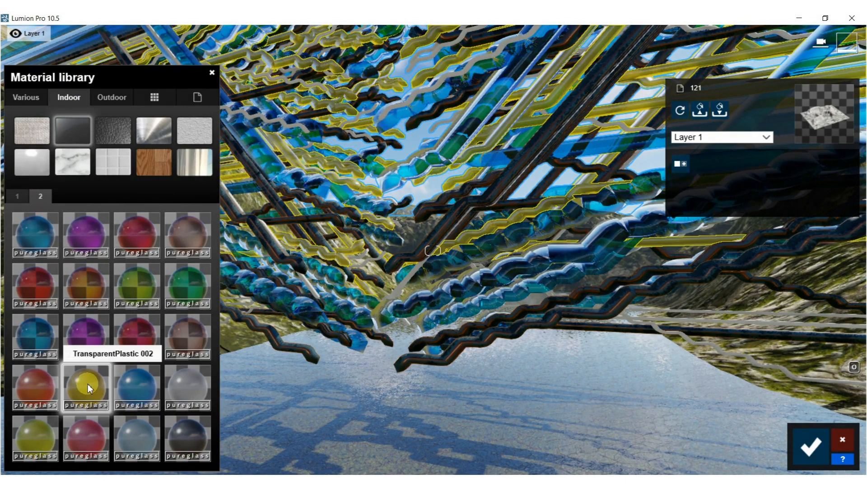
click(140, 278)
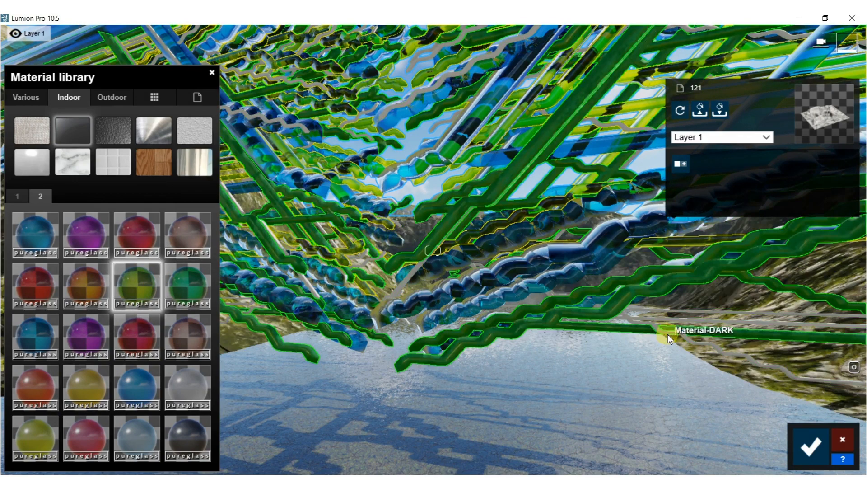
Apply the white indoor stone material Marble 013 1024 to the thin unassigned pipes.
click(701, 342)
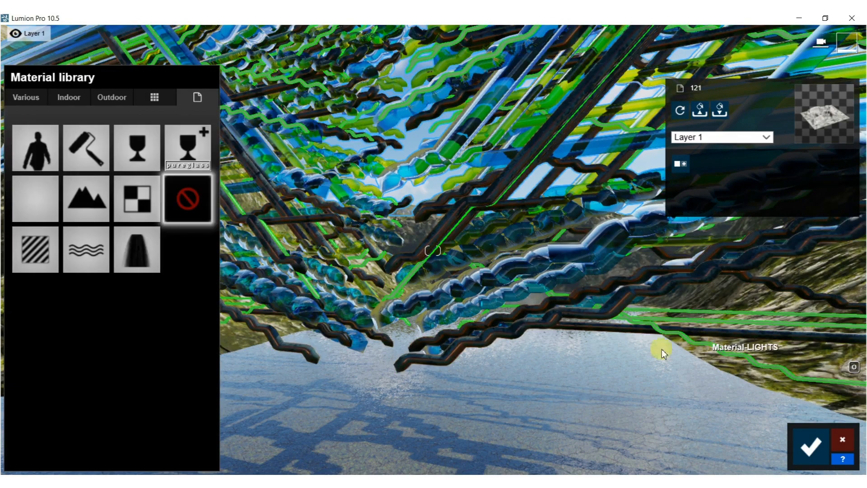
click(68, 97)
click(71, 155)
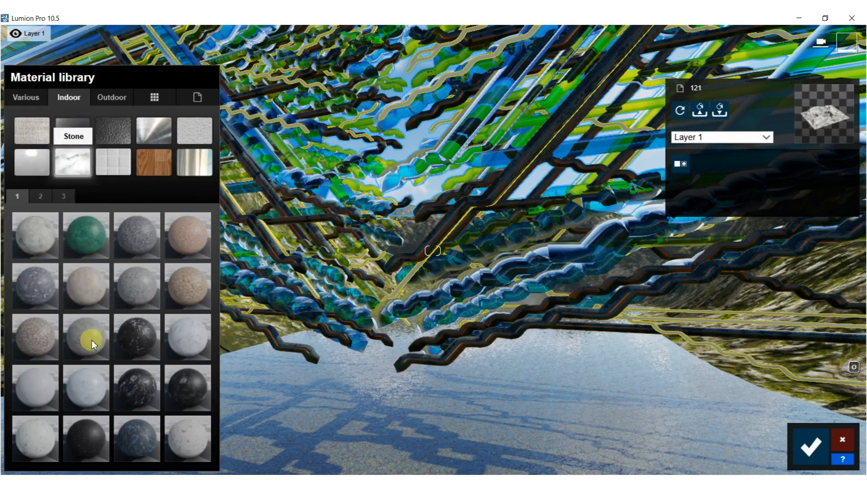
click(39, 377)
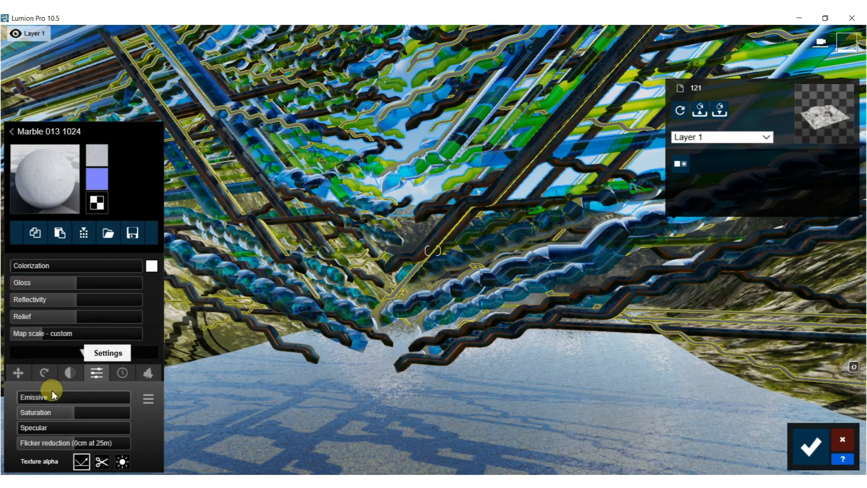
Make the thin marble pipes glow with an emissive value of 1.0 and save the material changes.
drag(29, 400, 46, 400)
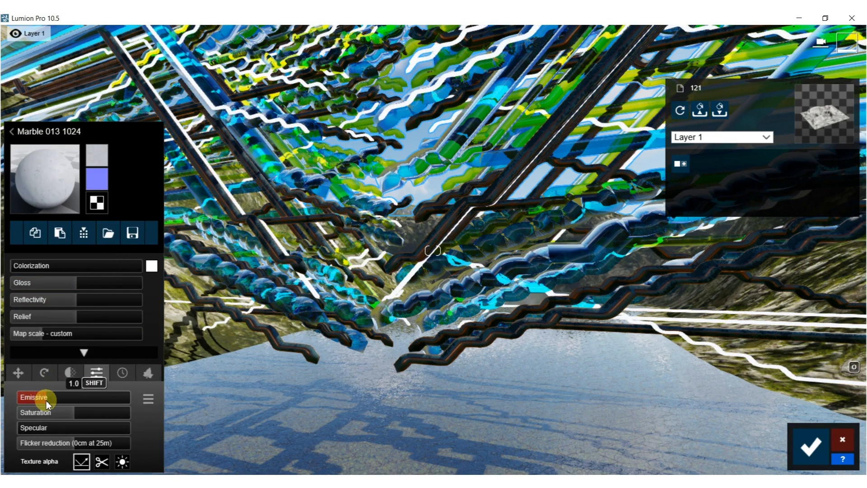
right_drag(493, 258, 537, 266)
key(s)
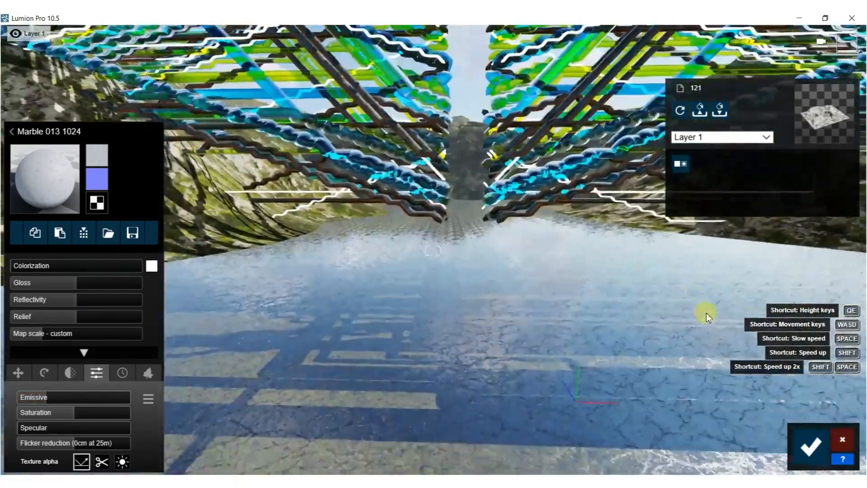
click(811, 446)
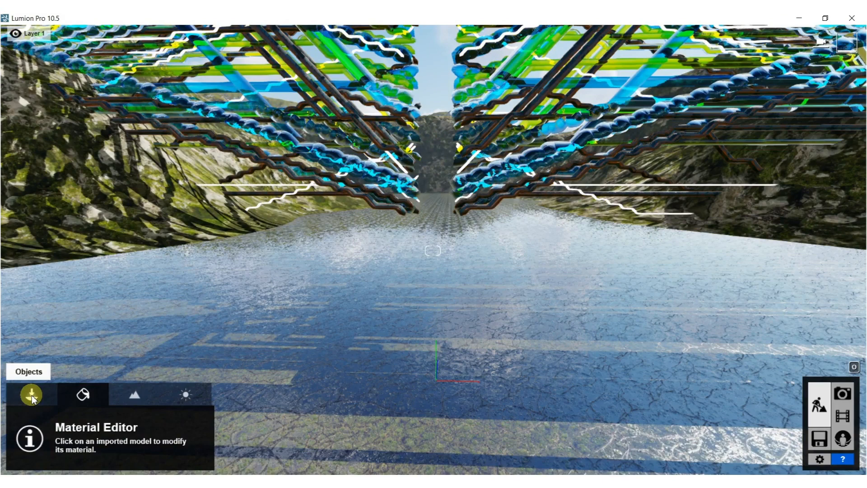
Place a large mossy boulder from the nature library's rocks on the water-like ground in front of the pipe structure.
click(31, 395)
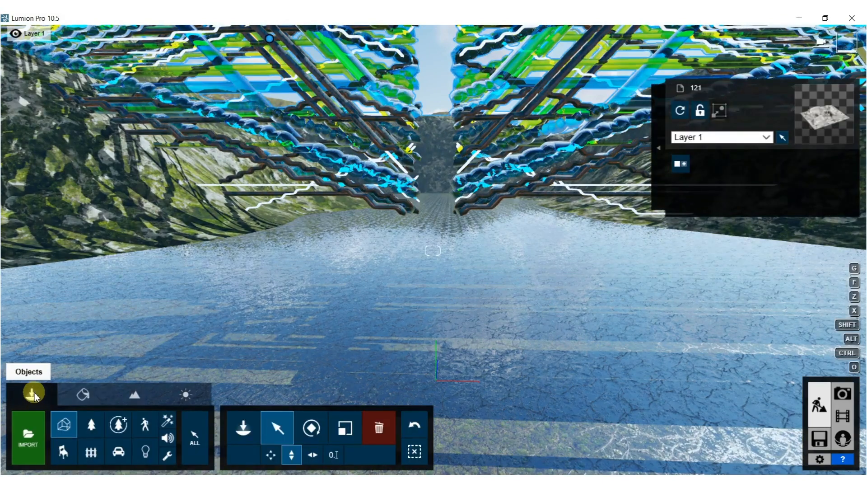
click(91, 428)
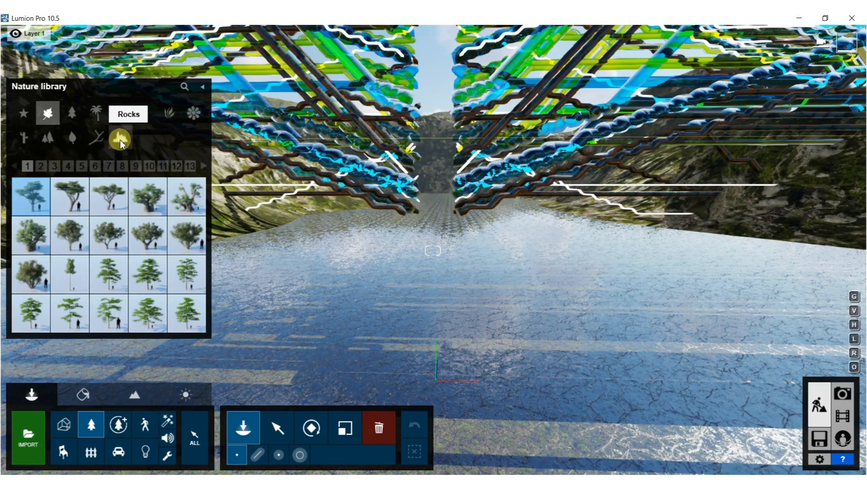
click(120, 140)
click(70, 276)
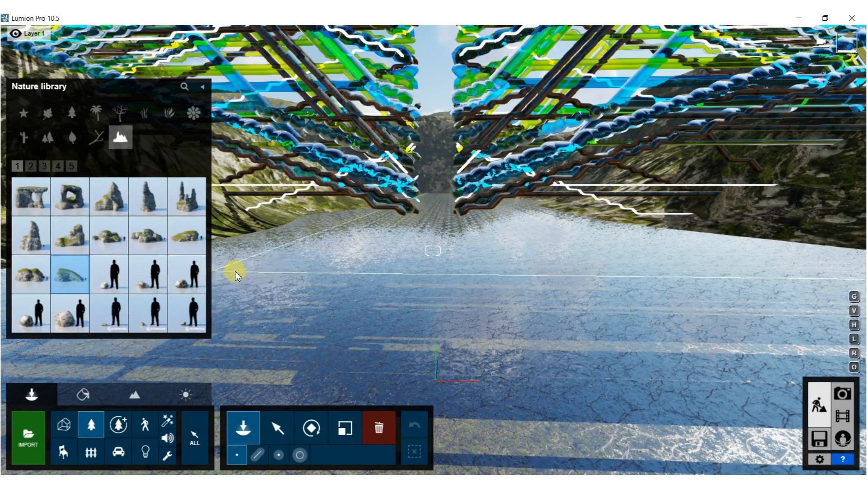
click(308, 271)
right_drag(308, 271, 181, 267)
right_drag(336, 197, 376, 203)
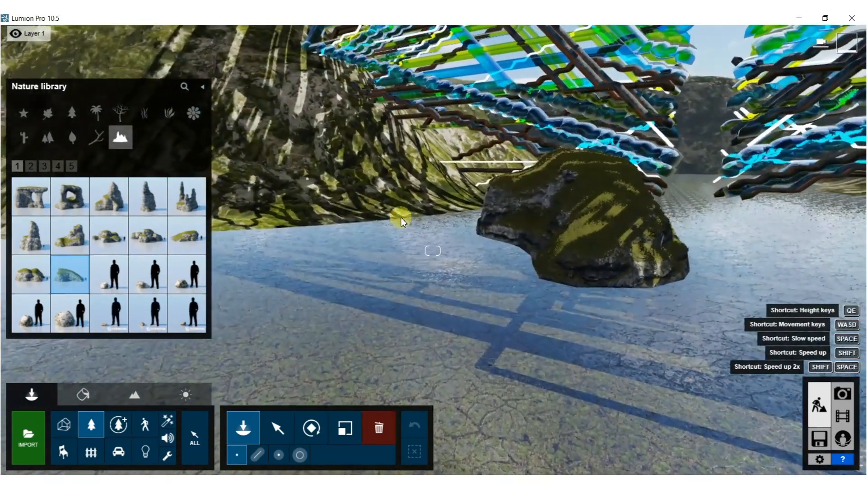
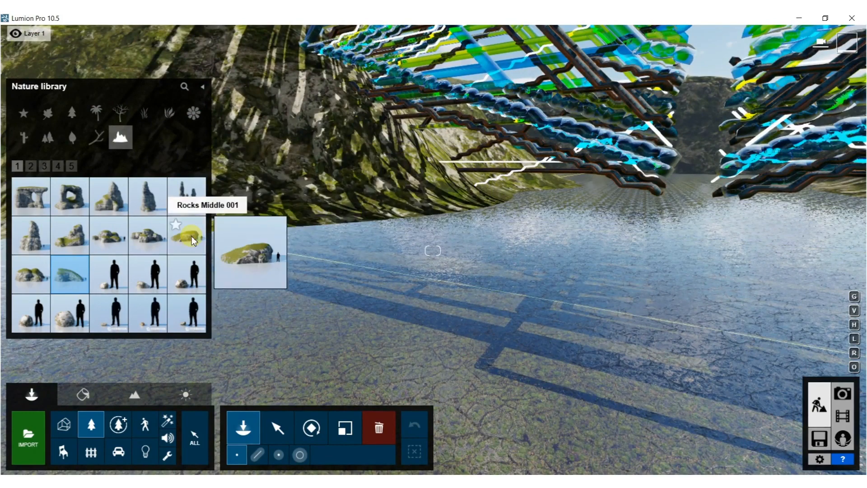
Place individual Rocks MiddleStones 002 and Rocks Middle 001 boulders along the waterline at the foot of the cliff beside the pipes.
click(147, 236)
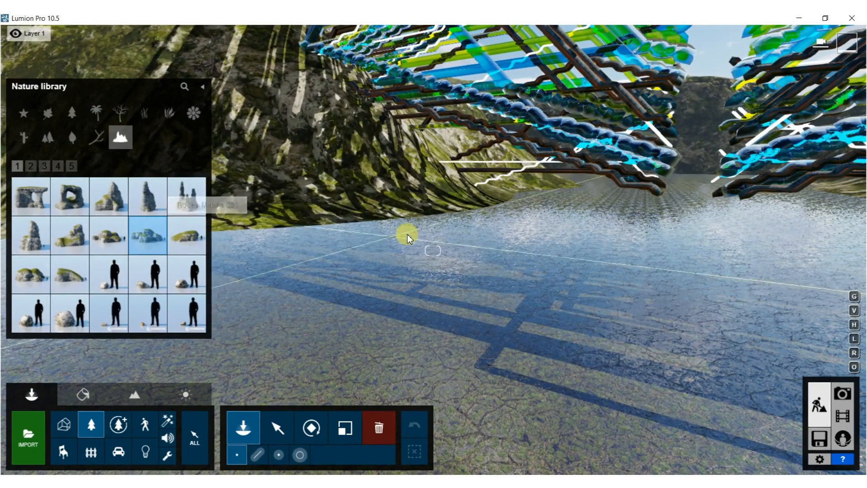
click(465, 213)
click(258, 238)
right_drag(259, 239, 230, 234)
click(199, 242)
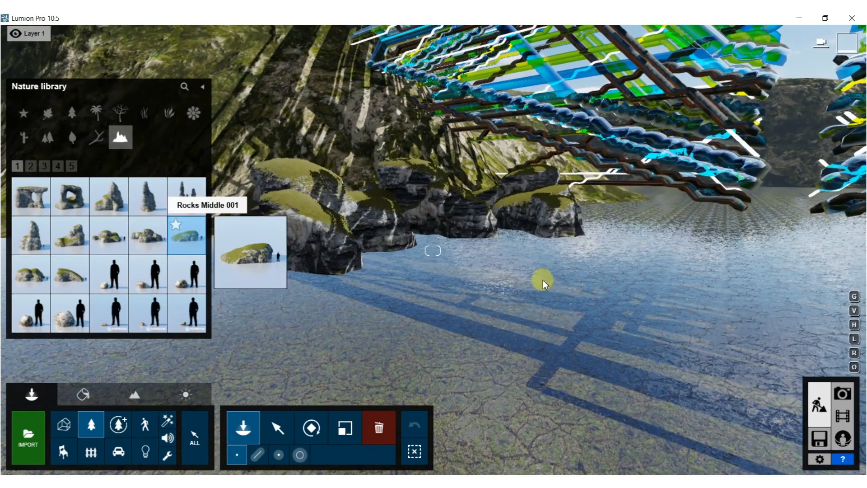
right_drag(497, 248, 389, 244)
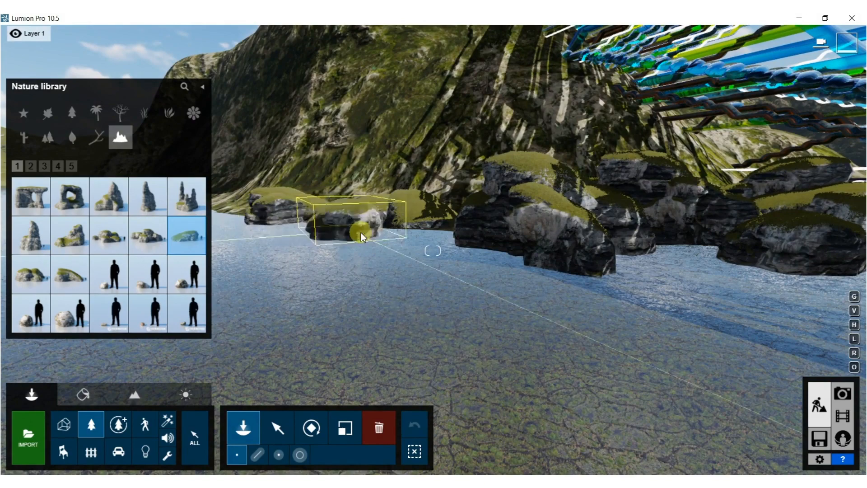
mouse_move(414, 216)
right_down()
mouse_move(418, 289)
mouse_move(455, 184)
right_up()
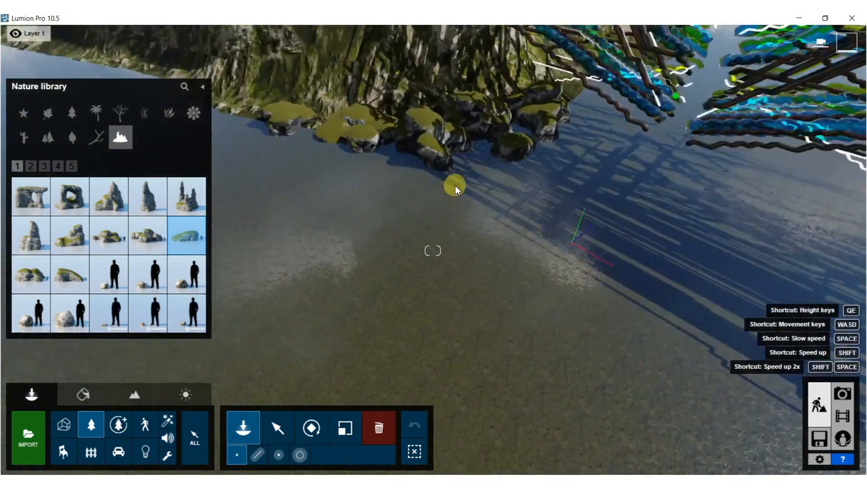
Switch to brush placement with a reduced density and paint clusters of mossy rocks along the cliff's shoreline beside the pipe structure.
click(299, 454)
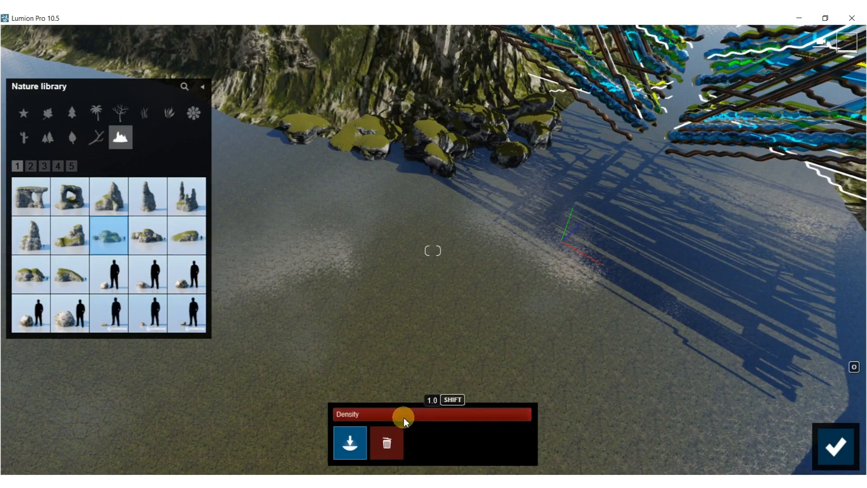
drag(393, 156, 289, 128)
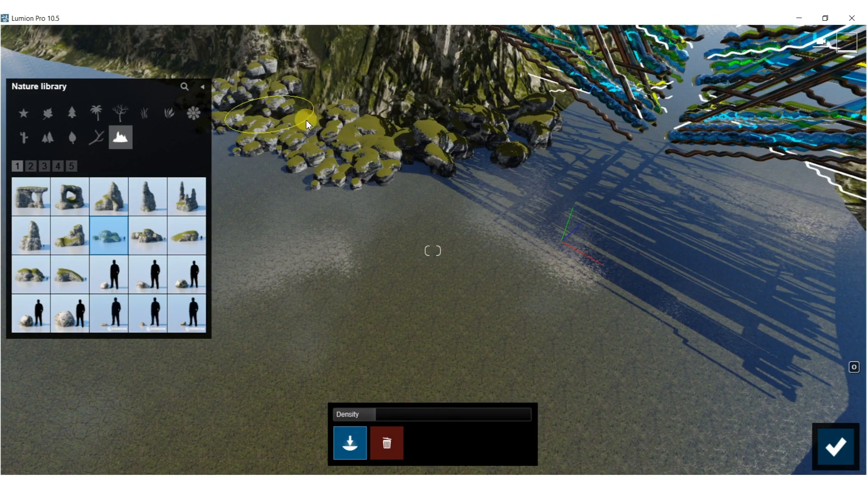
drag(369, 103, 419, 104)
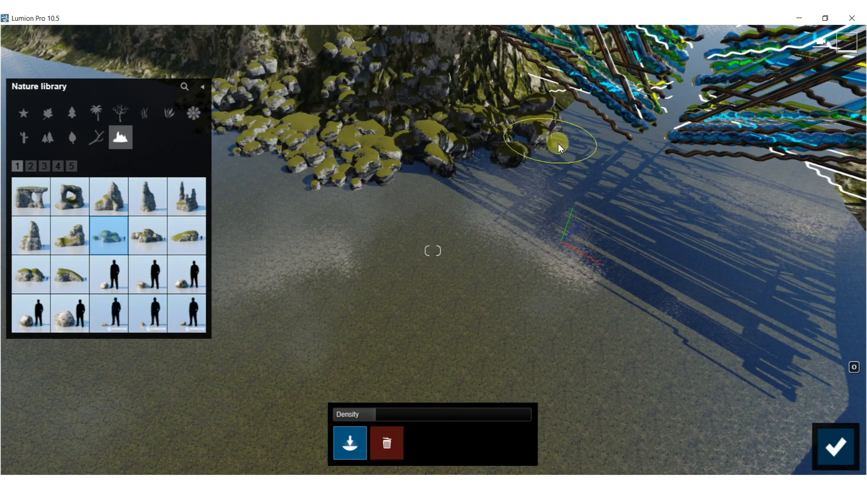
right_drag(619, 161, 554, 175)
drag(555, 175, 600, 184)
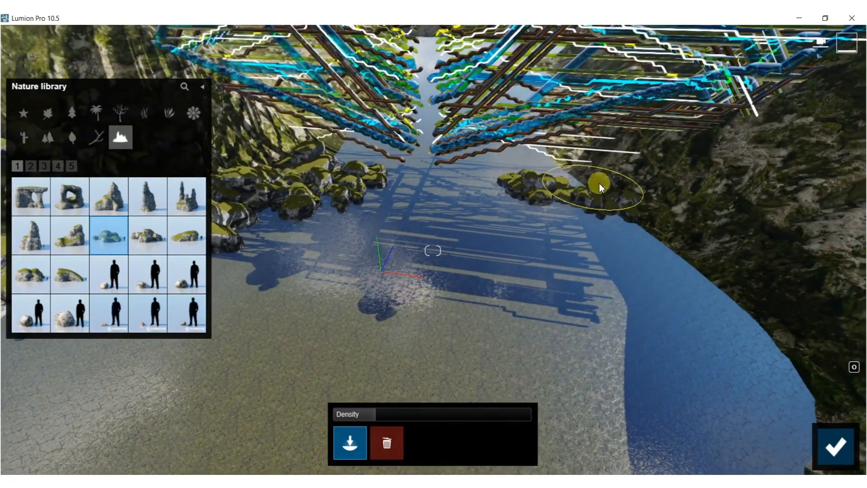
Paint Rocks MiddleStones 002 along the opposite shoreline in front of and beneath the pipe structure.
click(159, 240)
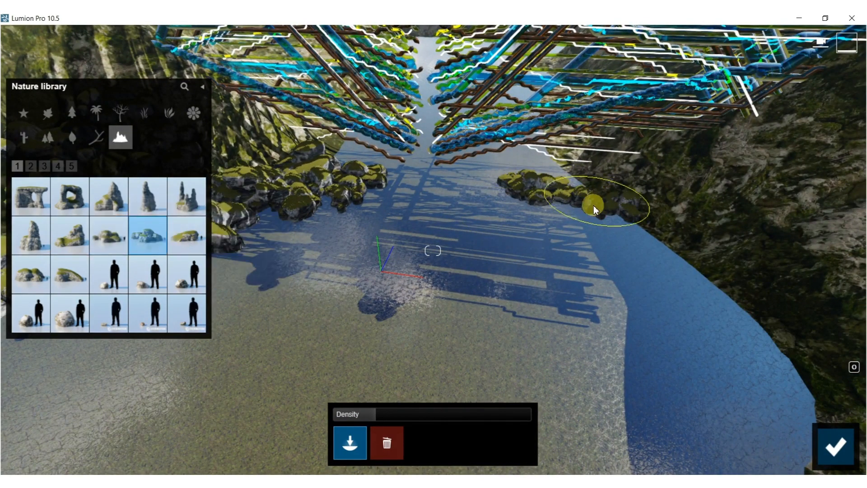
mouse_move(597, 183)
mouse_down()
mouse_move(603, 211)
mouse_move(719, 265)
mouse_move(795, 384)
mouse_up()
mouse_move(479, 271)
right_down()
mouse_move(407, 226)
mouse_move(389, 195)
mouse_move(470, 168)
right_up()
drag(440, 160, 395, 148)
mouse_move(561, 165)
right_down()
mouse_move(556, 171)
mouse_move(566, 173)
right_up()
key(w)
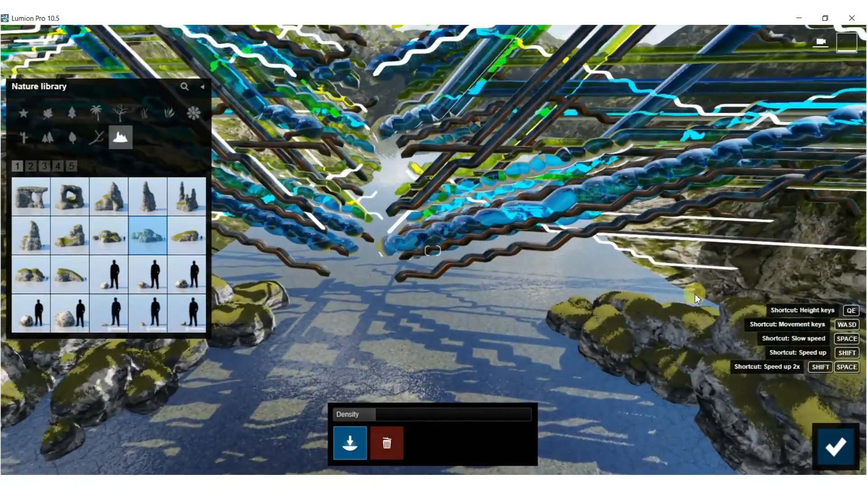
mouse_move(520, 312)
right_down()
mouse_move(520, 267)
mouse_move(519, 329)
right_up()
key(w)
right_drag(536, 377, 668, 397)
Paint a wide patch of Rocks MiddleStones 002 along one bank on the rear side of the pipe structure.
key(s)
right_drag(252, 267, 362, 265)
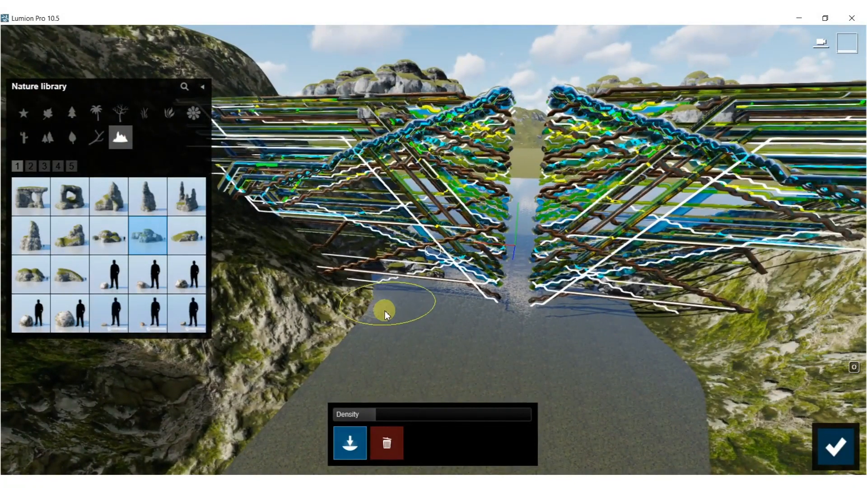
mouse_move(385, 312)
mouse_down()
mouse_move(327, 340)
mouse_move(214, 311)
mouse_up()
Fill both river banks behind the pipe structure with painted Rocks Middle 002 boulders.
click(28, 275)
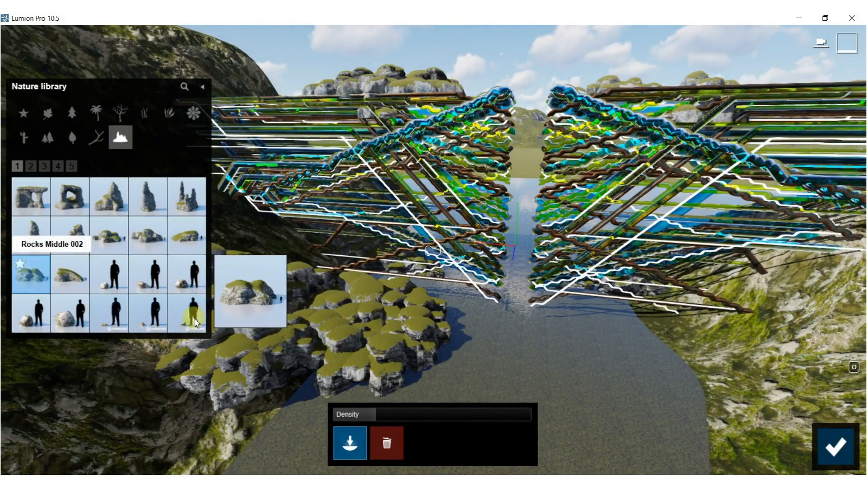
mouse_move(124, 404)
mouse_down()
mouse_move(202, 441)
mouse_move(269, 391)
mouse_up()
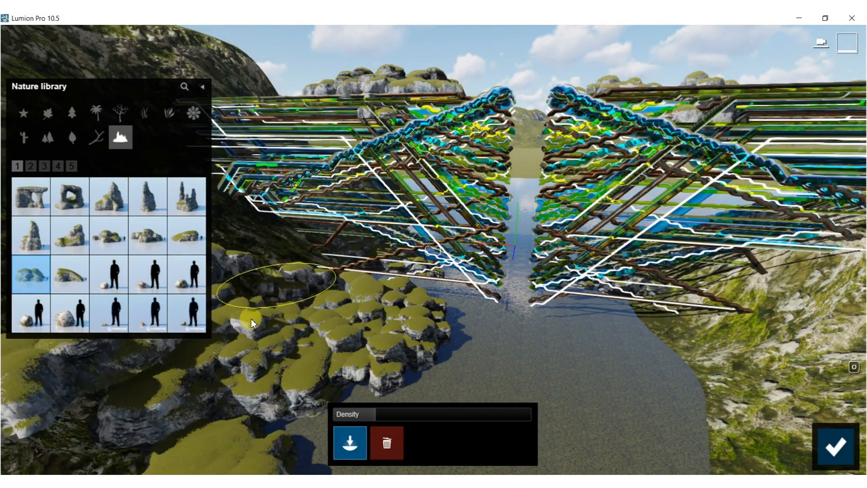
mouse_move(243, 321)
right_down()
mouse_move(338, 335)
mouse_move(460, 289)
mouse_move(454, 265)
mouse_move(443, 269)
right_up()
mouse_move(443, 269)
mouse_down()
mouse_move(471, 296)
mouse_move(570, 325)
mouse_move(529, 400)
mouse_move(465, 381)
mouse_move(413, 309)
mouse_up()
mouse_move(413, 309)
right_down()
mouse_move(402, 281)
mouse_move(431, 245)
mouse_move(600, 215)
mouse_move(587, 226)
right_up()
mouse_move(587, 227)
mouse_down()
mouse_move(625, 226)
mouse_move(654, 110)
mouse_up()
right_drag(542, 167, 289, 135)
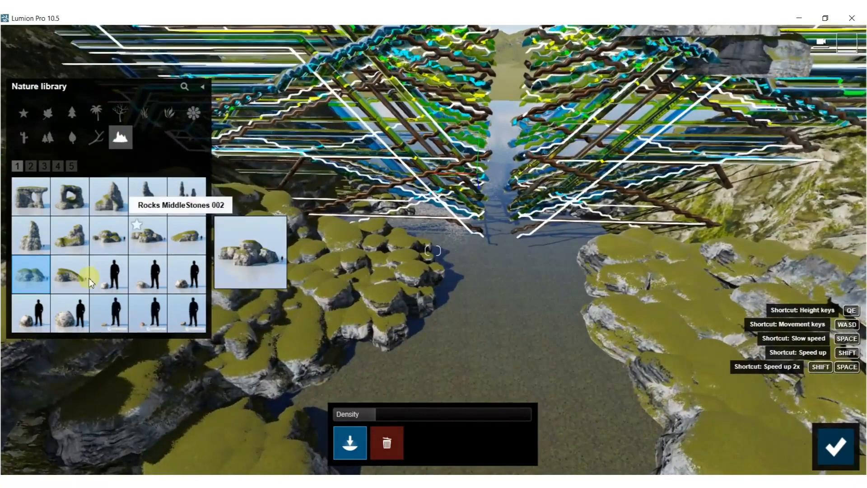
Paint the low sloping mossy boulder over the rocky bank behind the pipes and along the headland further down the water.
click(81, 280)
drag(769, 294, 775, 319)
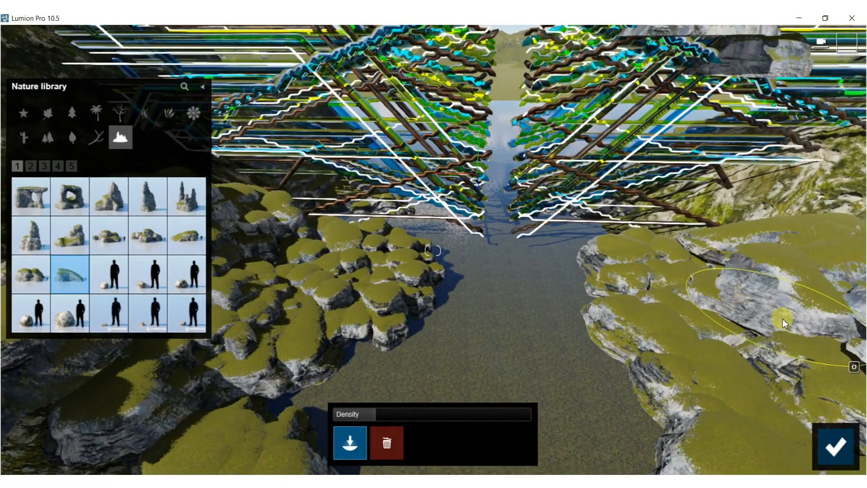
right_drag(789, 365, 500, 268)
mouse_move(500, 268)
mouse_down()
mouse_move(337, 242)
mouse_move(242, 175)
mouse_move(229, 252)
mouse_move(412, 222)
mouse_up()
mouse_move(411, 223)
right_down()
mouse_move(513, 232)
mouse_move(530, 265)
right_up()
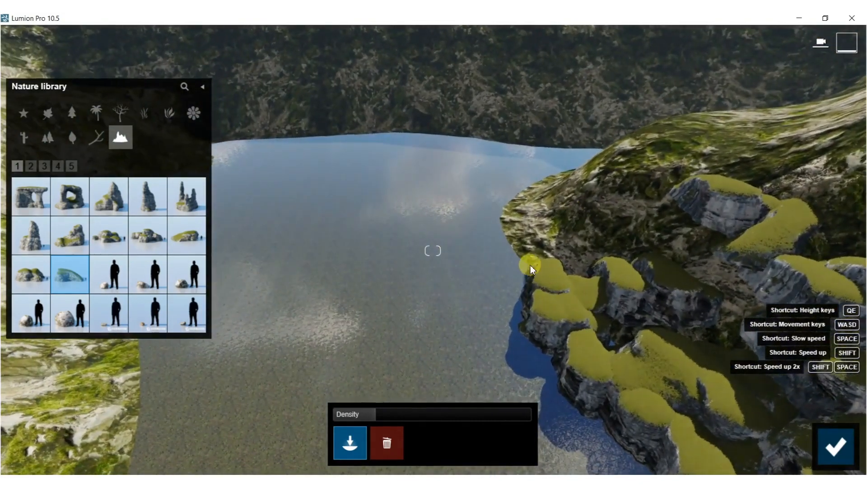
drag(530, 265, 511, 227)
drag(557, 171, 593, 199)
Continue painting the sloping mossy boulders along the bare opposite bank, its upper slope and the far shore of the pool.
mouse_move(402, 197)
right_down()
mouse_move(250, 288)
mouse_move(258, 316)
right_up()
mouse_move(258, 316)
mouse_down()
mouse_move(307, 277)
mouse_move(351, 176)
mouse_up()
drag(380, 121, 467, 109)
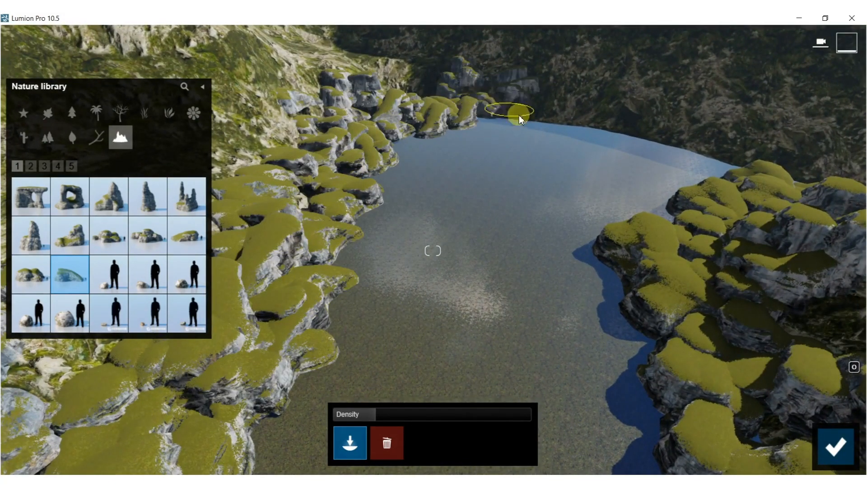
drag(629, 134, 709, 159)
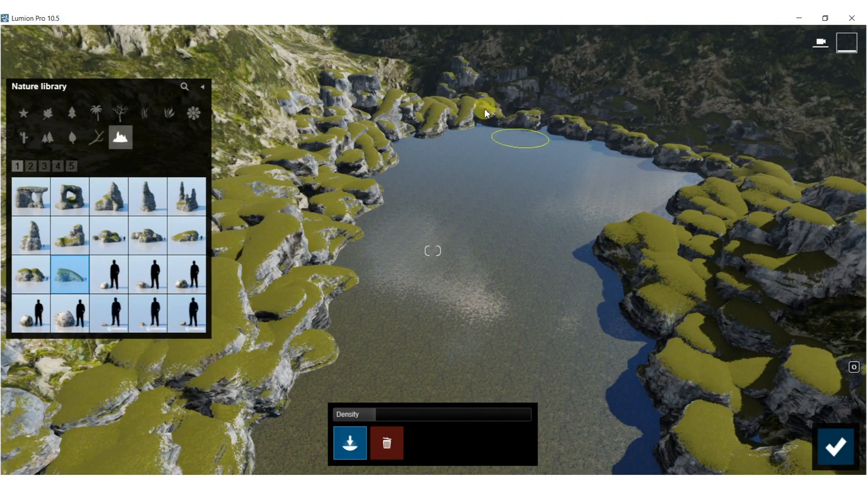
drag(300, 115, 251, 202)
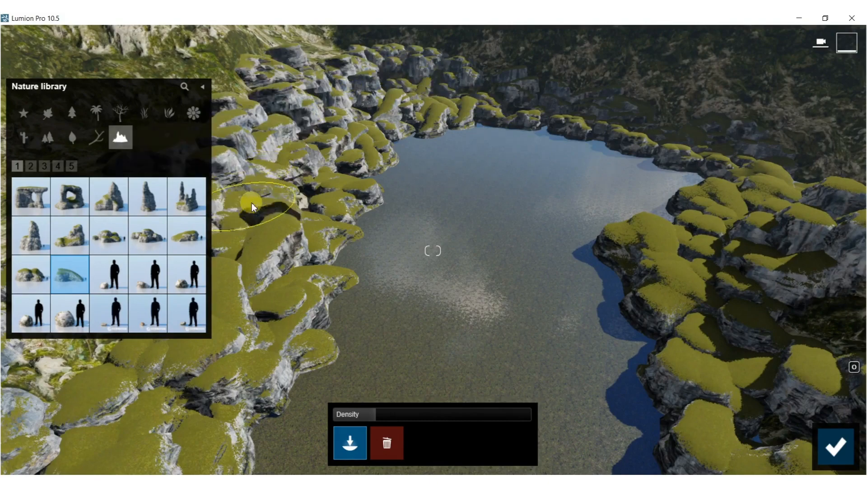
Paint the sloping mossy boulders along both shores of the open water in front of the pipe structure.
mouse_move(605, 124)
right_down()
mouse_move(511, 109)
mouse_move(384, 167)
mouse_move(294, 159)
mouse_move(226, 73)
right_up()
key(a)
right_drag(587, 122, 663, 155)
key(s)
key(s)
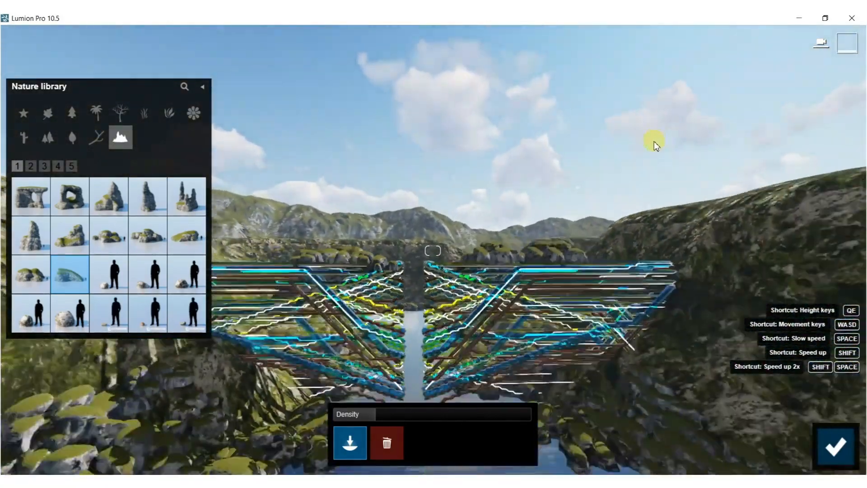
mouse_move(392, 171)
right_down()
mouse_move(348, 227)
mouse_move(328, 226)
right_up()
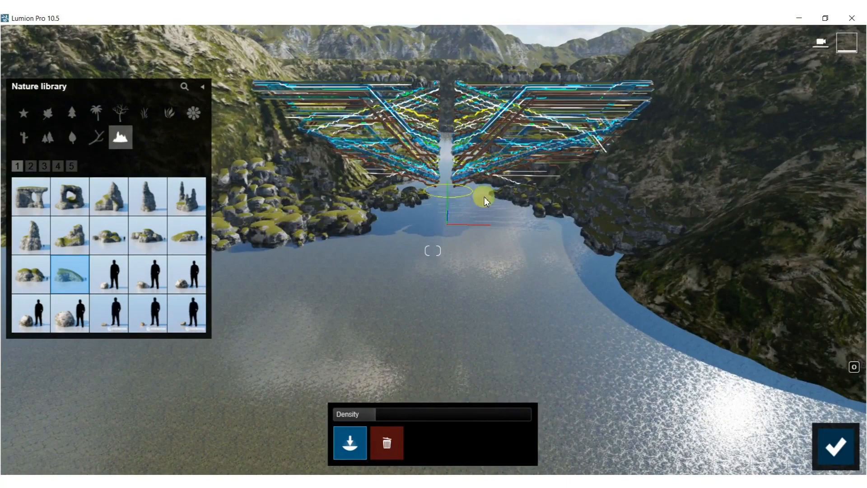
mouse_move(603, 276)
mouse_down()
mouse_move(681, 313)
mouse_move(735, 244)
mouse_up()
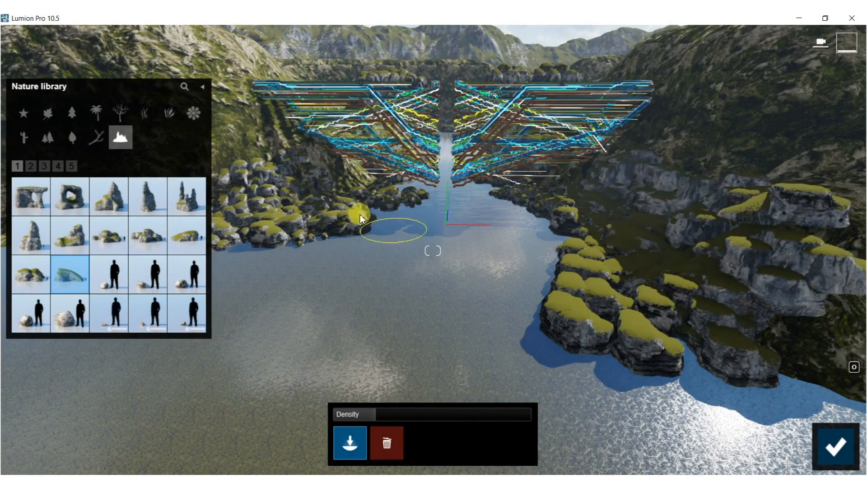
right_drag(250, 166, 309, 121)
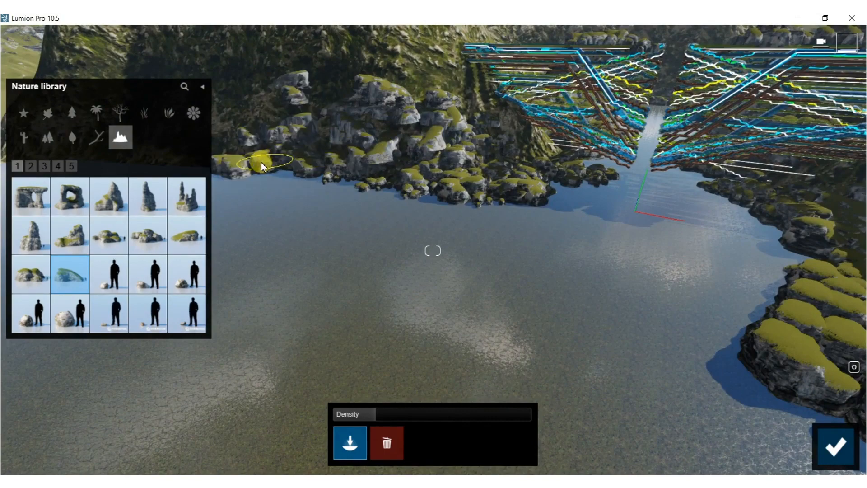
Scatter small round stones along the waterline on both banks in front of the pipes, and finish the brush placement.
right_drag(491, 169, 497, 223)
key(w)
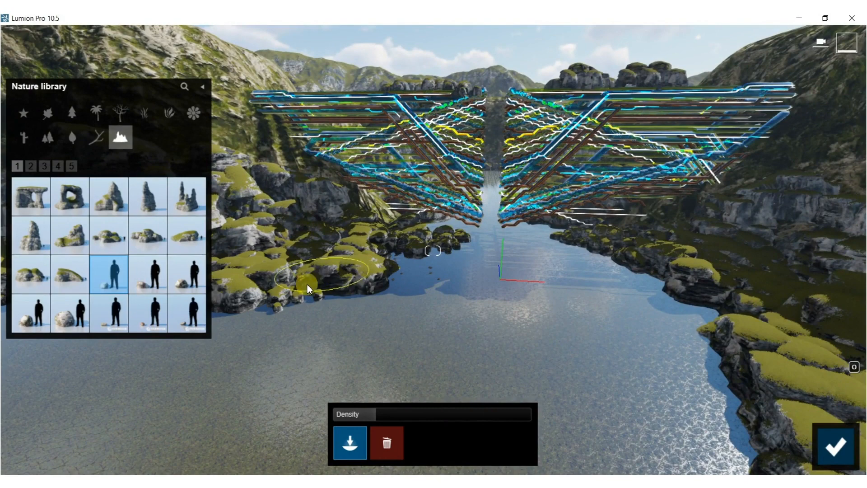
click(67, 313)
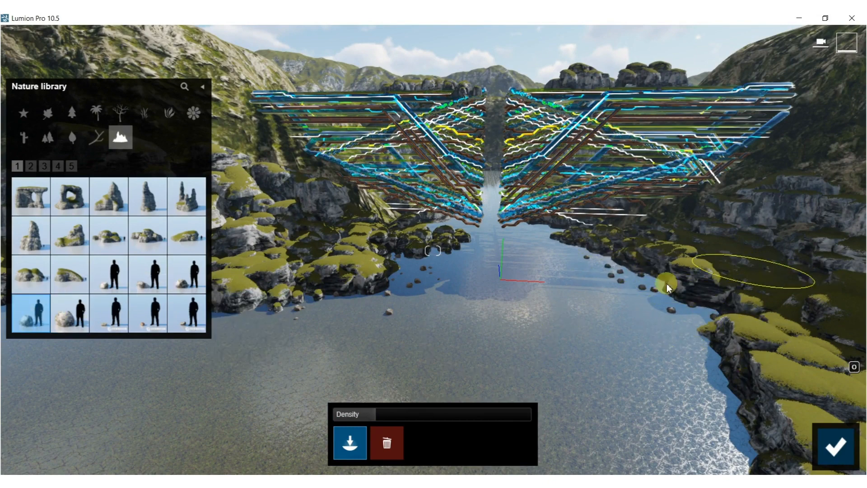
right_drag(383, 166, 436, 131)
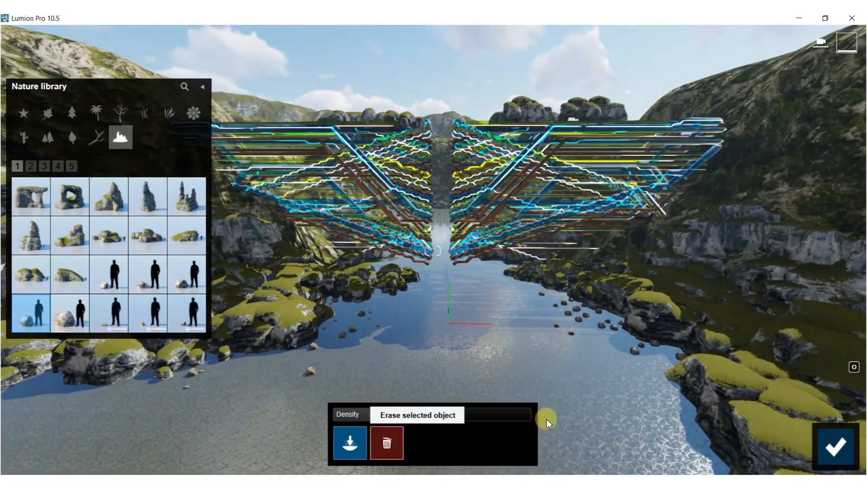
click(819, 457)
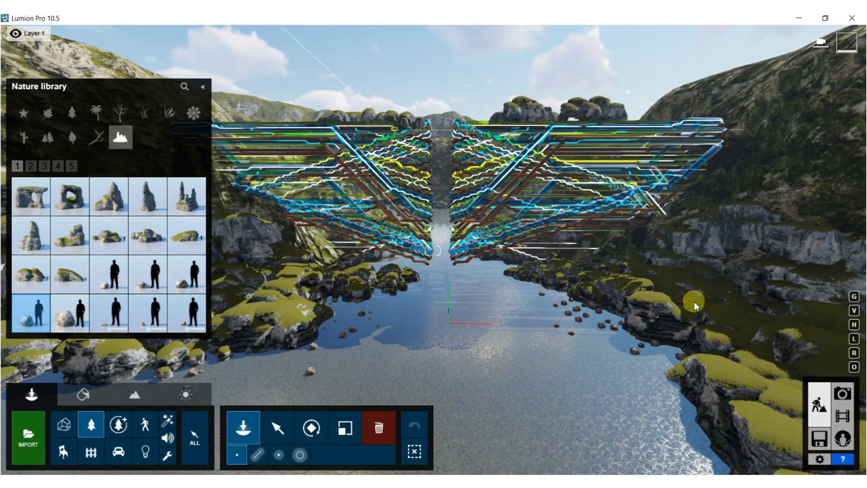
Box-select the rocks painted on top of the pipe structure and delete them.
click(277, 427)
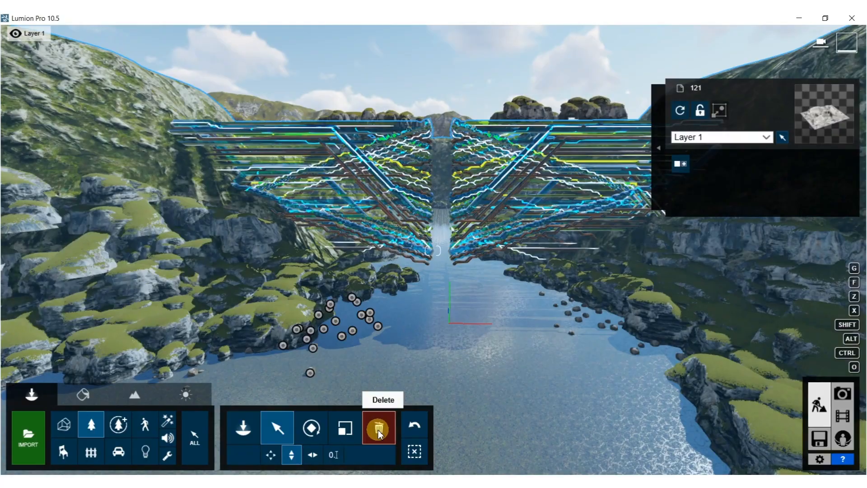
click(378, 429)
key(ctrl)
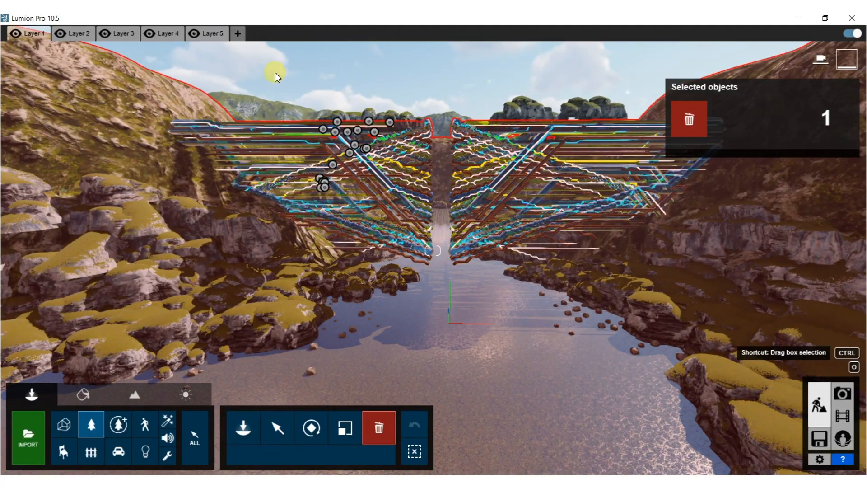
right_drag(357, 154, 316, 68)
key(w)
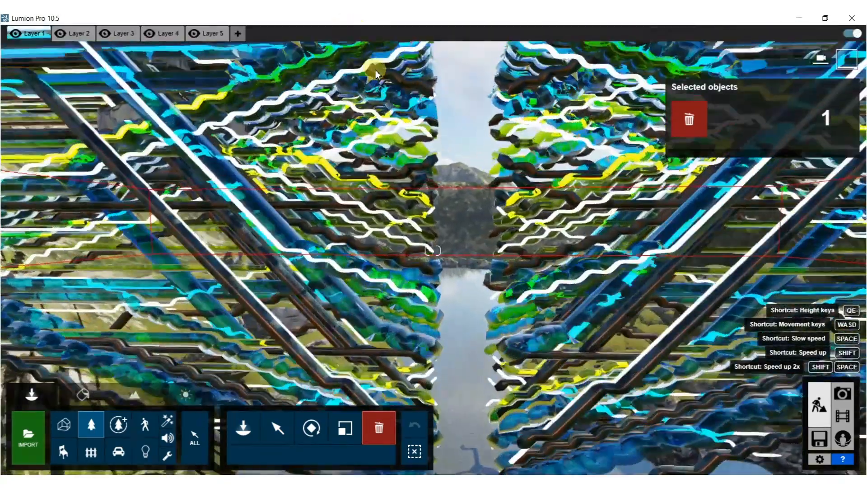
key(w)
right_drag(387, 120, 587, 106)
key(s)
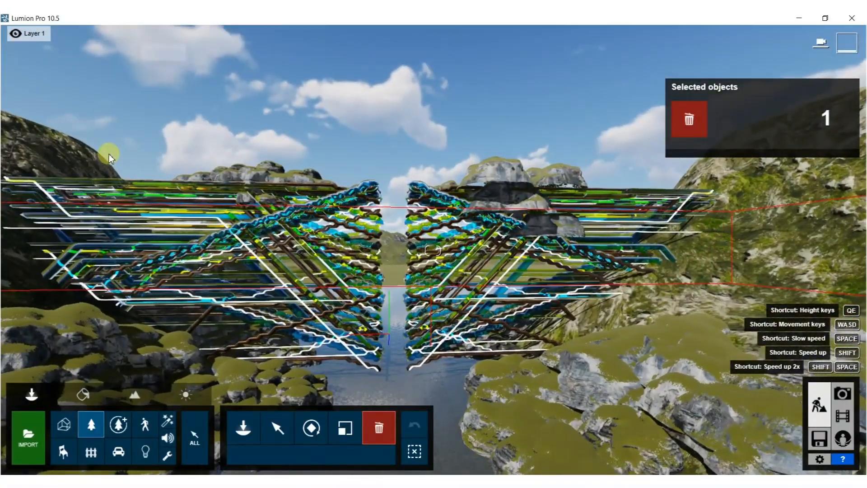
ctrl+drag(111, 117, 497, 248)
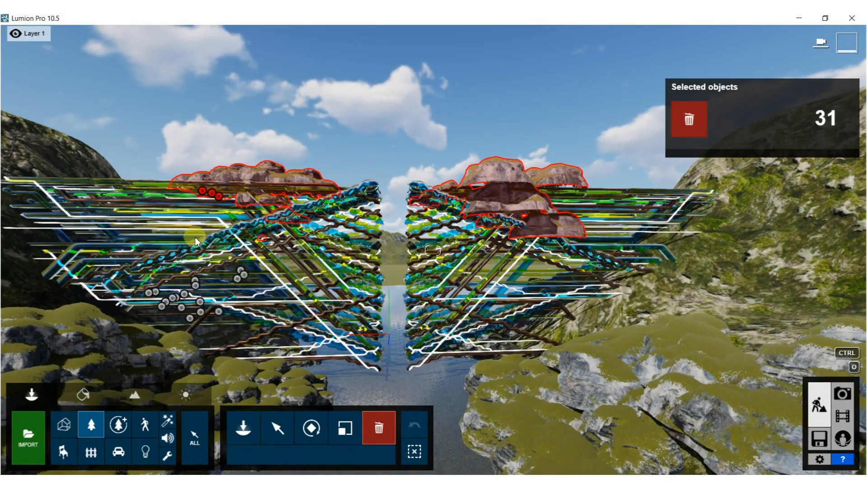
key(Delete)
Choose Grass Green 001 with the area brush at a low density and paint sparse clumps on the water in front of the pipes.
key(w)
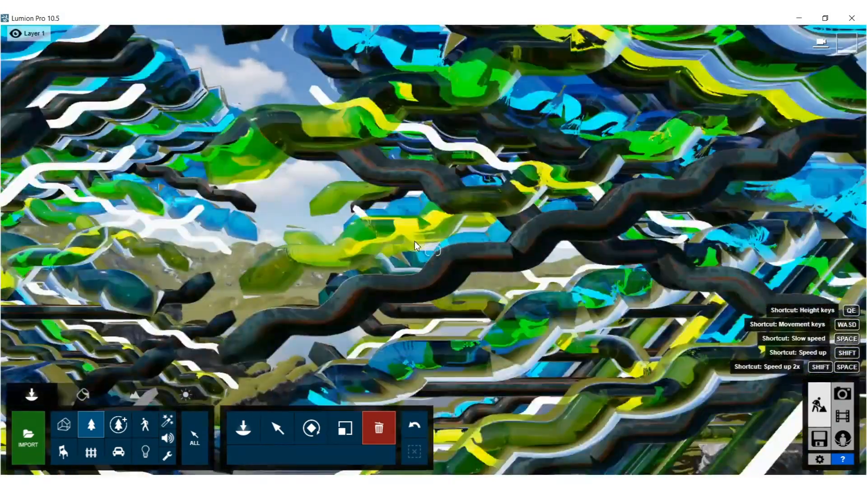
key(w)
right_drag(414, 241, 401, 327)
key(w)
key(s)
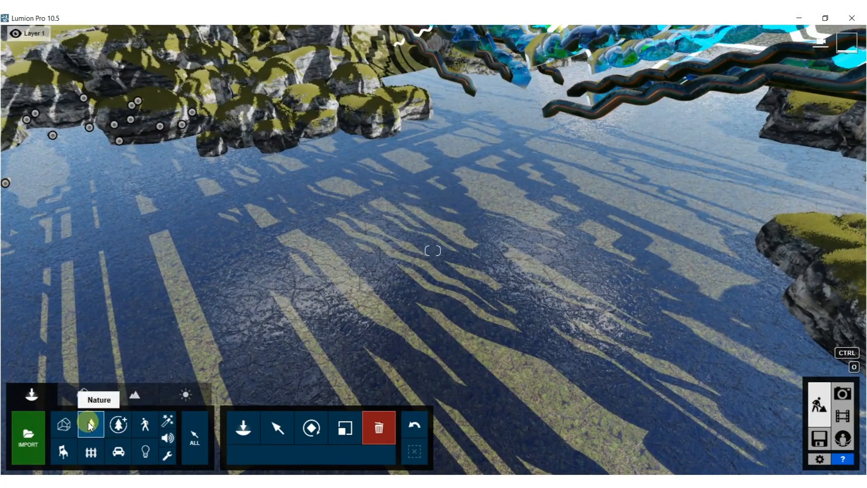
click(88, 422)
click(150, 113)
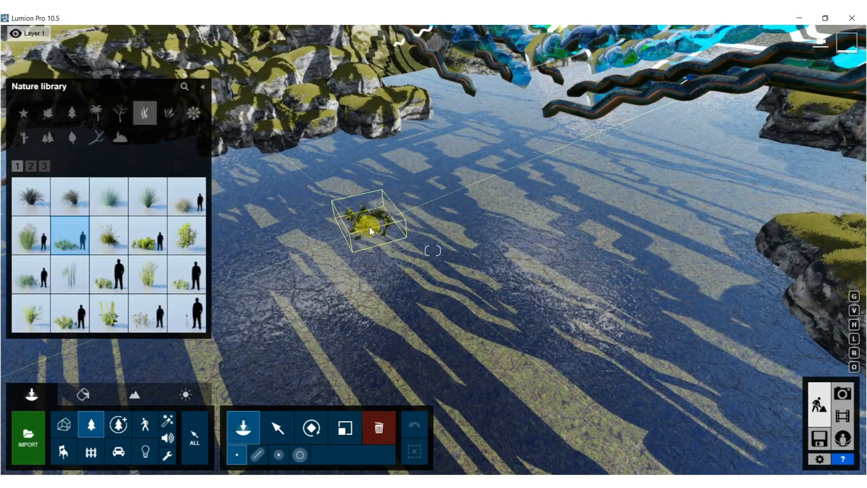
click(301, 453)
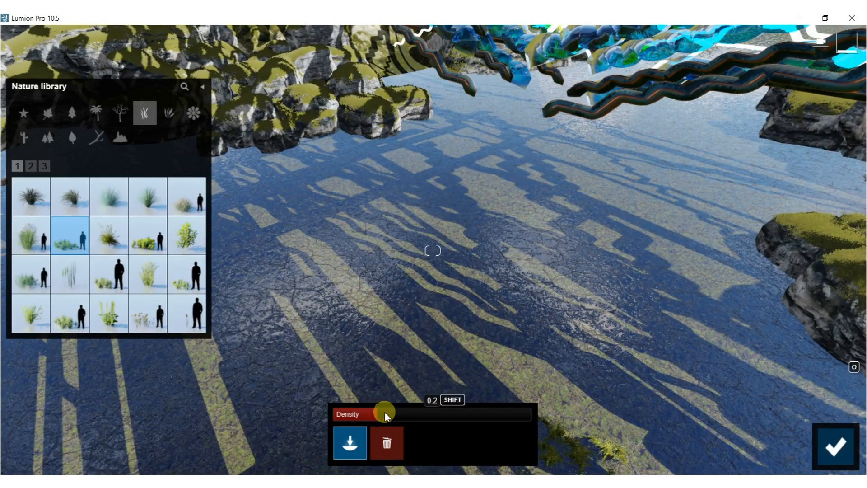
mouse_move(490, 171)
mouse_down()
mouse_move(465, 190)
mouse_move(384, 211)
mouse_up()
key(s)
right_drag(397, 221, 433, 166)
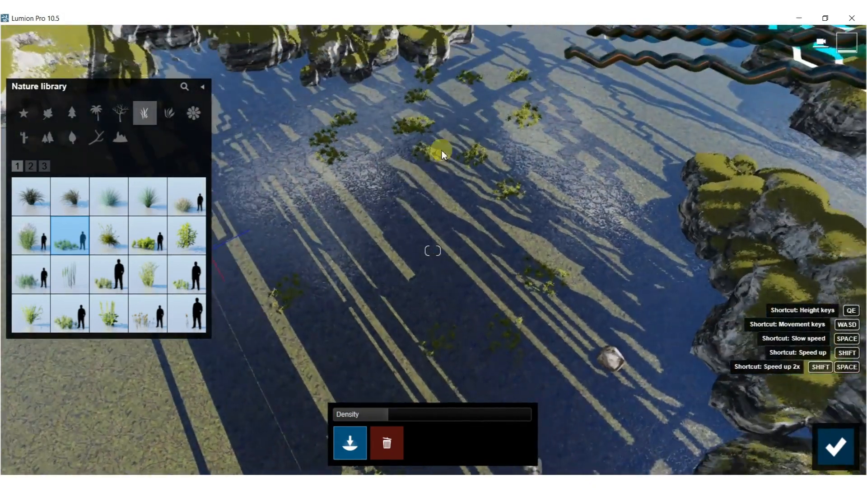
Extend the sparse Grass Green 001 planting across the pool toward the mossy boulders on the shore.
drag(480, 162, 336, 172)
right_drag(384, 213, 456, 215)
mouse_move(437, 150)
mouse_down()
mouse_move(486, 199)
mouse_move(631, 293)
mouse_up()
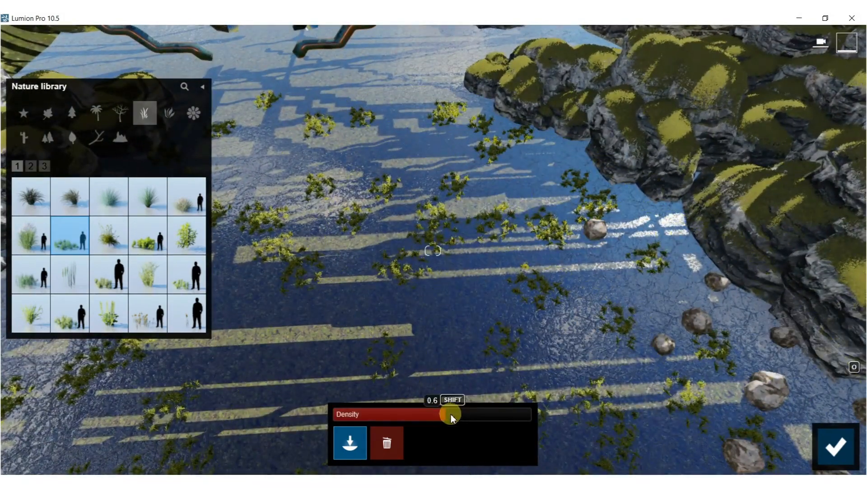
Raise the brush density to nearly maximum and fill the pool between both banks with more Grass Green 001.
mouse_move(441, 180)
mouse_down()
mouse_move(549, 228)
mouse_move(584, 280)
mouse_move(435, 145)
mouse_move(397, 129)
mouse_move(532, 257)
mouse_move(428, 239)
mouse_up()
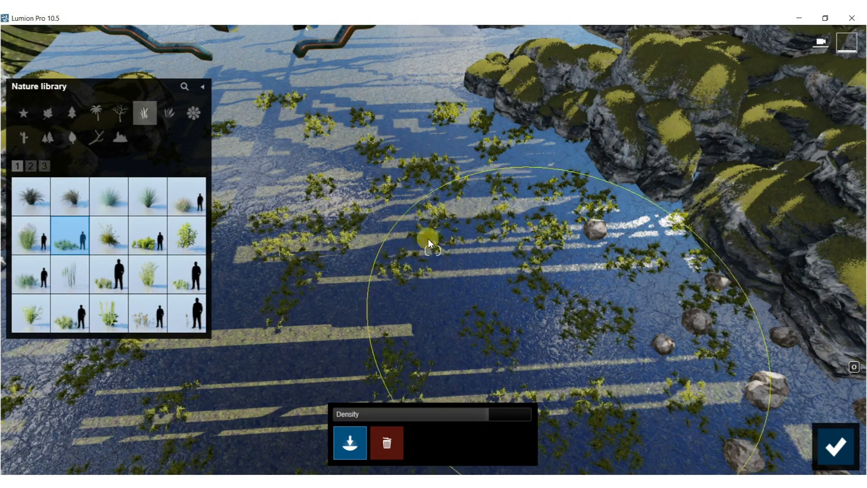
drag(383, 150, 565, 277)
right_drag(578, 268, 830, 255)
mouse_move(646, 297)
mouse_down()
mouse_move(337, 182)
mouse_move(288, 149)
mouse_up()
mouse_move(605, 158)
right_down()
mouse_move(467, 219)
mouse_move(359, 320)
right_up()
mouse_move(308, 240)
mouse_down()
mouse_move(454, 322)
mouse_move(494, 183)
mouse_up()
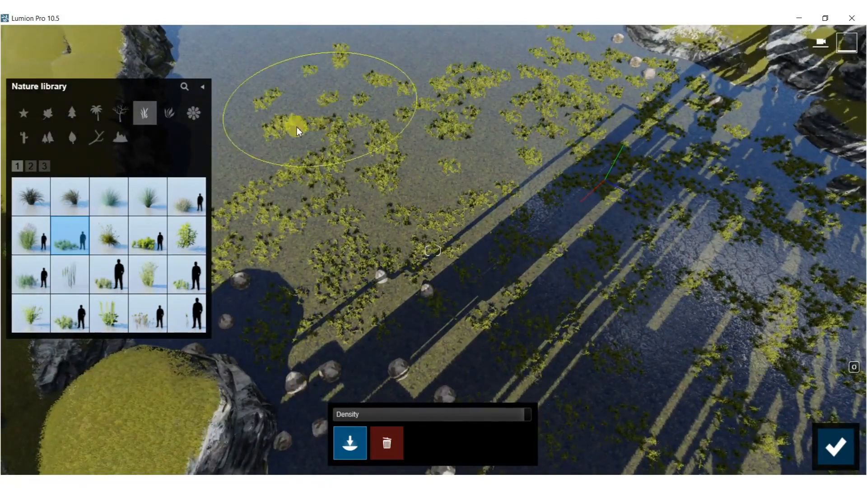
Switch to Grass Green 002 and paint taller patches over the existing grass and toward the water beside the pipes.
click(148, 232)
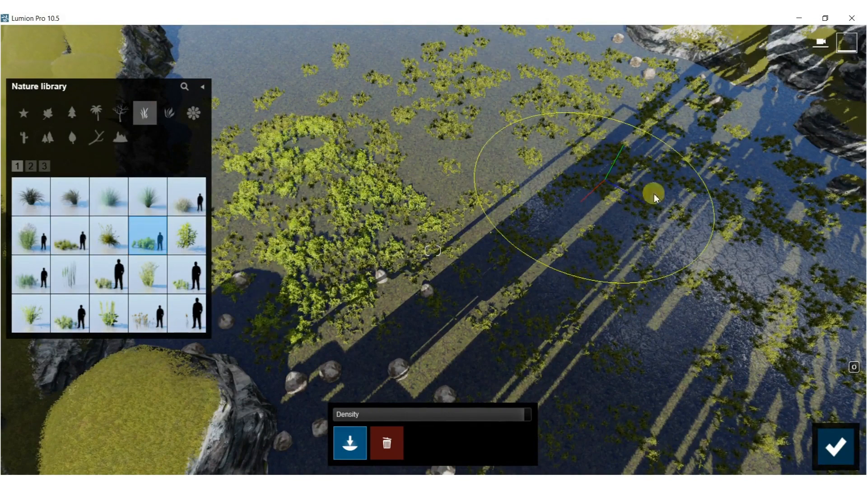
mouse_move(695, 140)
mouse_down()
mouse_move(760, 188)
mouse_move(770, 265)
mouse_up()
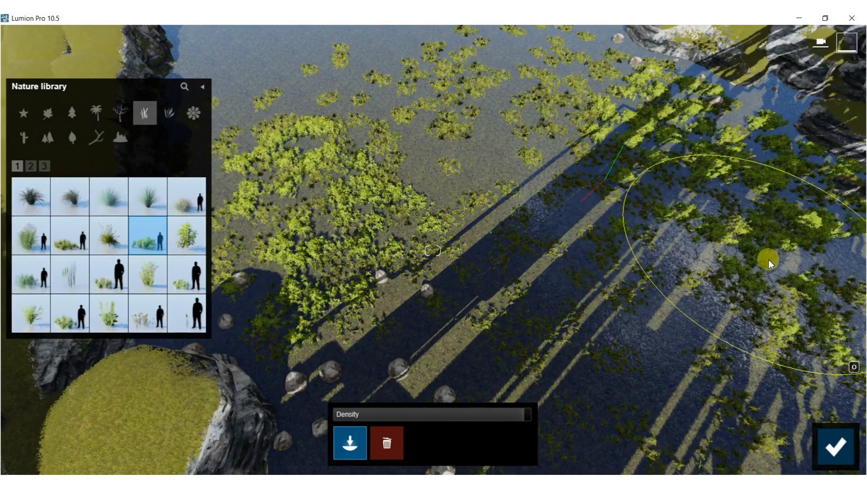
right_drag(659, 251, 619, 188)
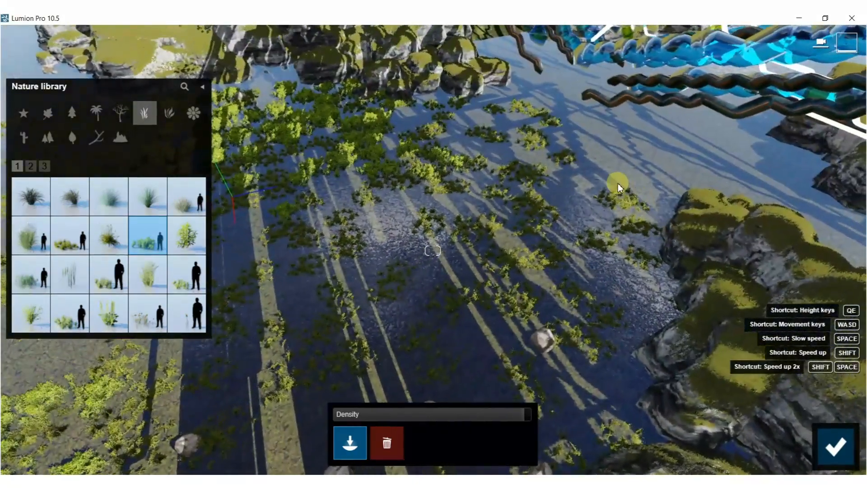
mouse_move(594, 179)
mouse_down()
mouse_move(601, 257)
mouse_move(554, 303)
mouse_up()
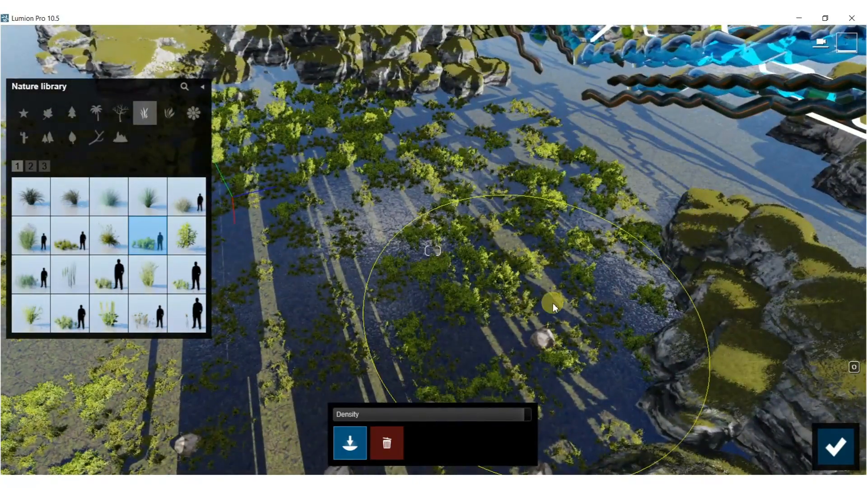
key(s)
right_drag(575, 242, 615, 235)
key(w)
right_drag(407, 217, 428, 223)
key(d)
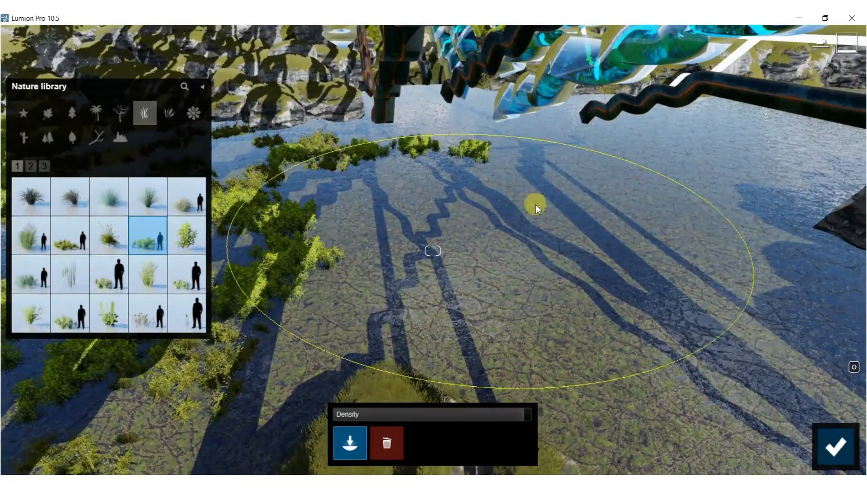
drag(535, 205, 619, 243)
Switch back to Grass Green 001 and paint it over the bare water on the far side of the pipes, between the rocks.
click(66, 233)
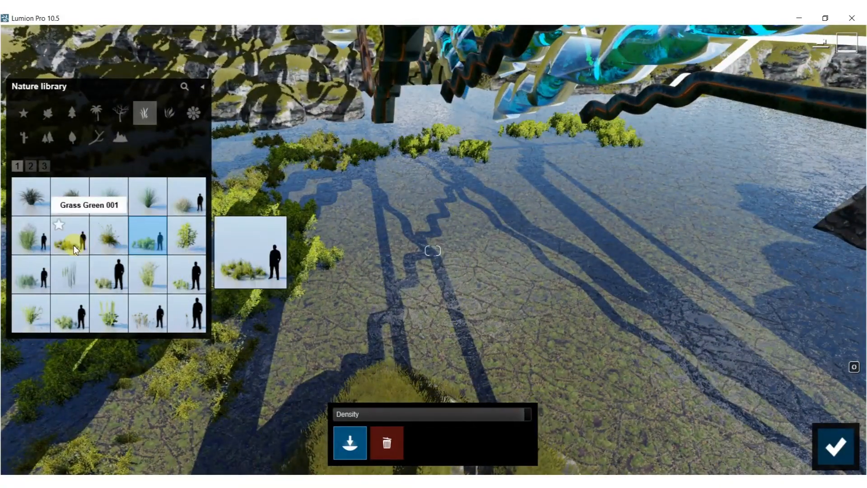
drag(516, 228, 578, 207)
mouse_move(641, 256)
right_down()
mouse_move(638, 172)
mouse_move(625, 216)
right_up()
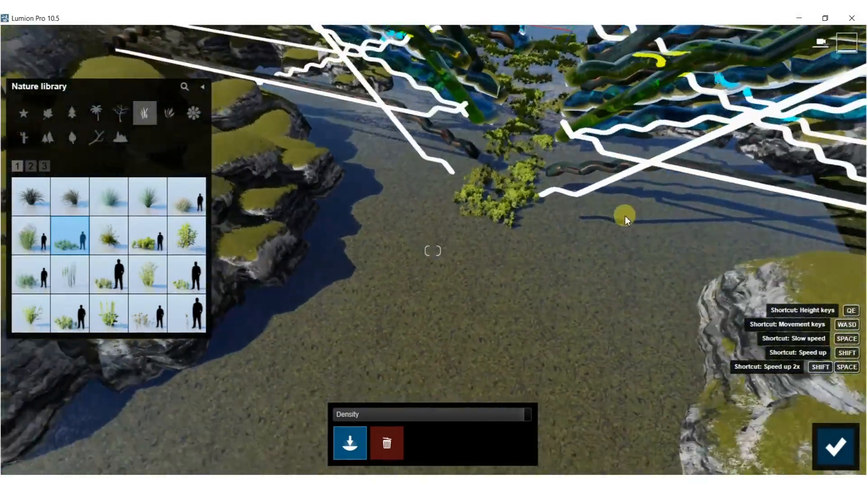
mouse_move(428, 258)
mouse_down()
mouse_move(412, 311)
mouse_move(373, 340)
mouse_up()
right_drag(373, 341, 271, 337)
drag(410, 287, 291, 288)
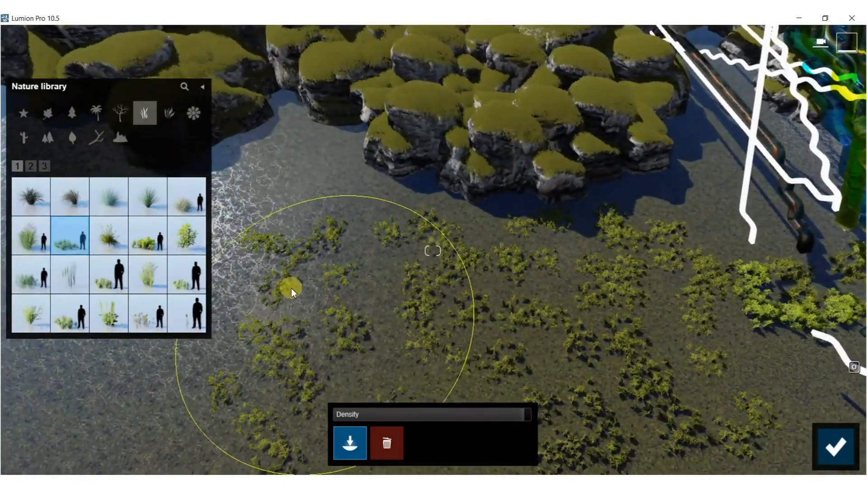
right_drag(245, 246, 316, 268)
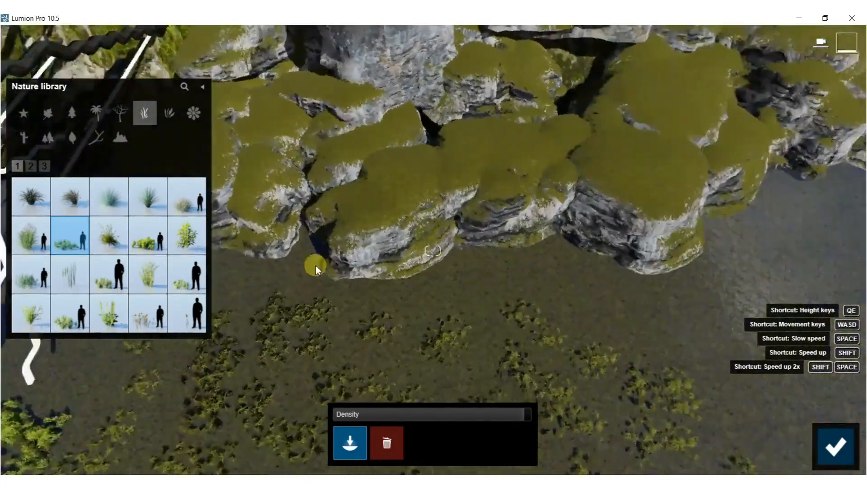
Overlay Grass Green 002 on the low grass along the boulder bank on the far side of the pipes.
click(143, 238)
key(s)
right_drag(253, 250, 242, 282)
mouse_move(241, 280)
mouse_down()
mouse_move(283, 245)
mouse_move(351, 269)
mouse_move(726, 88)
mouse_up()
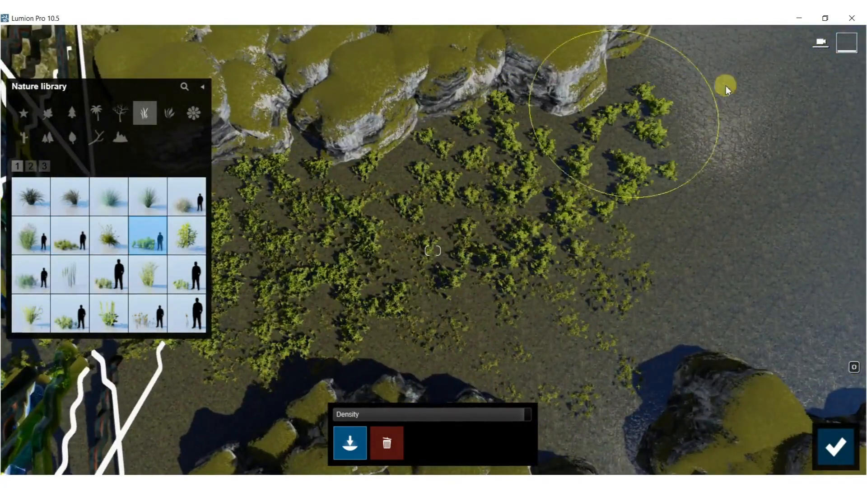
drag(763, 253, 594, 276)
mouse_move(592, 279)
right_down()
mouse_move(533, 294)
mouse_move(458, 281)
right_up()
Finish the brush placement, then box-select the plants painted on top of the pipe structure and delete them.
key(s)
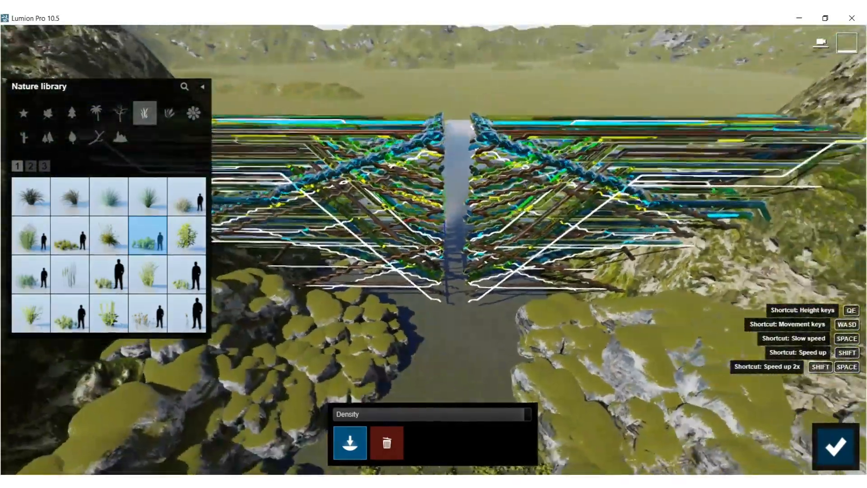
right_drag(458, 281, 458, 228)
key(w)
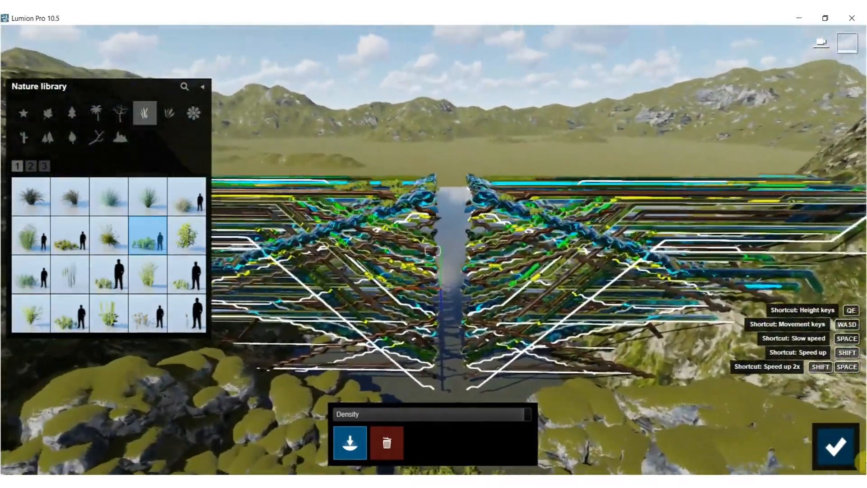
right_drag(293, 189, 307, 109)
key(w)
click(274, 435)
right_drag(377, 216, 384, 407)
key(s)
key(w)
key(s)
right_drag(280, 353, 258, 124)
ctrl+drag(242, 93, 595, 241)
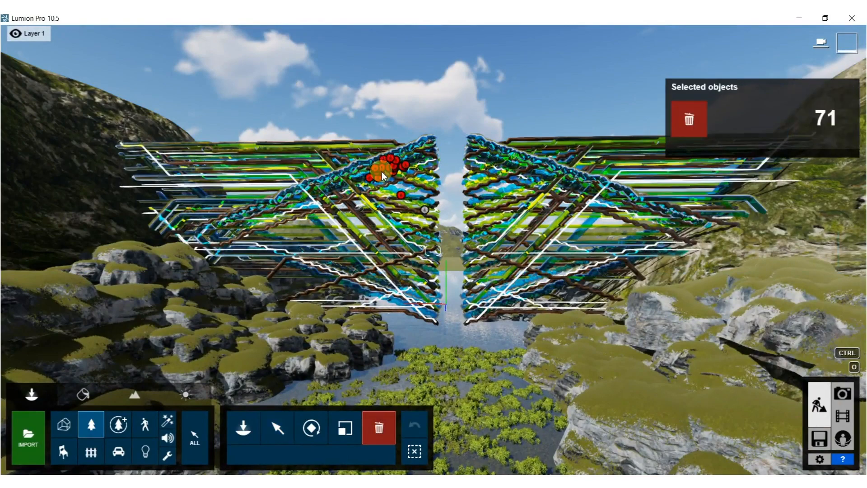
right_drag(382, 175, 372, 229)
Place the Woman Caucasian 0015 Walk figure on the open water in front of the pipes, facing the structure.
key(w)
key(w)
key(s)
key(s)
key(s)
key(a)
right_drag(227, 300, 234, 299)
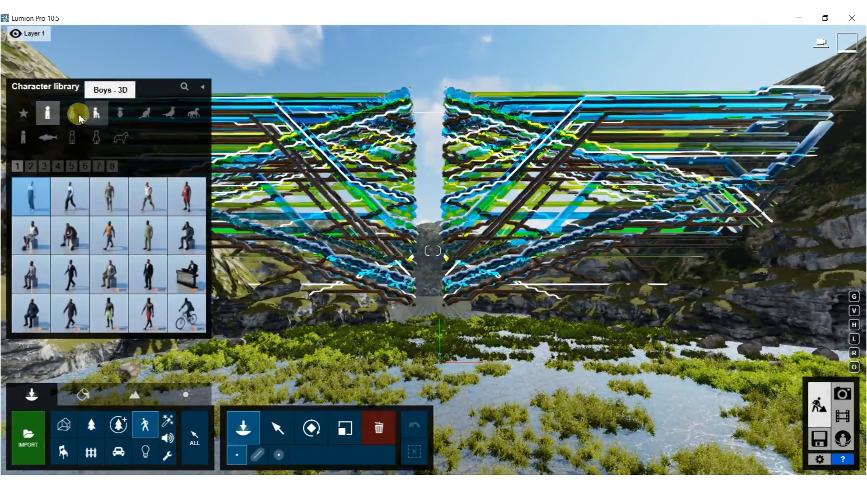
click(72, 115)
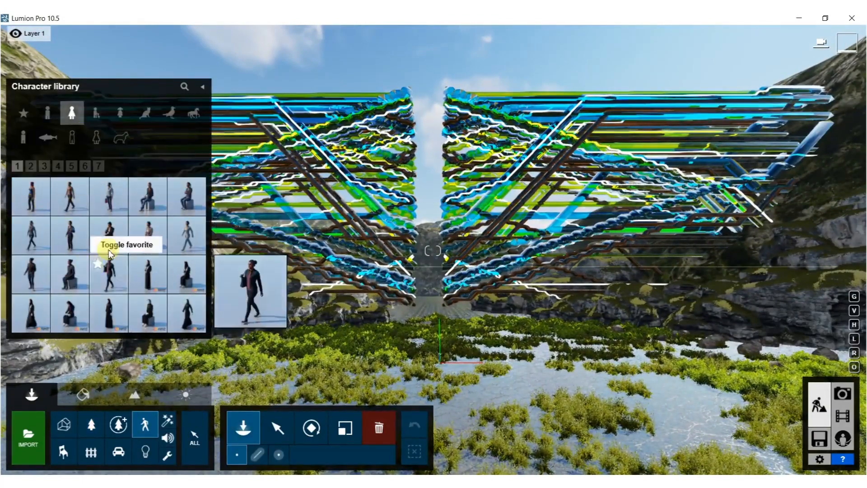
click(31, 166)
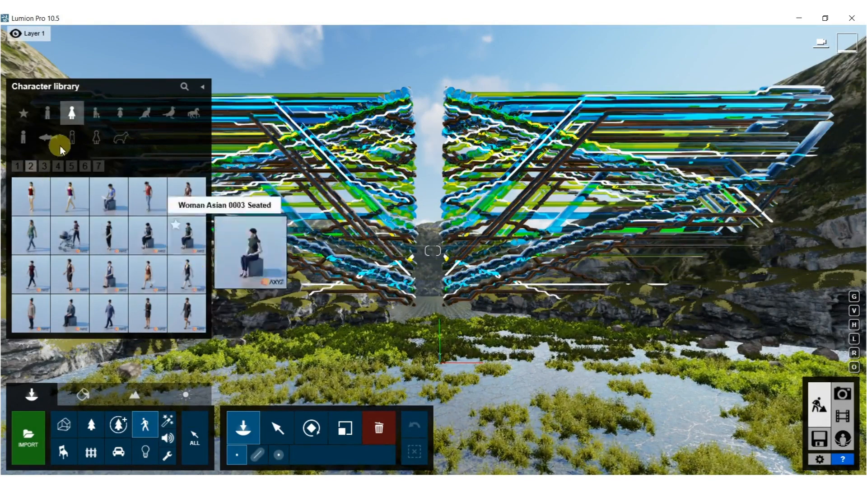
click(94, 165)
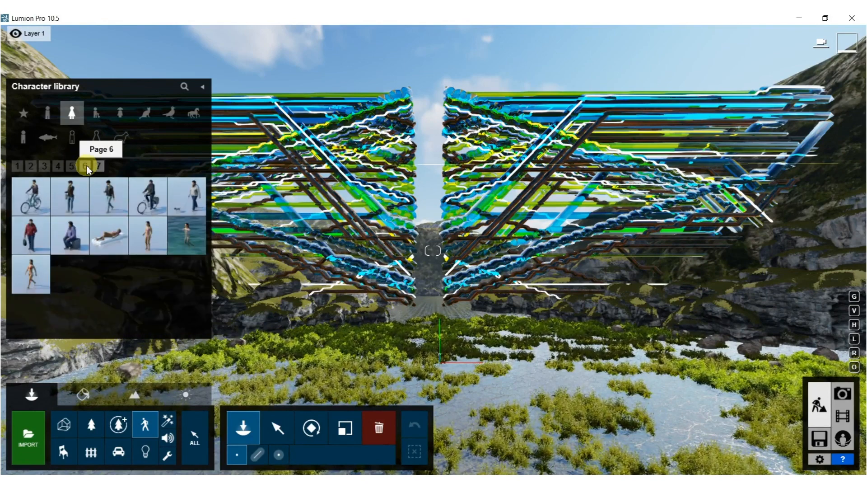
click(87, 166)
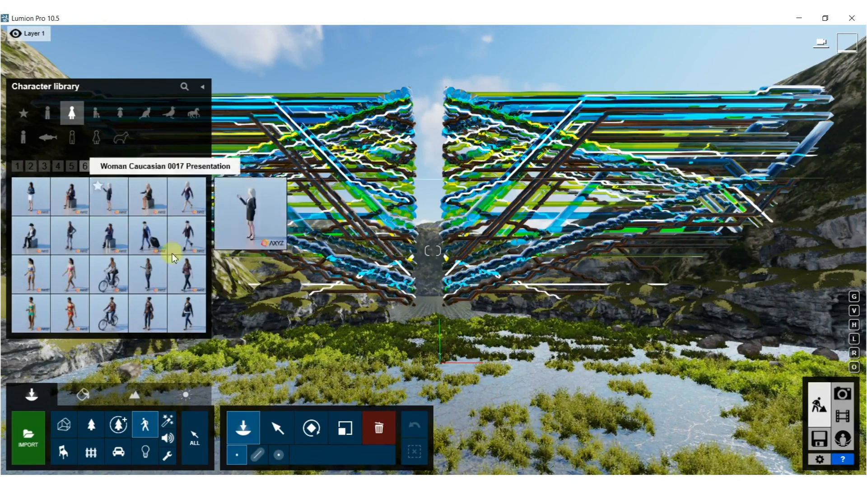
mouse_move(189, 276)
mouse_move(155, 309)
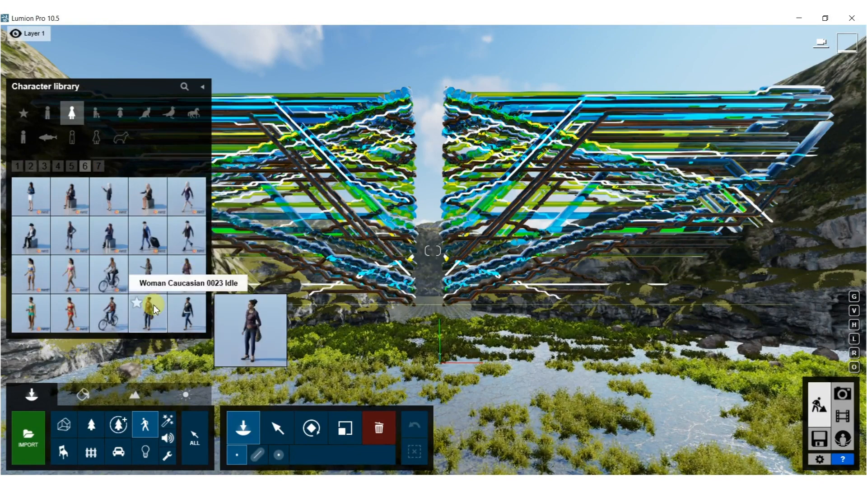
click(71, 167)
mouse_move(161, 198)
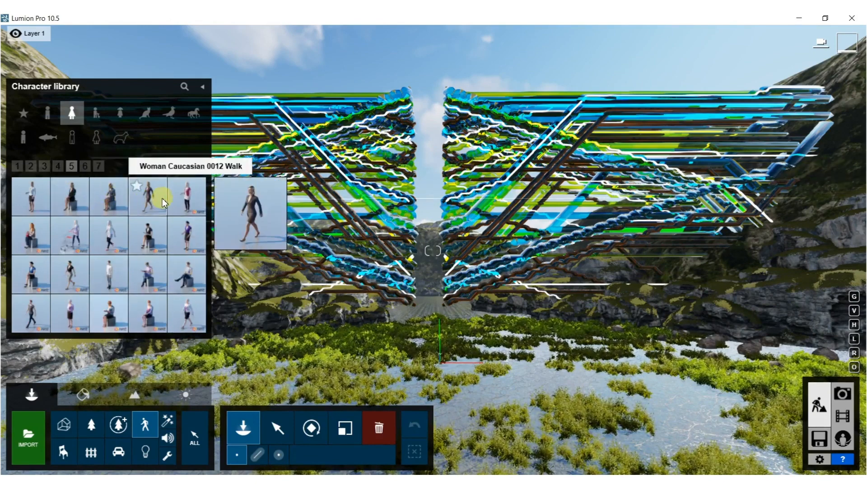
click(30, 313)
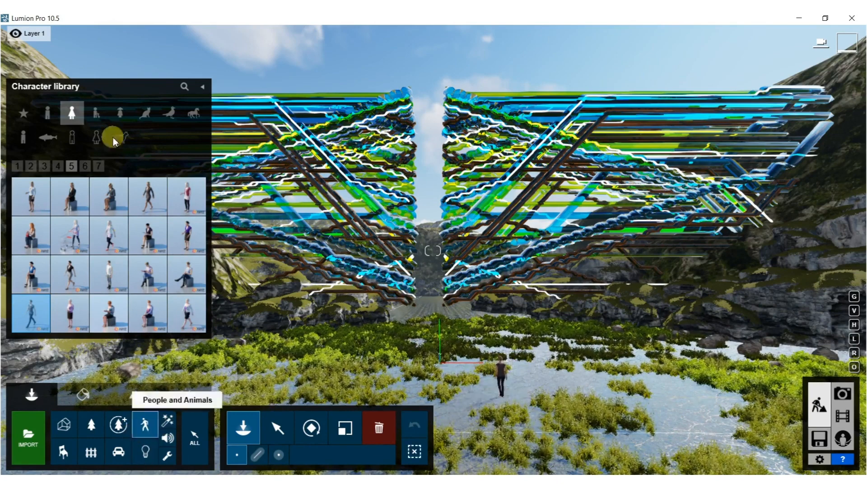
Place the standing white dog from the pets category on the water beside the walking woman.
click(192, 116)
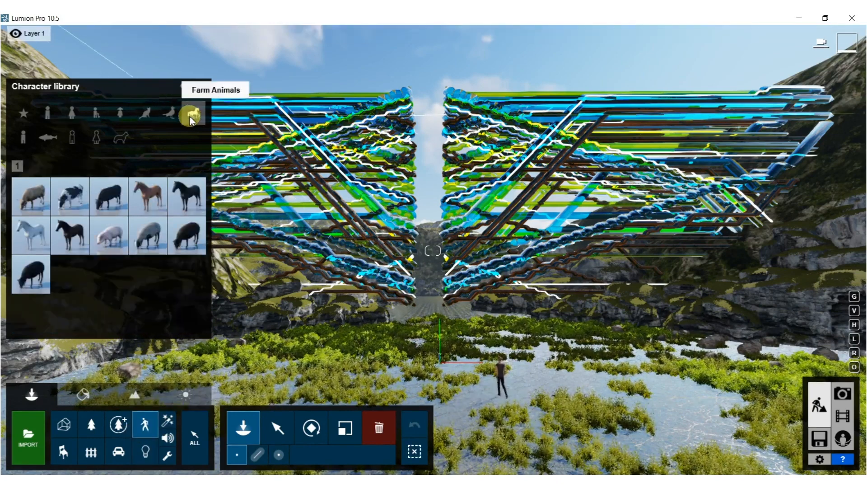
click(151, 115)
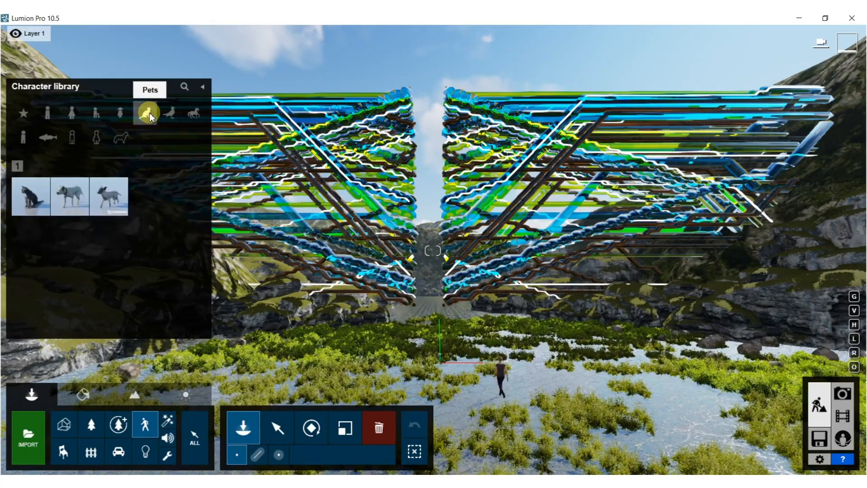
mouse_move(67, 207)
right_drag(502, 360, 484, 339)
key(w)
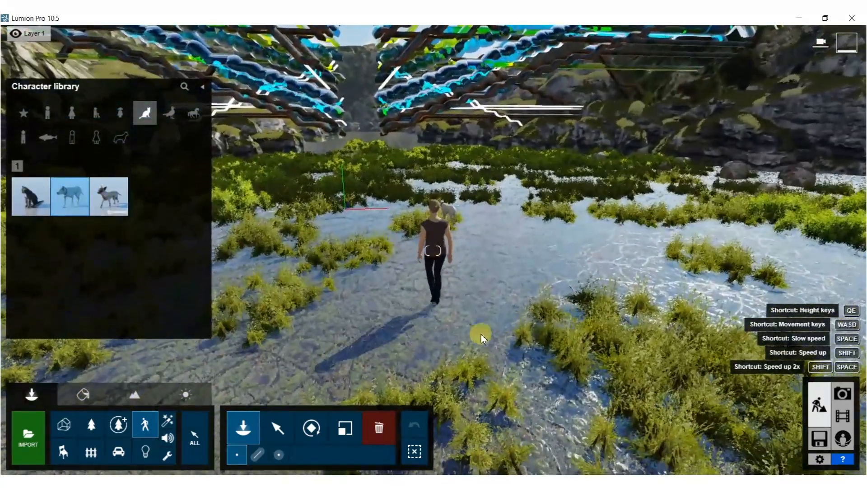
click(477, 318)
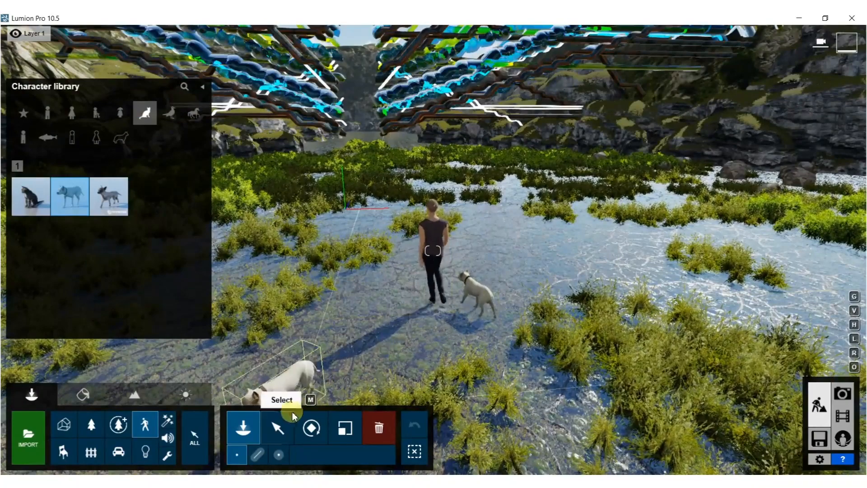
Select the walking woman and the white dog together and adjust their height relative to the water surface.
click(278, 431)
key(ctrl)
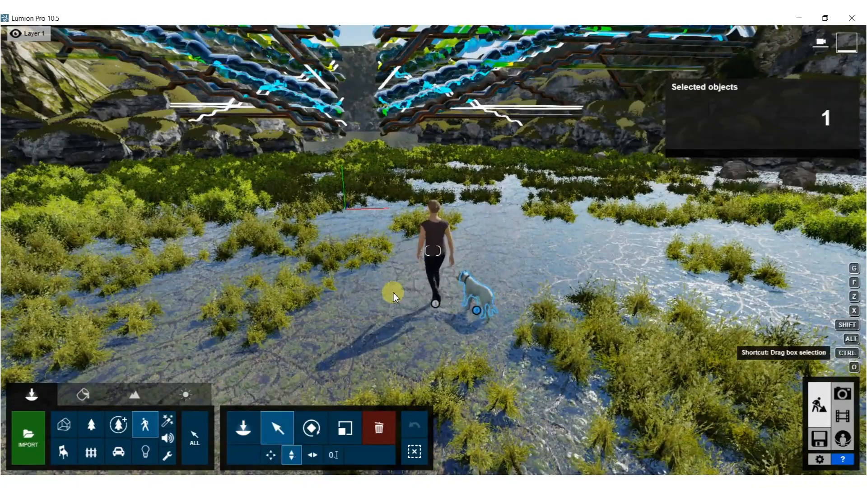
ctrl+drag(540, 335, 539, 335)
scroll(470, 336, up, 3)
scroll(480, 335, down, 1)
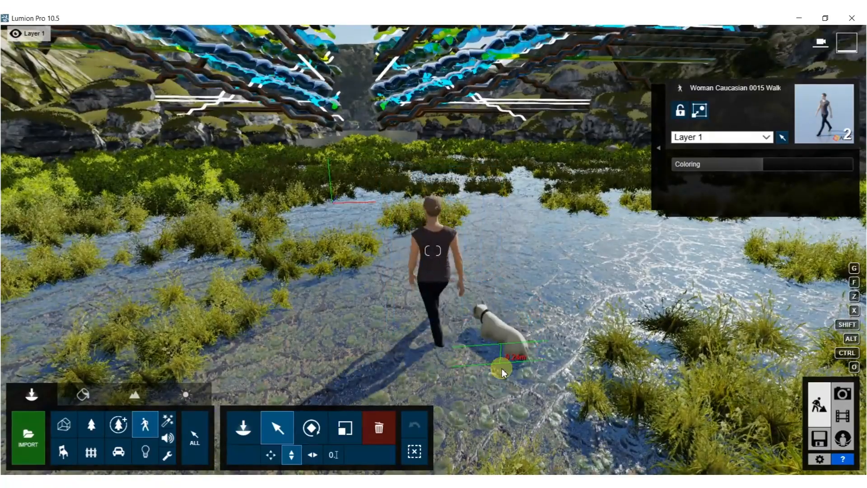
Place a cluster of Pigeon 002 Flying birds in the sky above the pipe structure.
key(s)
right_drag(506, 300, 488, 240)
key(d)
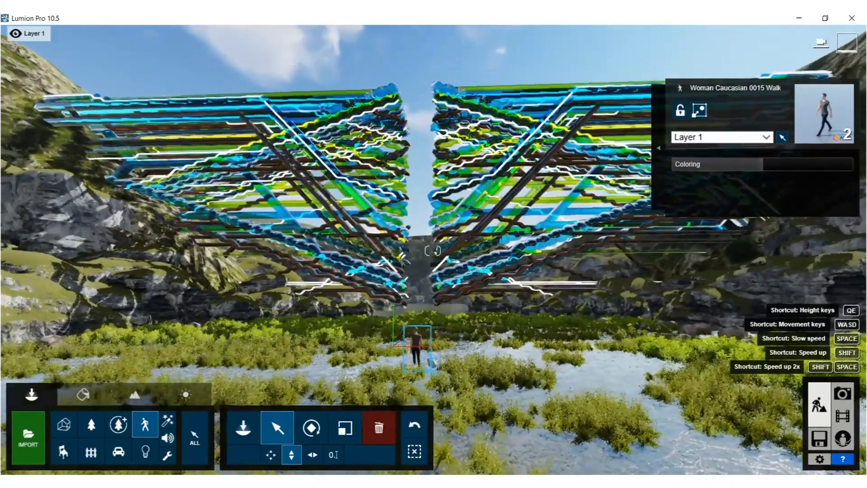
key(a)
key(d)
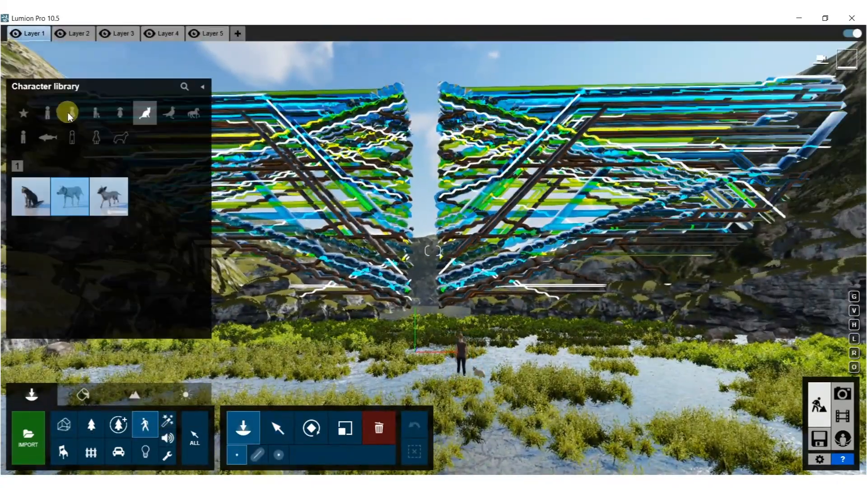
click(171, 112)
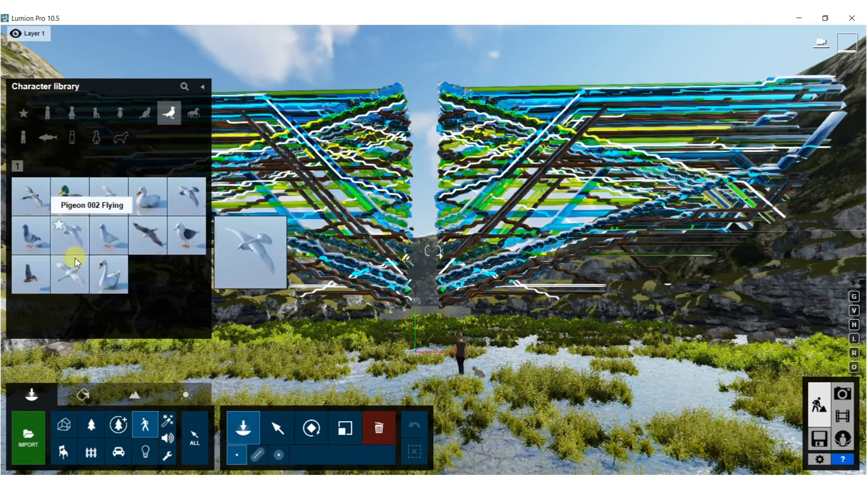
click(73, 234)
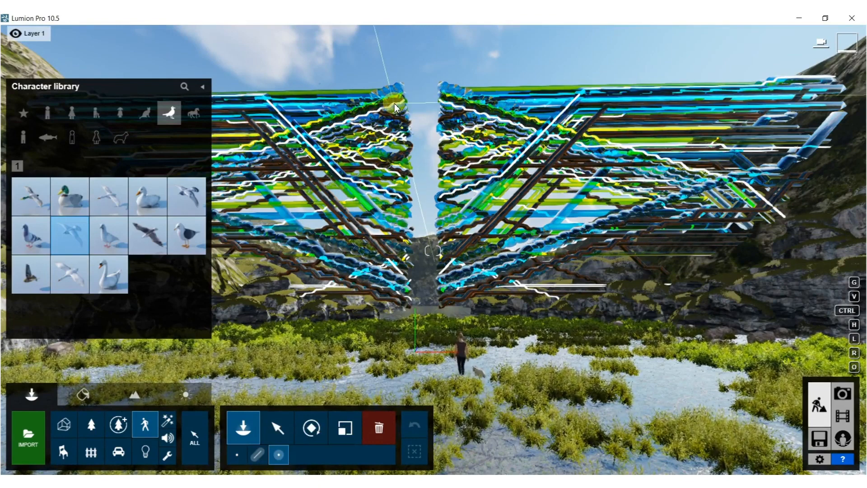
Add clusters of the third bird in the birds category, a flying one, along and above the pipes' upper edge.
click(108, 195)
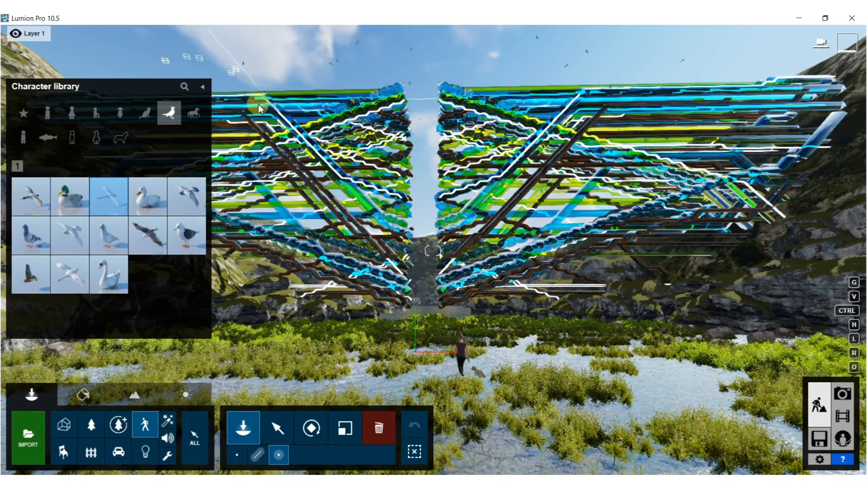
right_drag(257, 107, 363, 163)
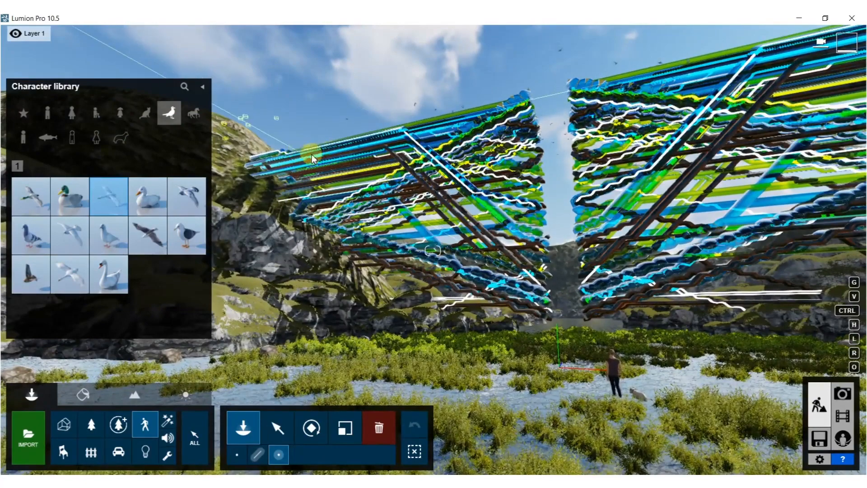
right_drag(587, 108, 624, 106)
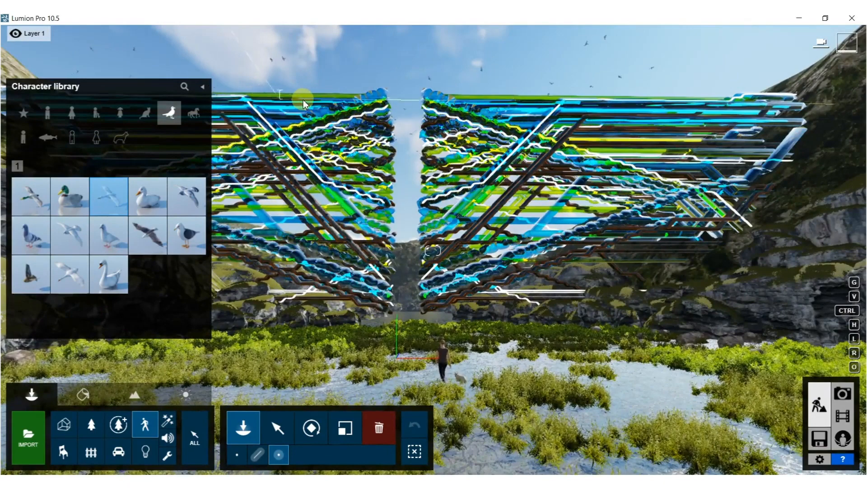
Store the current camera view as photo 1 in Photo mode and apply the Realistic style to it.
click(842, 393)
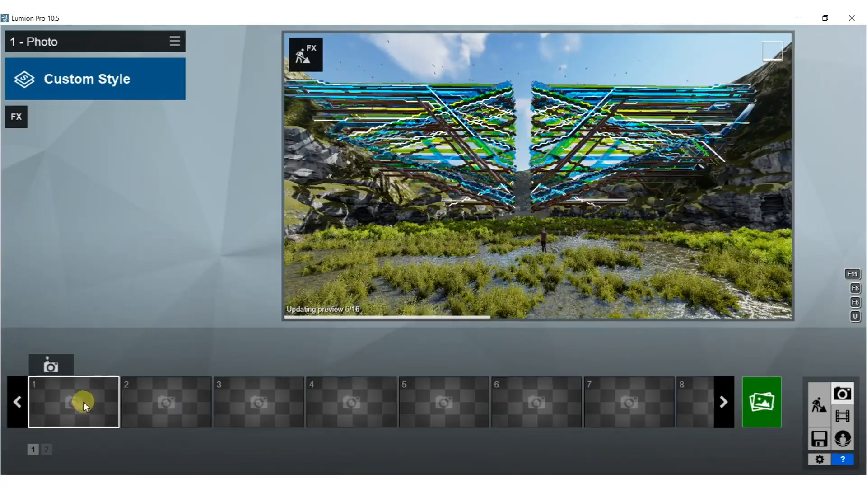
click(51, 365)
click(106, 94)
click(349, 145)
Change the photo's Real Skies effect to the second Evening sky, the dark blue one with scattered clouds.
click(50, 143)
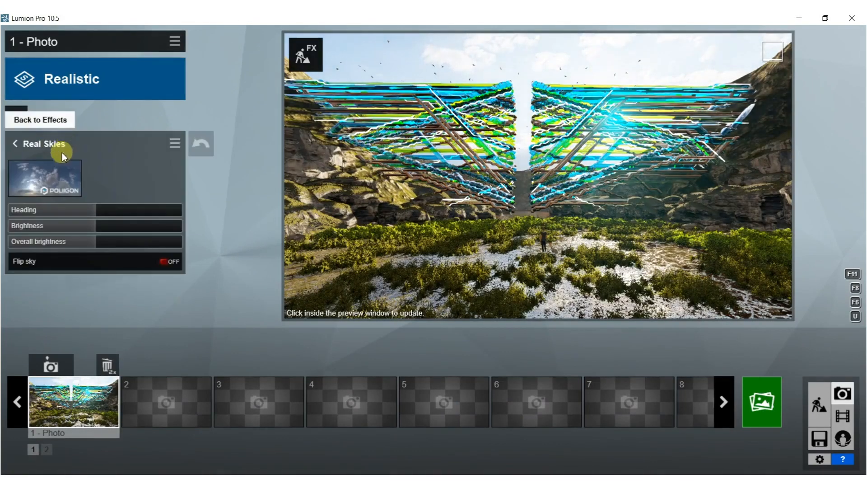
click(52, 180)
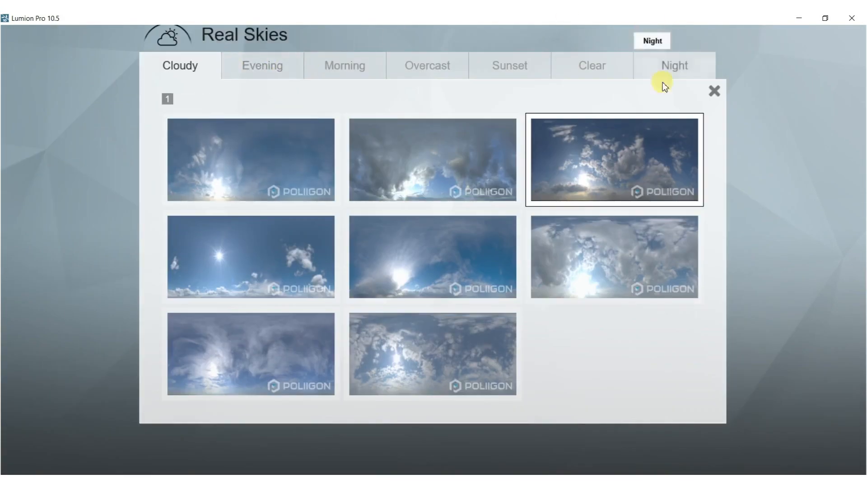
click(273, 67)
click(429, 149)
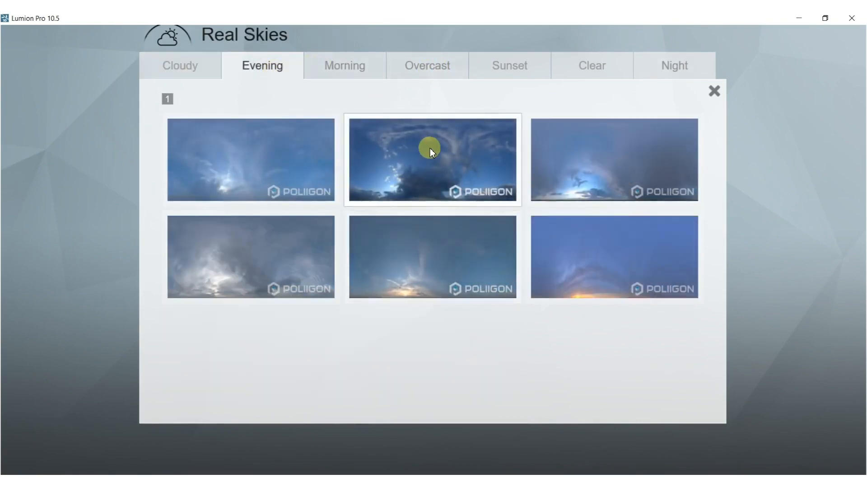
Shorten the photo's focal length and move the camera toward the woman to frame the whole structure with the foreground.
mouse_move(522, 121)
right_down()
mouse_move(509, 111)
mouse_move(523, 114)
right_up()
mouse_move(573, 294)
mouse_down()
mouse_move(587, 294)
mouse_move(578, 294)
mouse_up()
mouse_move(537, 149)
right_down()
mouse_move(538, 211)
mouse_move(535, 136)
right_up()
right_drag(572, 243, 571, 228)
key(s)
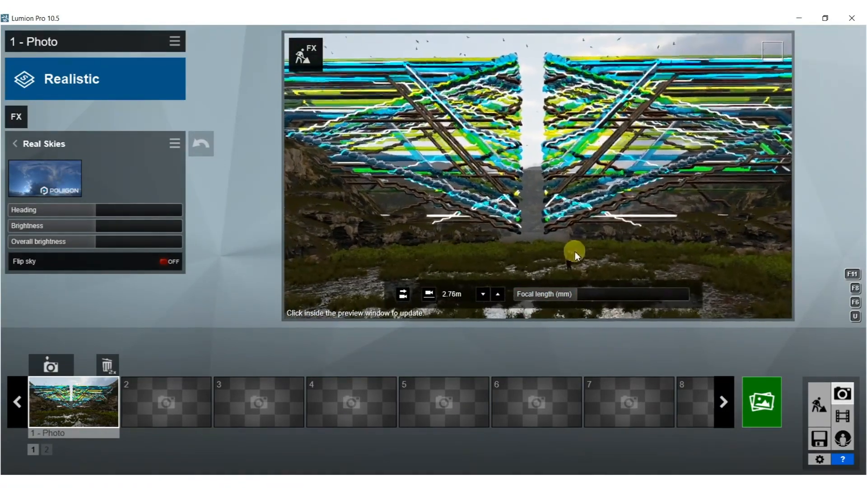
click(553, 296)
right_drag(560, 198, 561, 210)
key(w)
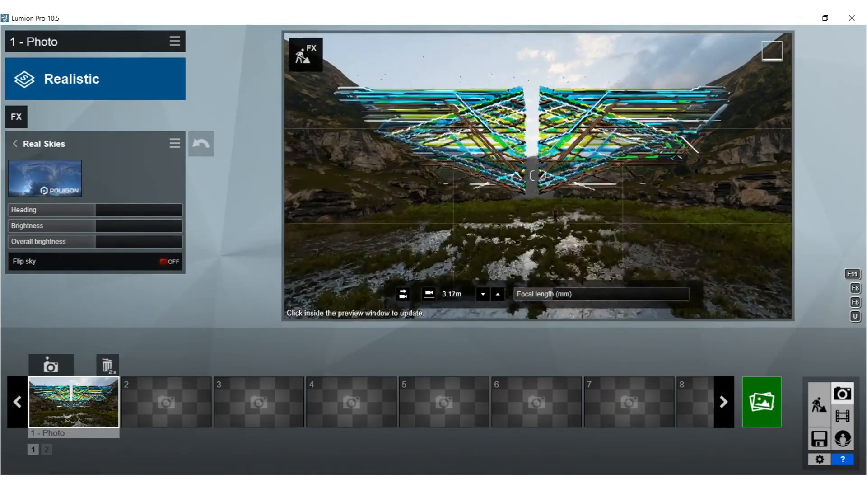
key(w)
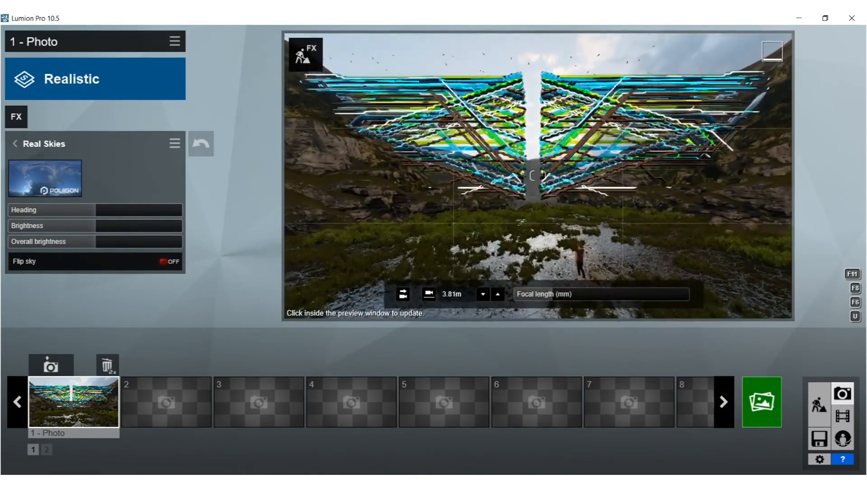
Add the 2-Point Perspective camera effect to the photo, enabled, and refresh the preview.
click(16, 117)
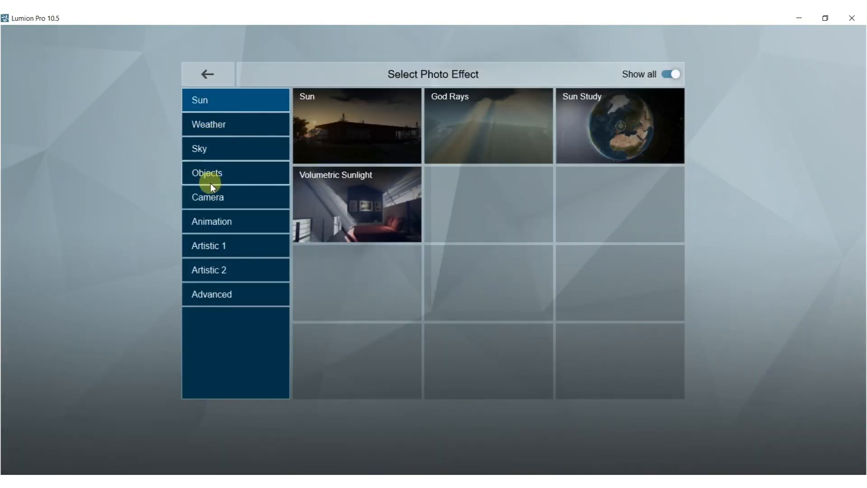
click(214, 200)
click(317, 194)
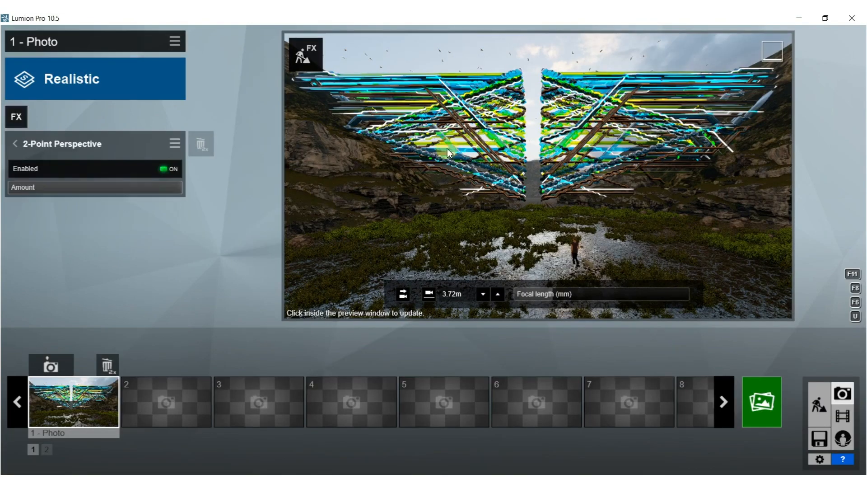
click(564, 153)
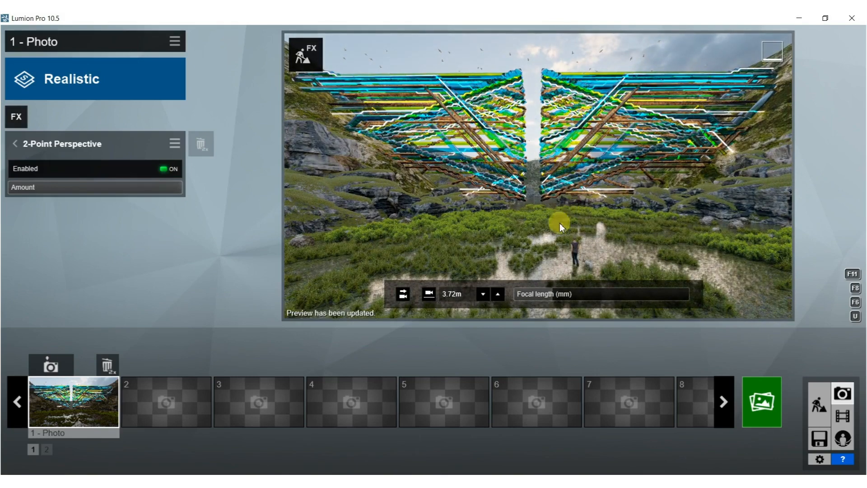
Set the focal length to 27.2 mm and pull the camera back over the open water.
drag(572, 294, 578, 297)
drag(570, 299, 582, 298)
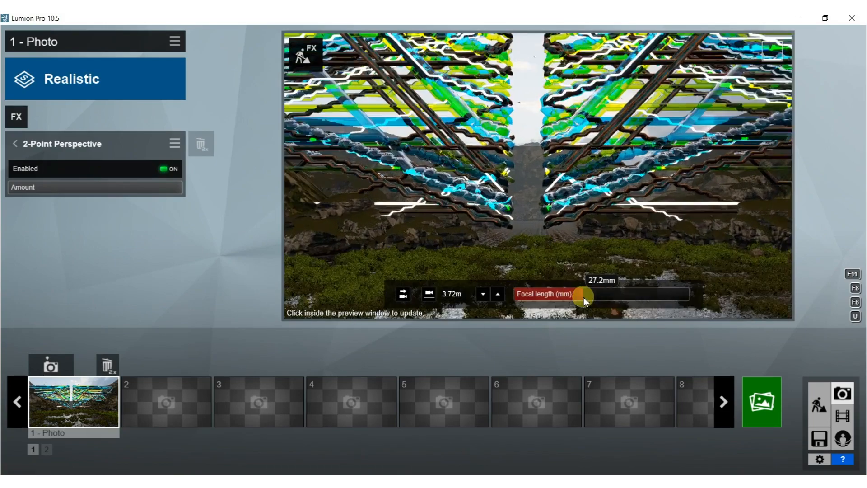
right_drag(578, 252, 578, 227)
key(s)
key(s)
Move the camera farther back to a low viewpoint about 1.35 m high, centre the structure's gap, and refresh the preview.
key(s)
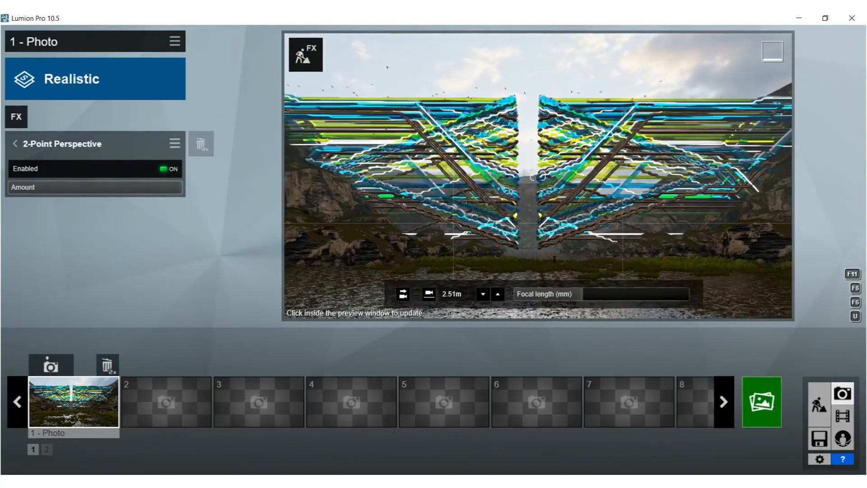
key(s)
key(d)
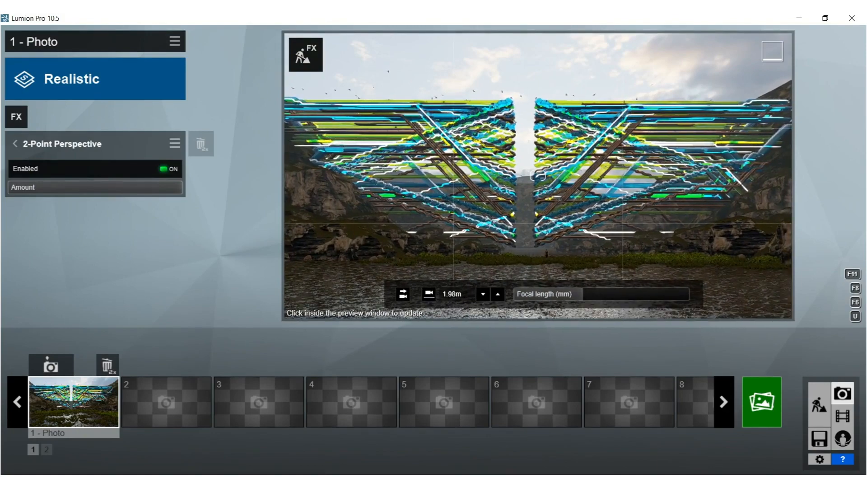
key(s)
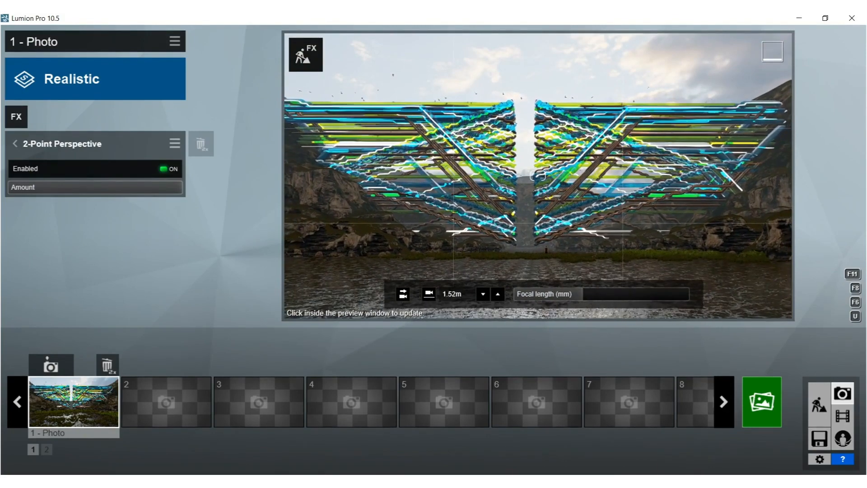
key(s)
key(s)
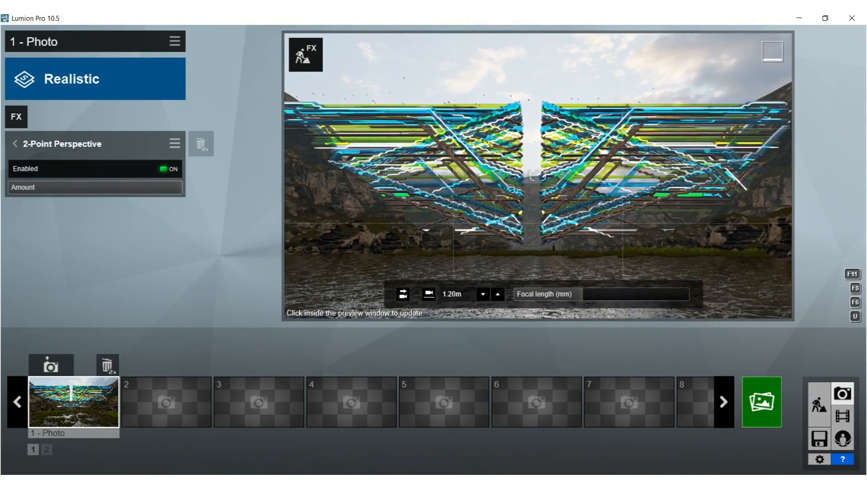
key(w)
click(566, 179)
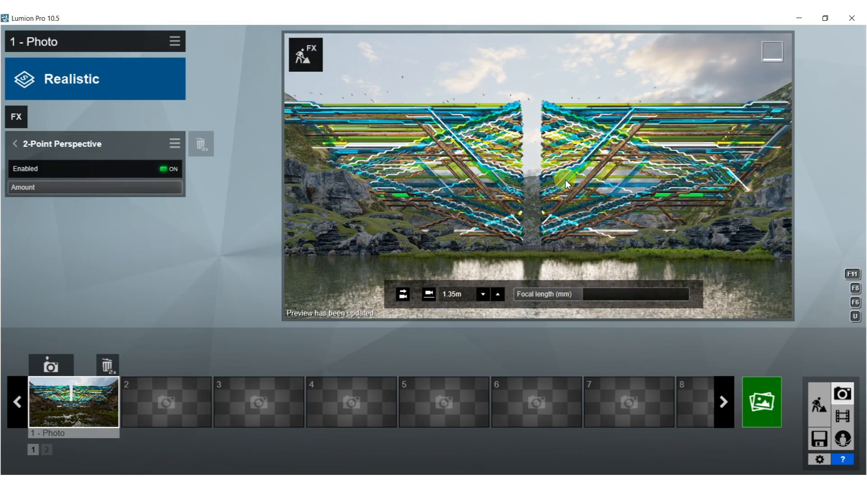
Raise the camera to about 4.5 m, refresh the preview and store the view in photo slot 1.
key(q)
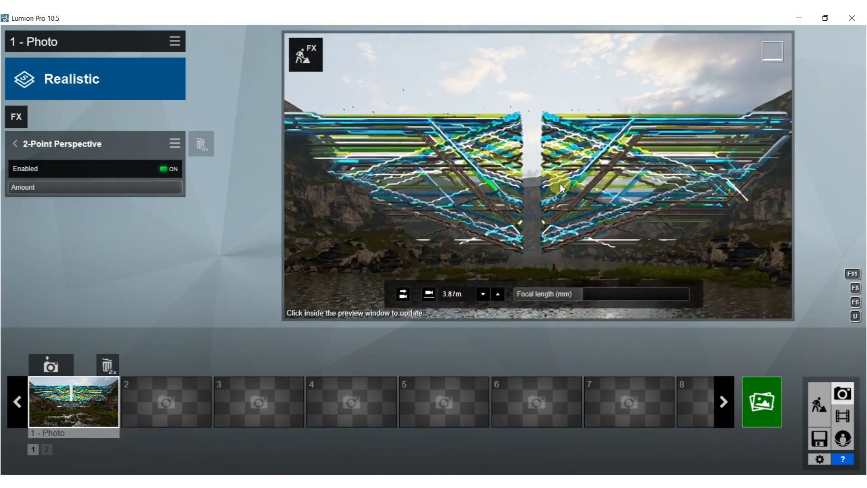
click(560, 183)
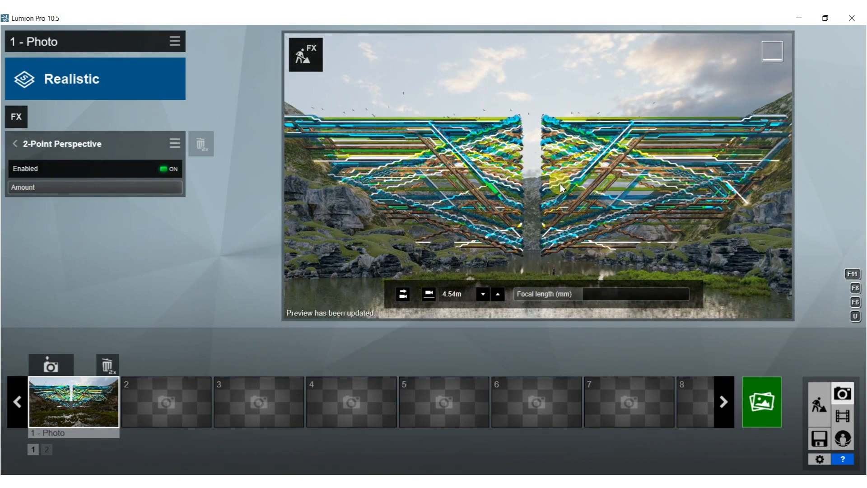
key(e)
click(560, 183)
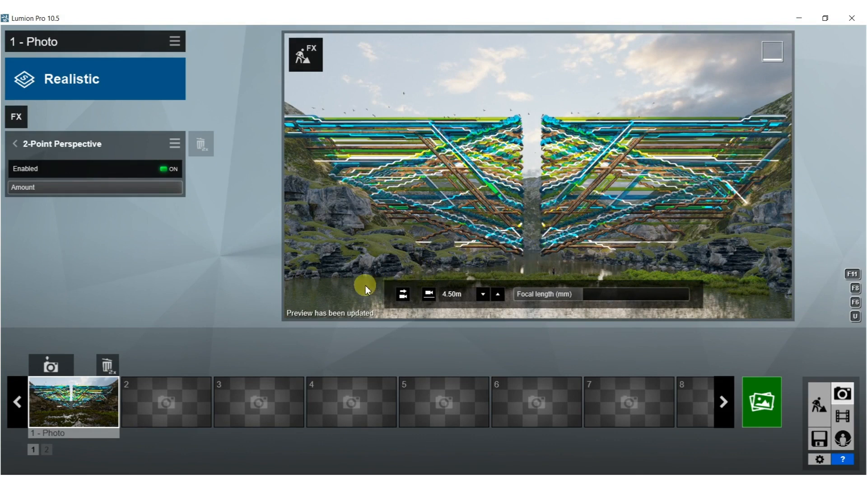
key(ctrl+1)
click(50, 369)
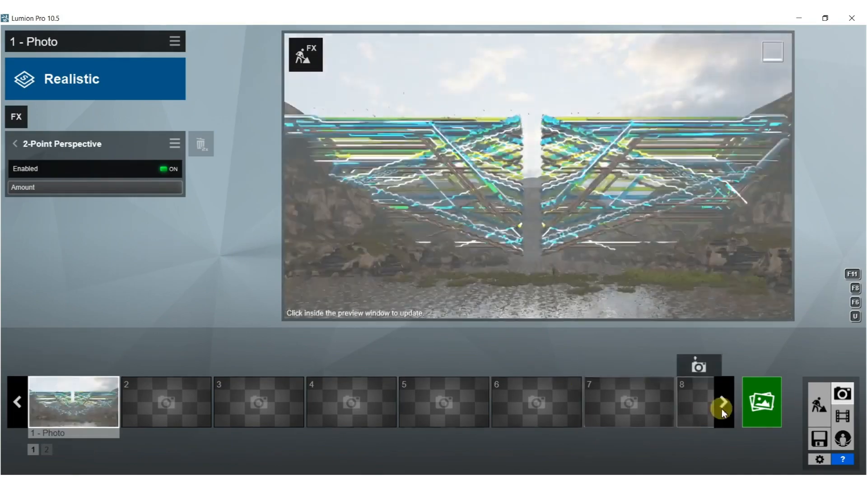
Return to Build mode and brush Grass Green 001 over the foreground water, overlaying it with Grass Green 002 at a reduced density.
click(818, 406)
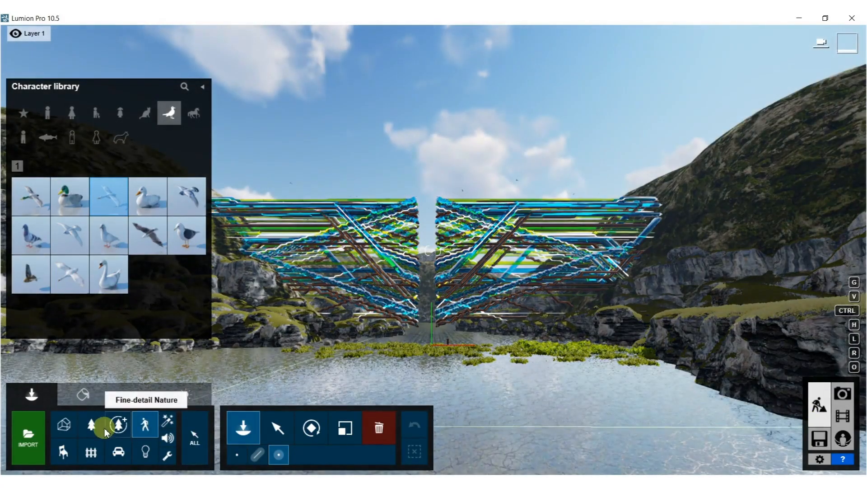
click(93, 430)
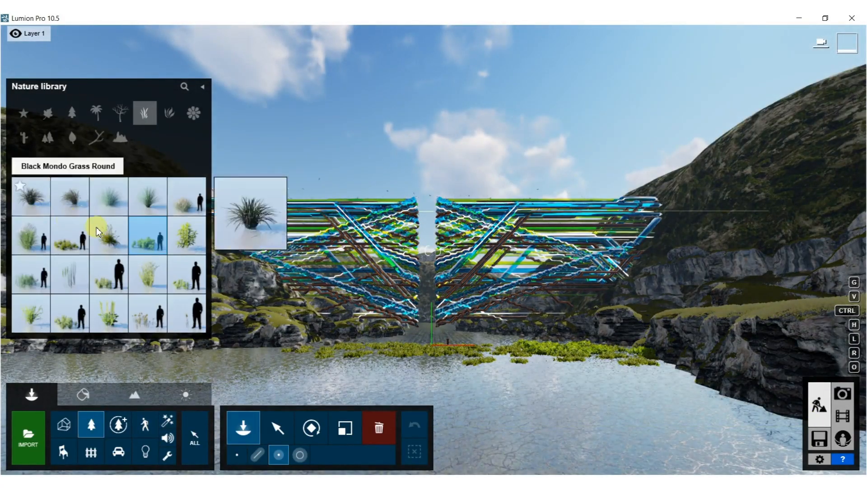
click(62, 231)
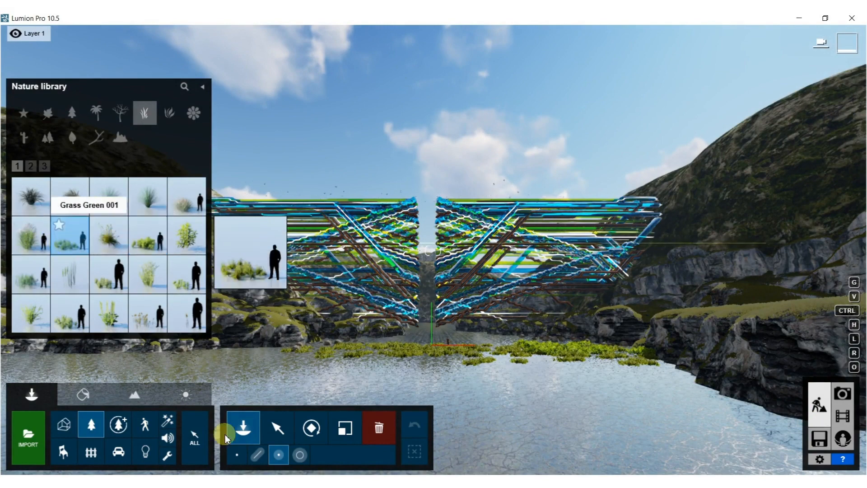
click(299, 456)
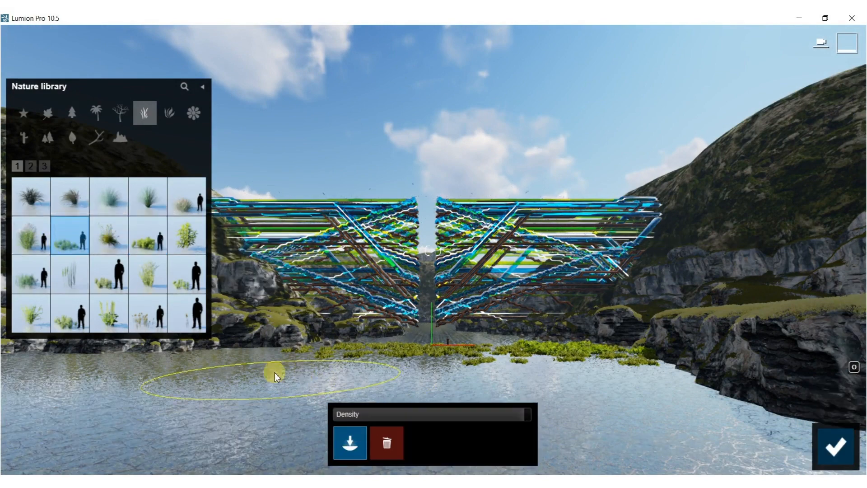
drag(301, 376, 177, 431)
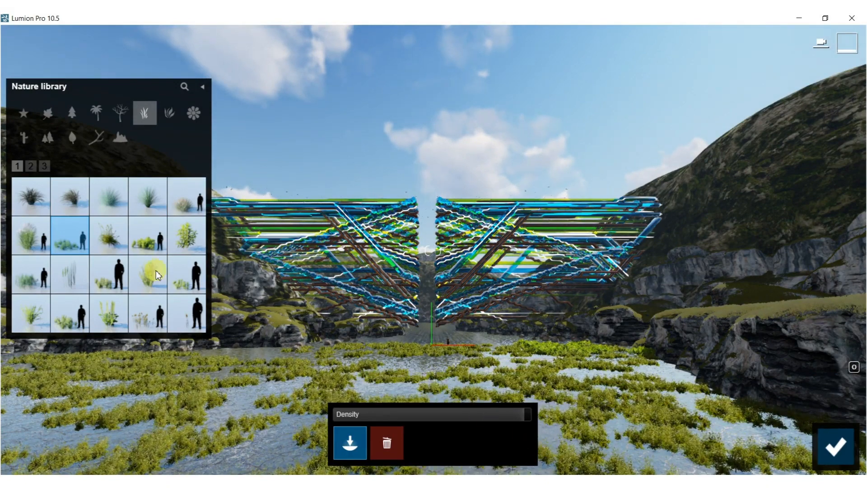
click(147, 236)
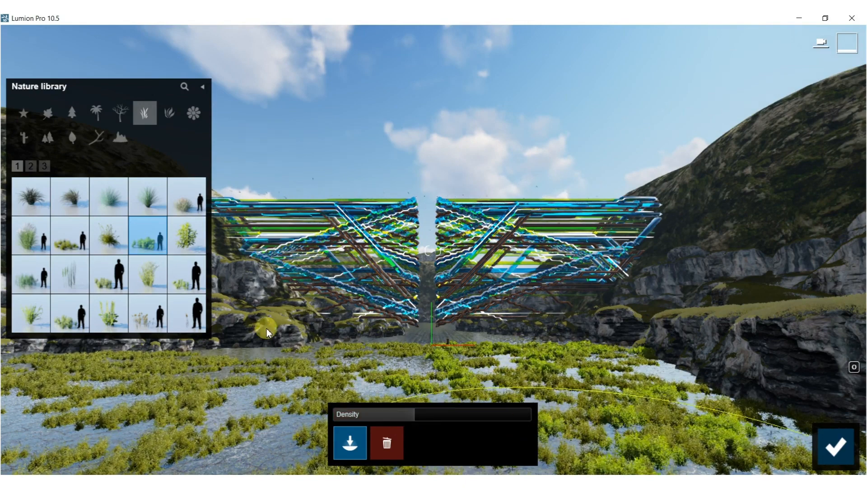
Brush a fallen dead tree from the leafless trees across the foreground wetland at a density of 0.2.
click(147, 313)
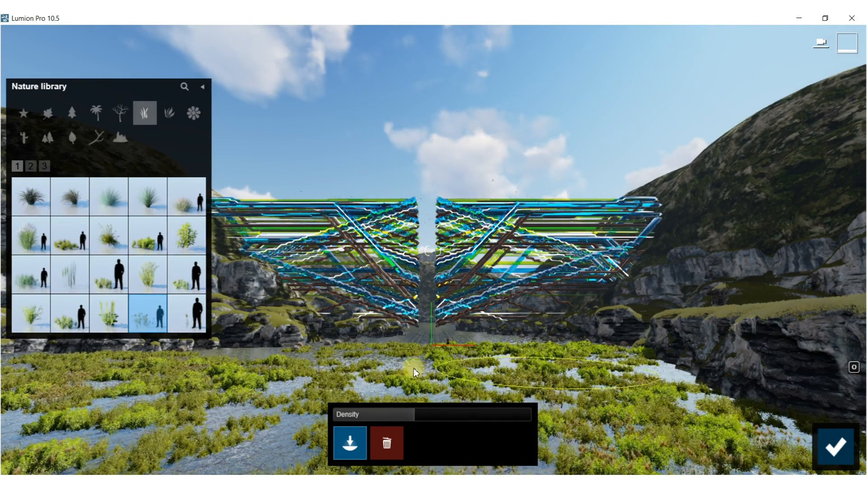
click(98, 146)
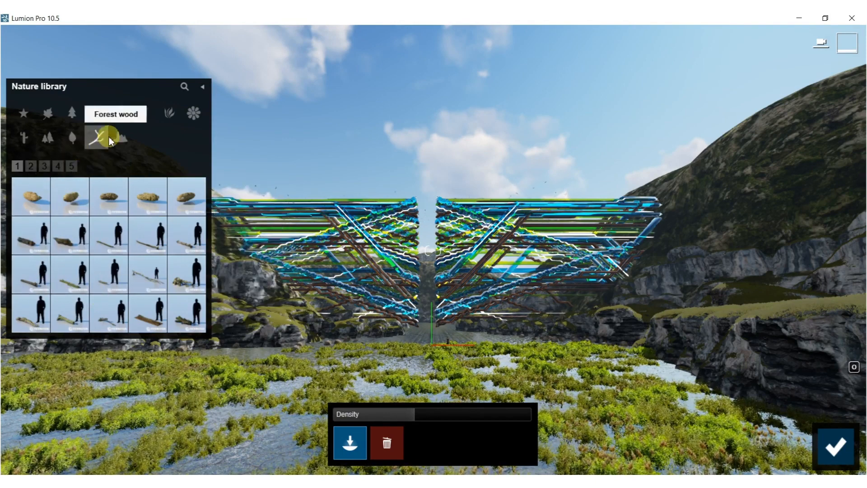
click(120, 112)
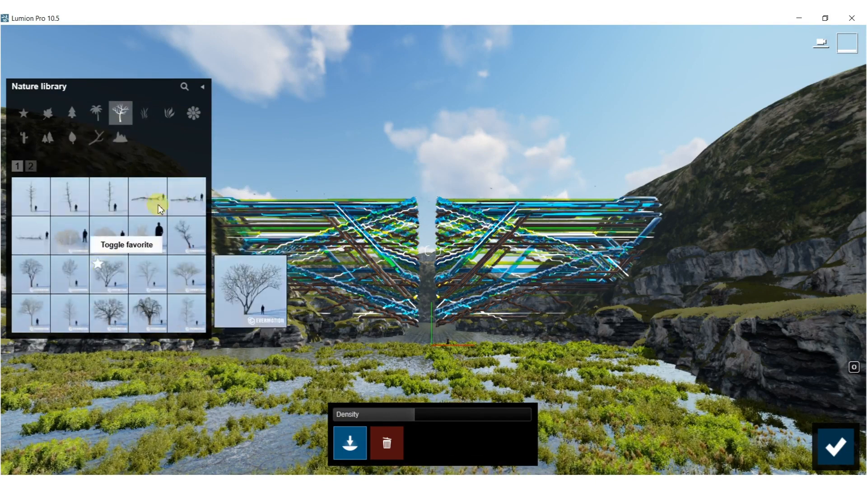
click(159, 207)
drag(385, 413, 373, 419)
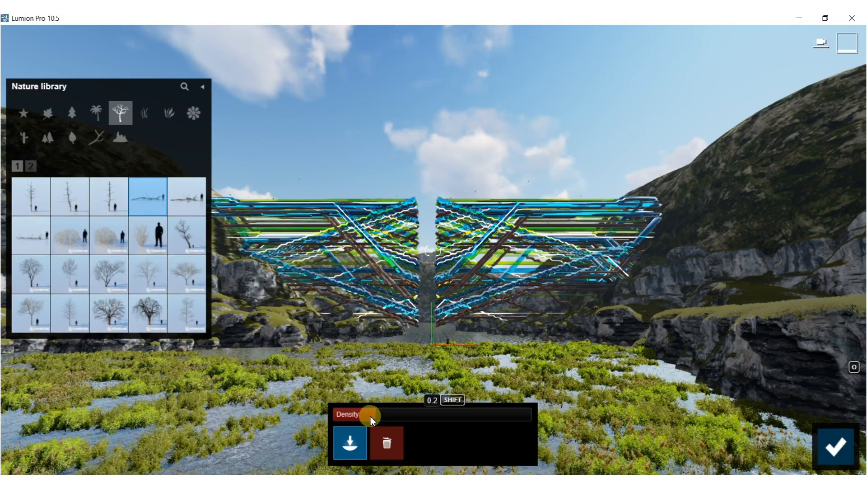
click(184, 399)
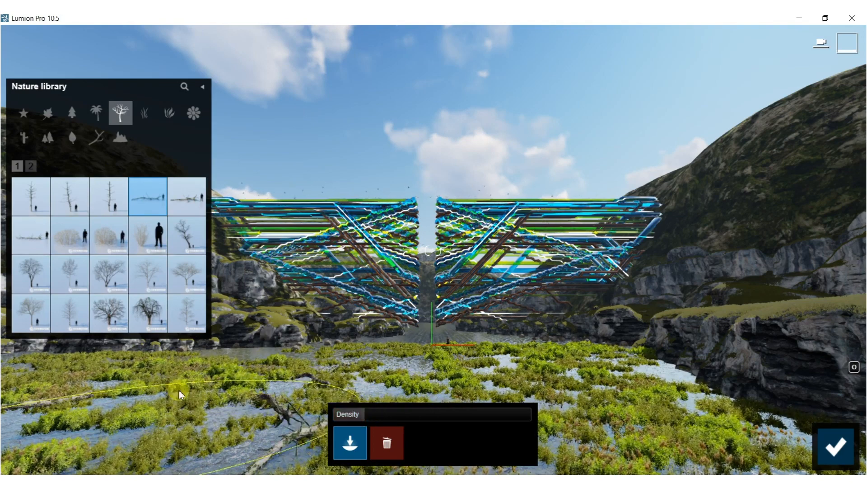
mouse_move(498, 373)
mouse_down()
mouse_move(521, 398)
mouse_move(548, 410)
mouse_move(519, 369)
mouse_up()
Leave mass placement and delete unwanted fallen trunks individually from the foreground wetland.
click(386, 443)
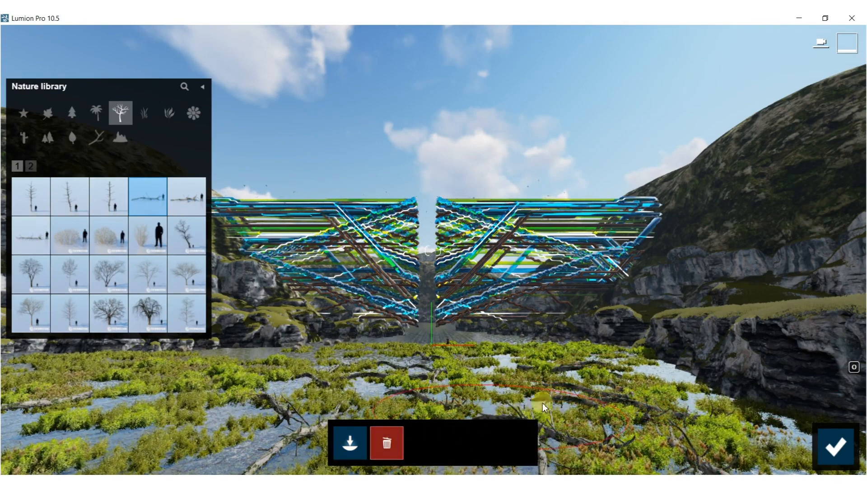
click(830, 444)
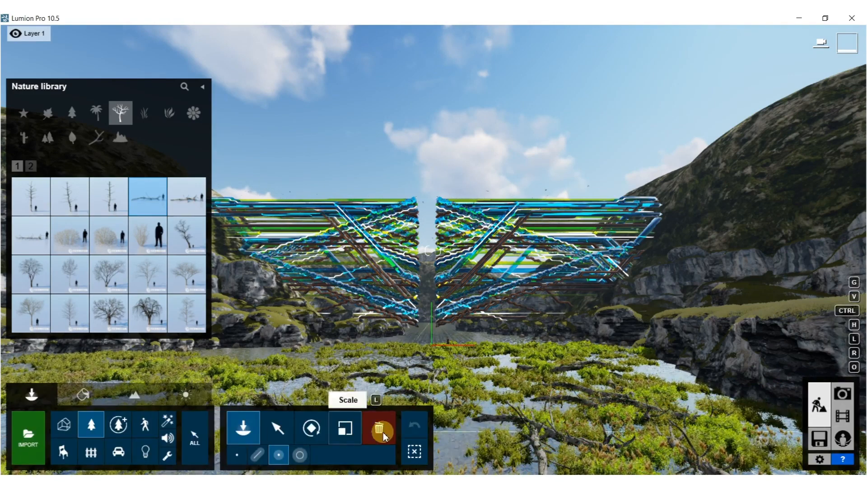
click(367, 438)
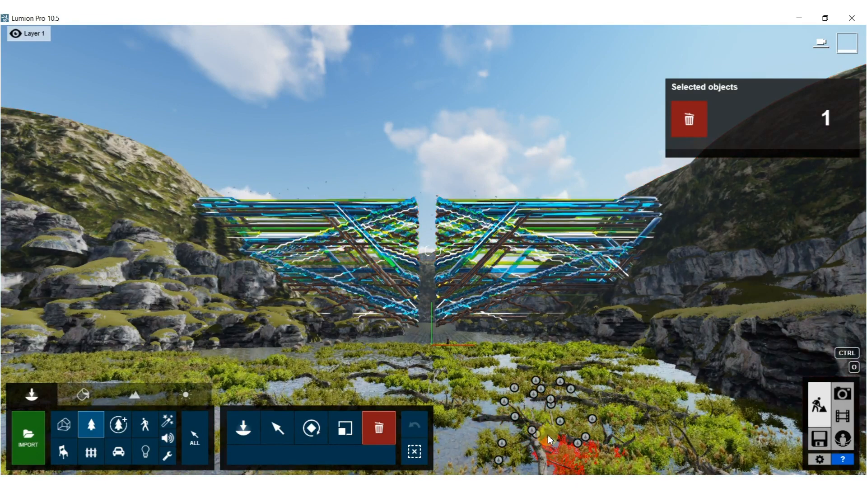
click(529, 430)
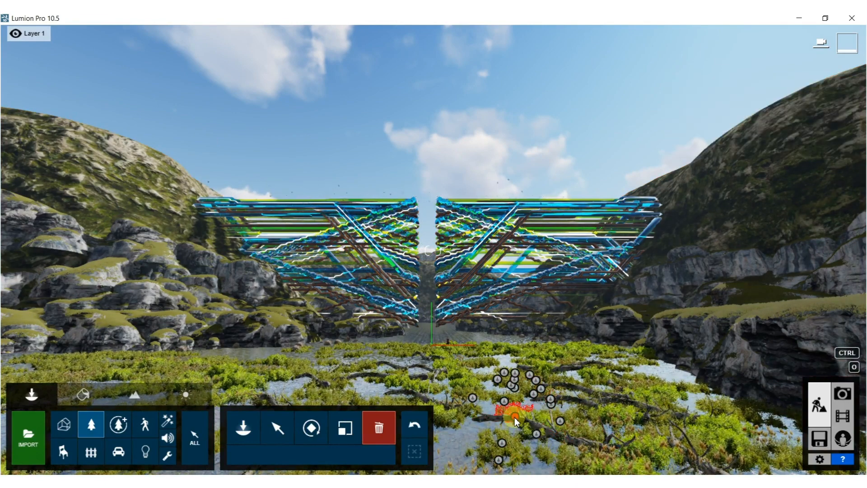
click(549, 436)
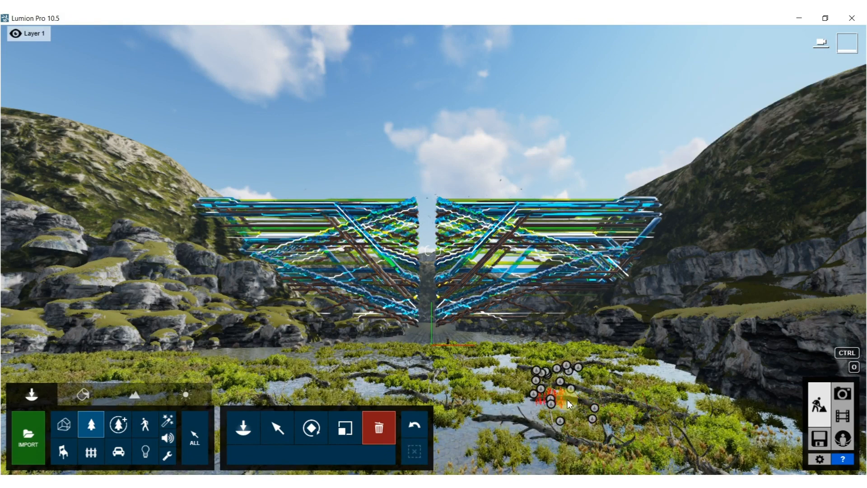
click(571, 402)
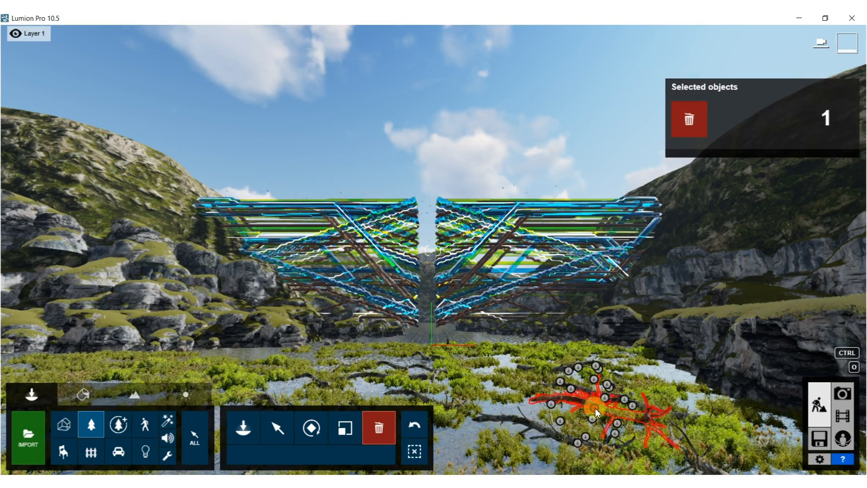
click(595, 408)
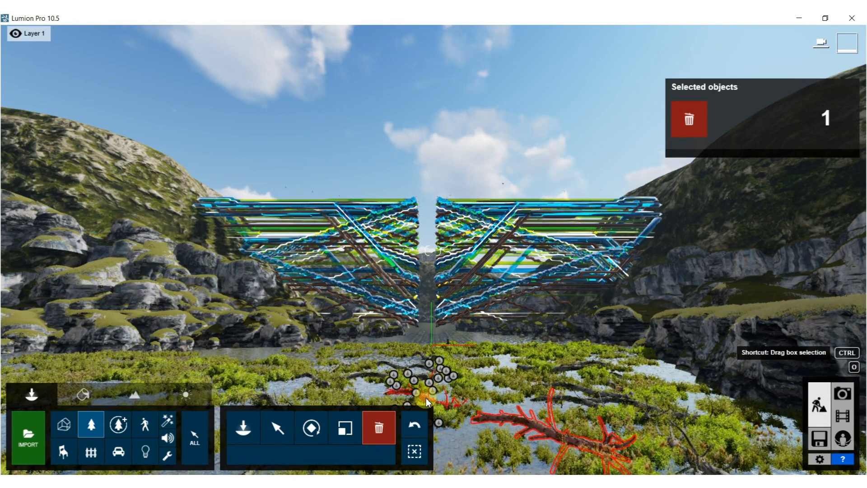
ctrl+click(424, 398)
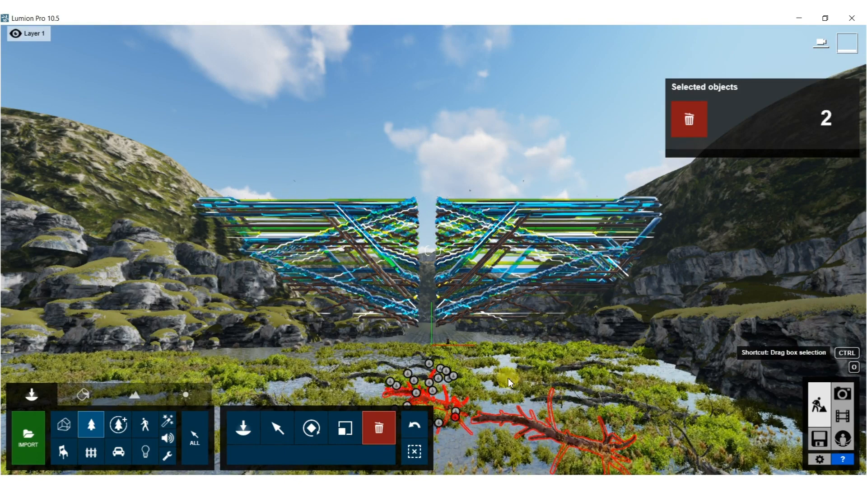
ctrl+click(586, 391)
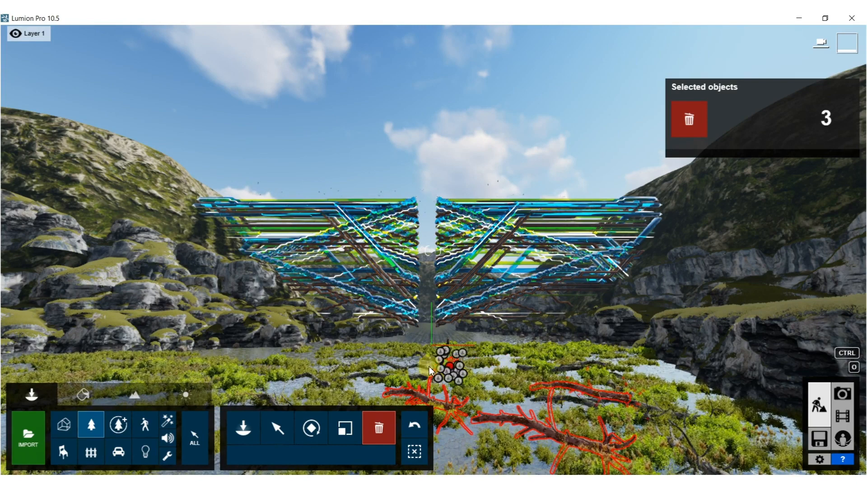
ctrl+click(409, 368)
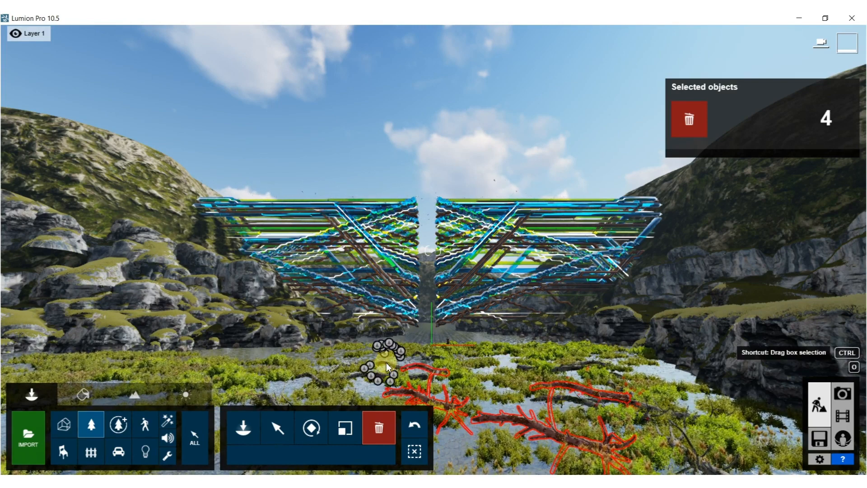
ctrl+click(370, 367)
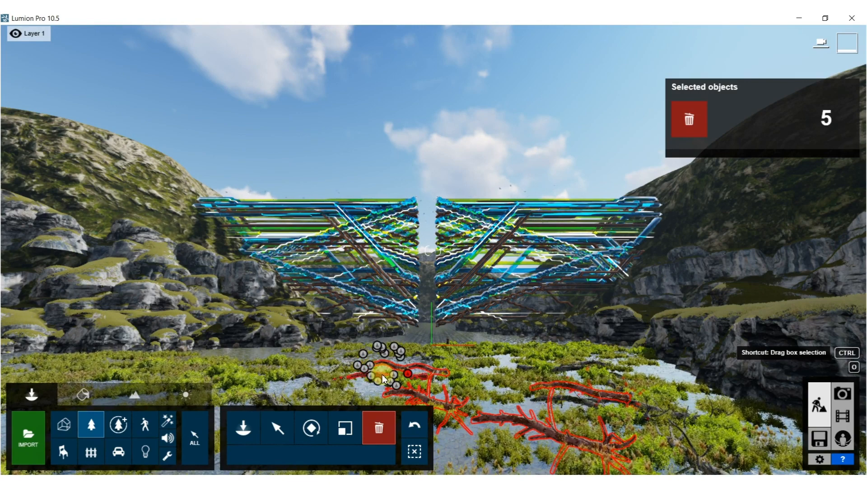
ctrl+click(538, 389)
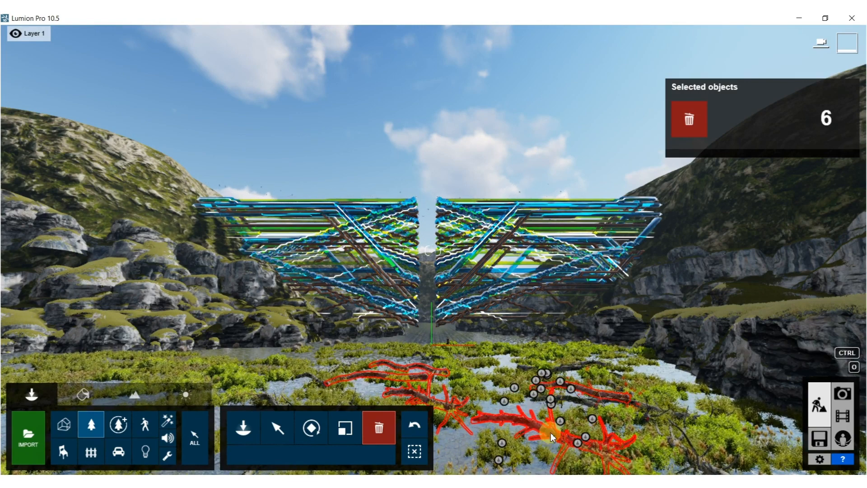
Delete the large branching log in the foreground and the fallen log beside the central bushes.
click(550, 430)
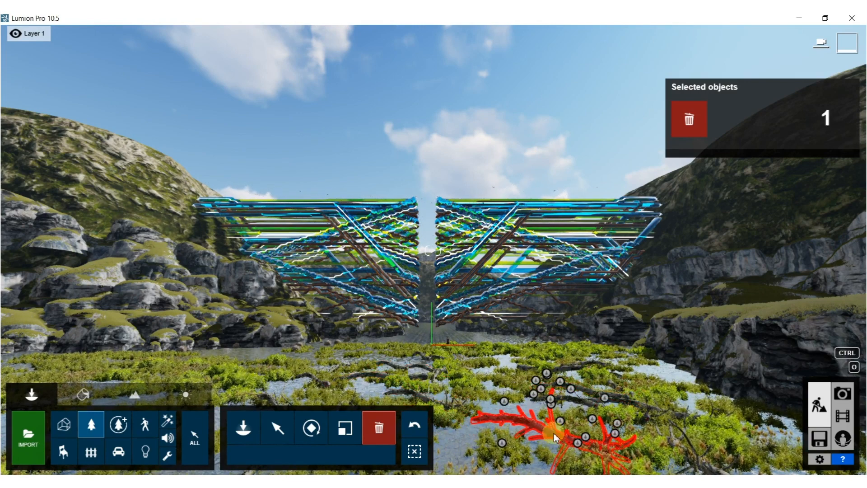
drag(554, 435, 549, 420)
scroll(550, 424, down, 3)
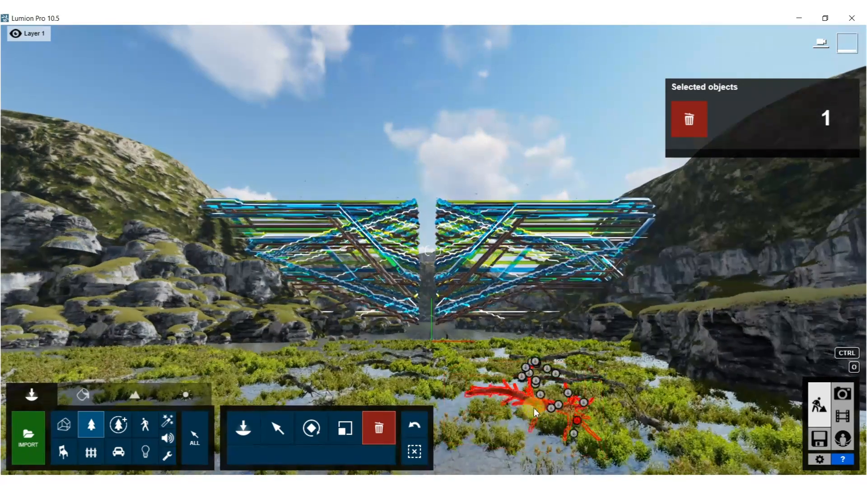
click(579, 420)
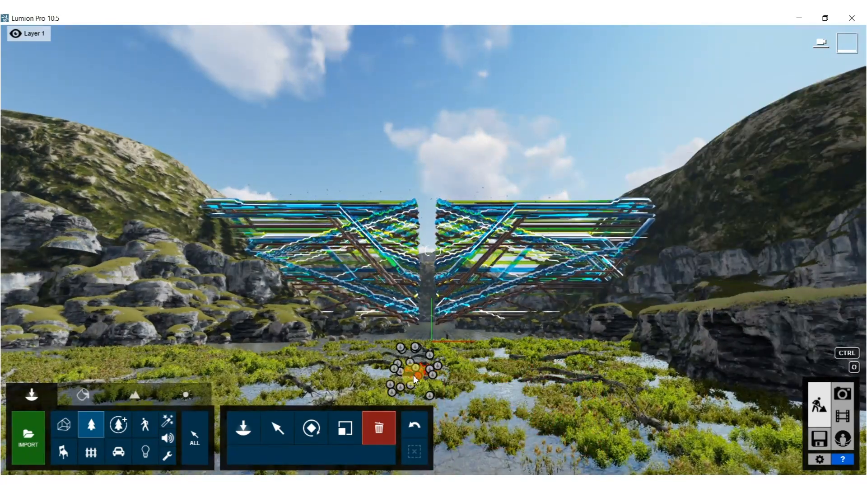
click(411, 374)
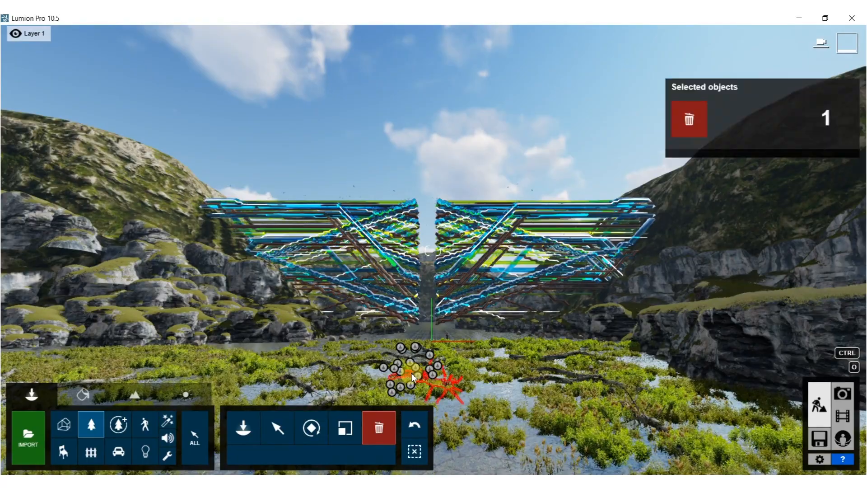
scroll(434, 387, up, 3)
right_drag(433, 388, 468, 203)
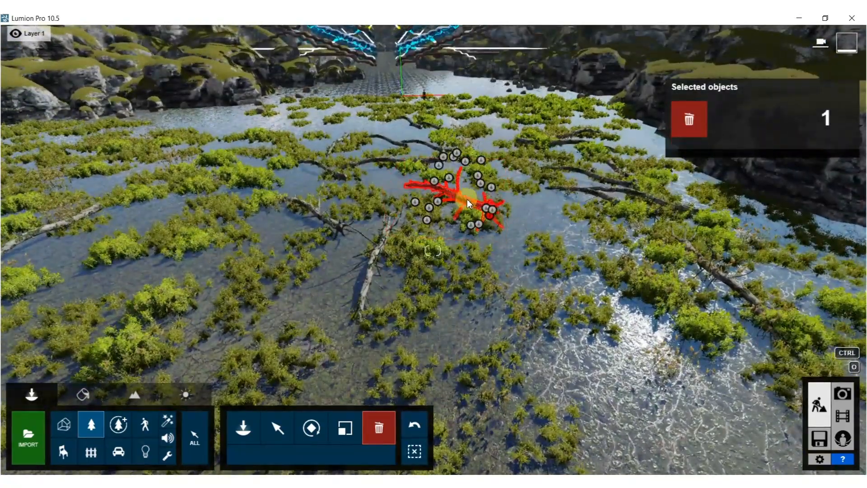
drag(490, 218, 657, 222)
click(656, 217)
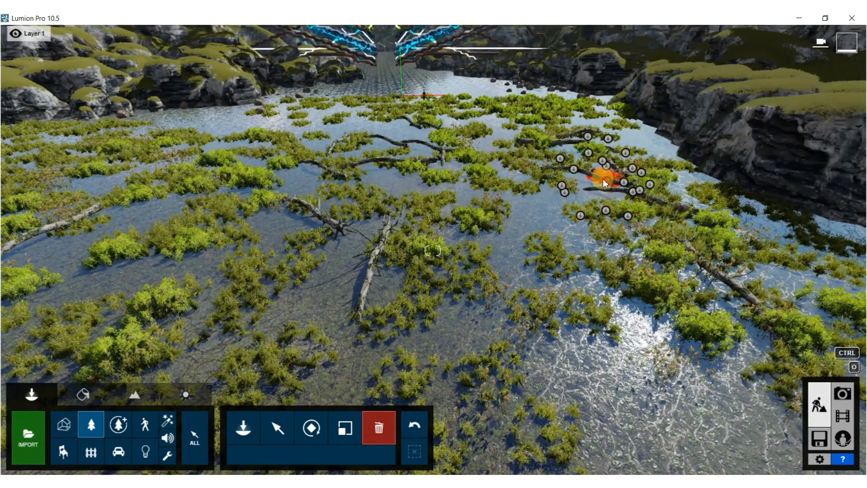
Delete the curved log near the rocky bank and another in the middle of the more distant vegetation.
click(634, 196)
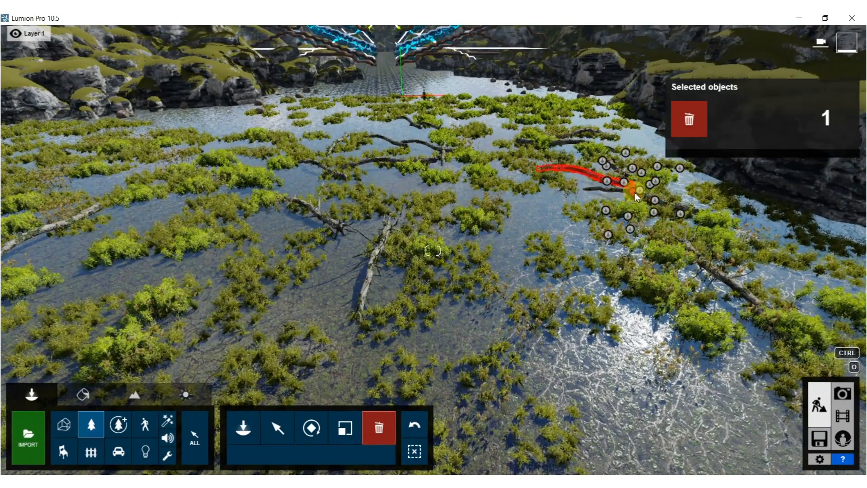
click(635, 195)
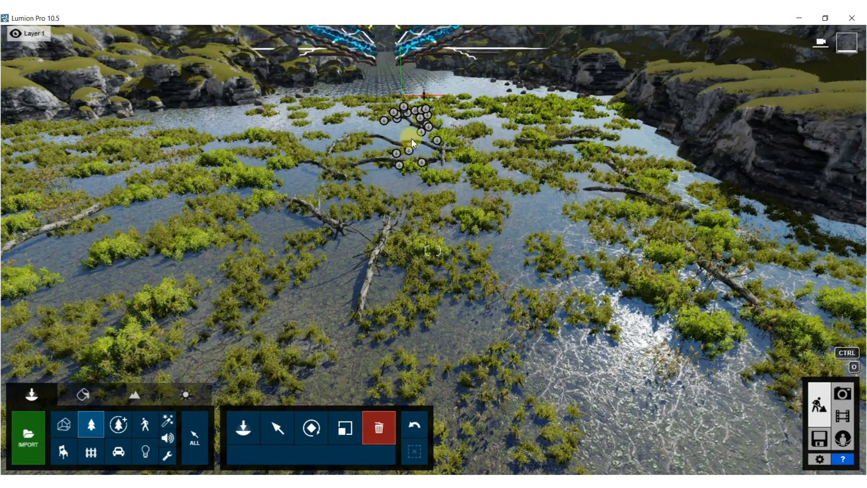
click(424, 142)
drag(452, 158, 401, 153)
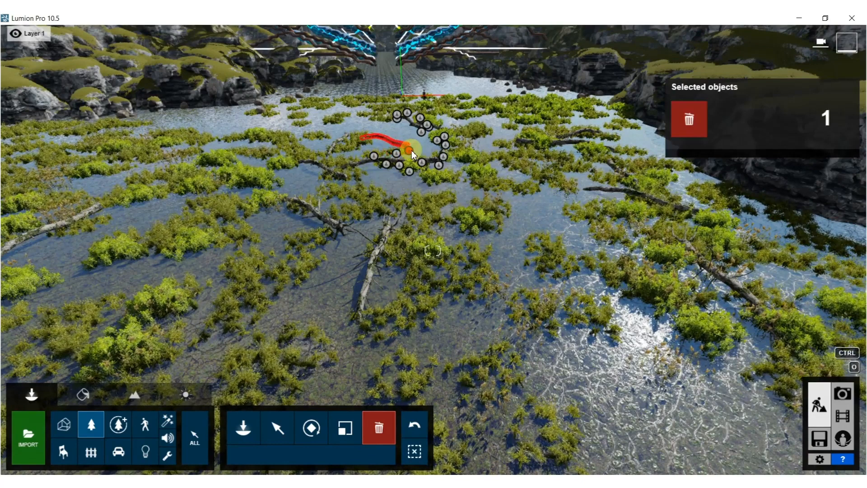
click(412, 151)
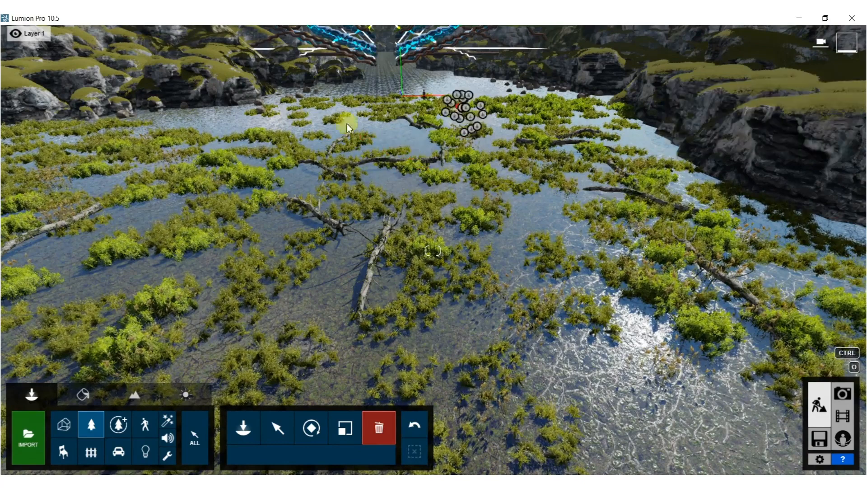
Select the walking woman and dog together and move them horizontally closer to the camera among the foreground vegetation.
click(149, 423)
ctrl+drag(373, 93, 458, 128)
click(277, 427)
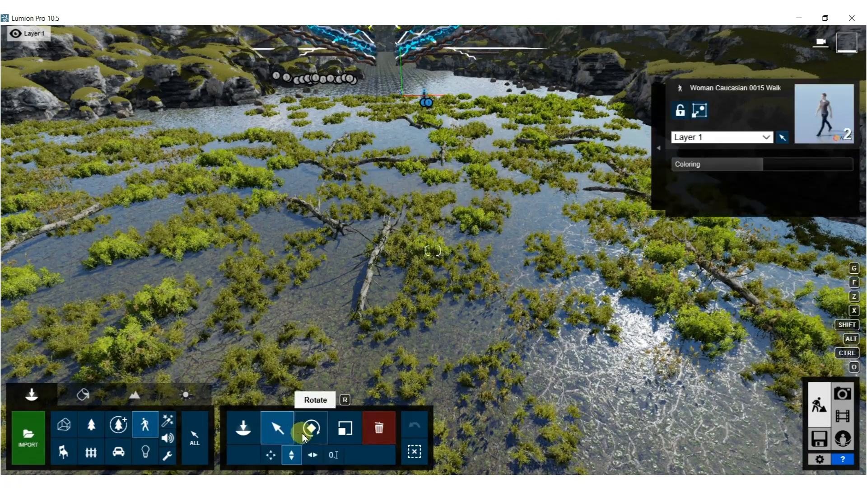
click(313, 454)
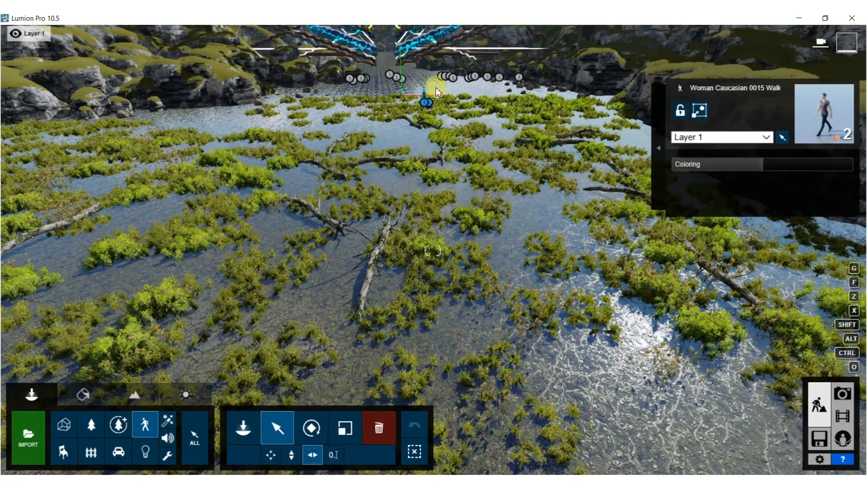
drag(426, 102, 560, 302)
Check the composition in Photo mode by restoring the camera stored in slot 1 and refreshing the preview.
click(842, 394)
click(71, 402)
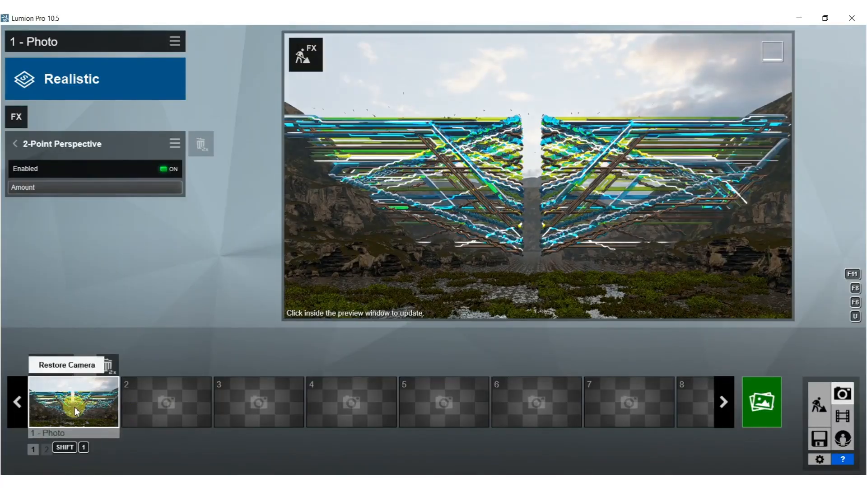
click(520, 229)
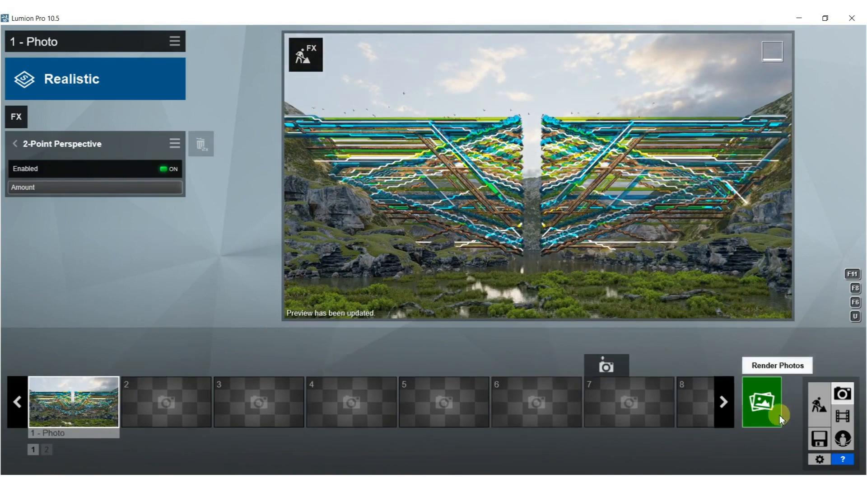
Return to Build mode, move the walking woman and dog farther back towards the structure, and reopen Photo mode.
click(819, 405)
right_drag(432, 113, 443, 176)
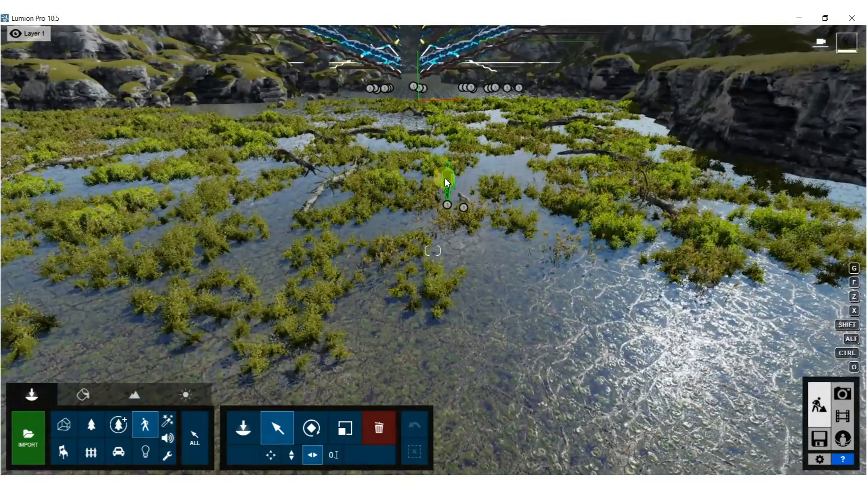
click(446, 183)
click(449, 204)
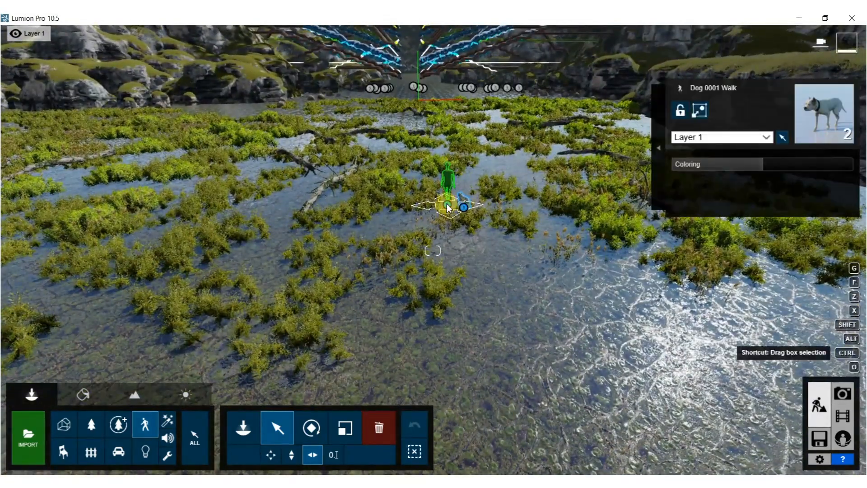
drag(449, 207, 413, 127)
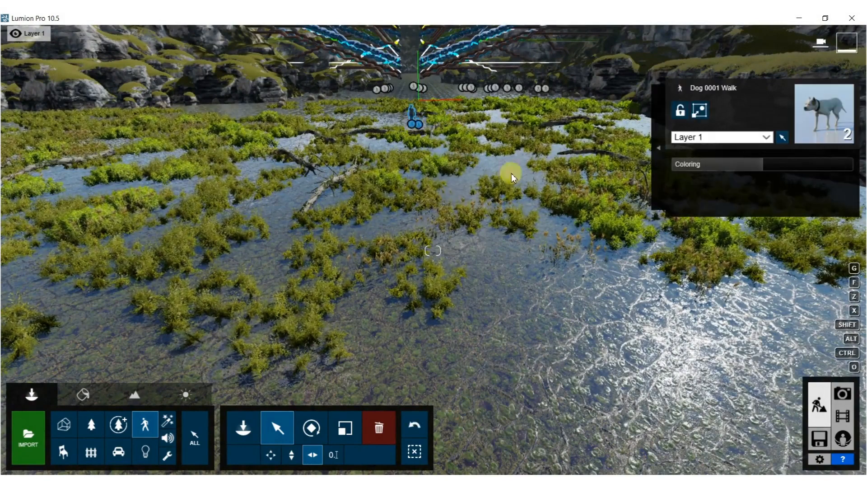
click(842, 393)
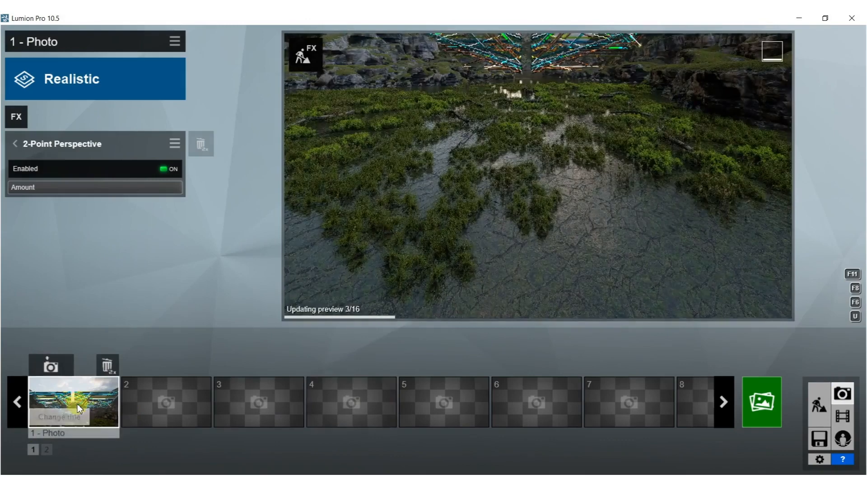
Restore the camera stored in slot 1, add the Precipitation weather effect to the photo, and refresh the preview.
click(78, 406)
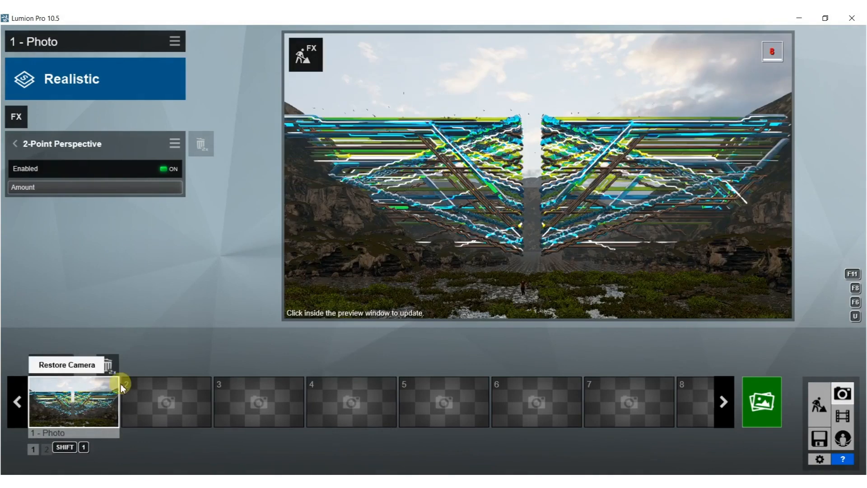
click(668, 190)
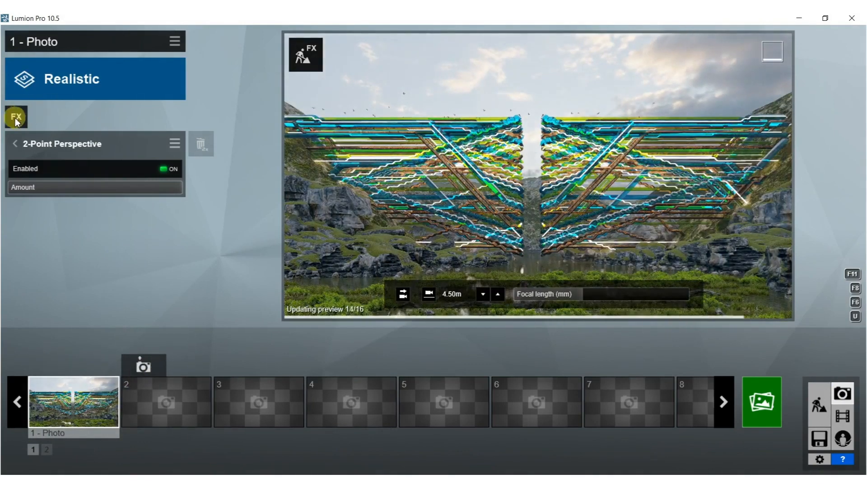
click(16, 119)
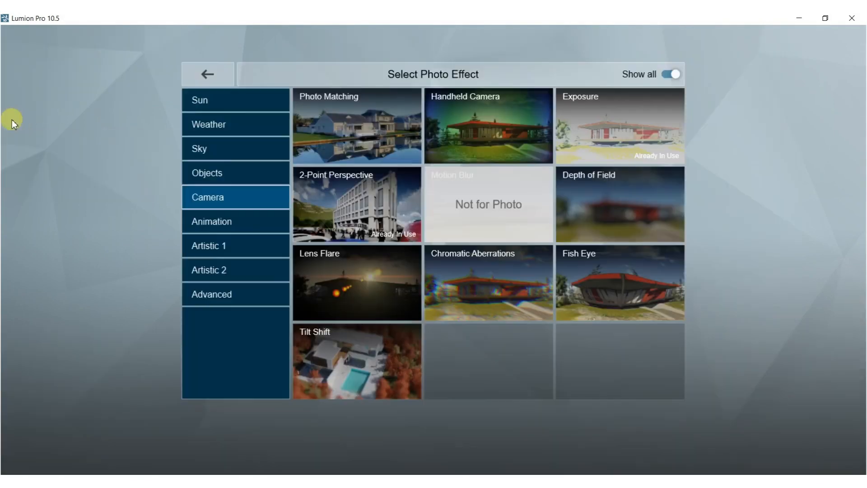
click(234, 129)
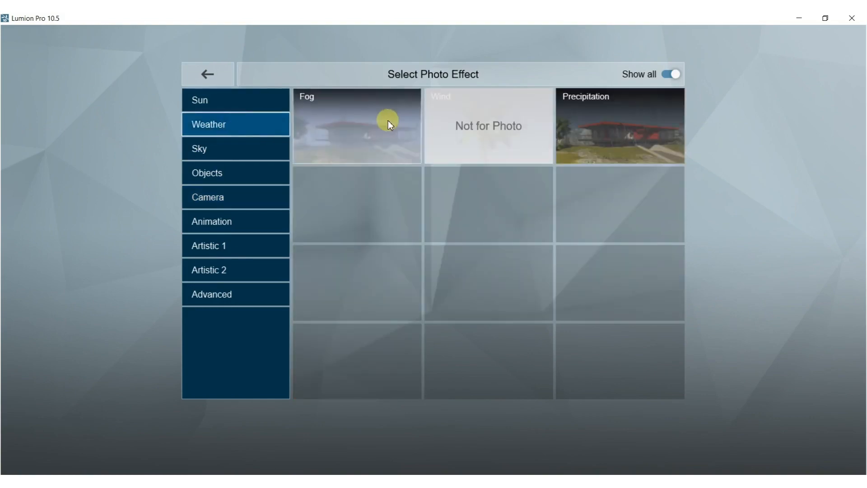
click(603, 137)
click(504, 153)
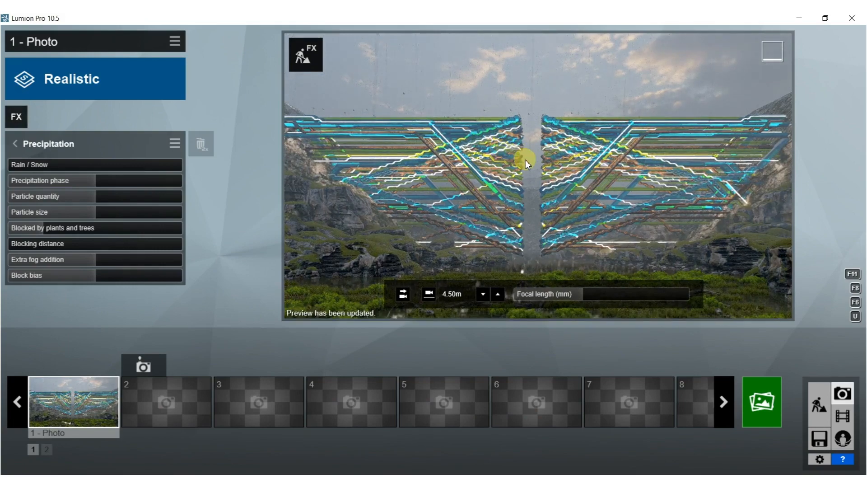
Add the Sun effect to the photo, lower the sun height to just above the horizon, and refresh the preview.
click(18, 143)
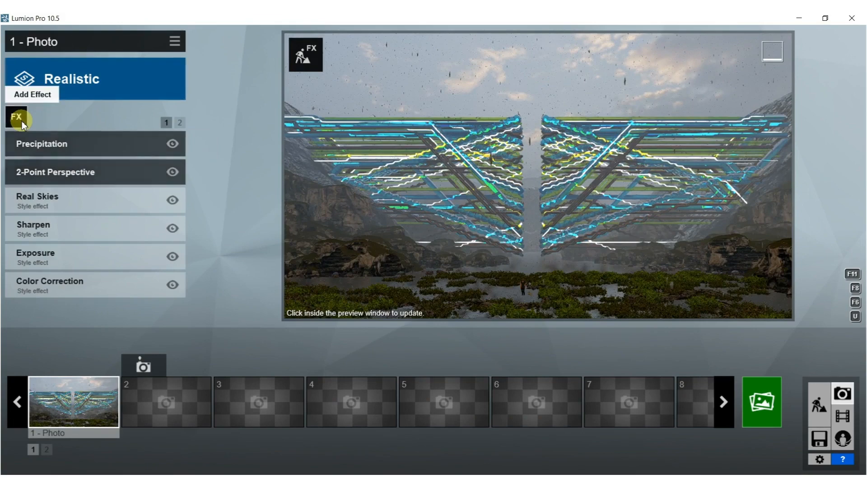
click(18, 118)
click(218, 104)
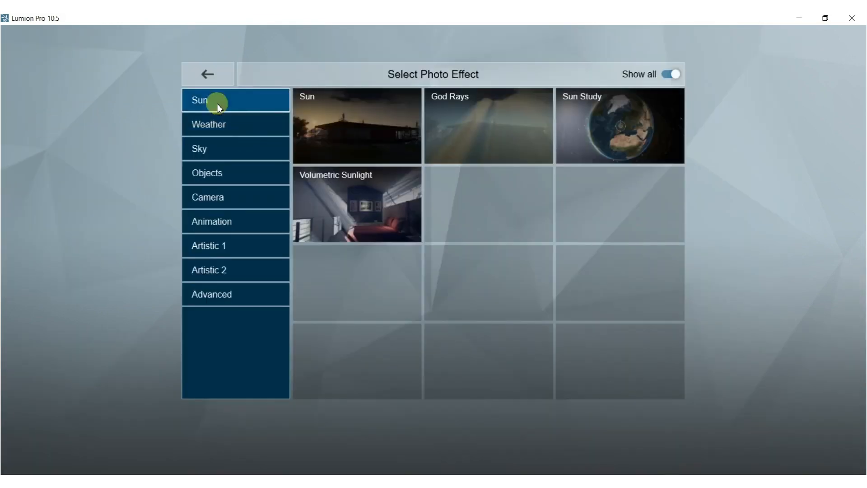
click(346, 126)
drag(129, 163, 99, 162)
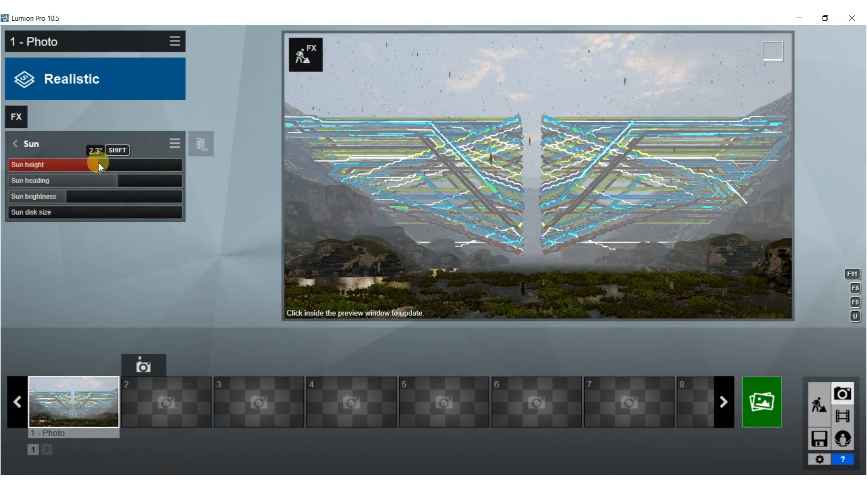
drag(97, 162, 96, 162)
click(456, 156)
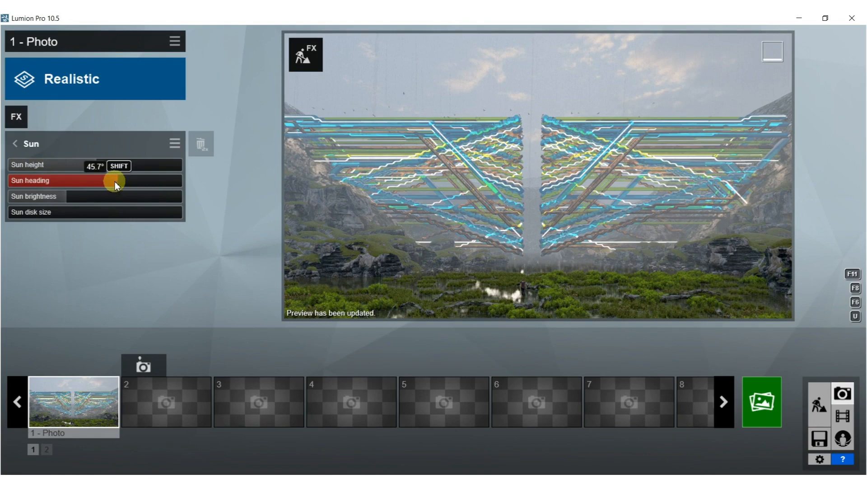
Adjust the sun's heading to just past mid-range and raise its height slightly, checking the lighting in the preview.
drag(113, 180, 38, 178)
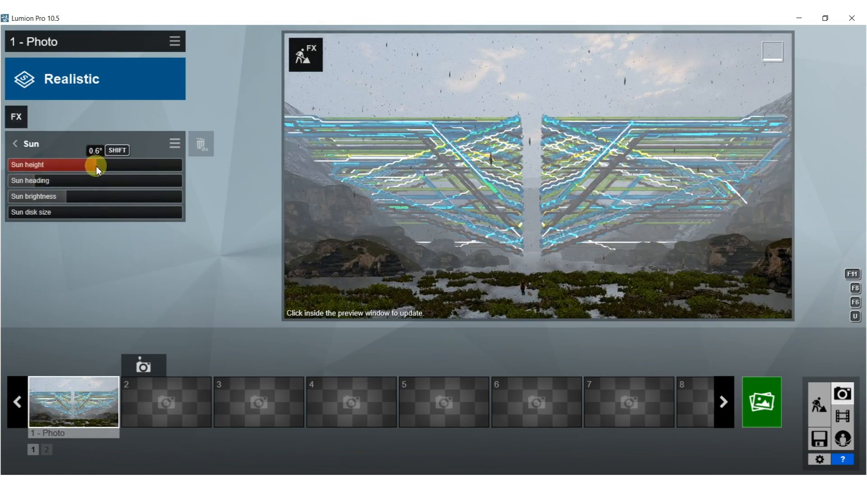
shift+drag(97, 166, 414, 200)
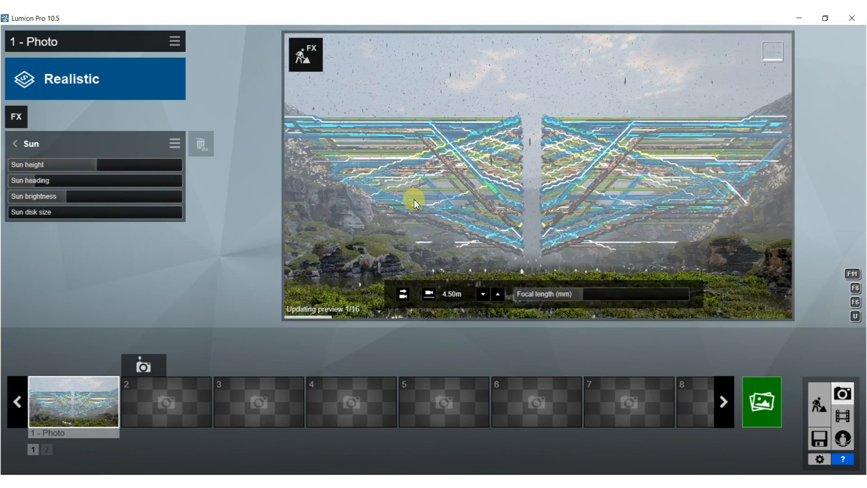
drag(41, 180, 122, 181)
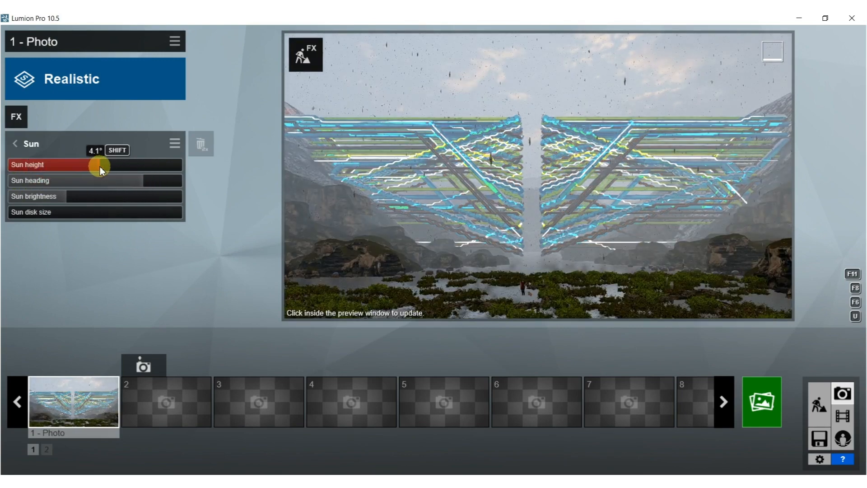
drag(102, 166, 107, 167)
click(489, 187)
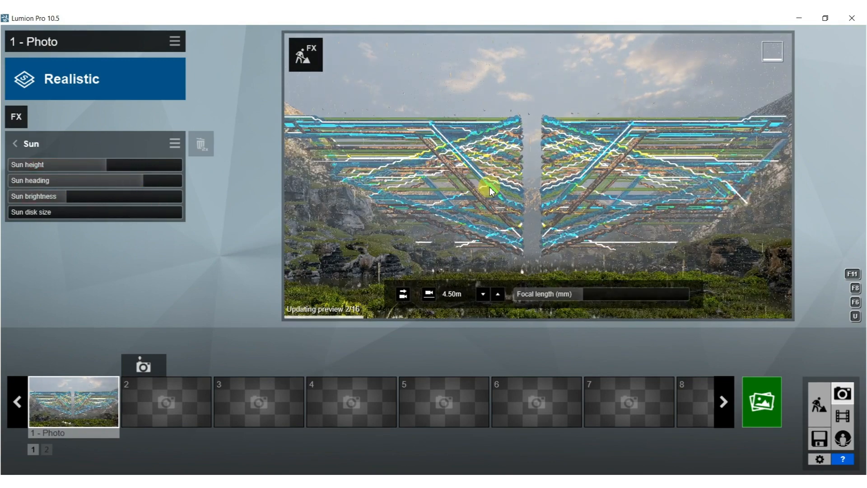
drag(145, 181, 102, 181)
click(506, 166)
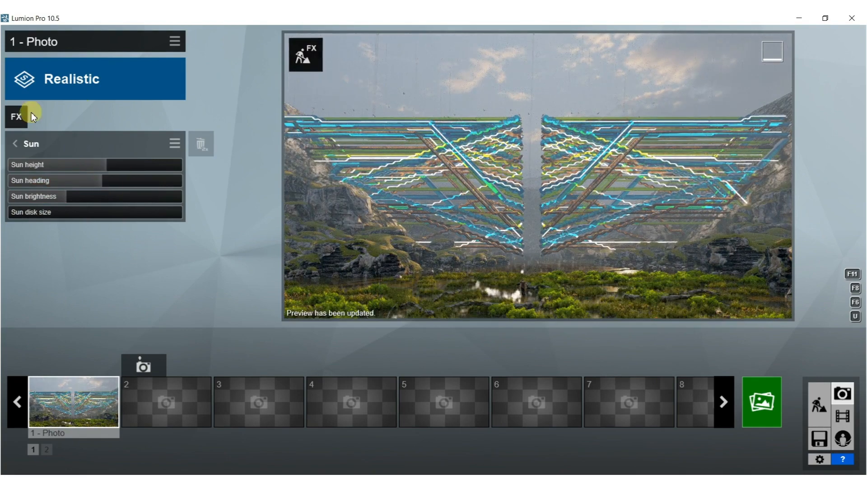
Replace the Real Skies background with a darker, mostly clear blue sky with thin clouds near the horizon.
click(17, 145)
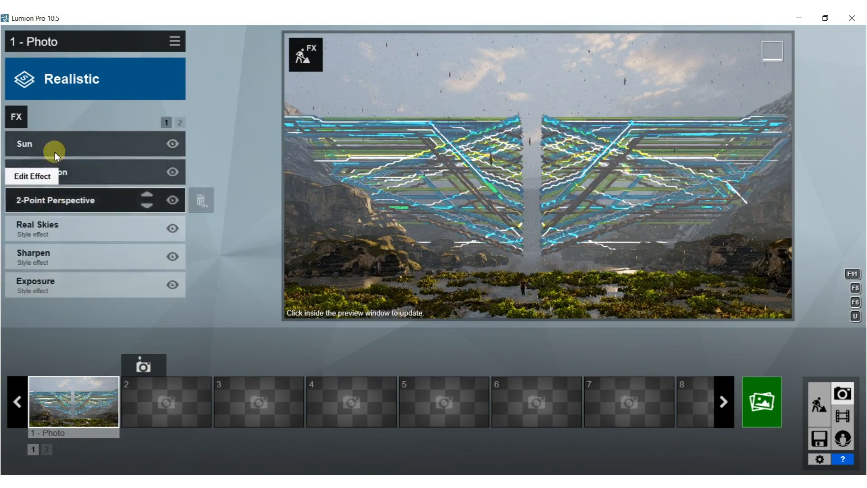
click(57, 229)
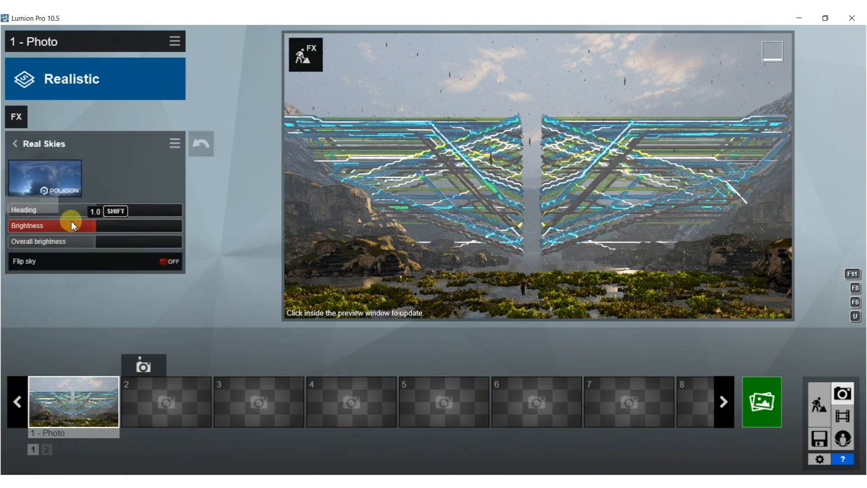
click(26, 178)
click(416, 259)
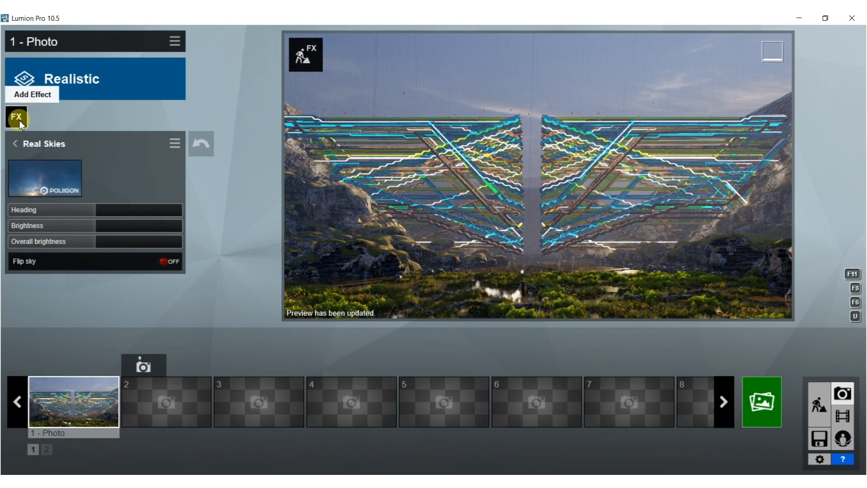
Reduce the Precipitation effect's particle size to about a quarter of its range and refresh the preview.
click(15, 143)
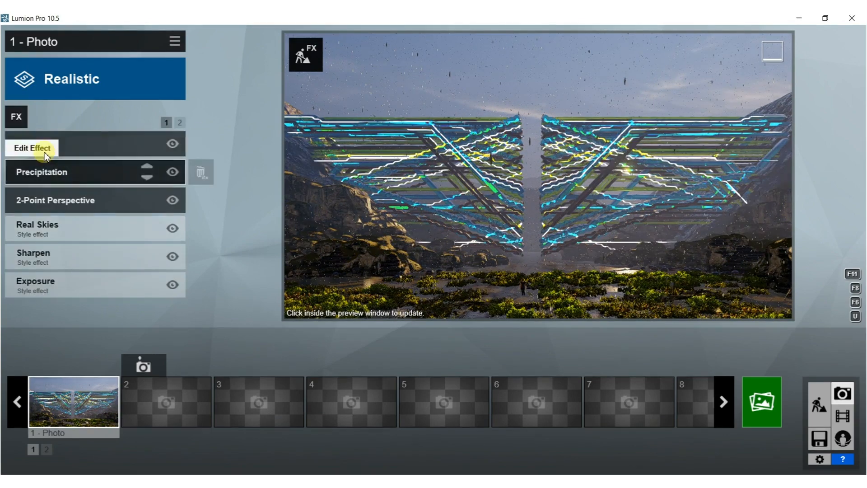
click(41, 172)
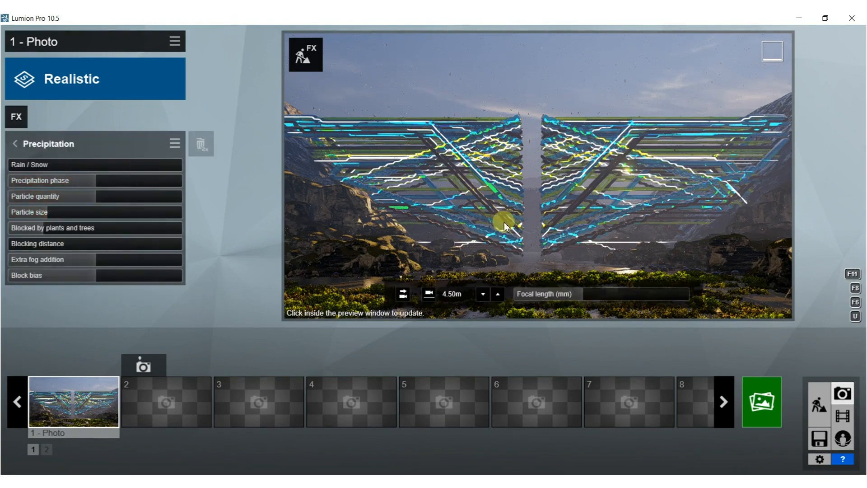
click(528, 206)
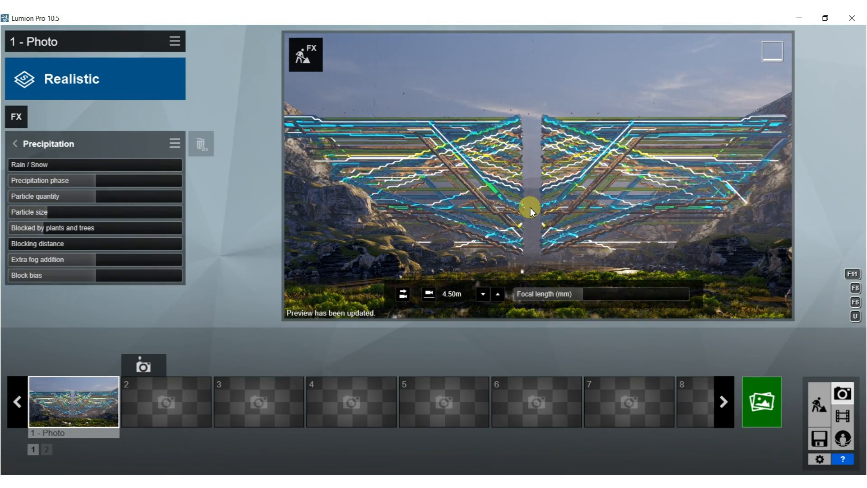
Render the current shot at Desktop 1920x1080 and save it as JPG file 75 in the BOOK folder.
click(766, 398)
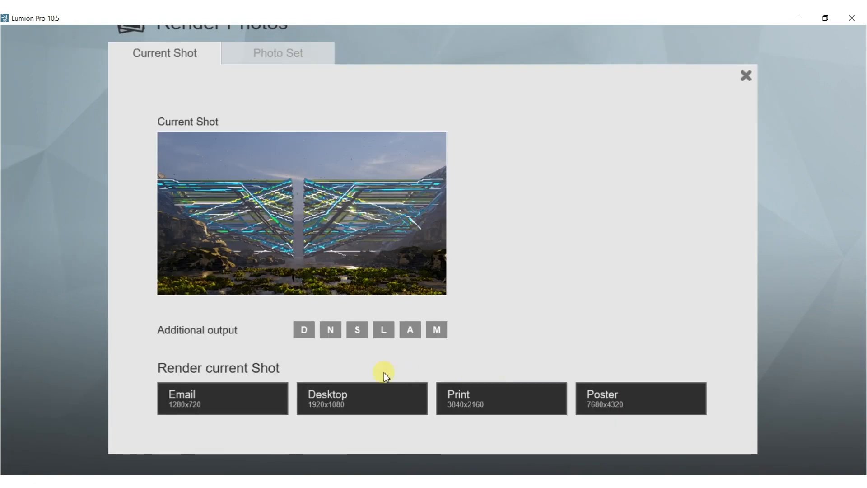
click(329, 411)
double_click(438, 188)
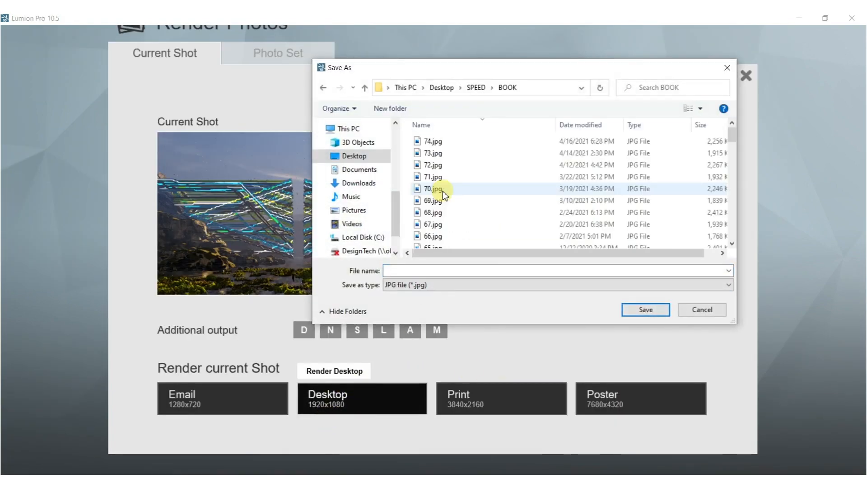
click(475, 270)
text(75)
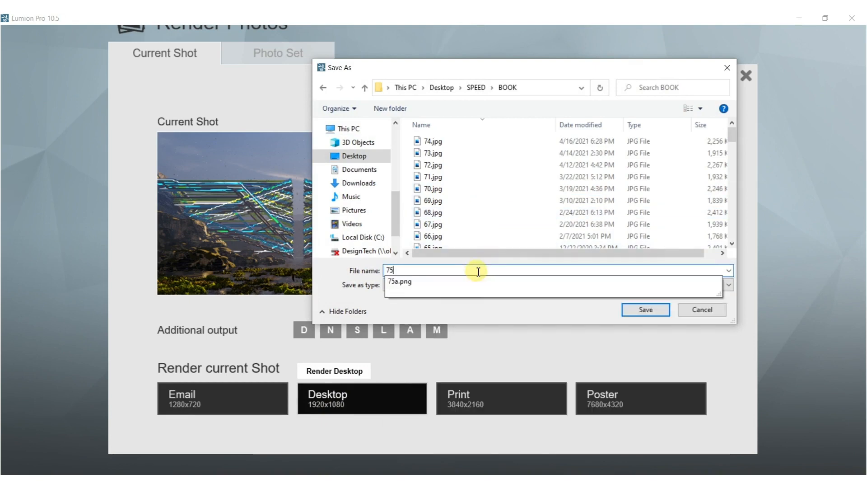
click(479, 309)
click(646, 310)
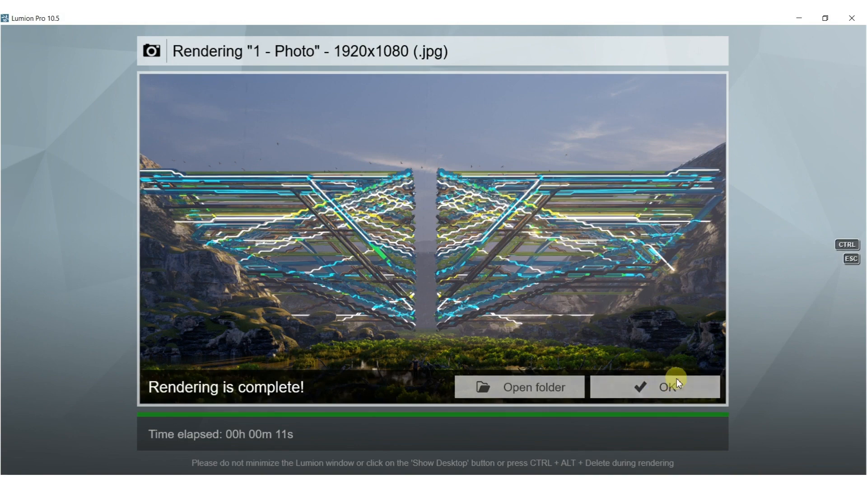
click(658, 390)
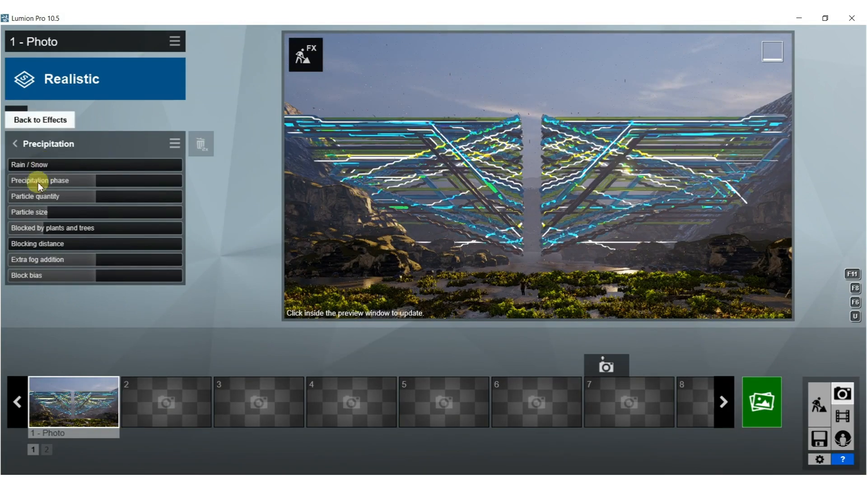
Lower the Real Skies heading to rotate the clouds behind the structure, and refresh the preview.
click(17, 145)
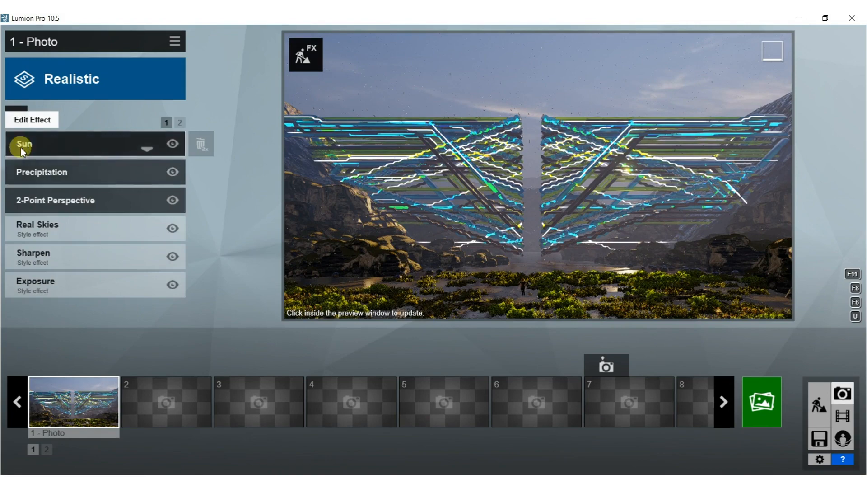
click(47, 225)
drag(104, 212, 67, 214)
click(494, 202)
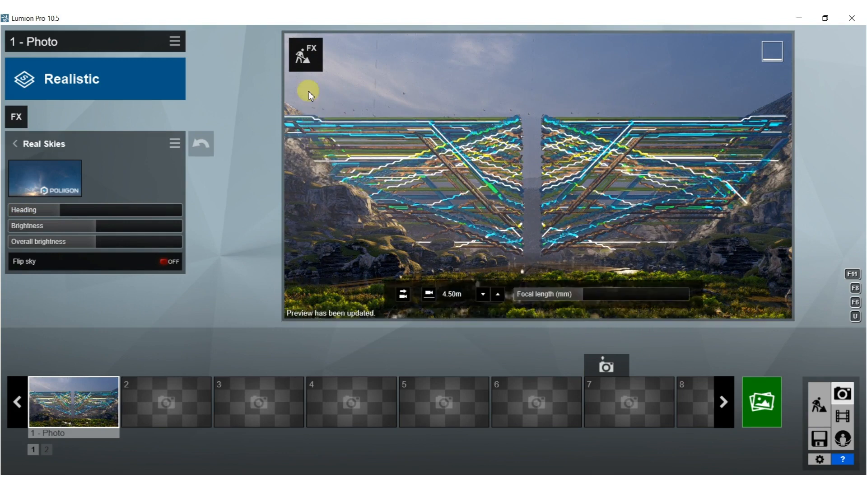
Assign a red pureglass material from the Indoor library to the yellow-green CONCRETE pipes, save the change, and return to Photo mode.
click(305, 60)
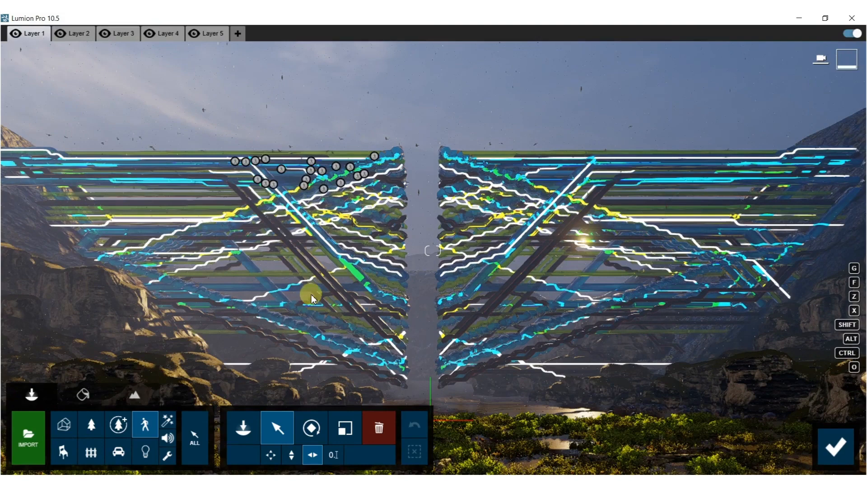
click(83, 395)
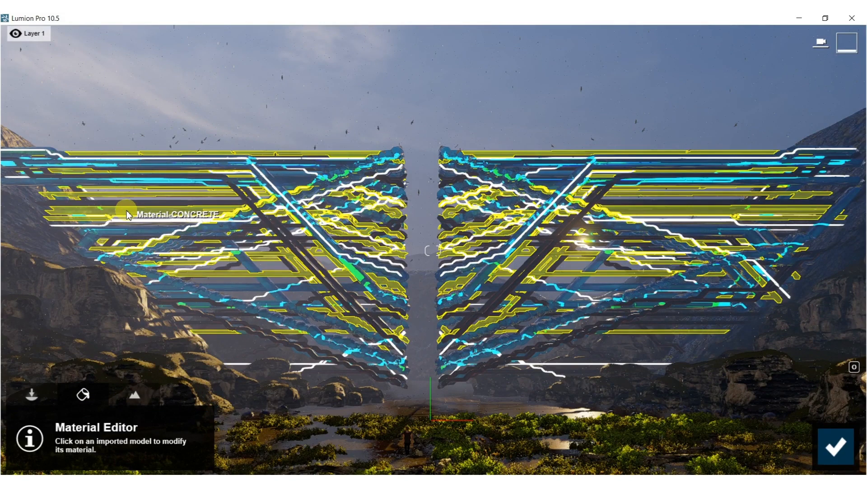
click(128, 215)
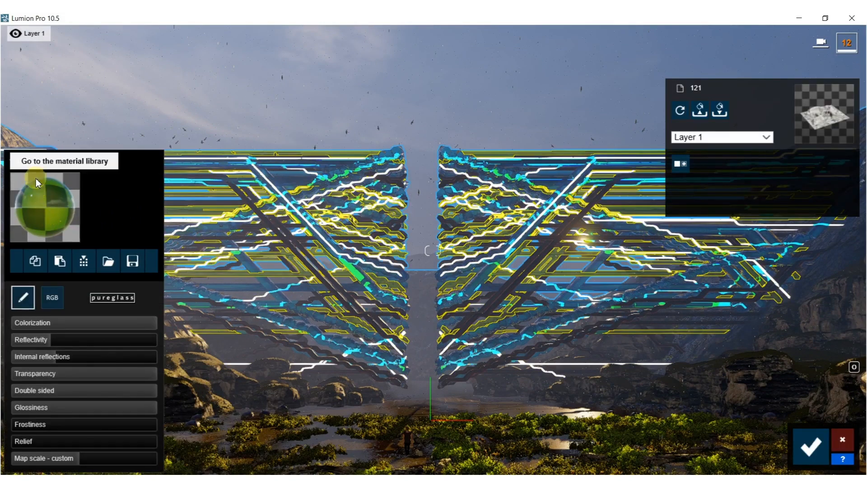
click(13, 160)
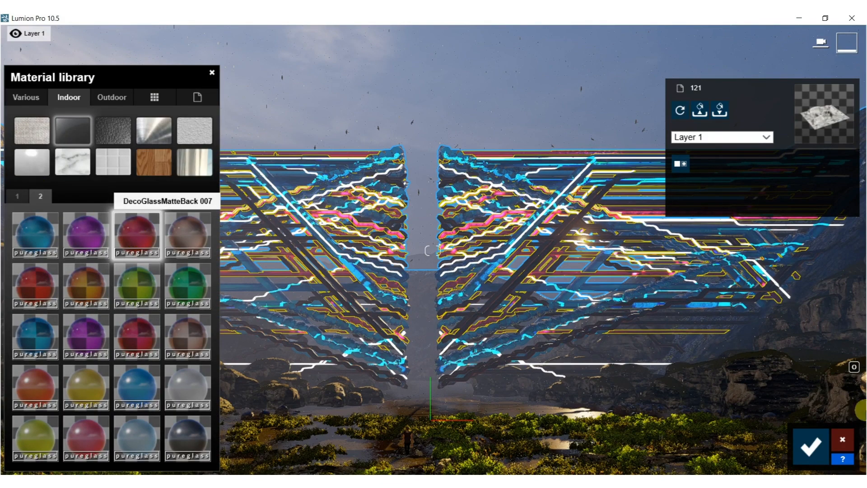
click(813, 453)
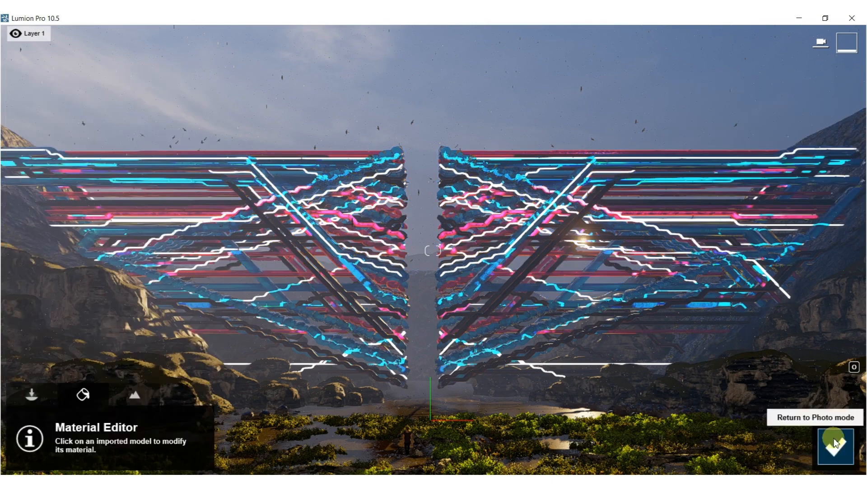
click(813, 452)
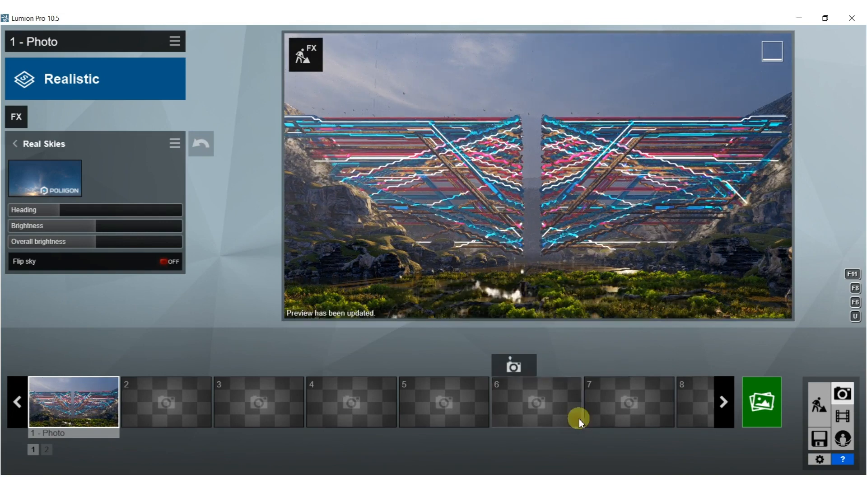
mouse_move(525, 283)
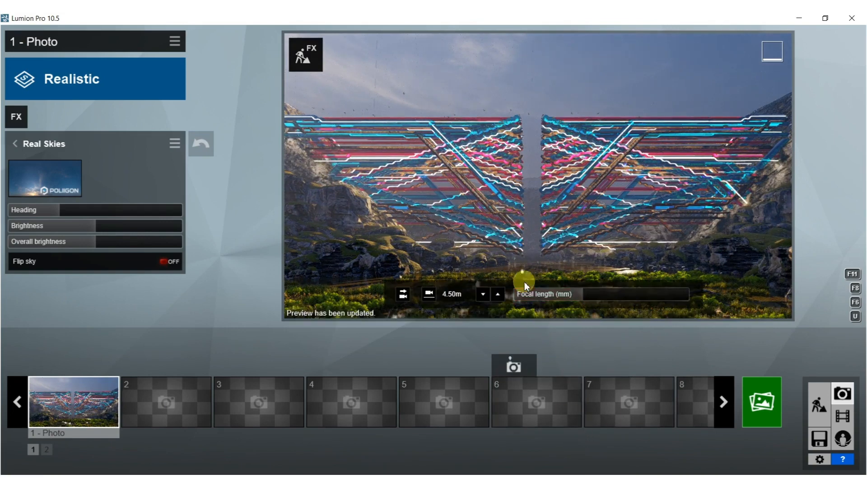
Move the walking woman and companion figure sideways on the marsh path, then restore the Photo 1 camera and refresh its preview.
click(308, 48)
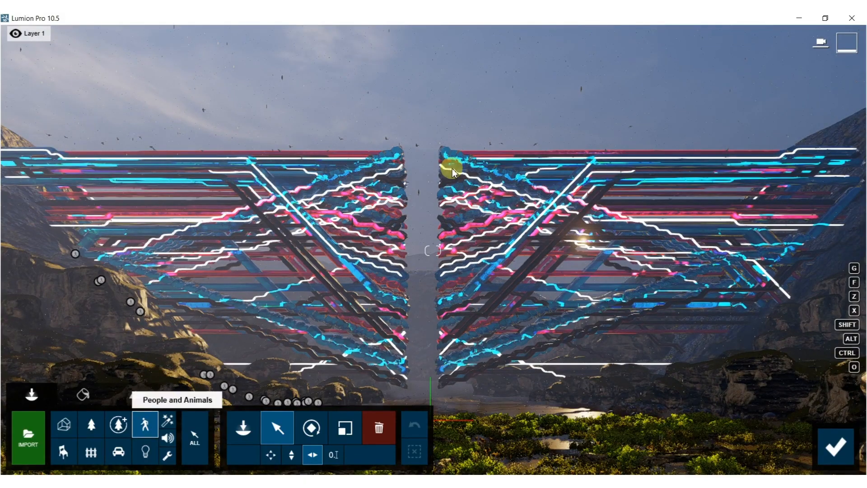
right_drag(450, 172, 446, 244)
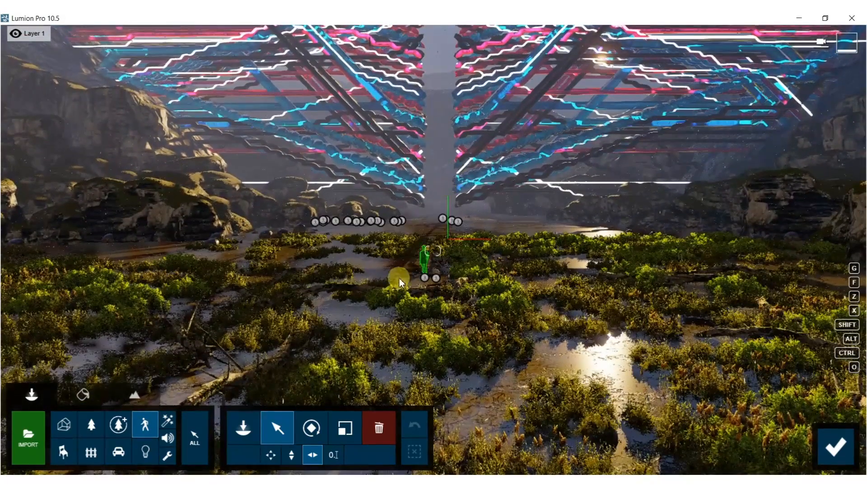
mouse_move(399, 267)
mouse_down()
mouse_move(453, 286)
mouse_move(400, 277)
mouse_up()
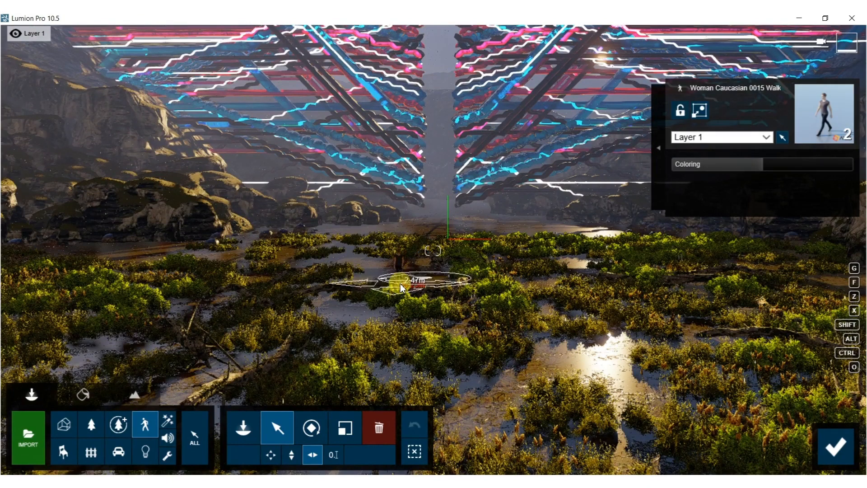
click(827, 440)
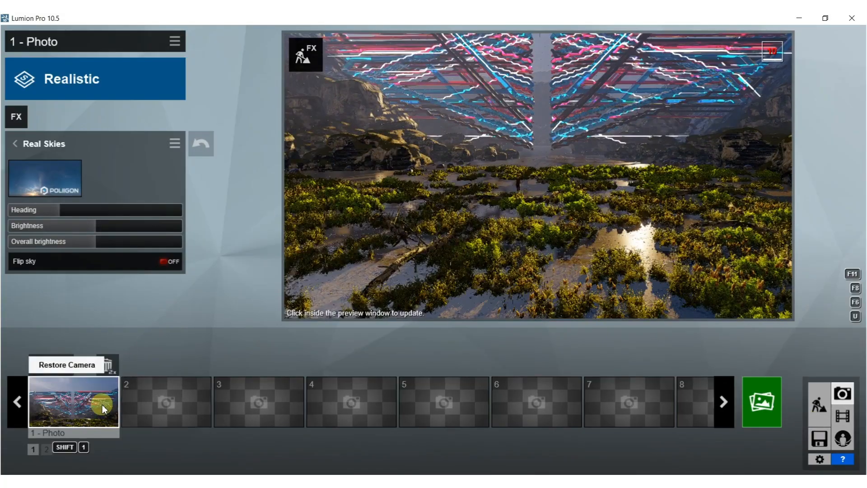
click(103, 407)
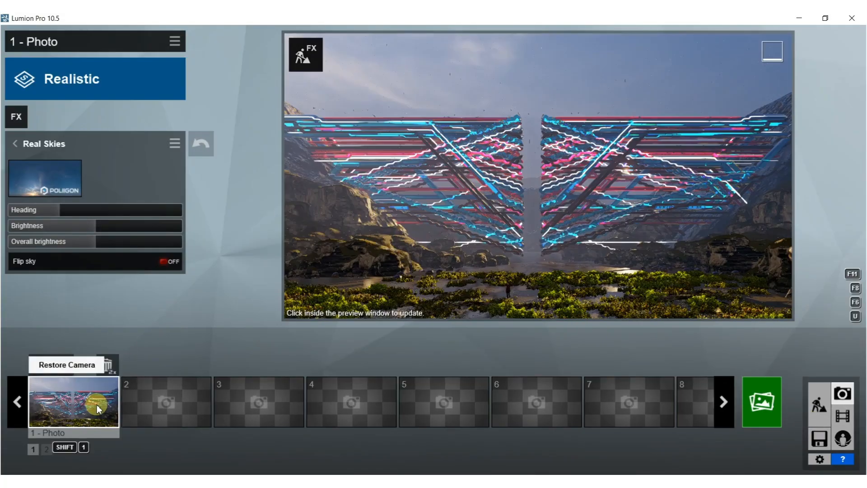
click(600, 183)
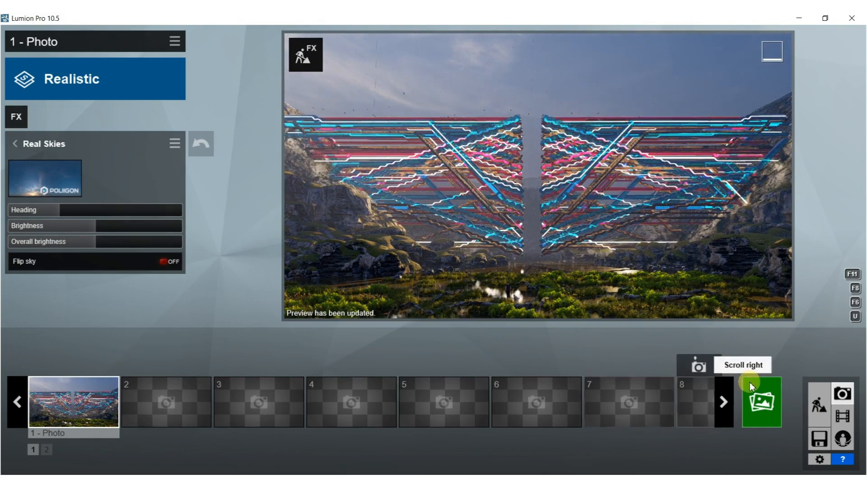
Render the current shot at Desktop 1920x1080, overwriting 75.jpg in the BOOK folder, and close the finished render.
click(764, 399)
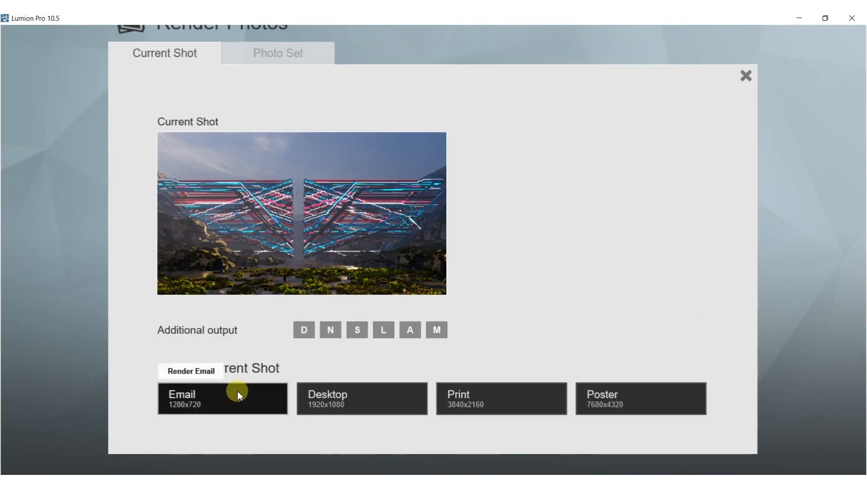
click(344, 397)
click(435, 143)
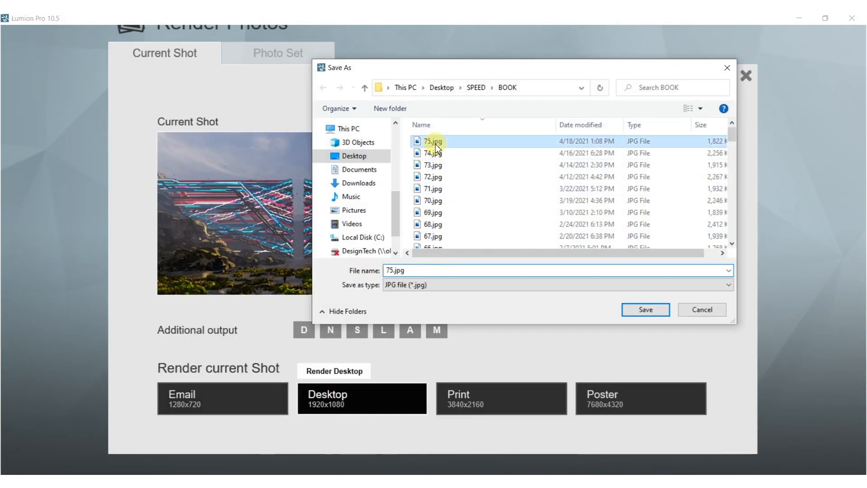
click(632, 310)
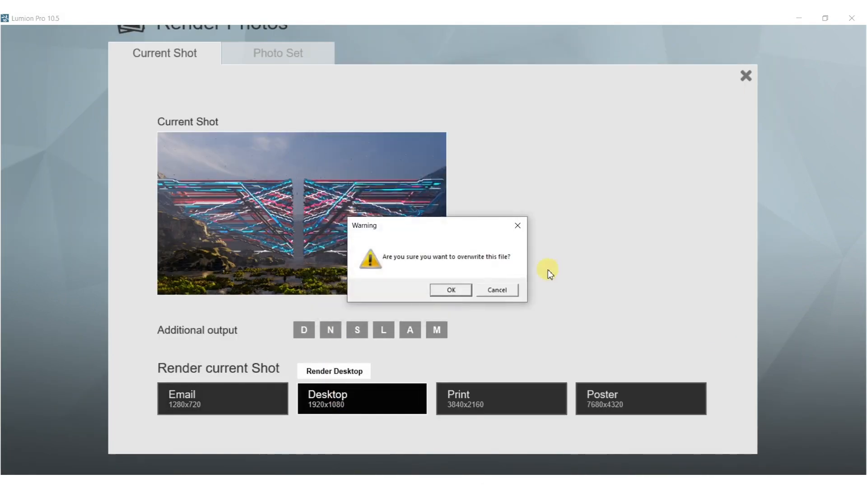
click(448, 290)
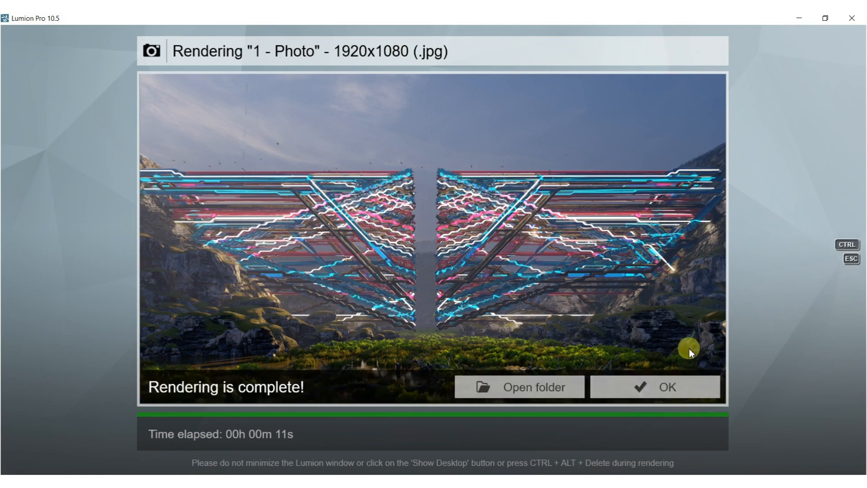
click(676, 390)
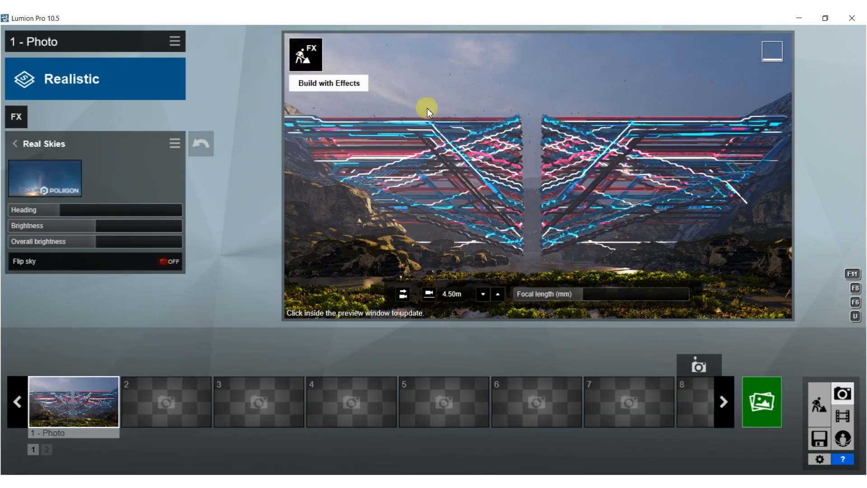
Shift the camera slightly so the pipe structure sits better in the frame, and store this view in Photo 1.
click(476, 162)
right_drag(476, 162, 469, 159)
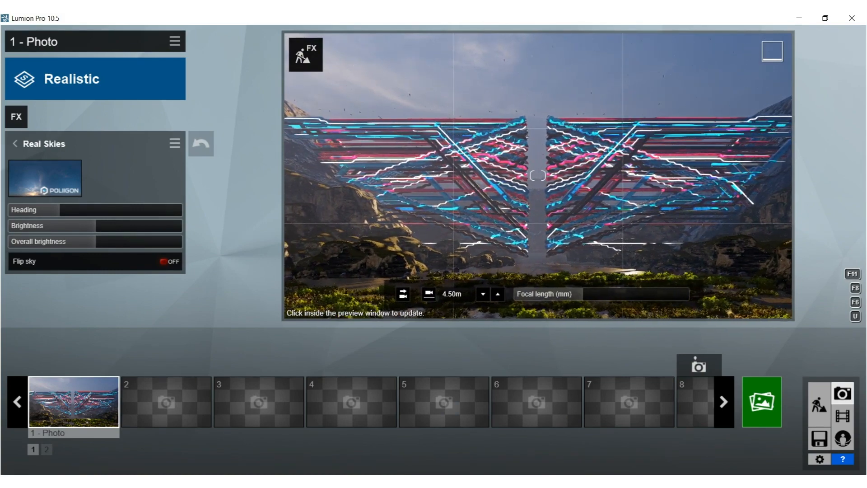
key(a)
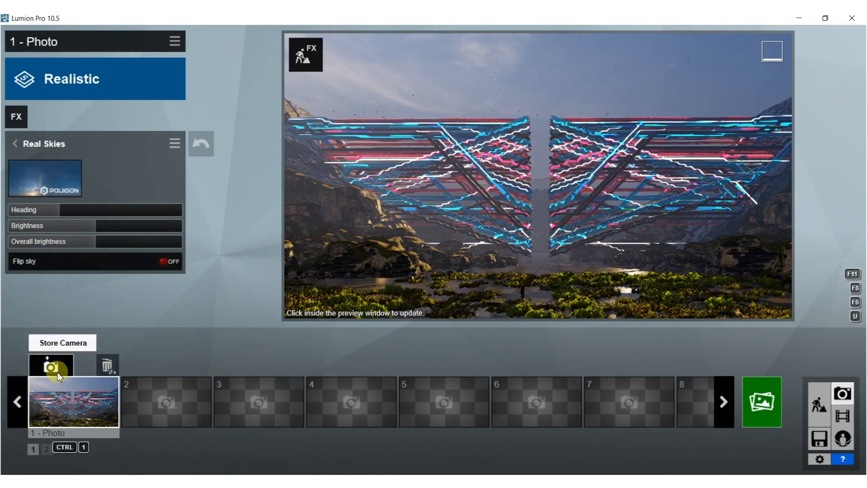
click(58, 372)
Select the flock of flying ducks around the structure, raise it higher into the sky, and refresh the photo preview.
click(305, 64)
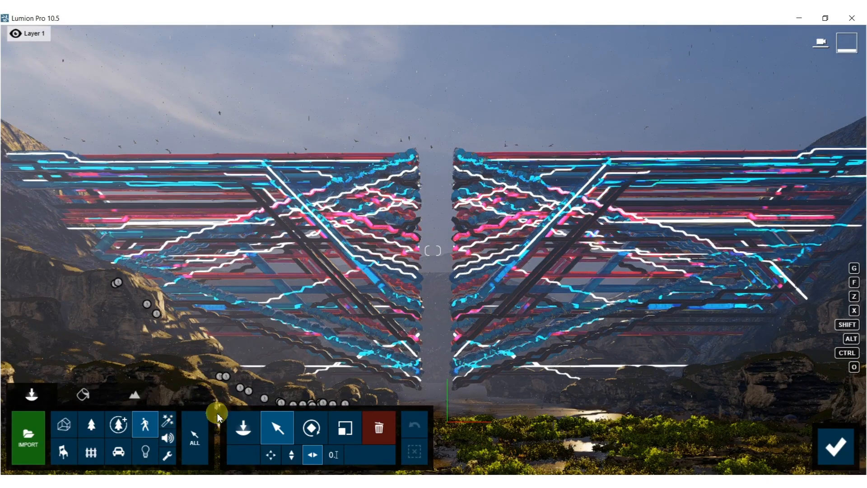
ctrl+drag(54, 95, 774, 266)
drag(316, 406, 280, 17)
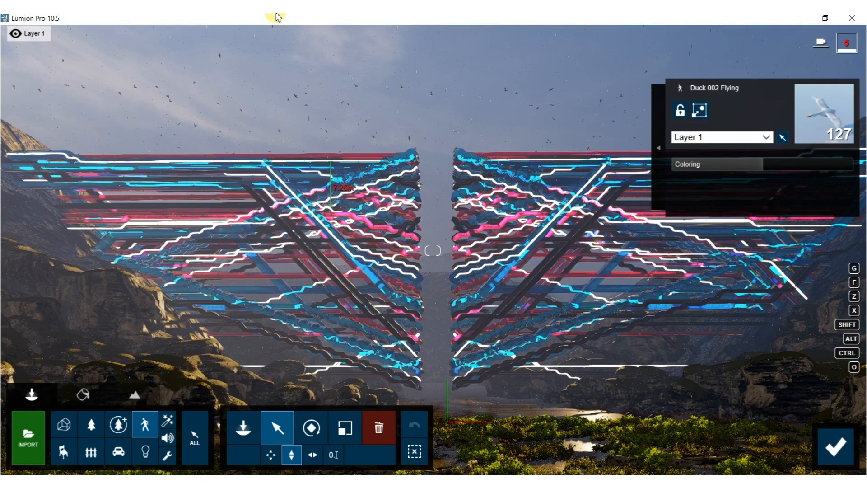
drag(266, 14, 275, 16)
click(836, 459)
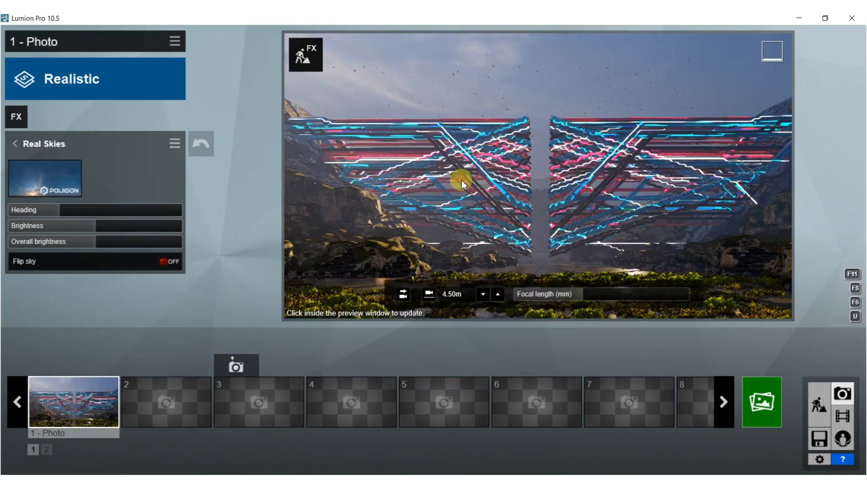
click(462, 180)
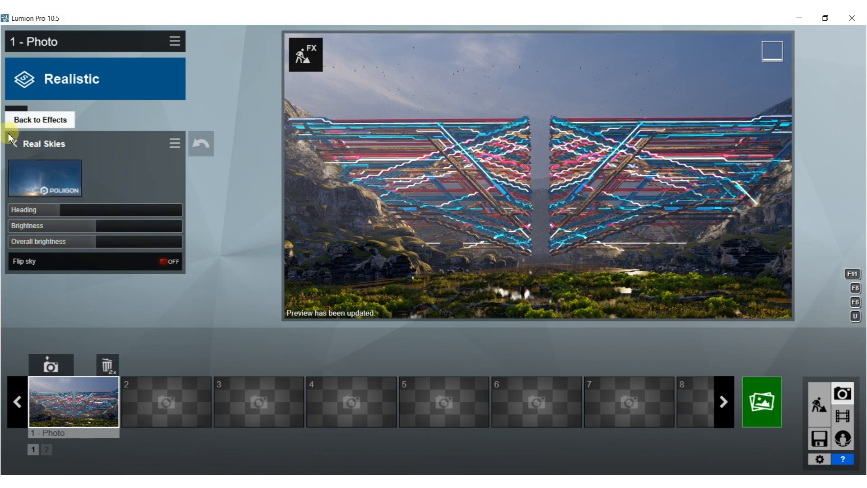
Set the Precipitation effect's extra fog addition to about two-thirds of its range and refresh the preview.
click(17, 144)
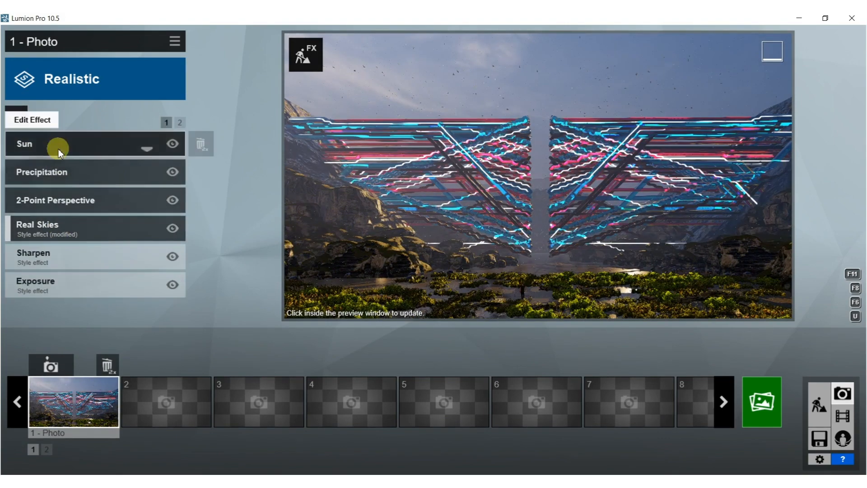
click(58, 171)
drag(92, 261, 124, 259)
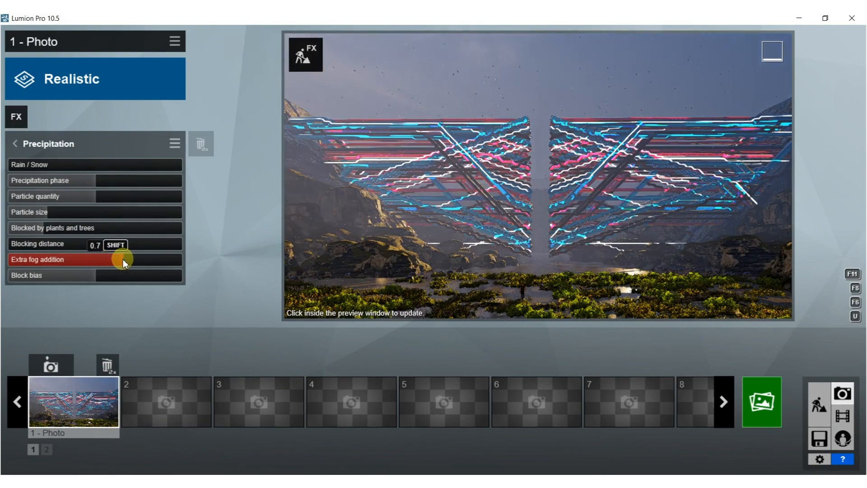
click(405, 137)
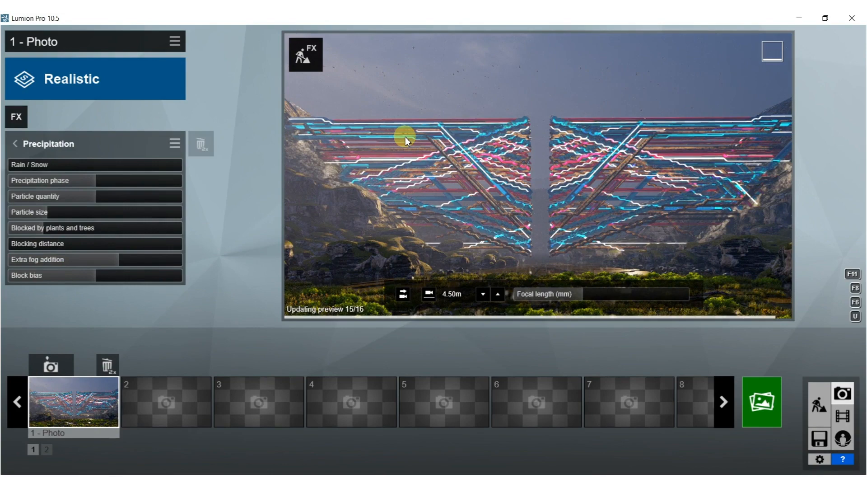
Render the foggier shot at Desktop 1920x1080, overwriting 75.jpg in the BOOK folder.
click(780, 413)
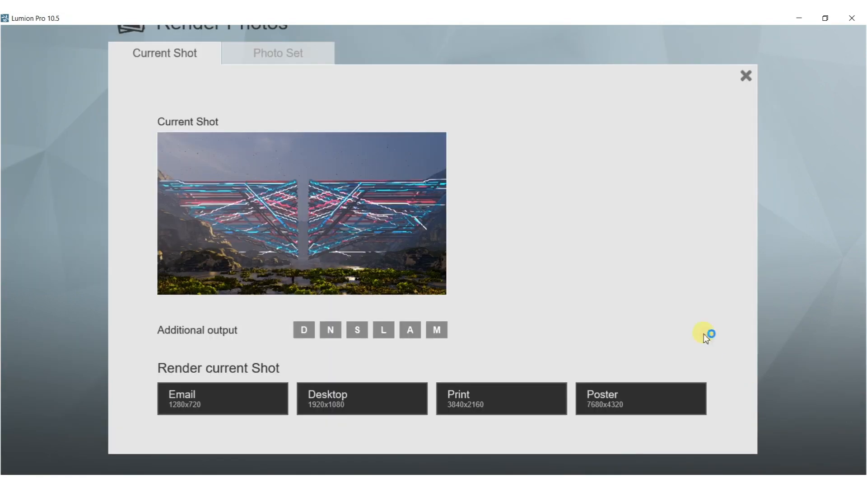
click(332, 395)
click(419, 140)
click(637, 307)
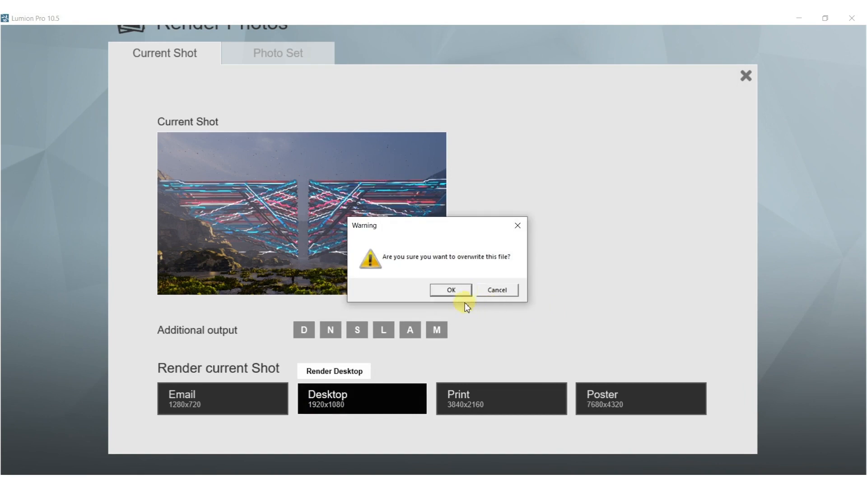
click(452, 291)
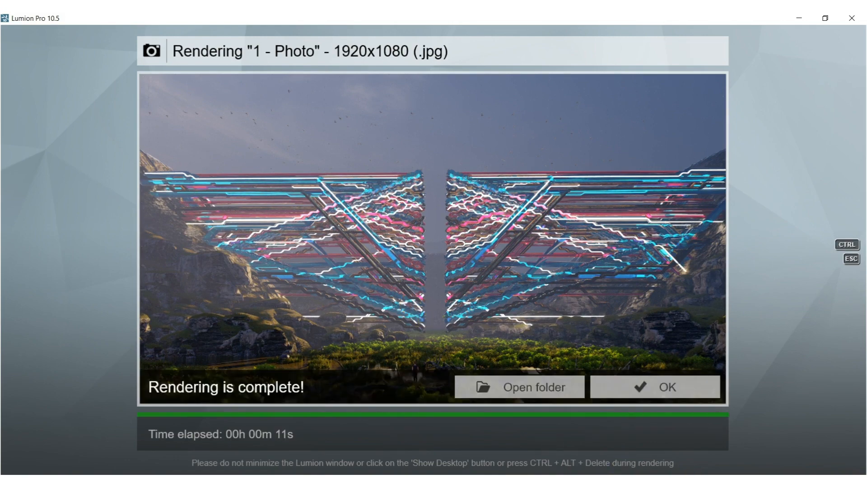
Switch to Photoshop with the rendered 75.jpg and apply Auto Tone to the image.
click(741, 470)
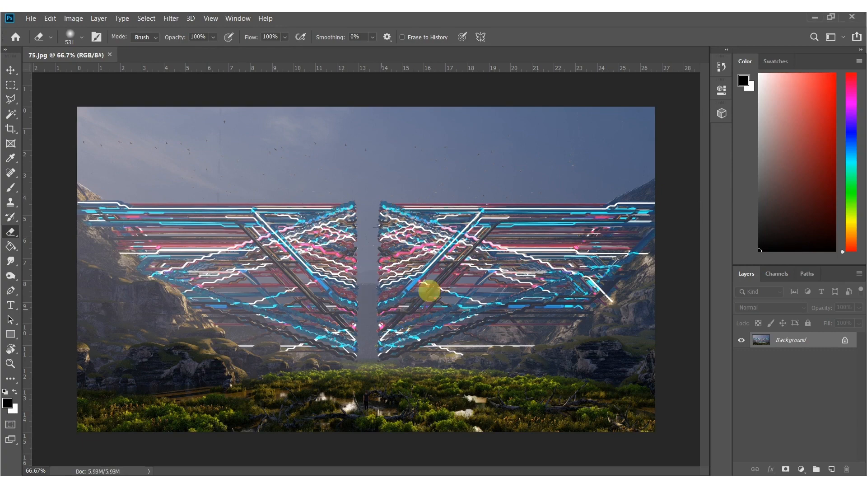
click(68, 19)
click(86, 60)
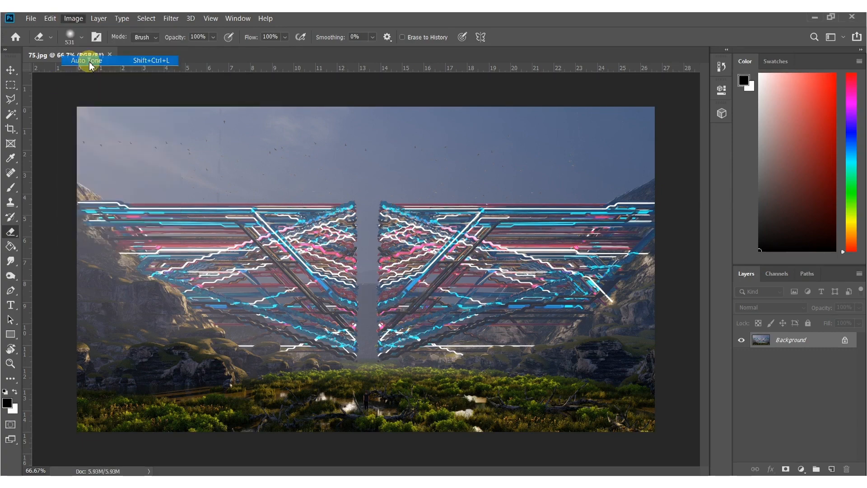
Try Auto Color on the rendered image and undo it.
click(70, 19)
click(84, 81)
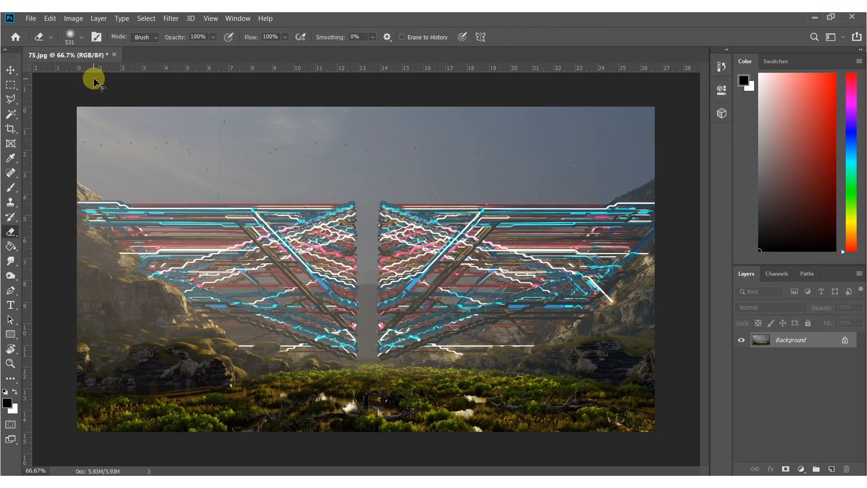
key(ctrl+z)
Apply Auto Contrast to the rendered image.
click(70, 20)
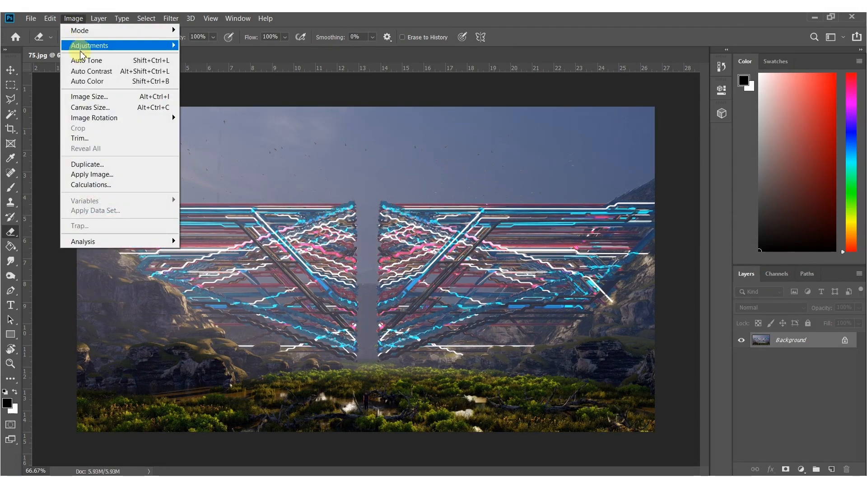
click(91, 71)
Try Auto Color again on the contrast-adjusted image to compare the sky tones, and undo it.
click(71, 19)
click(90, 82)
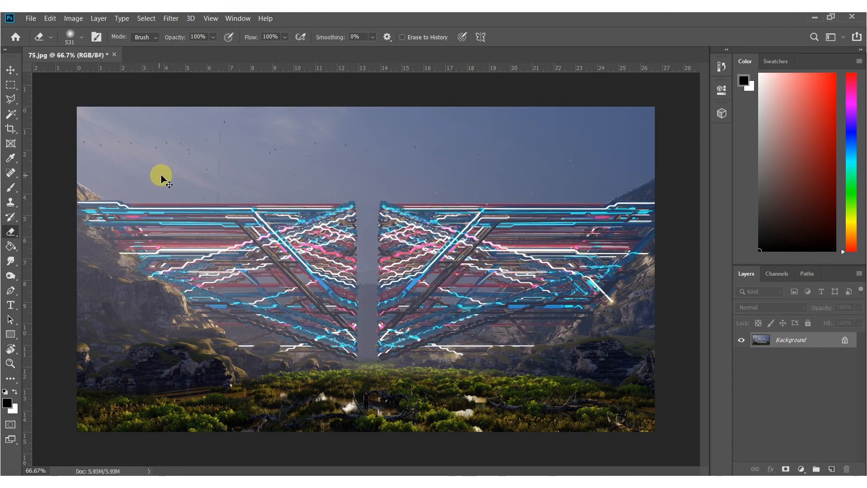
click(73, 19)
click(87, 81)
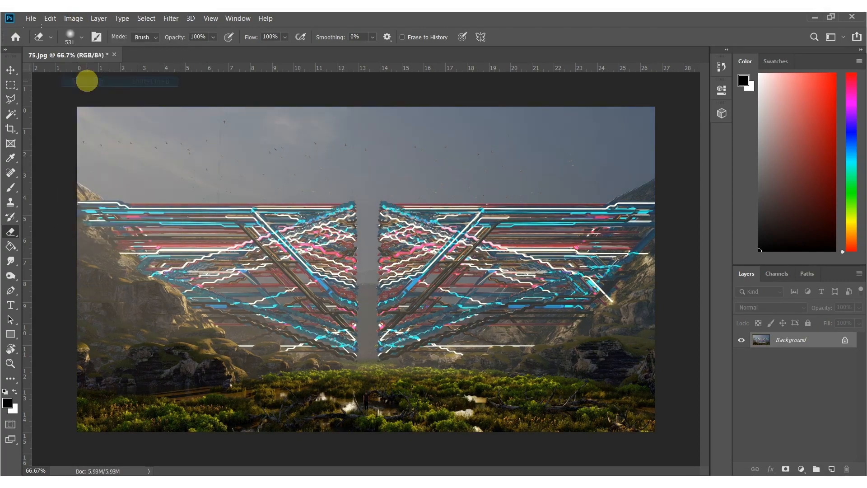
key(ctrl+z)
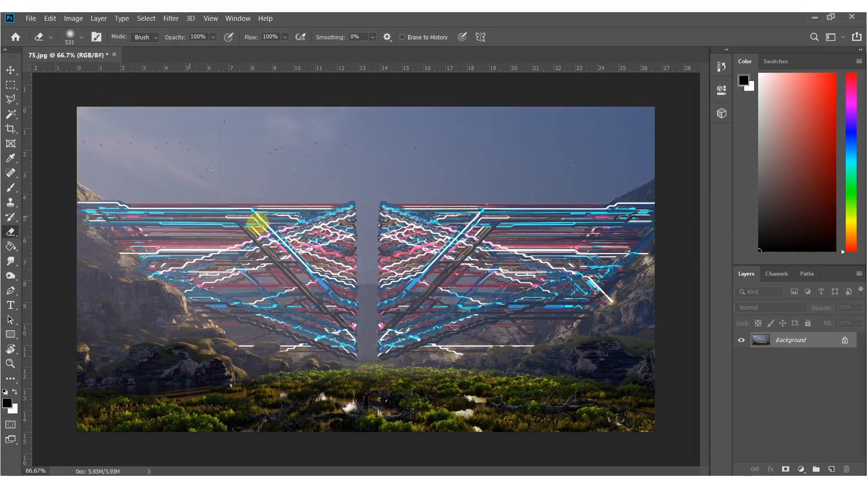
Dodge and burn the foreground, cliffs and sky with a large soft brush on midtones at 32% exposure.
key(o)
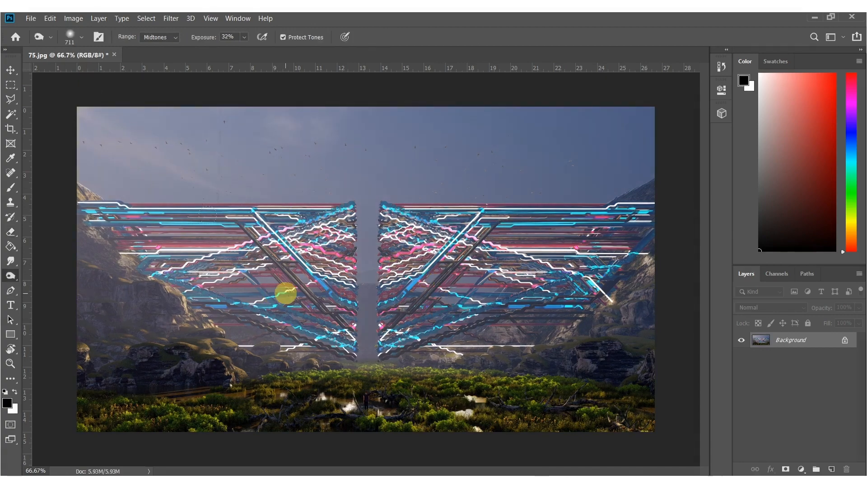
alt+right_drag(285, 293, 298, 293)
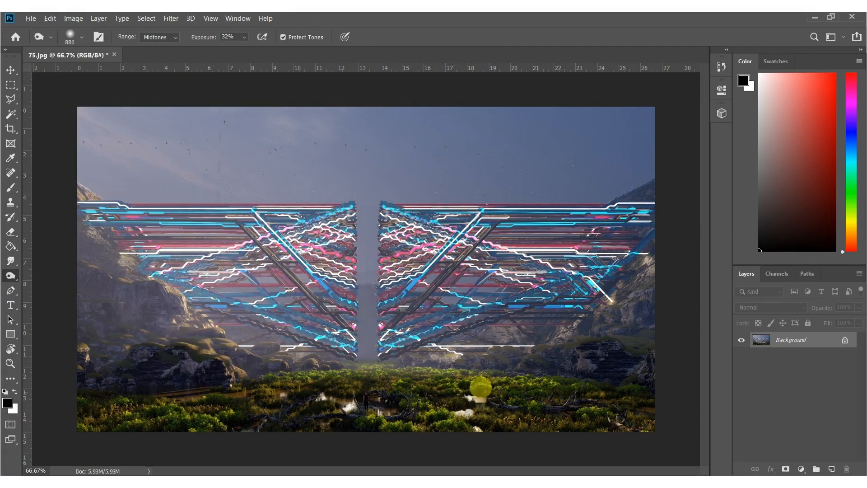
alt+right_drag(406, 378, 358, 378)
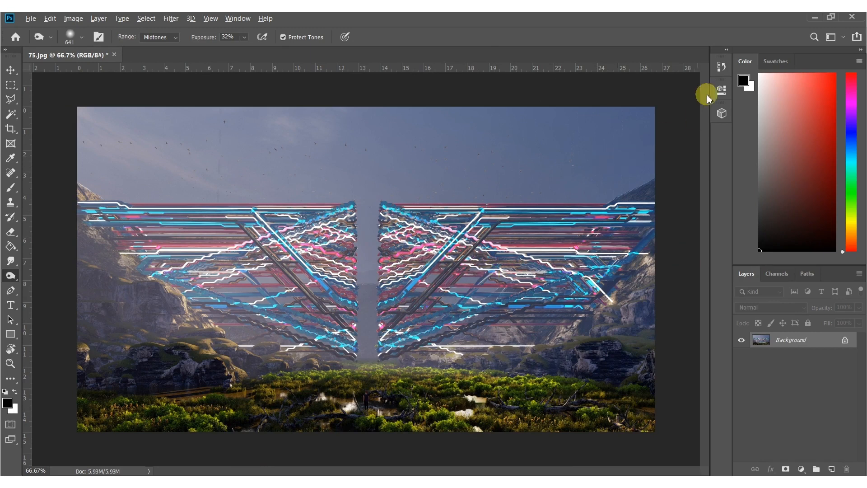
mouse_move(649, 122)
mouse_down()
mouse_move(331, 71)
mouse_move(136, 75)
mouse_up()
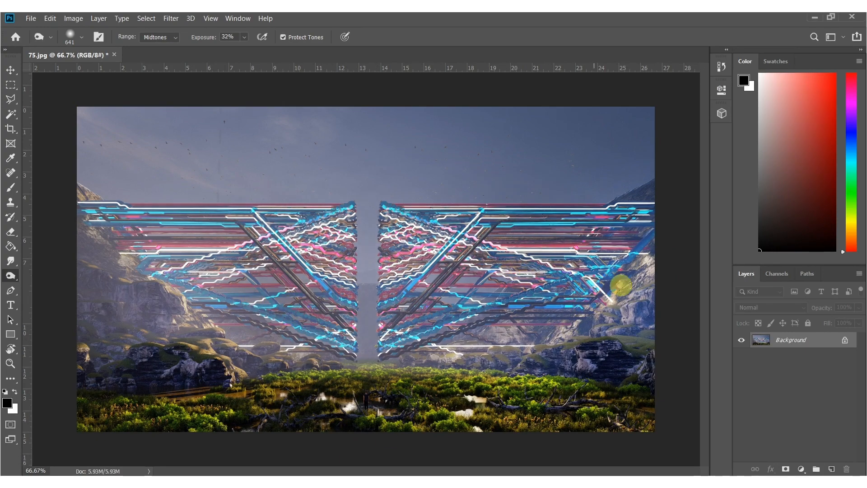
Add a new empty layer above the background and set up a soft black brush of about 402 px at 100% opacity.
key(ctrl+shift+n)
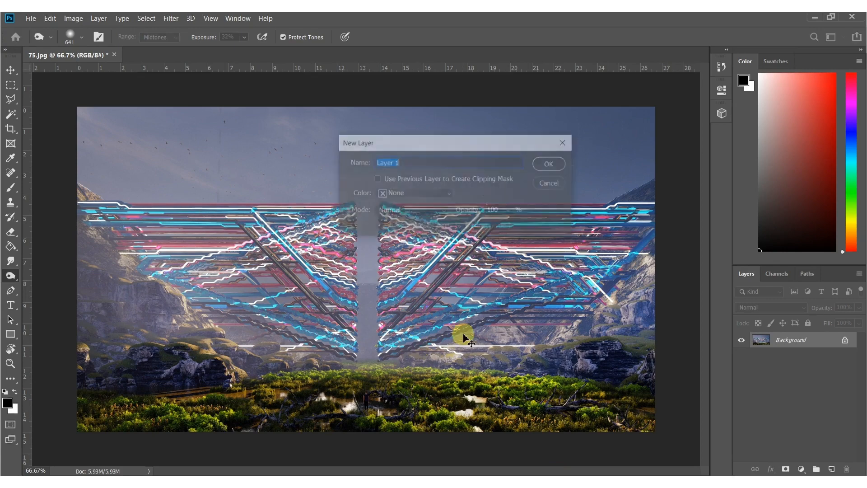
key(Return)
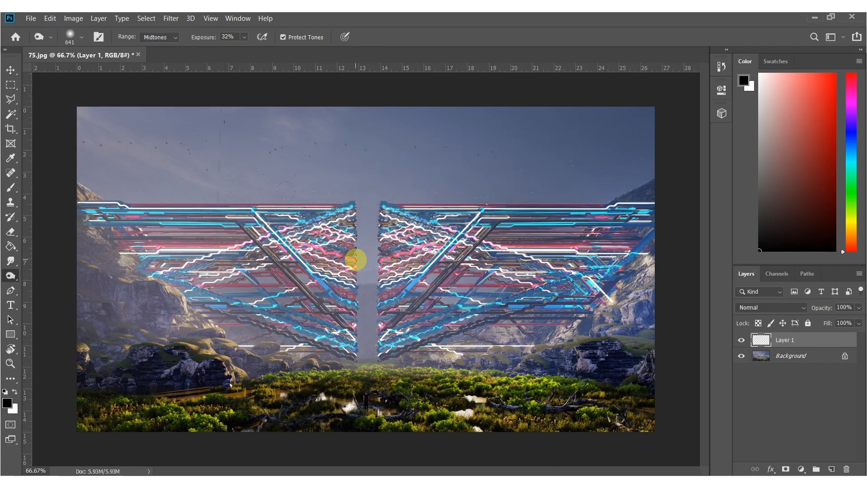
key(b)
alt+right_drag(227, 251, 261, 255)
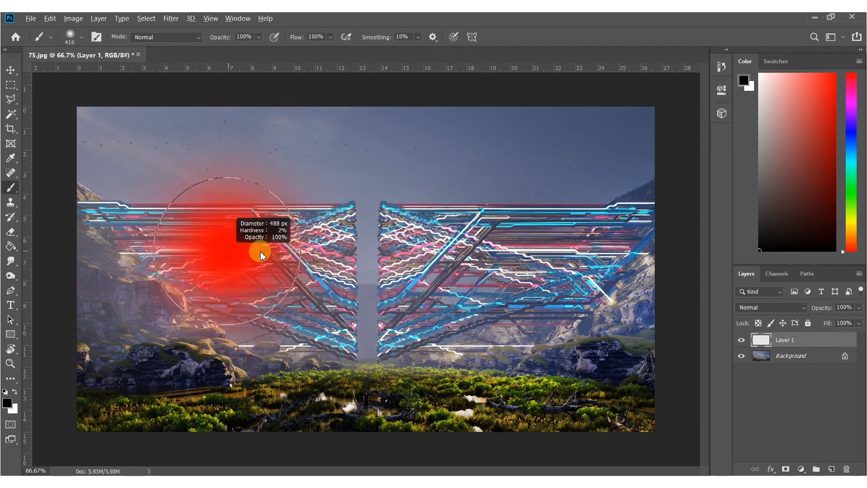
key(ctrl+minus)
mouse_move(224, 182)
alt+right_down()
mouse_move(178, 186)
mouse_move(132, 157)
alt+right_up()
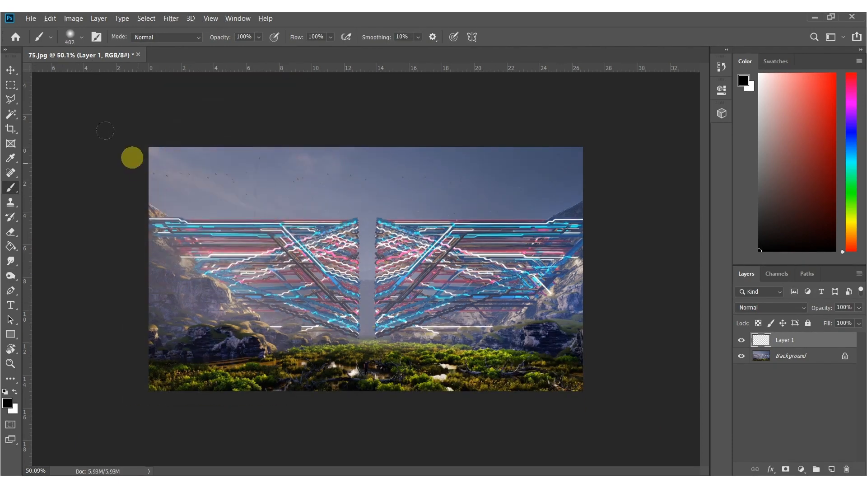
Paint straight black bands along the image's upper and lower edges on the new layer, and lower the layer's opacity.
click(96, 144)
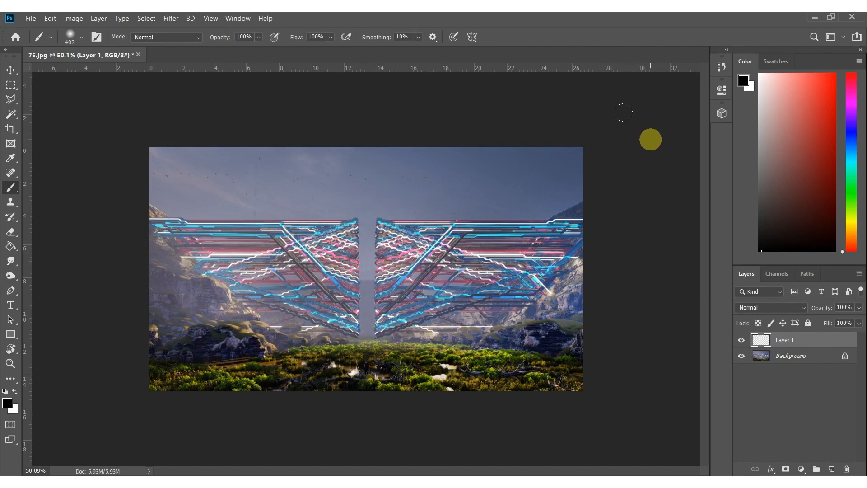
shift+click(657, 139)
click(630, 413)
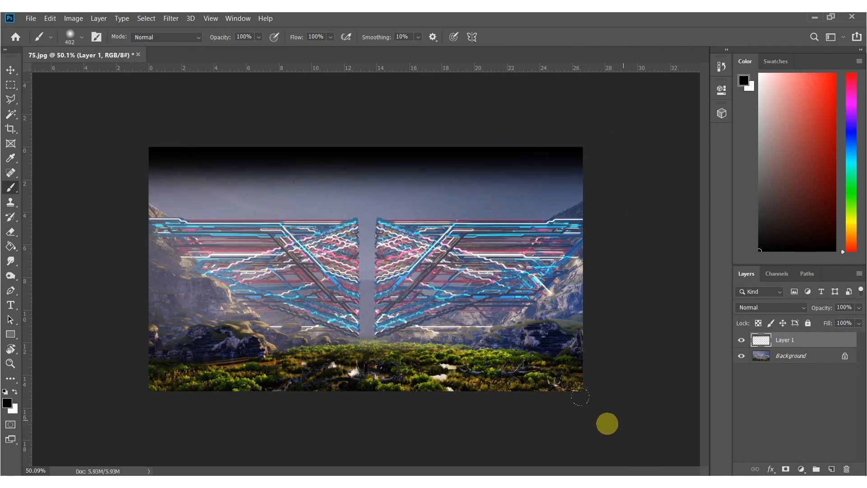
shift+click(114, 416)
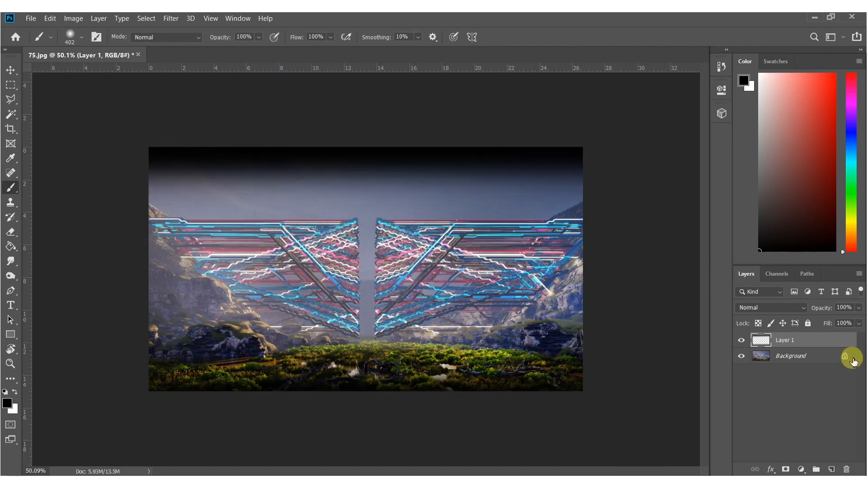
drag(821, 311, 784, 307)
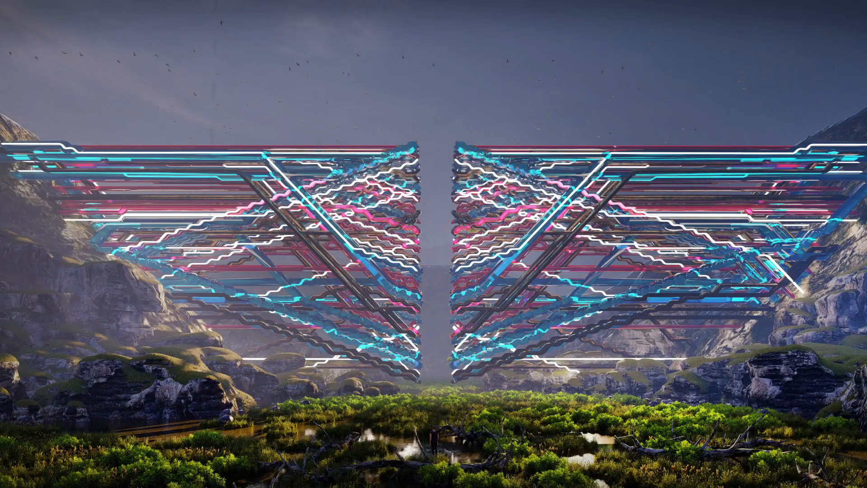